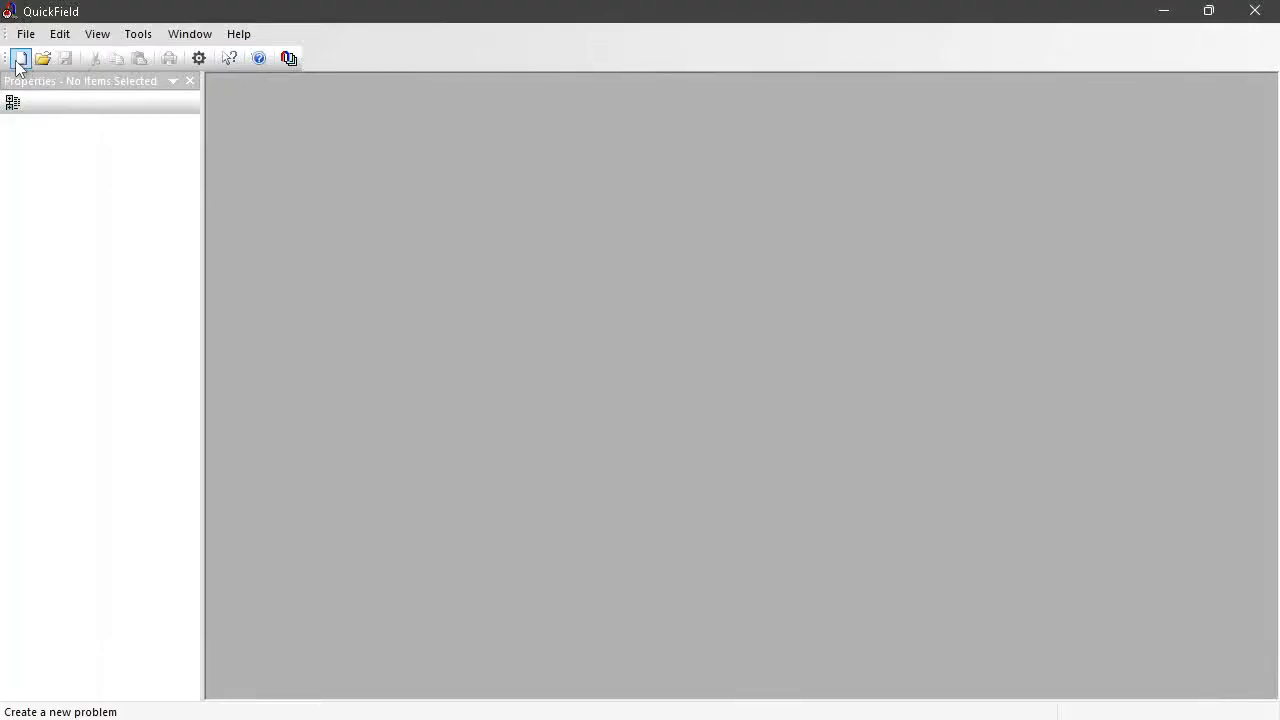
Step: Create a new problem named motor_ac in the folder D:\temp\acmotor
{"action": "left_click", "coordinate": [19, 59]}
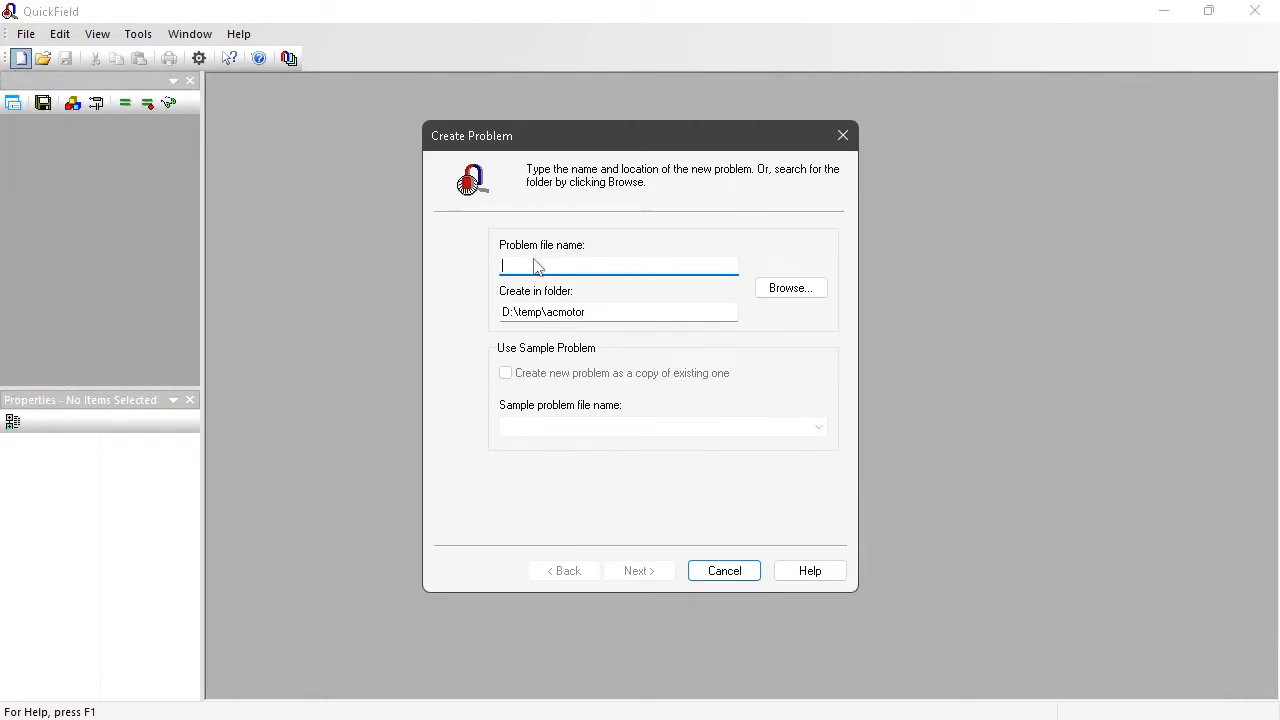
{"action": "type", "text": "moto"}
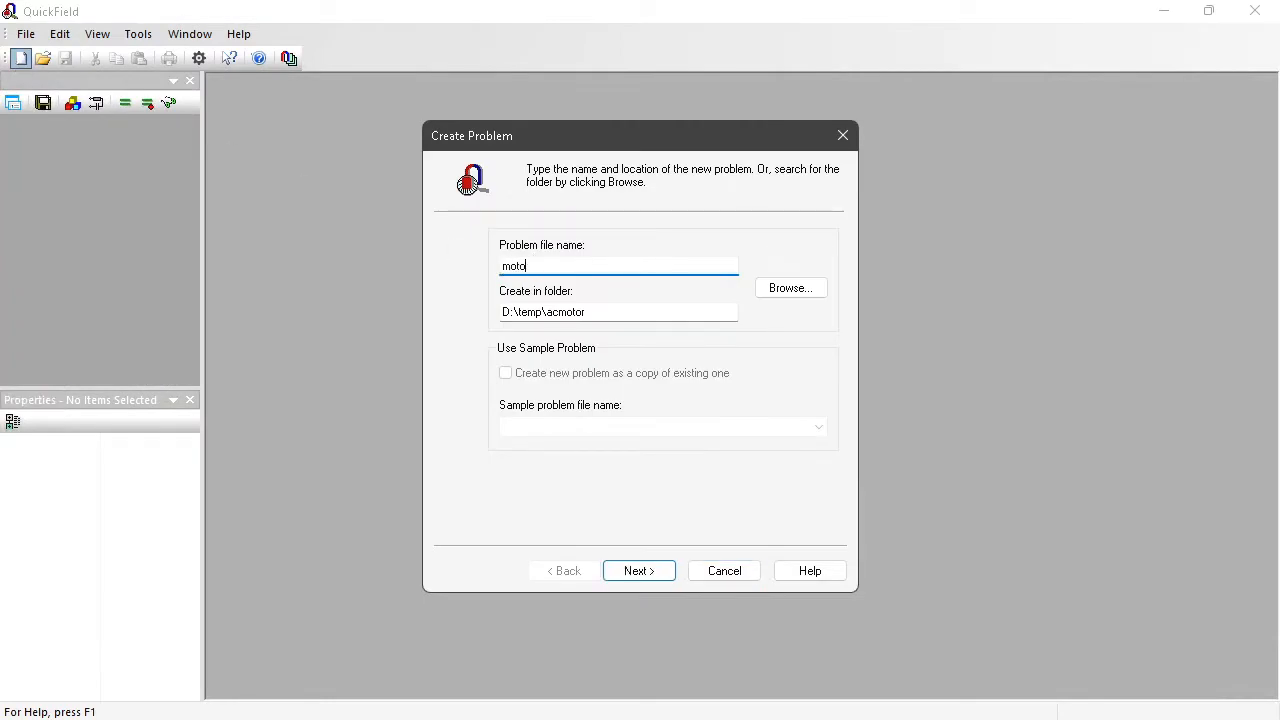
{"action": "type", "text": "r_ac"}
{"action": "left_click", "coordinate": [640, 572]}
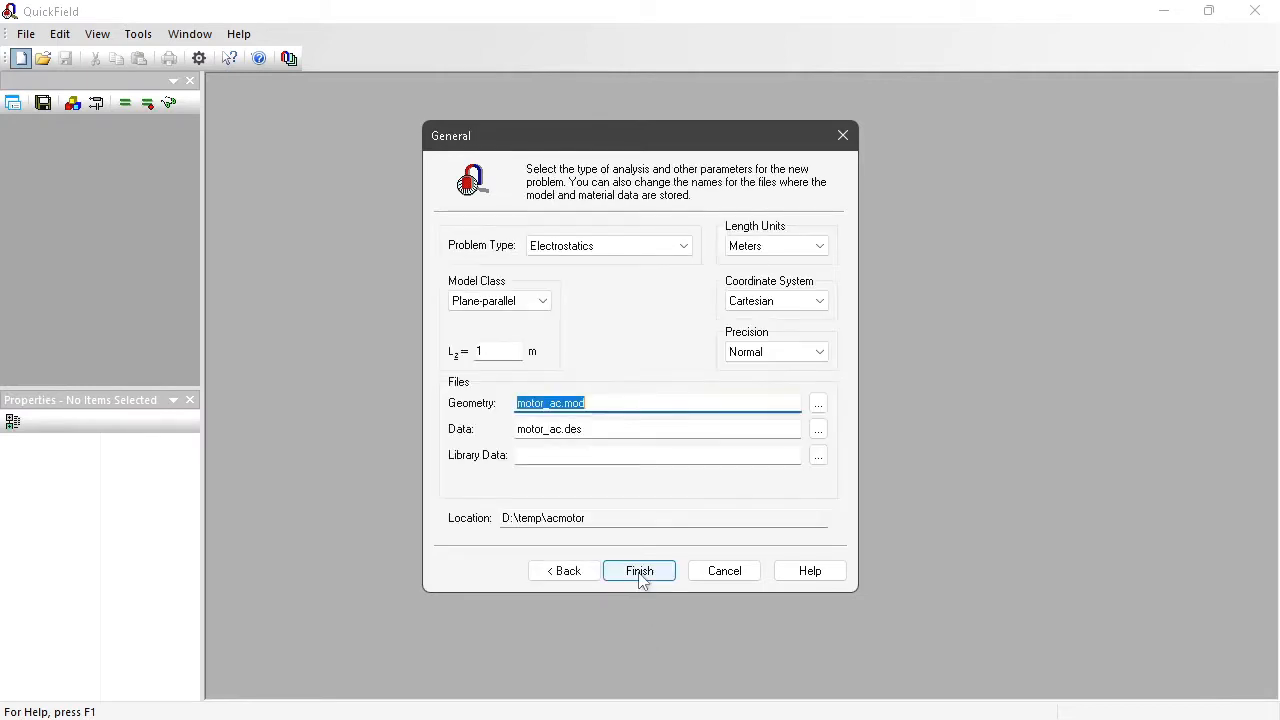
Step: Set the problem type to AC Magnetics, the length units to millimeters and the Lz length to 50 mm
{"action": "left_click", "coordinate": [685, 252]}
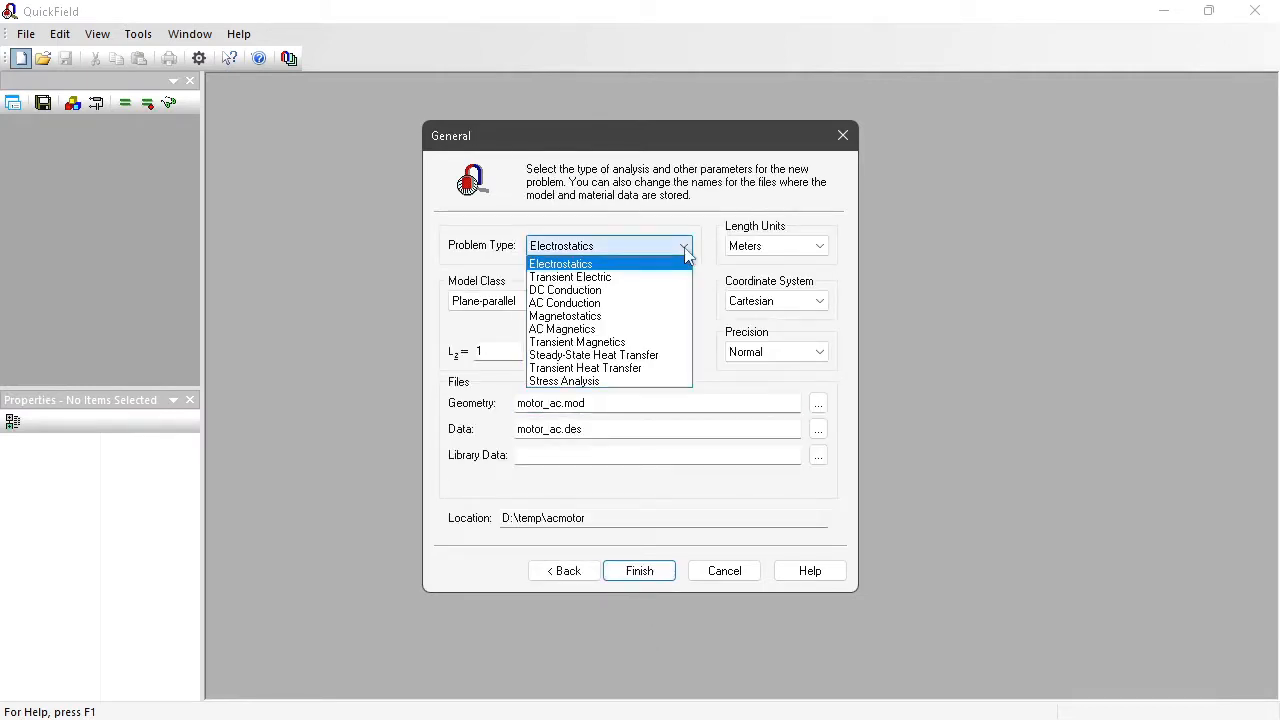
{"action": "left_click", "coordinate": [626, 329]}
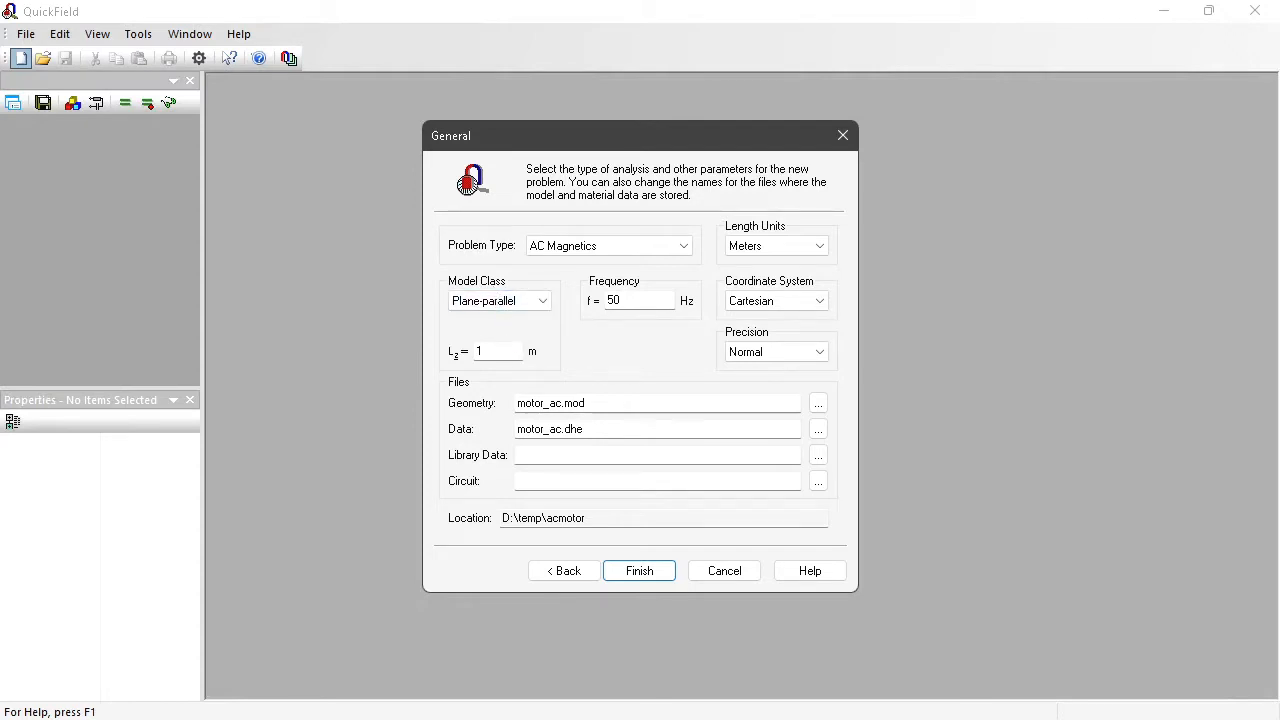
{"action": "left_click", "coordinate": [775, 248]}
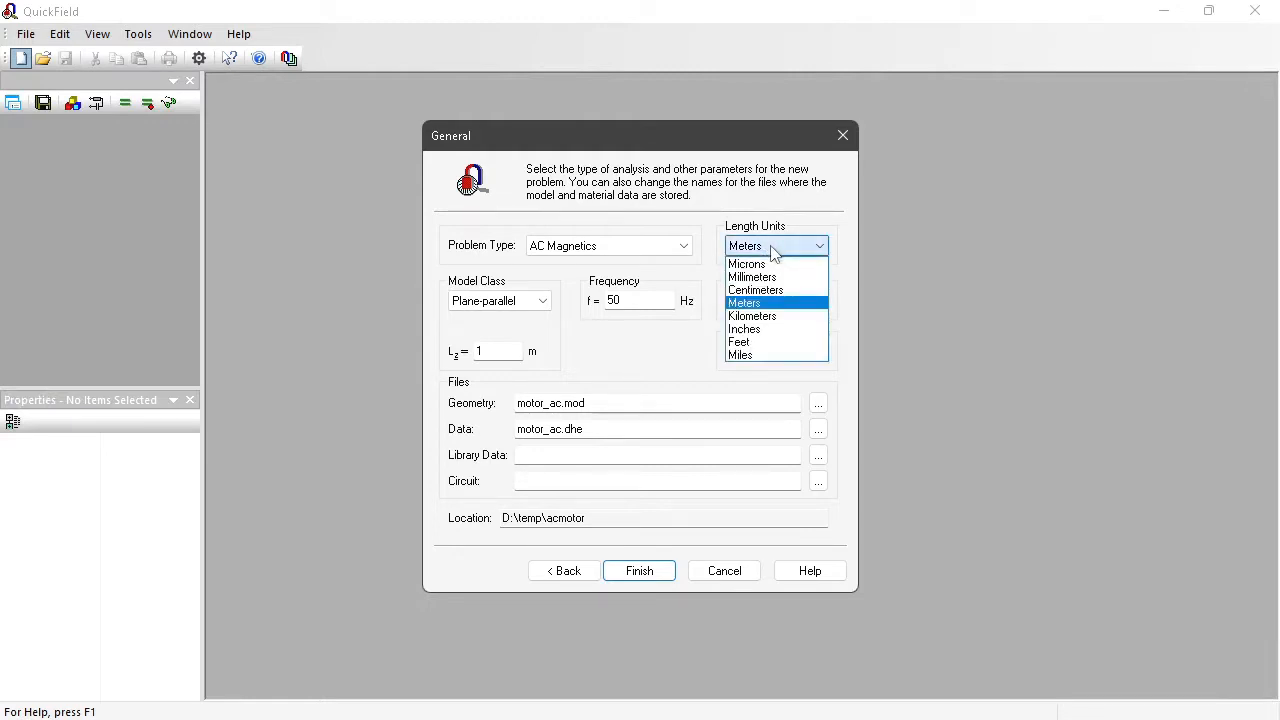
{"action": "left_click", "coordinate": [772, 277]}
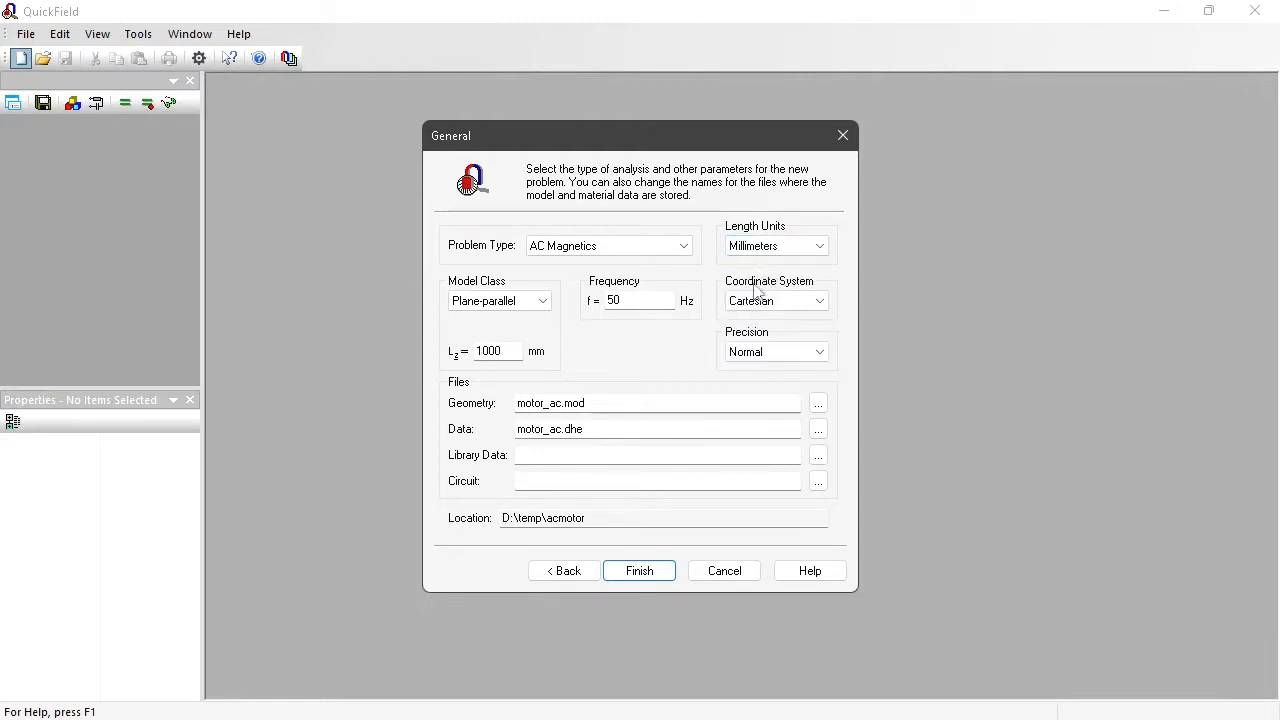
{"action": "left_click_drag", "start_coordinate": [501, 351], "coordinate": [437, 366]}
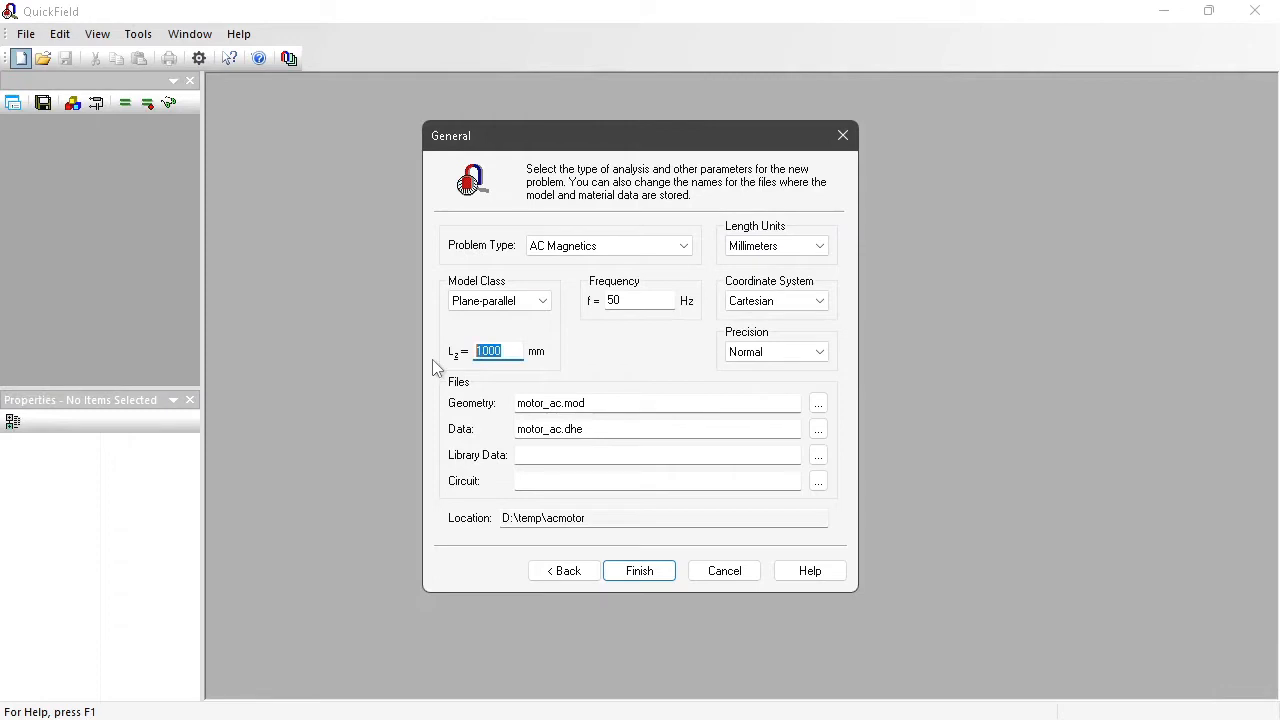
{"action": "type", "text": "50"}
Step: Name the circuit file circuit1 and finish creating the problem
{"action": "left_click", "coordinate": [580, 481]}
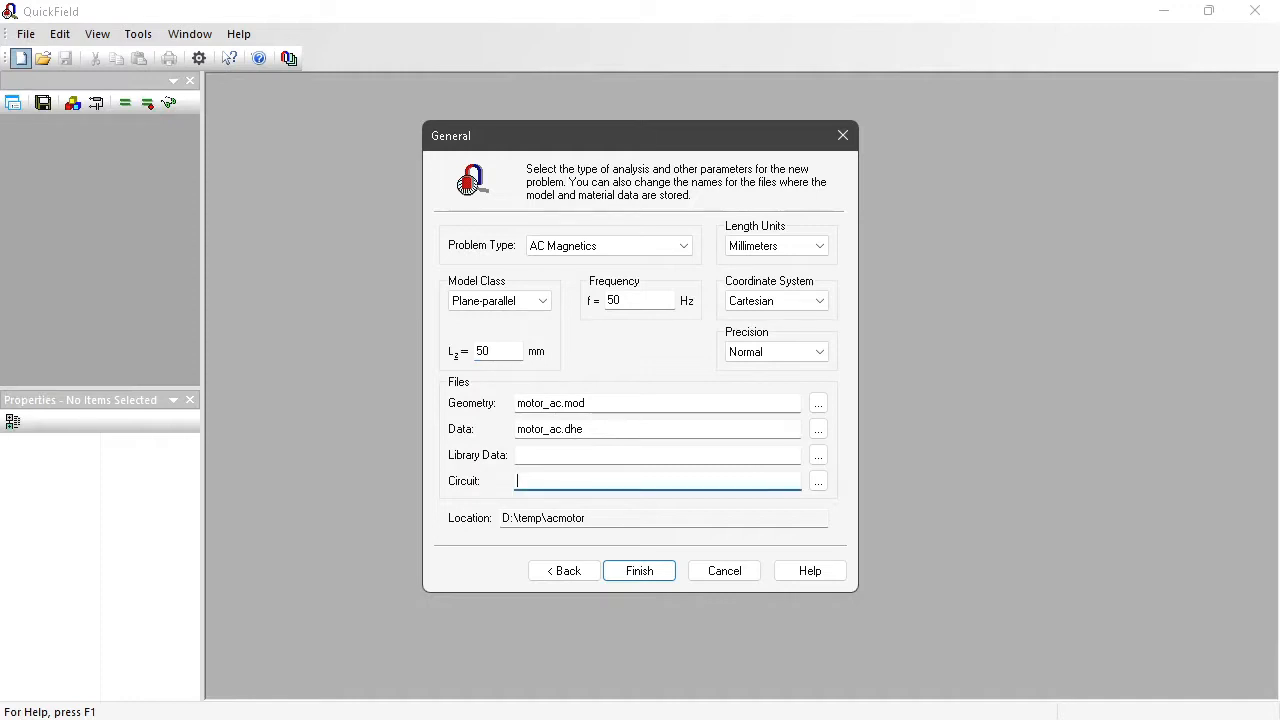
{"action": "type", "text": "circuit1"}
{"action": "left_click", "coordinate": [646, 577]}
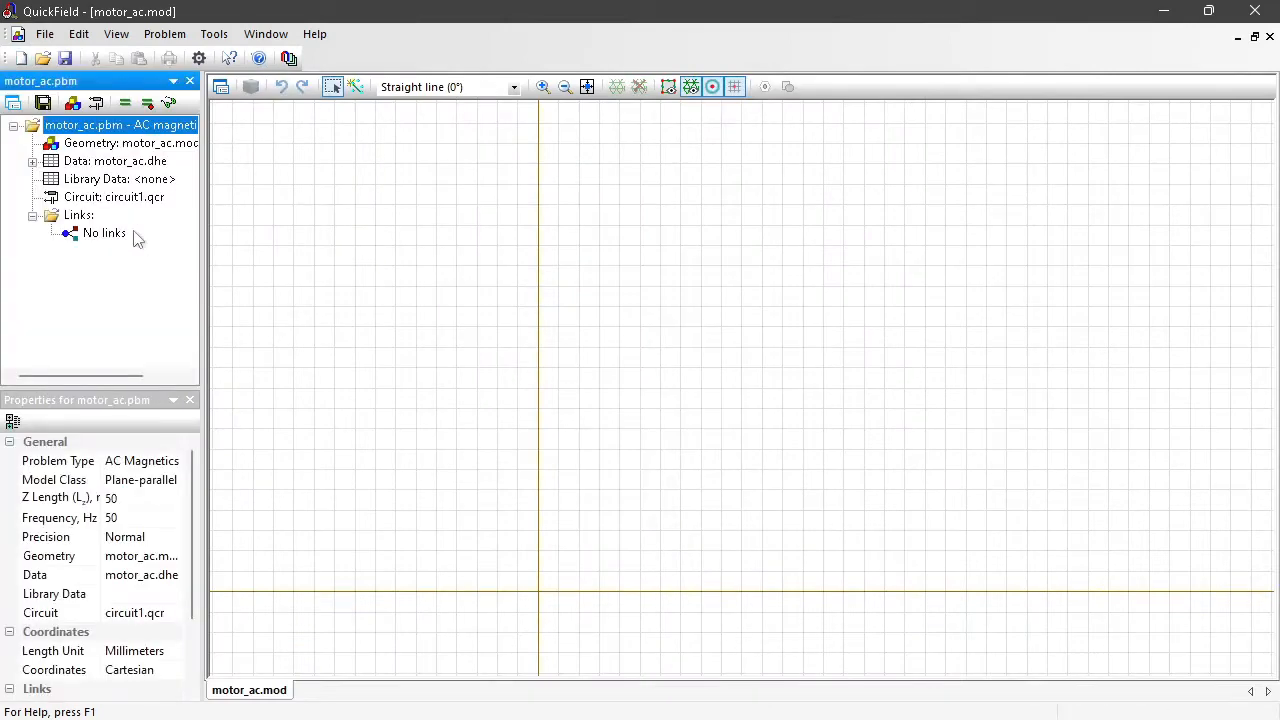
Step: Import the DXF drawing Acmotor_c.dxf into the motor_ac geometry model
{"action": "double_click", "coordinate": [68, 150]}
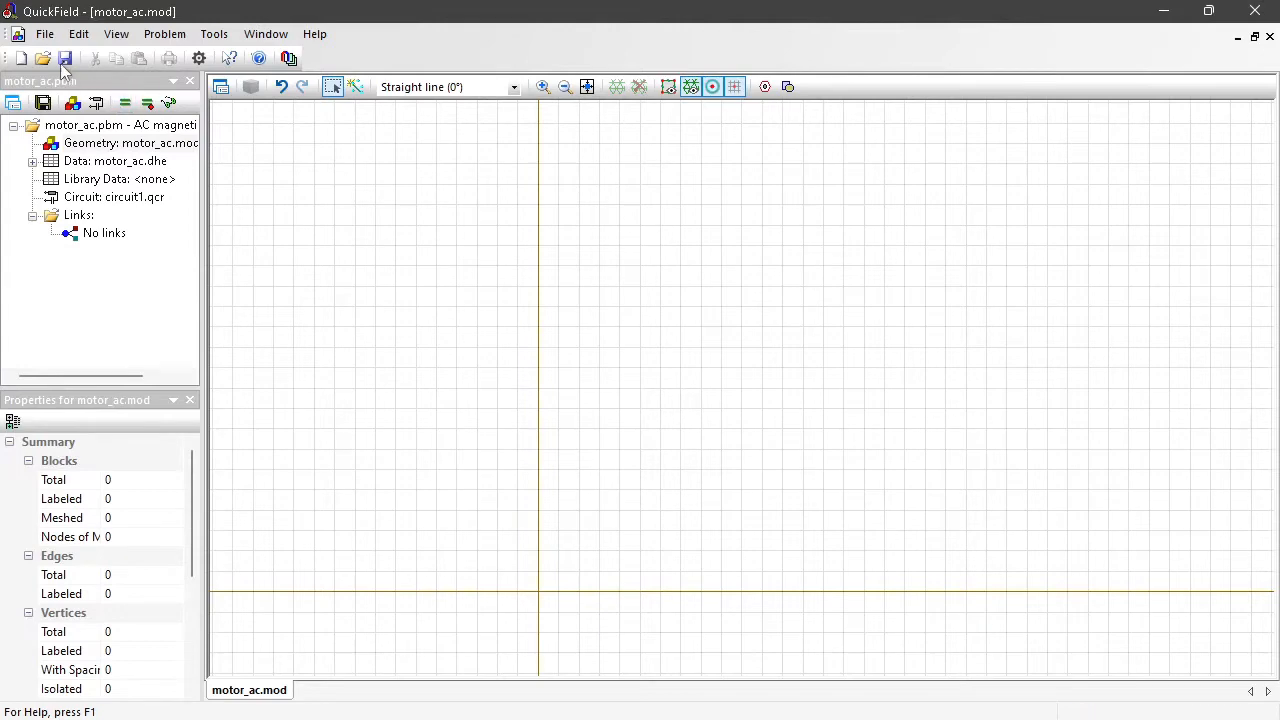
{"action": "left_click", "coordinate": [45, 35]}
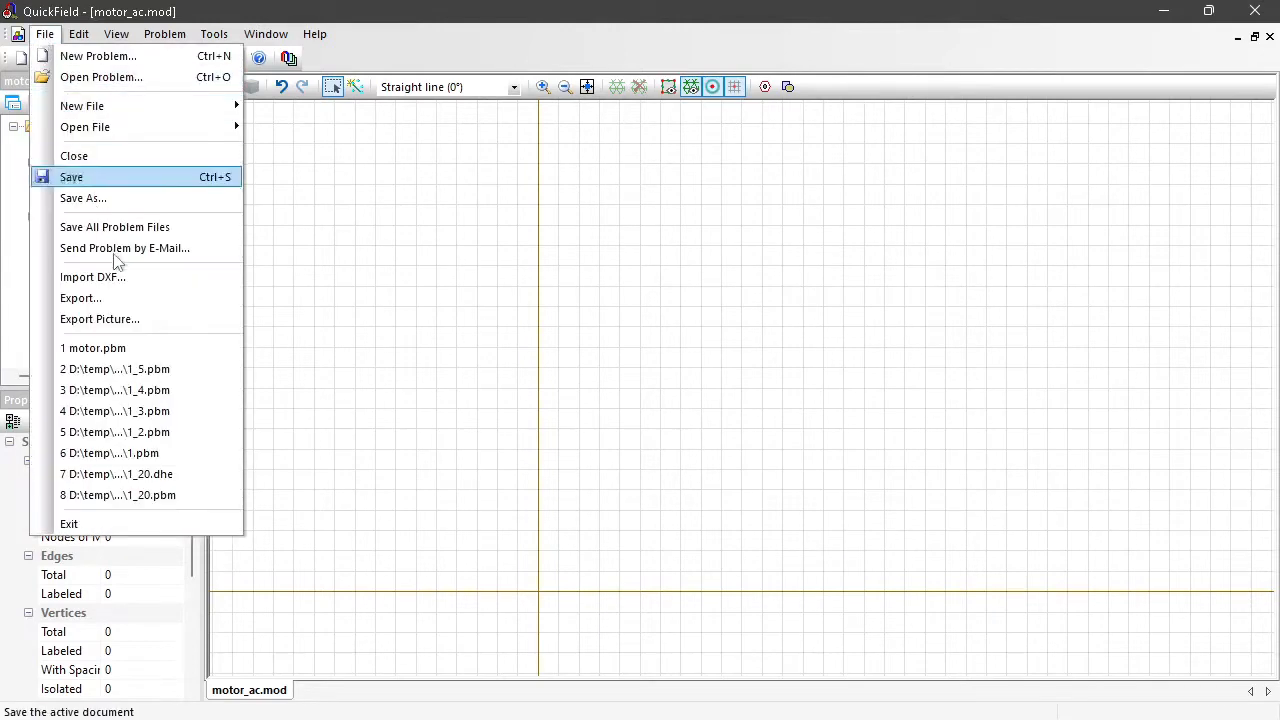
{"action": "left_click", "coordinate": [131, 281]}
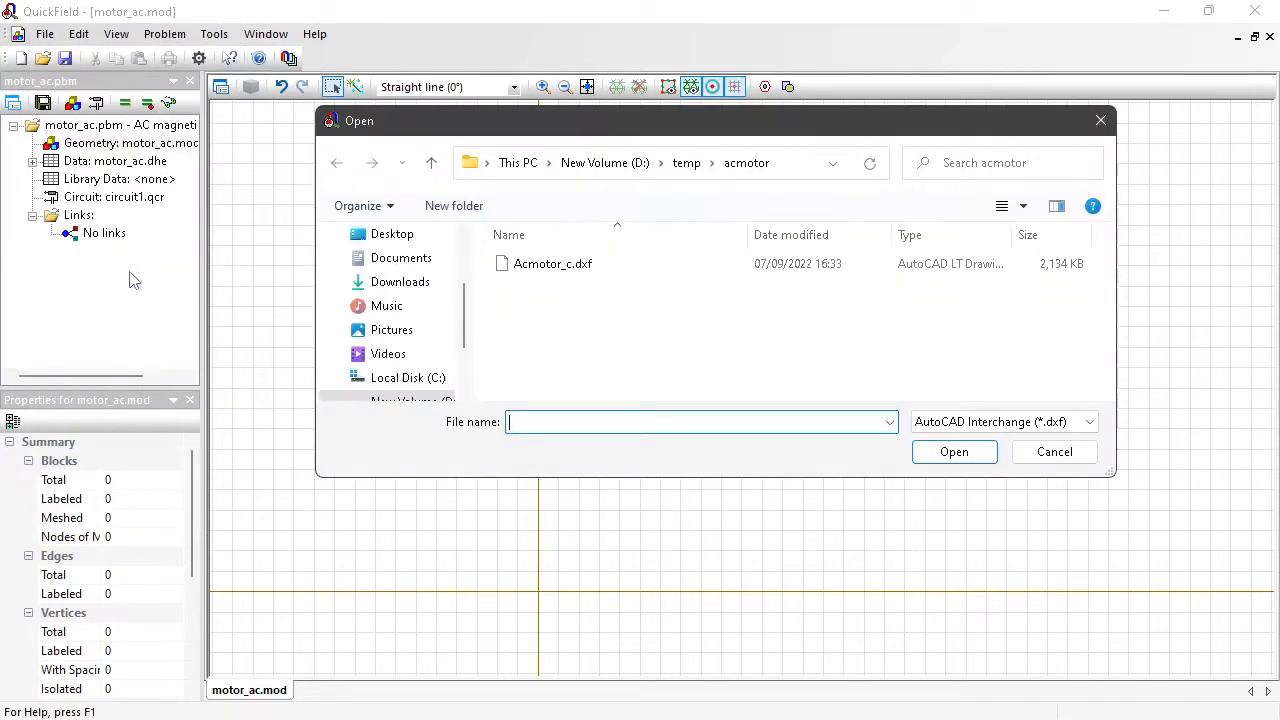
{"action": "left_click", "coordinate": [585, 275]}
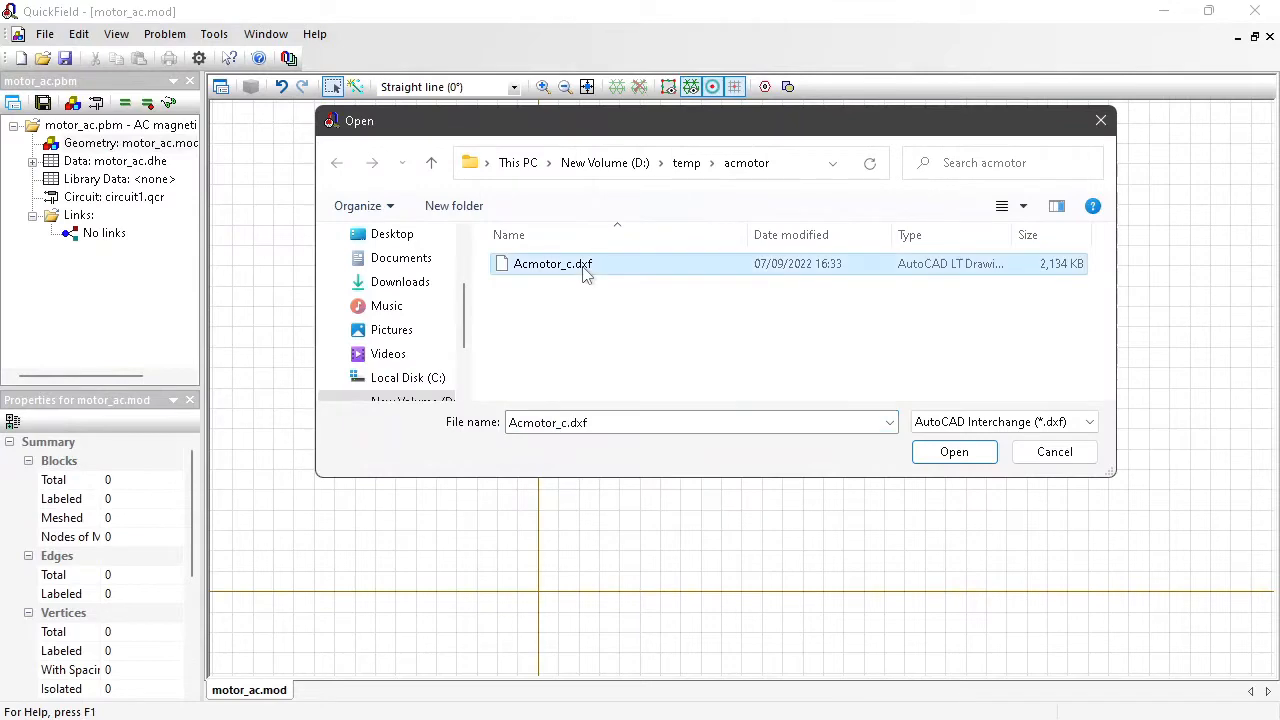
{"action": "left_click", "coordinate": [952, 455]}
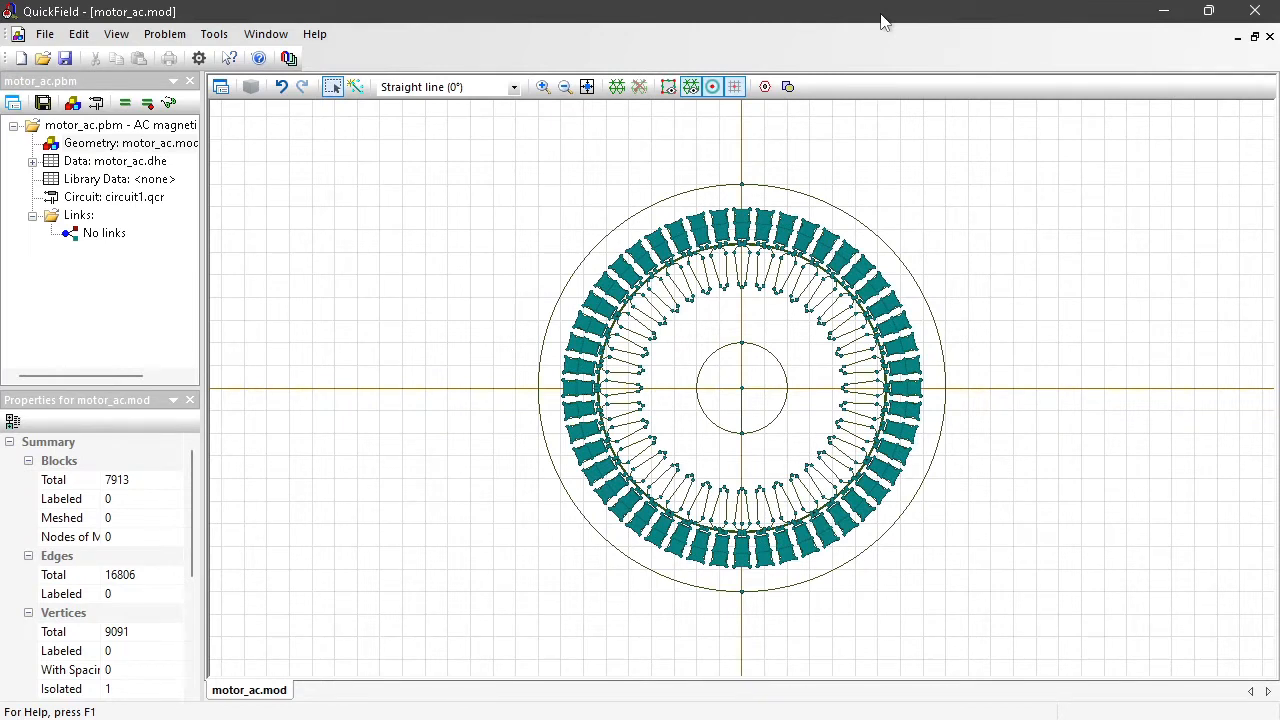
Step: Label the rotor core block between the shaft circle and the air gap as rotor
{"action": "left_click", "coordinate": [684, 370]}
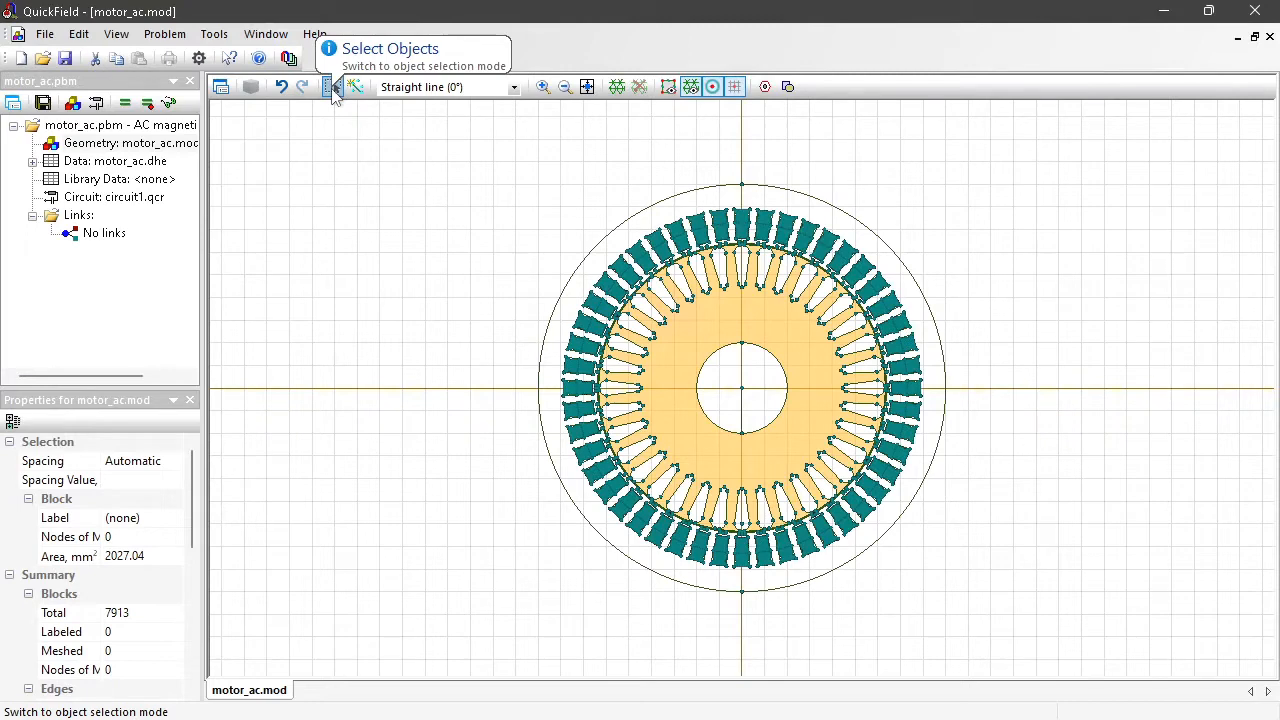
{"action": "left_click", "coordinate": [151, 521]}
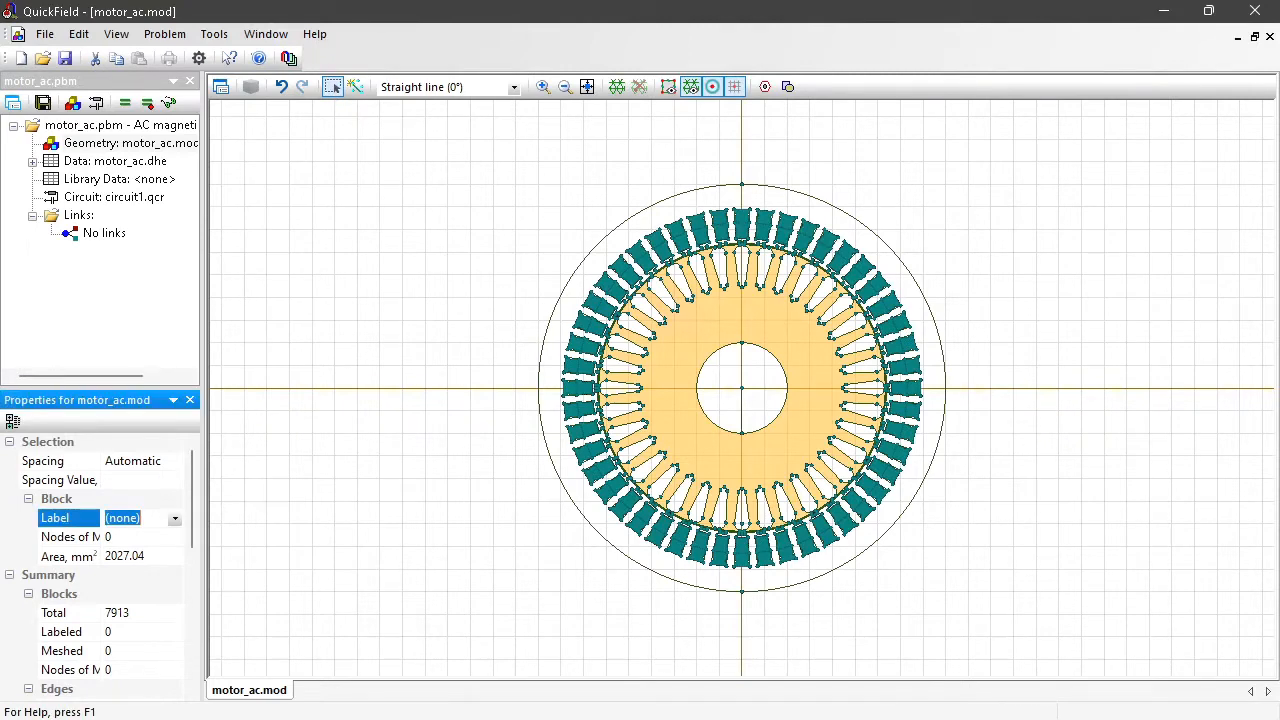
{"action": "type", "text": "rotor"}
{"action": "key", "text": "Return"}
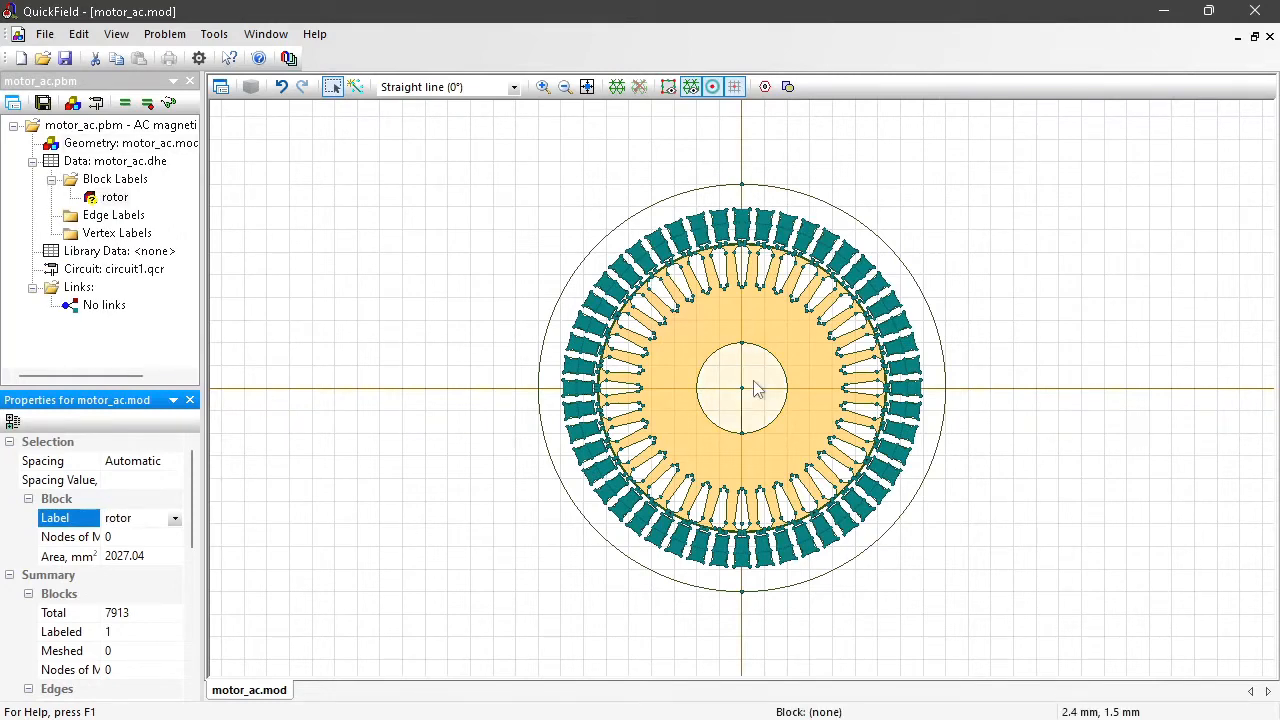
Step: Label the central circular block as shaft
{"action": "left_click", "coordinate": [757, 390]}
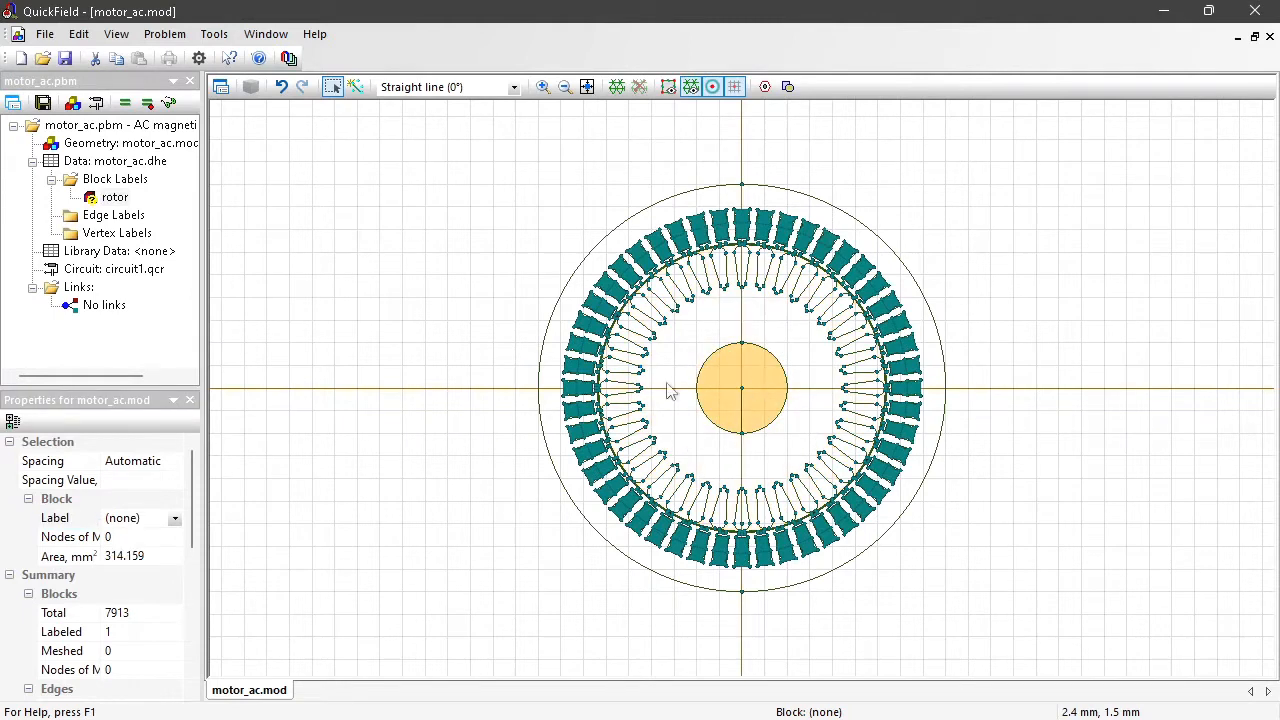
{"action": "left_click", "coordinate": [170, 518]}
{"action": "left_click", "coordinate": [150, 518]}
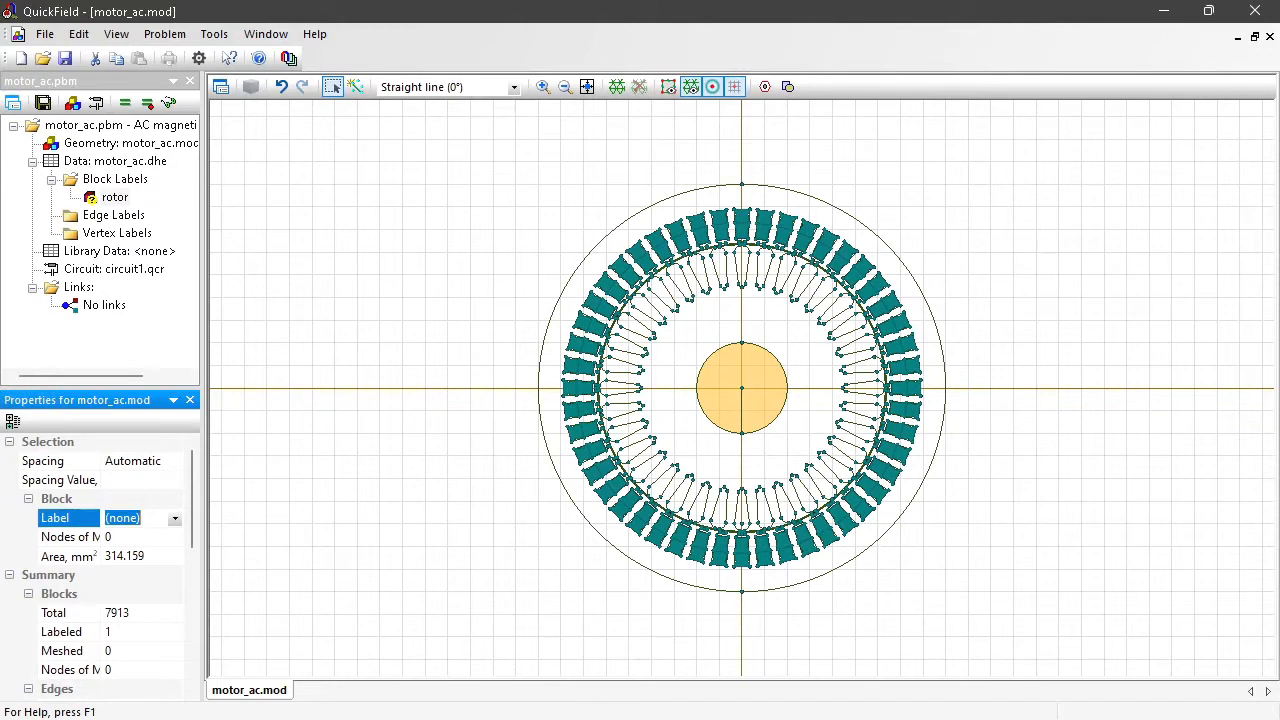
{"action": "type", "text": "shaft"}
{"action": "key", "text": "Return"}
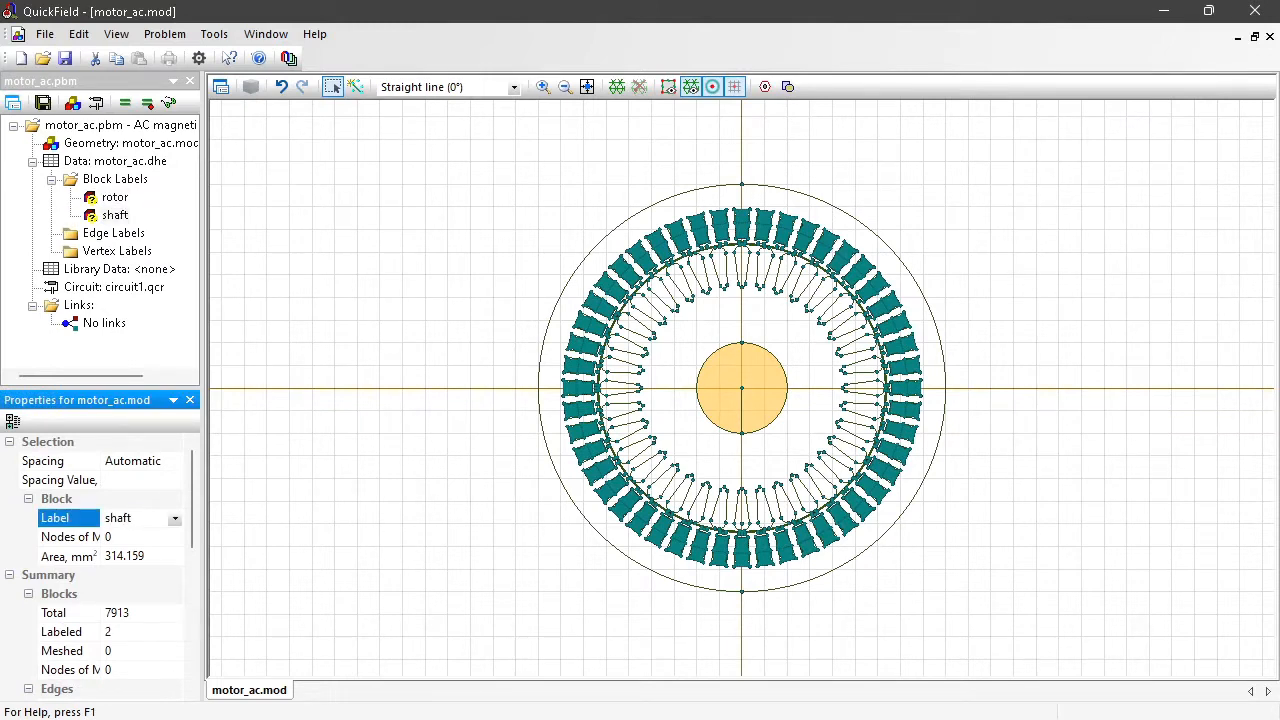
Step: Label the outer ring block surrounding the winding slots as stator
{"action": "left_click", "coordinate": [778, 202]}
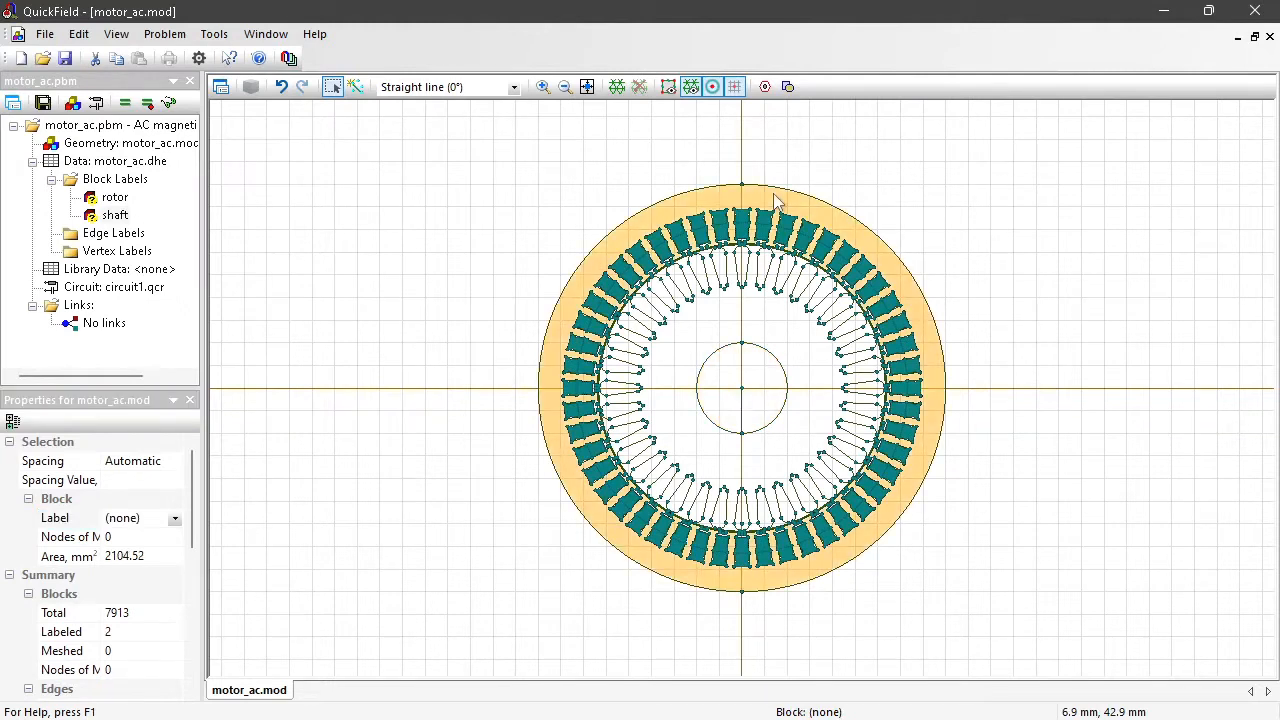
{"action": "left_click", "coordinate": [145, 521]}
{"action": "type", "text": "stator"}
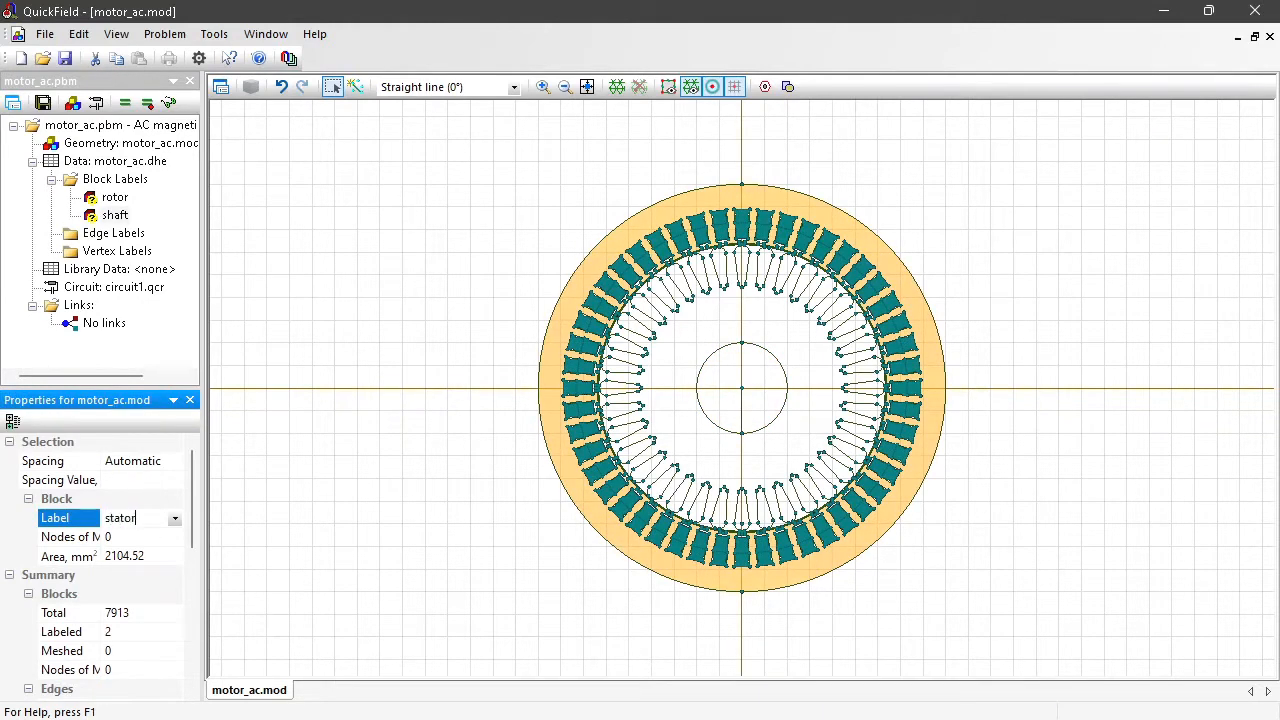
{"action": "key", "text": "Return"}
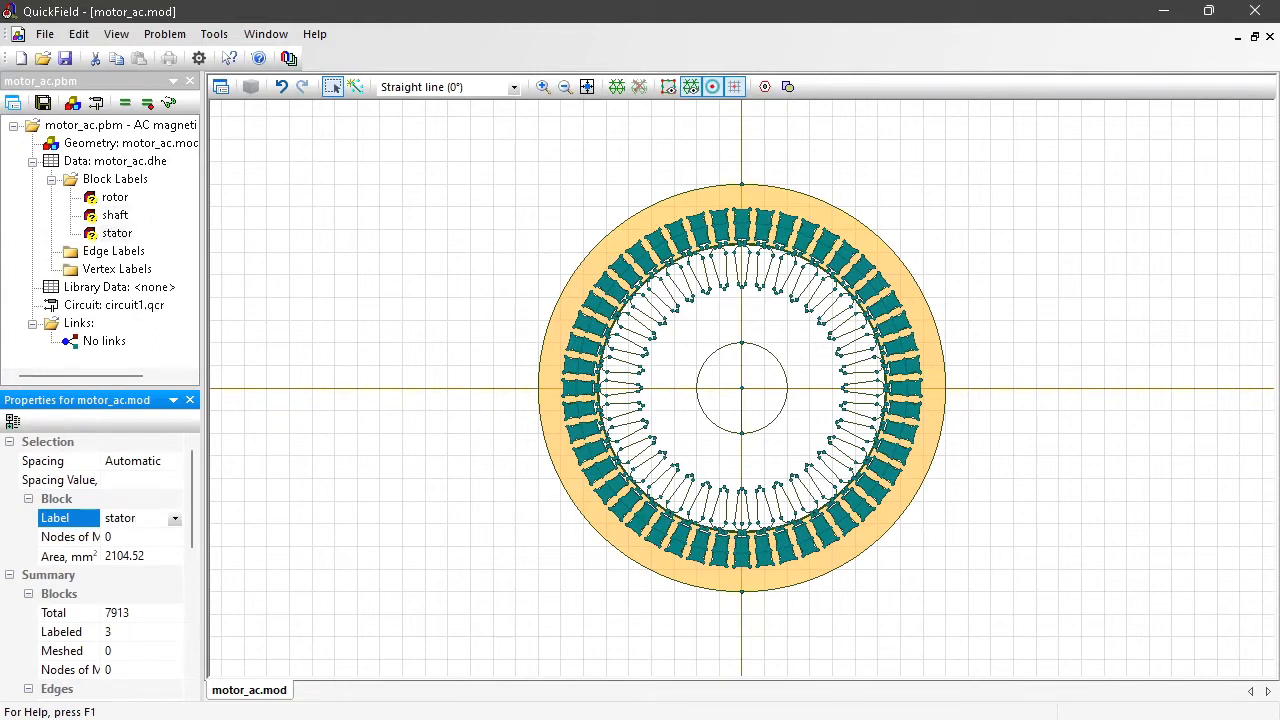
Step: Zoom in on the upper part of the motor around the winding slots and rotor bars
{"action": "left_click", "coordinate": [543, 86]}
{"action": "left_click_drag", "start_coordinate": [686, 174], "coordinate": [819, 308]}
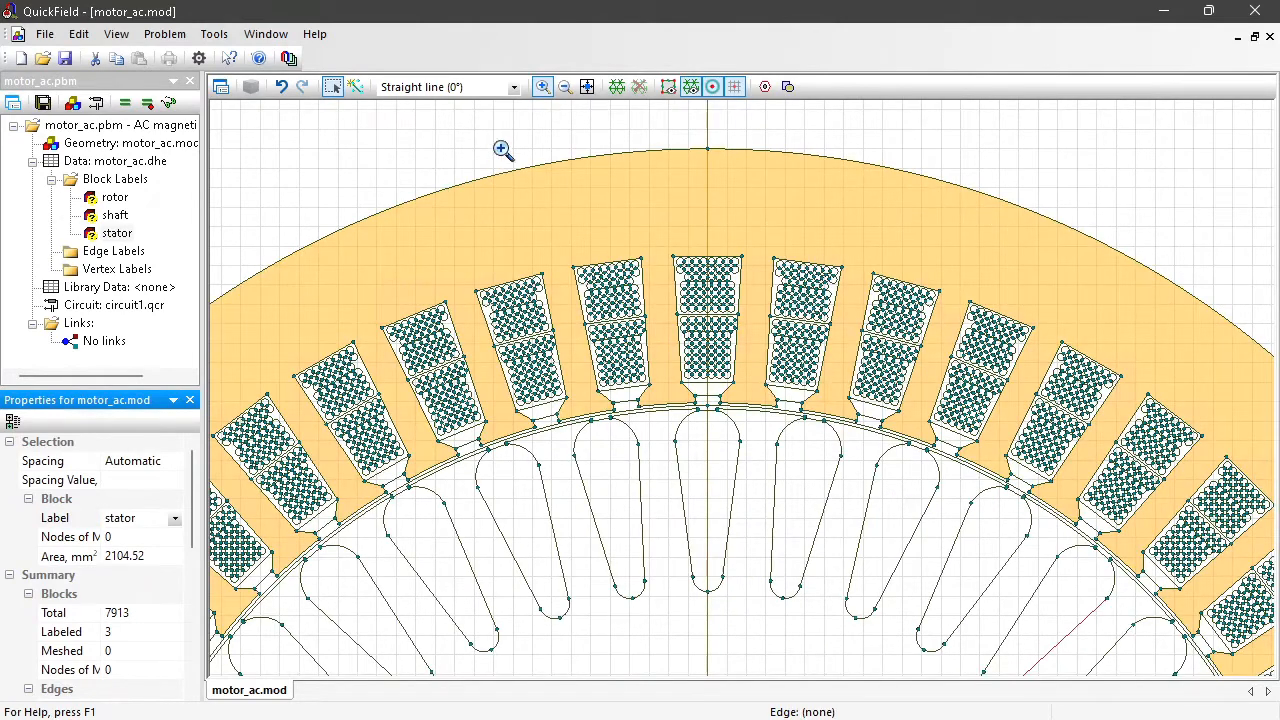
{"action": "left_click", "coordinate": [541, 87]}
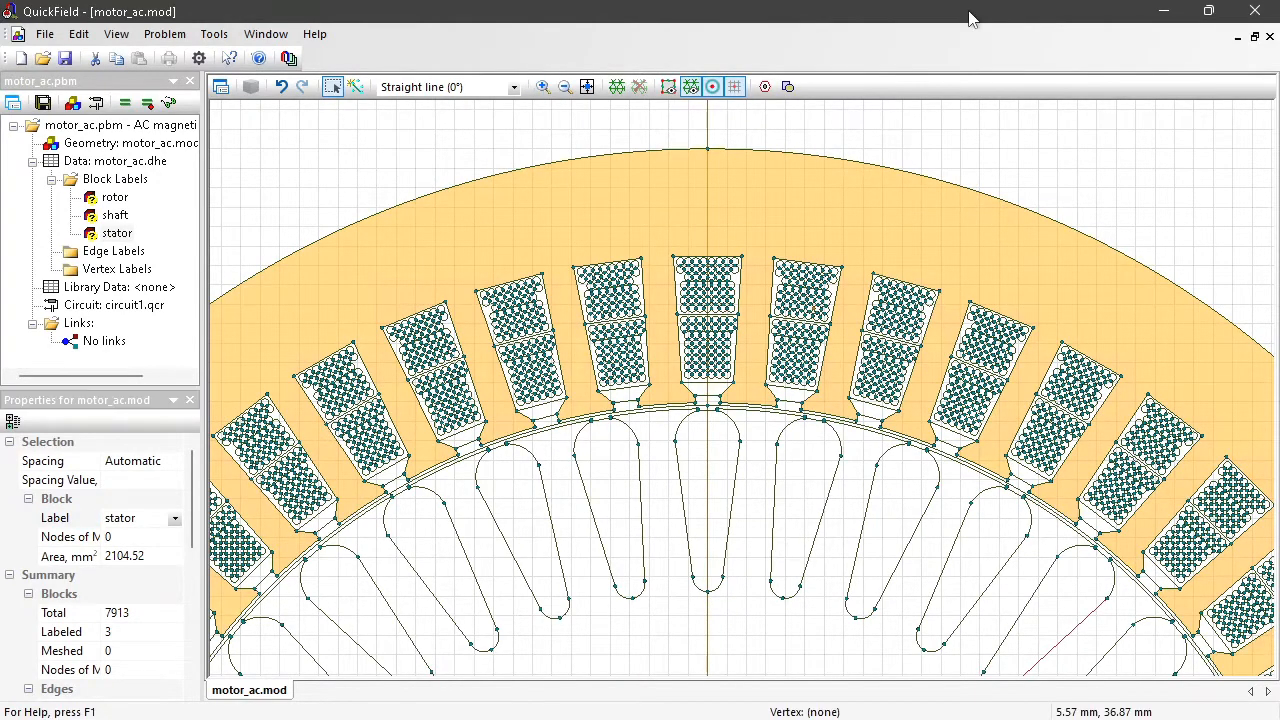
{"action": "left_click", "coordinate": [710, 460]}
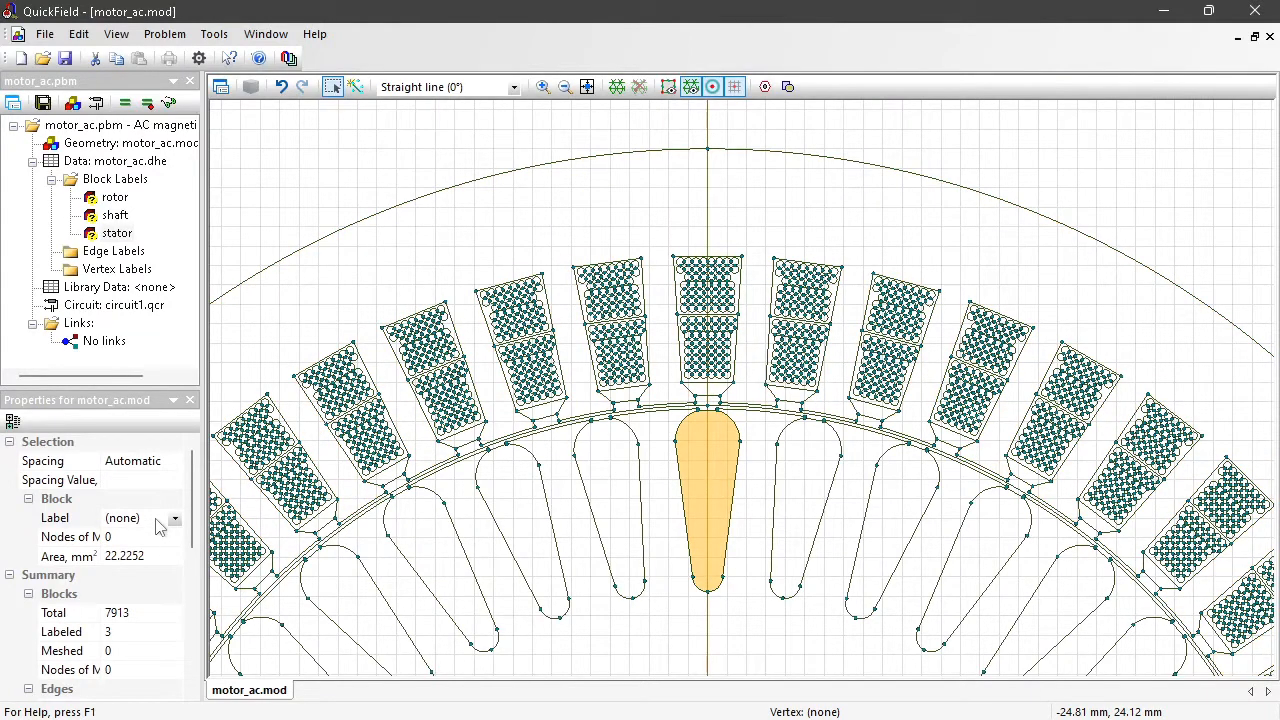
{"action": "left_click", "coordinate": [160, 520]}
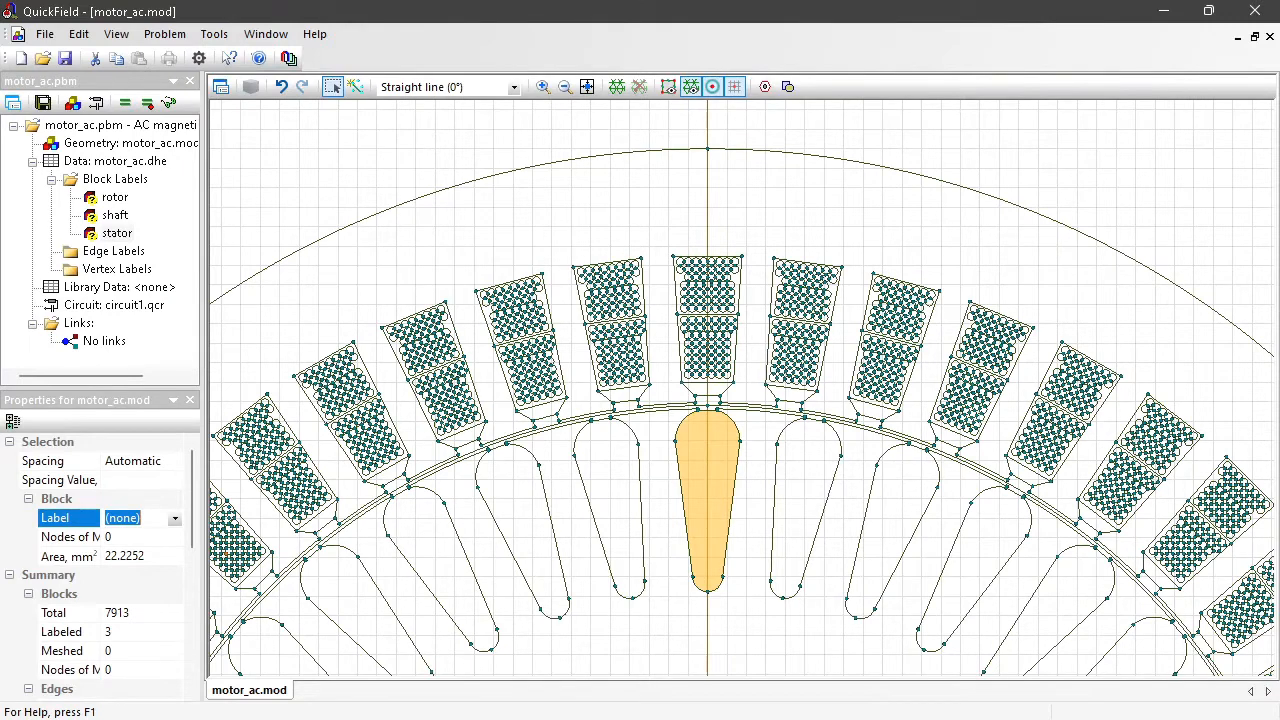
{"action": "left_click", "coordinate": [175, 518]}
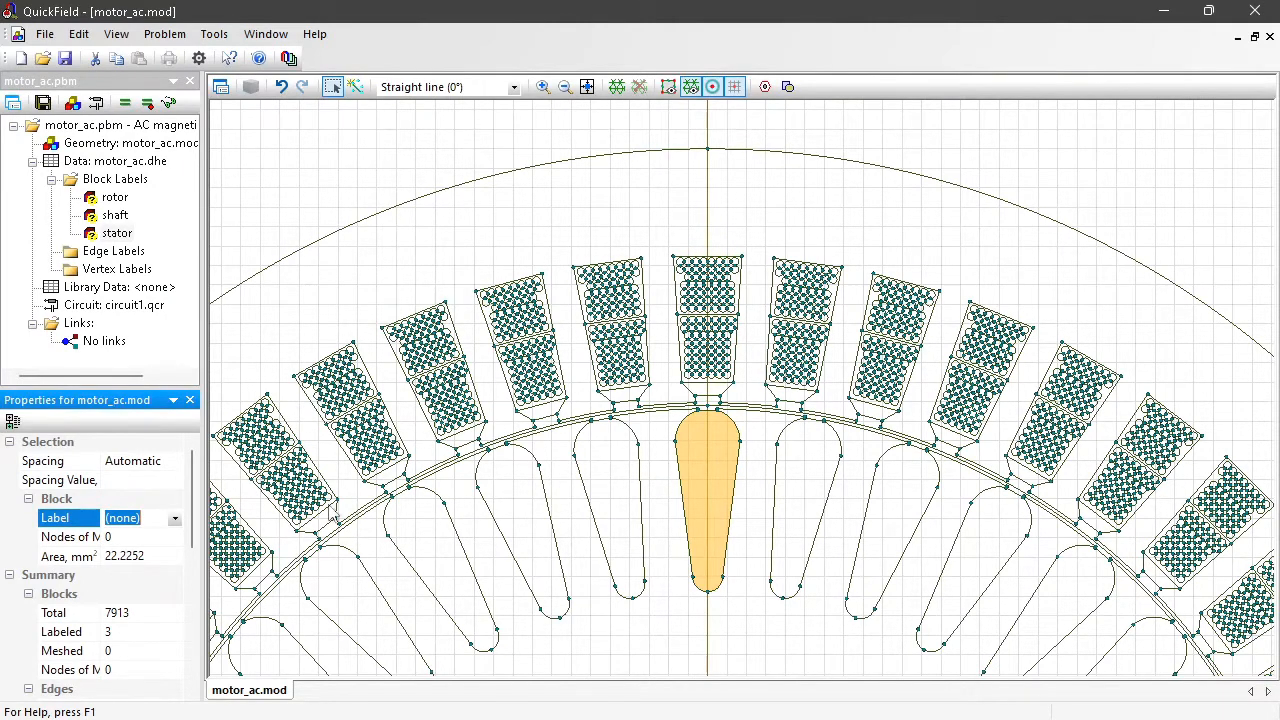
{"action": "left_click", "coordinate": [606, 484], "text": "ctrl"}
{"action": "left_click", "coordinate": [530, 510], "text": "ctrl"}
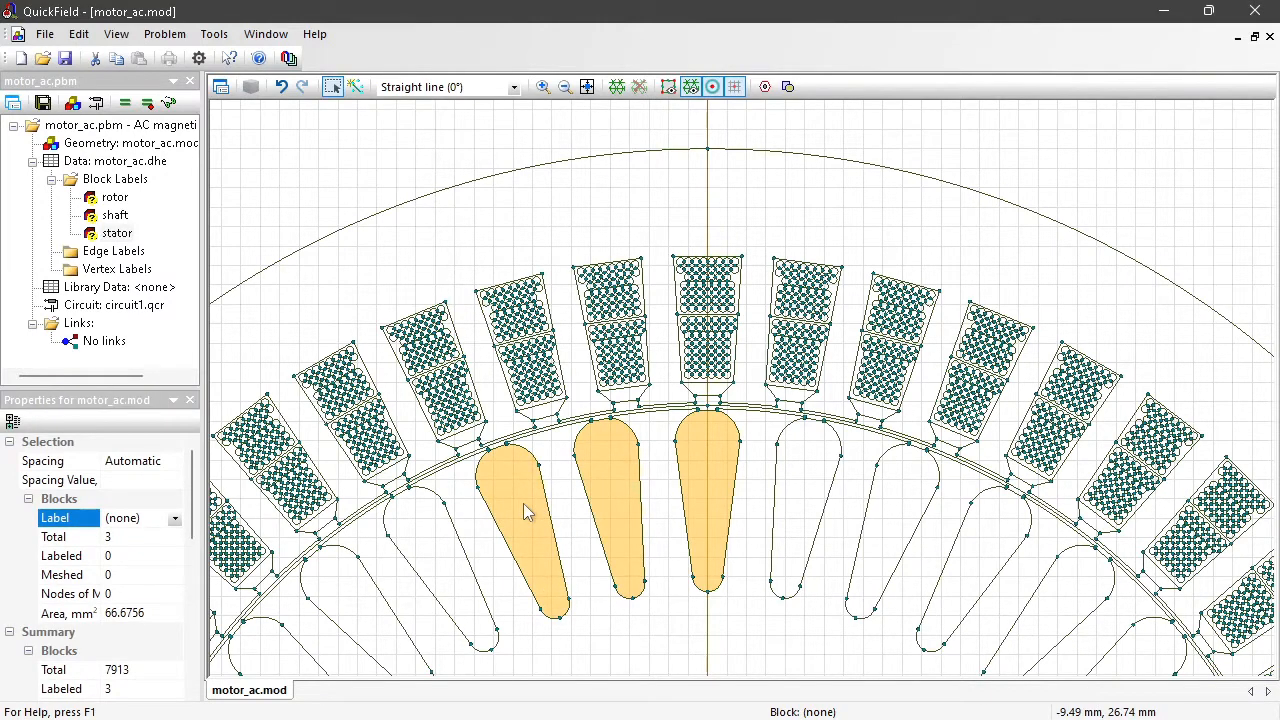
Step: Label the uppermost rotor bar block on the vertical axis as bar
{"action": "left_click", "coordinate": [705, 466]}
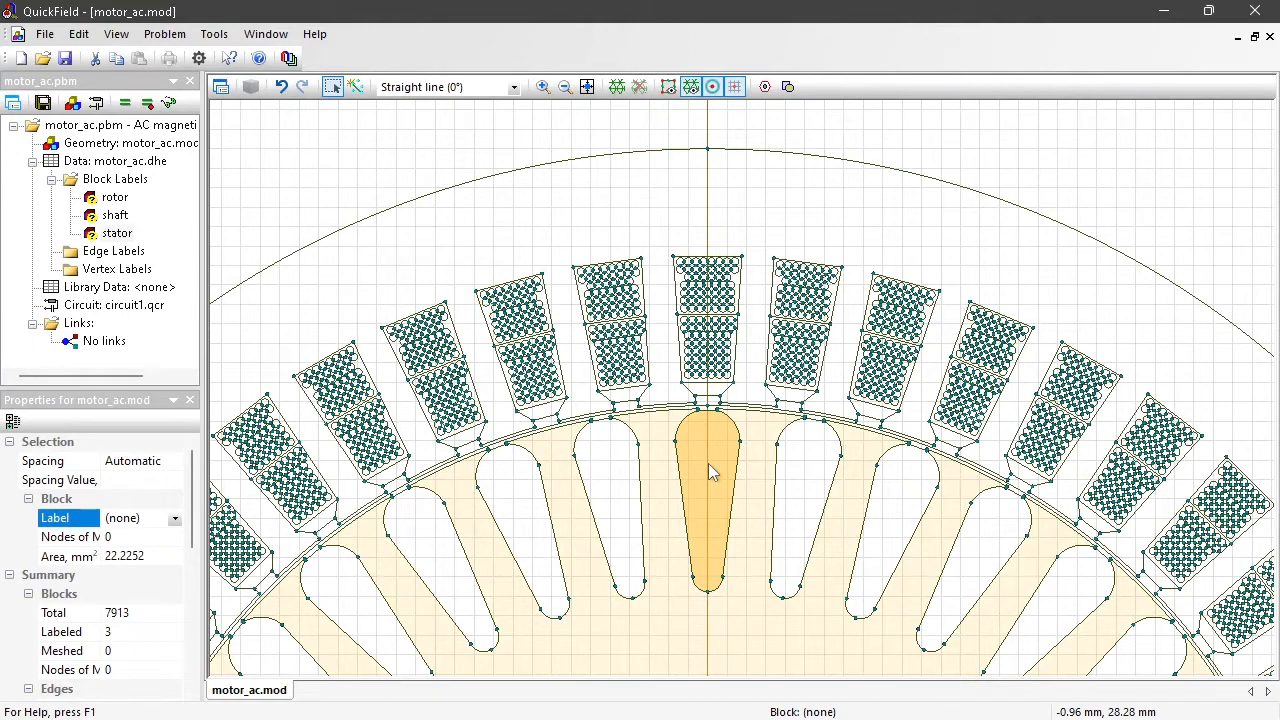
{"action": "left_click", "coordinate": [153, 519]}
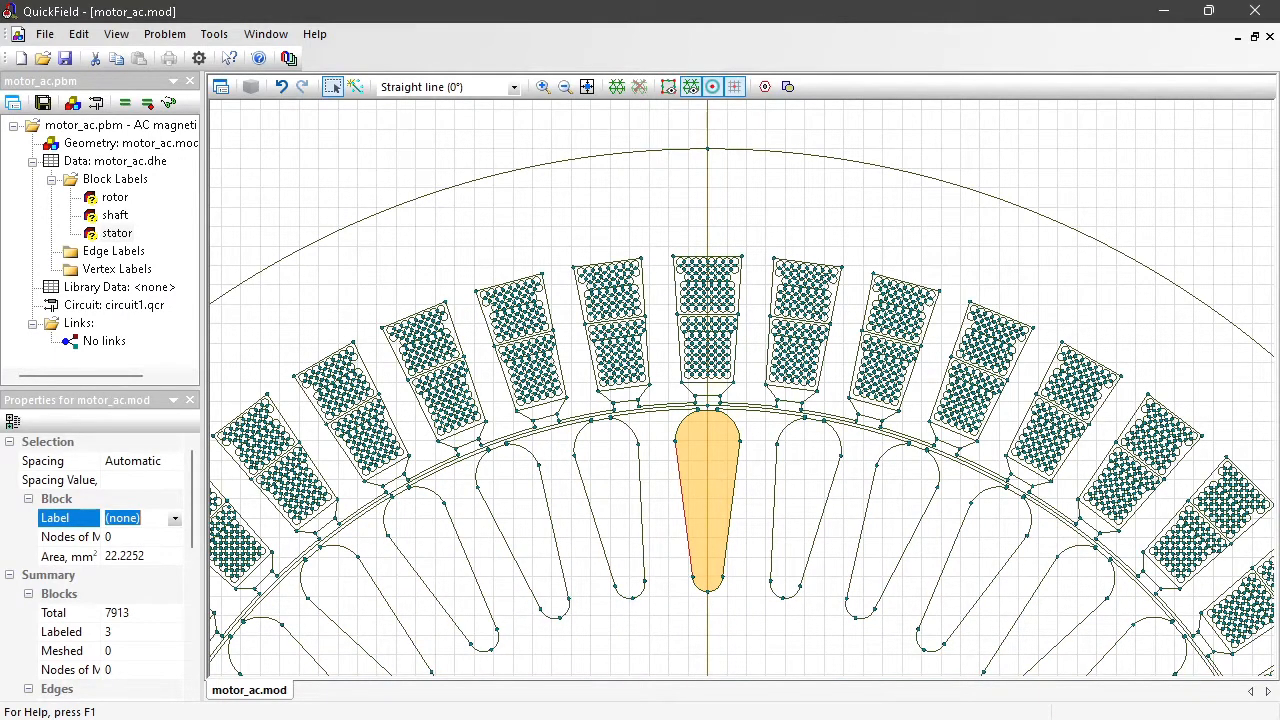
{"action": "type", "text": "bar"}
{"action": "key", "text": "Return"}
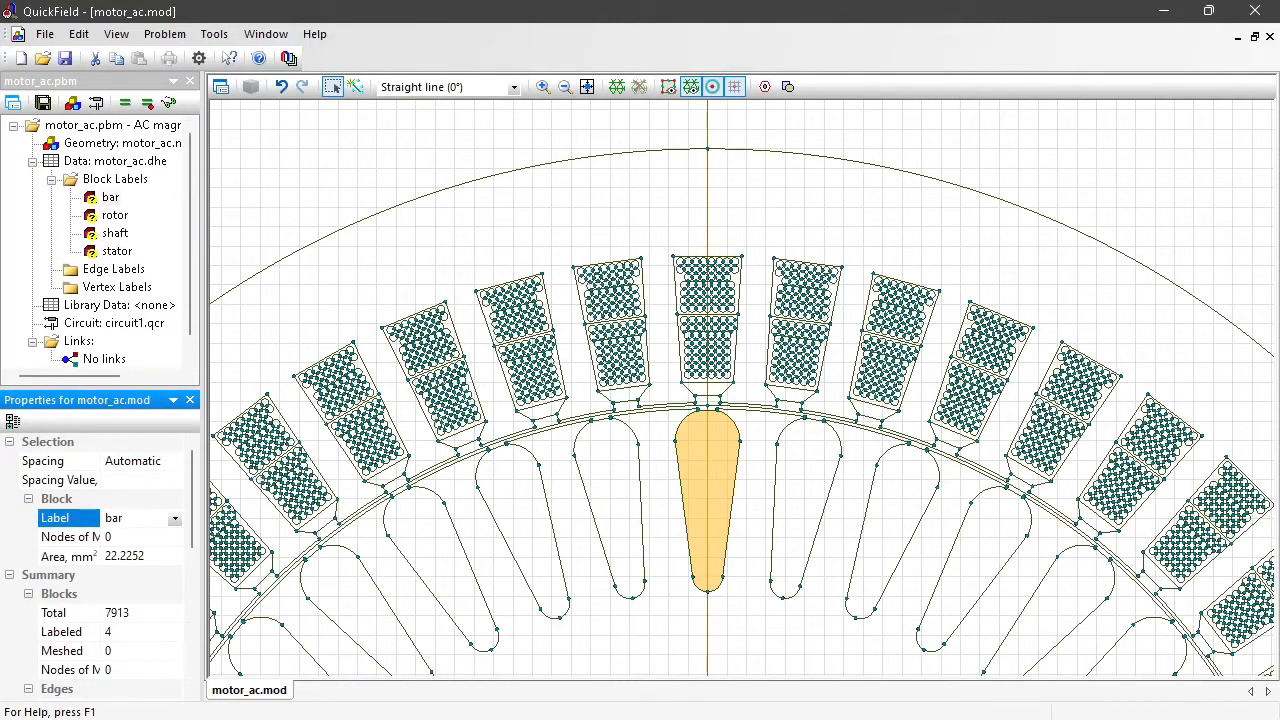
Step: Duplicate the labelled rotor bar by rotation about the origin with a 10 degree angle and 35 copies
{"action": "right_click", "coordinate": [708, 466]}
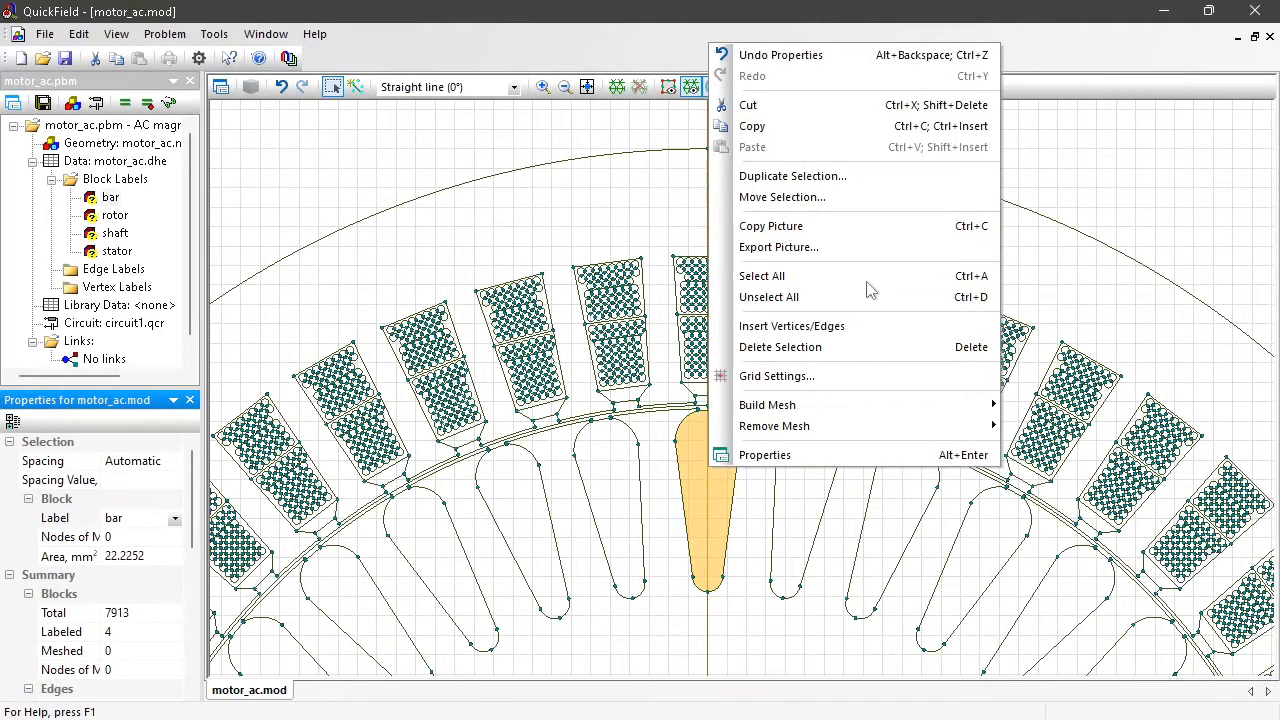
{"action": "left_click", "coordinate": [823, 181]}
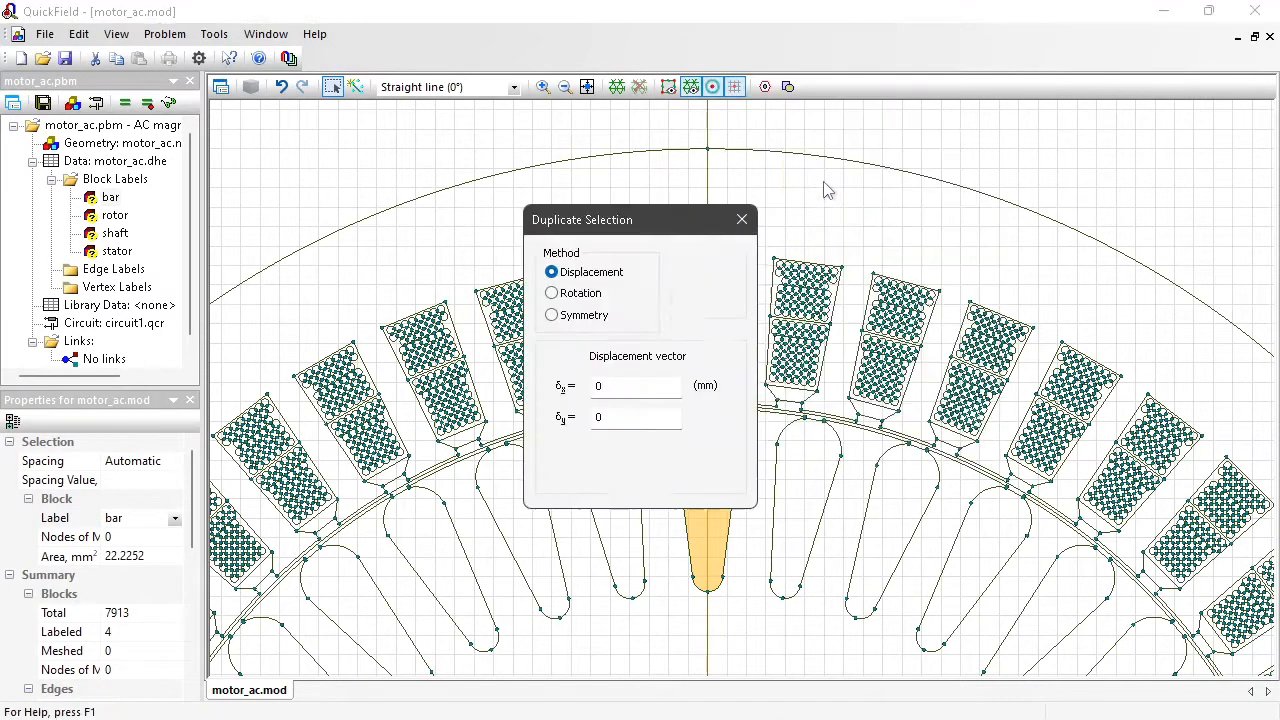
{"action": "left_click", "coordinate": [580, 293]}
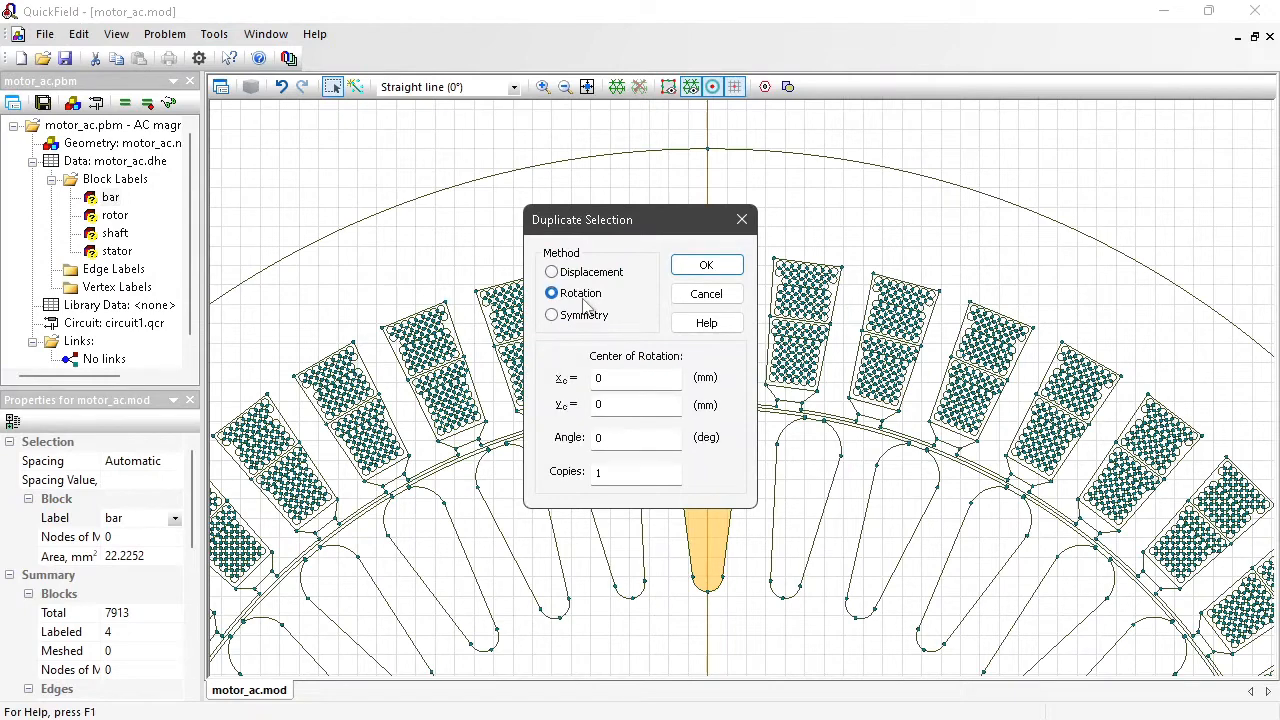
{"action": "left_click_drag", "start_coordinate": [616, 438], "coordinate": [562, 439]}
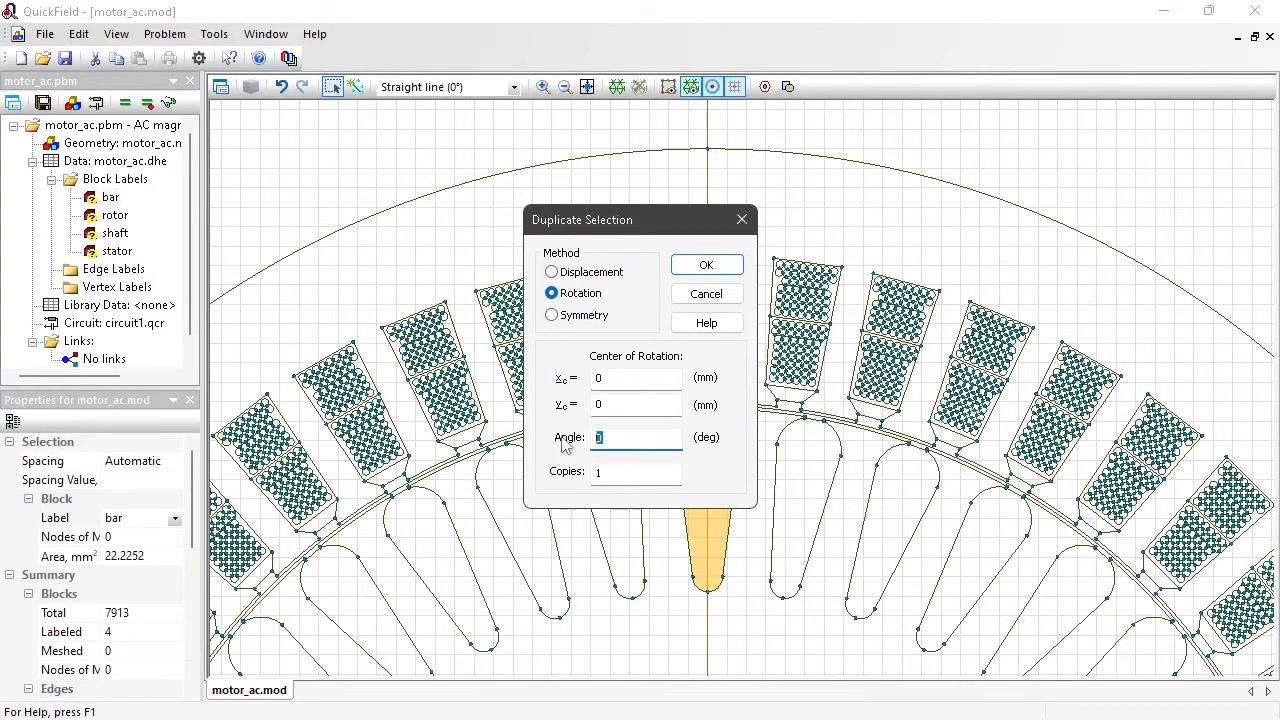
{"action": "type", "text": "10"}
{"action": "key", "text": "Tab"}
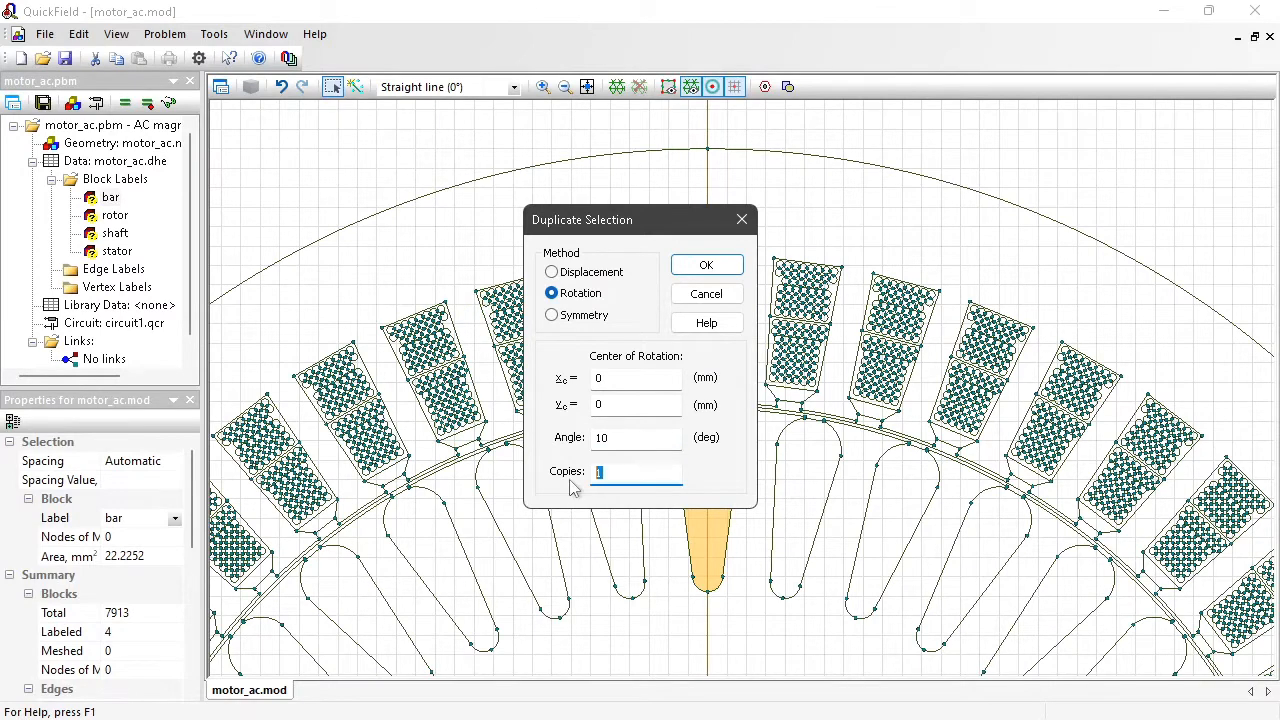
{"action": "type", "text": "35"}
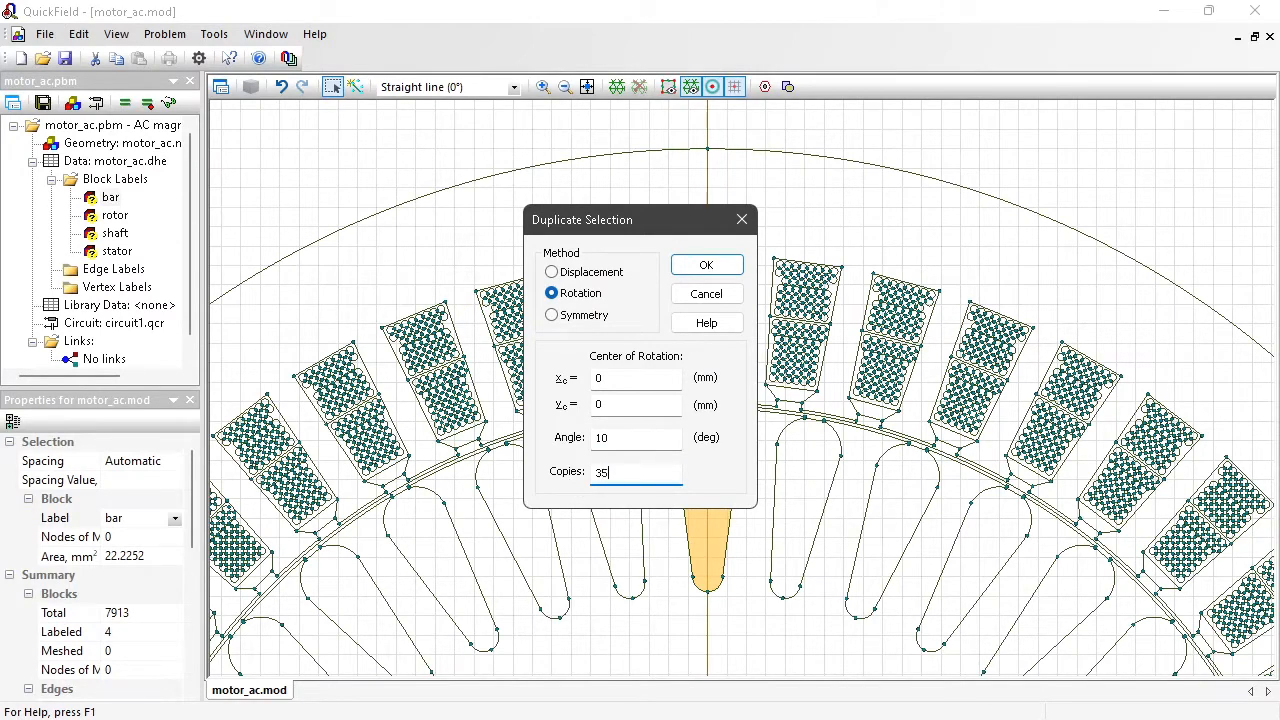
{"action": "left_click", "coordinate": [706, 265]}
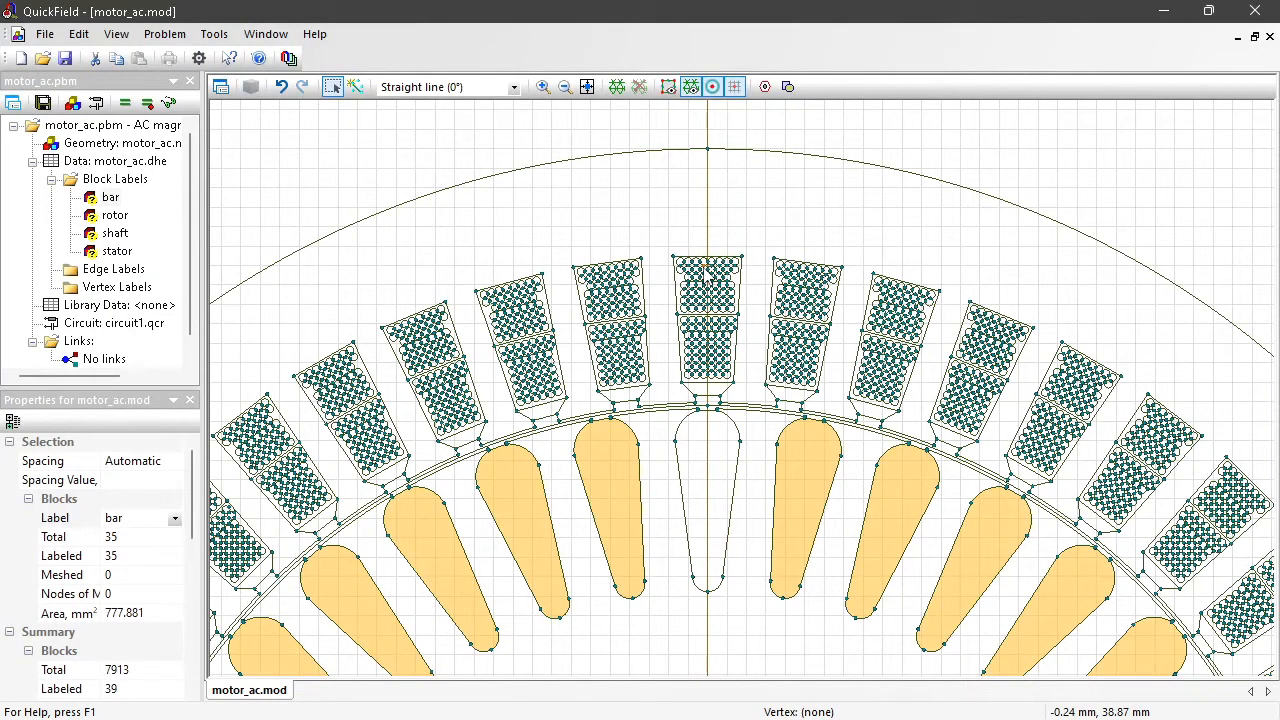
Step: Label the small trapezoidal block beneath the winding of the uppermost stator slot as wedge
{"action": "left_click", "coordinate": [714, 395]}
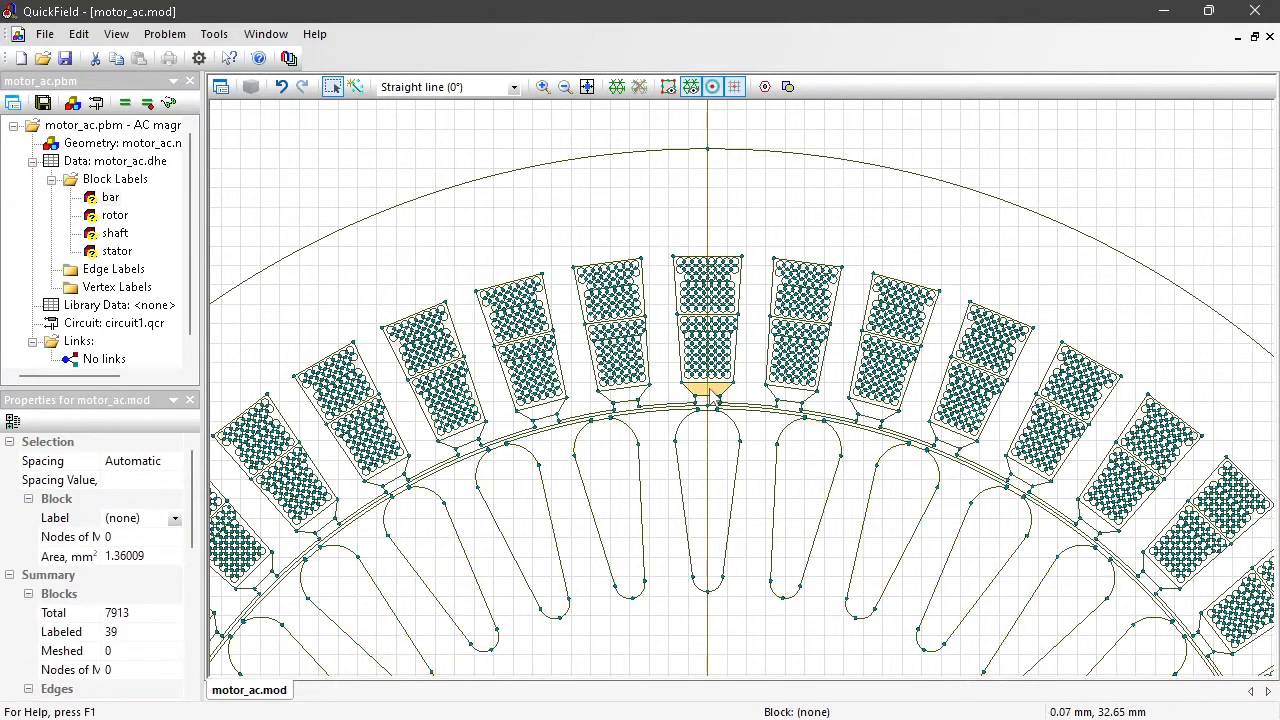
{"action": "left_click", "coordinate": [150, 520]}
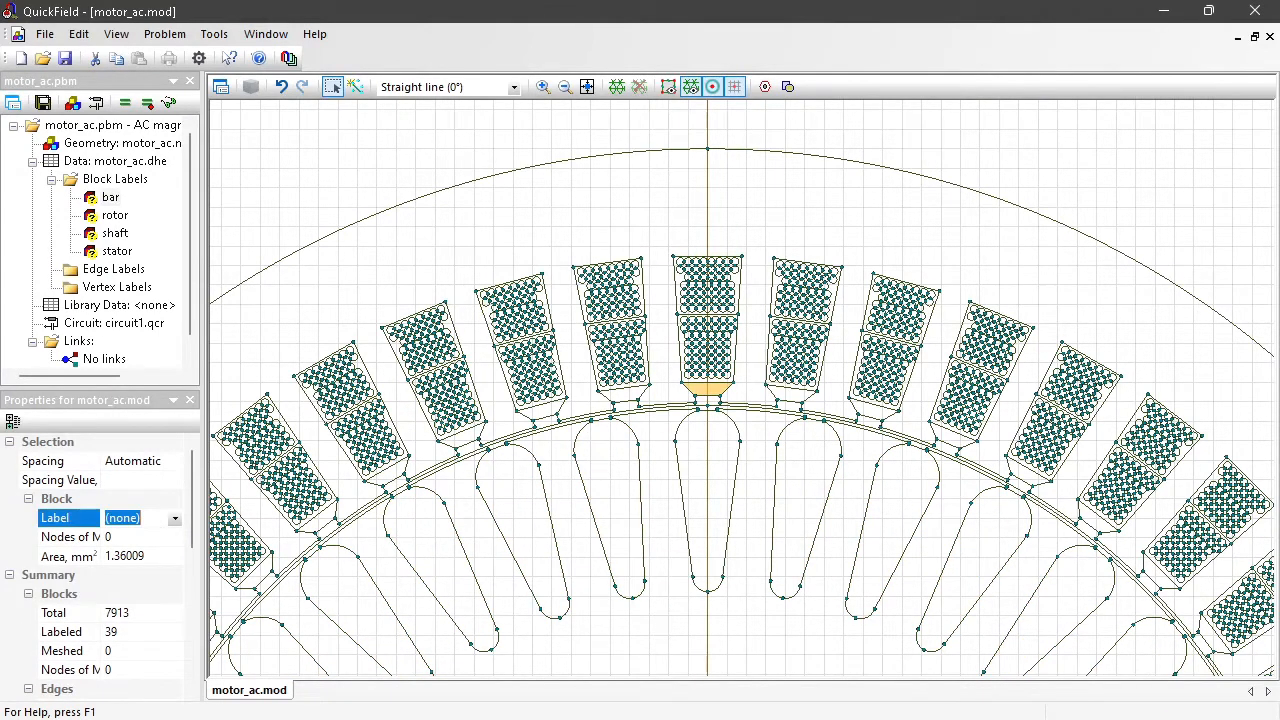
{"action": "type", "text": "wedge"}
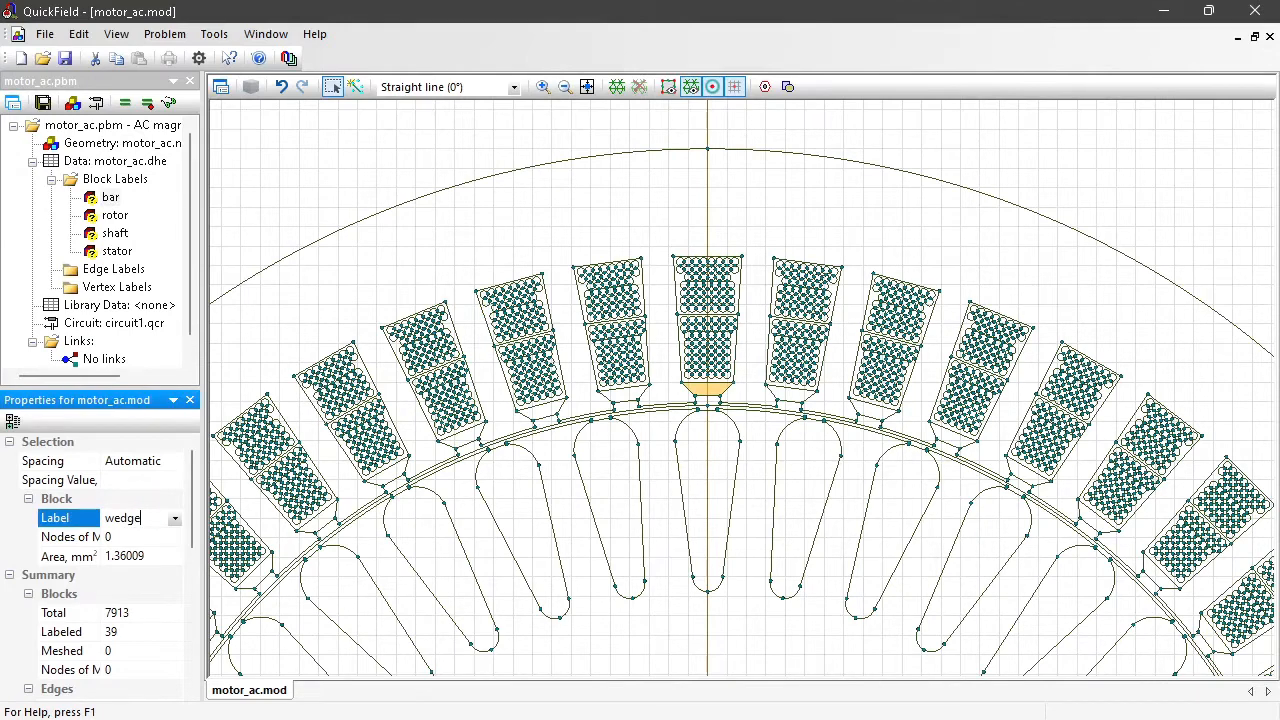
{"action": "key", "text": "Return"}
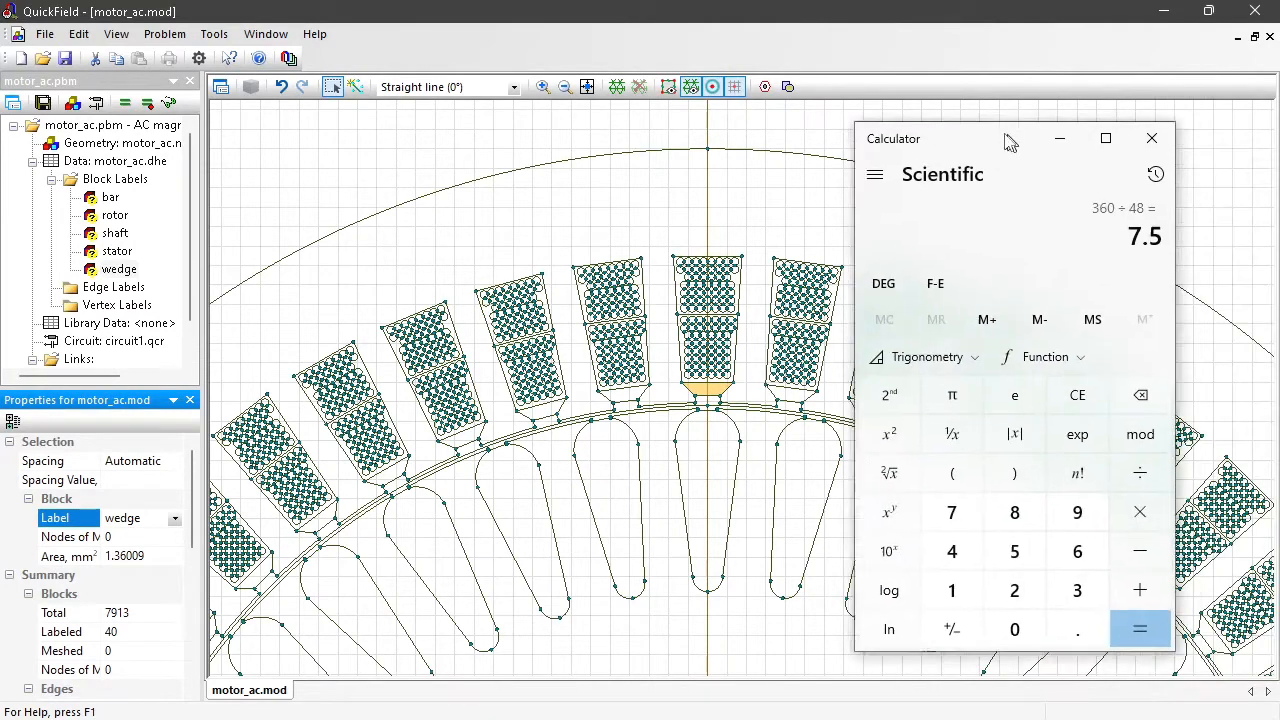
Step: Put the calculator away and duplicate the wedge block by rotation about the origin with a 7.5 degree angle and 47 copies
{"action": "left_click_drag", "start_coordinate": [1010, 135], "coordinate": [1001, 133]}
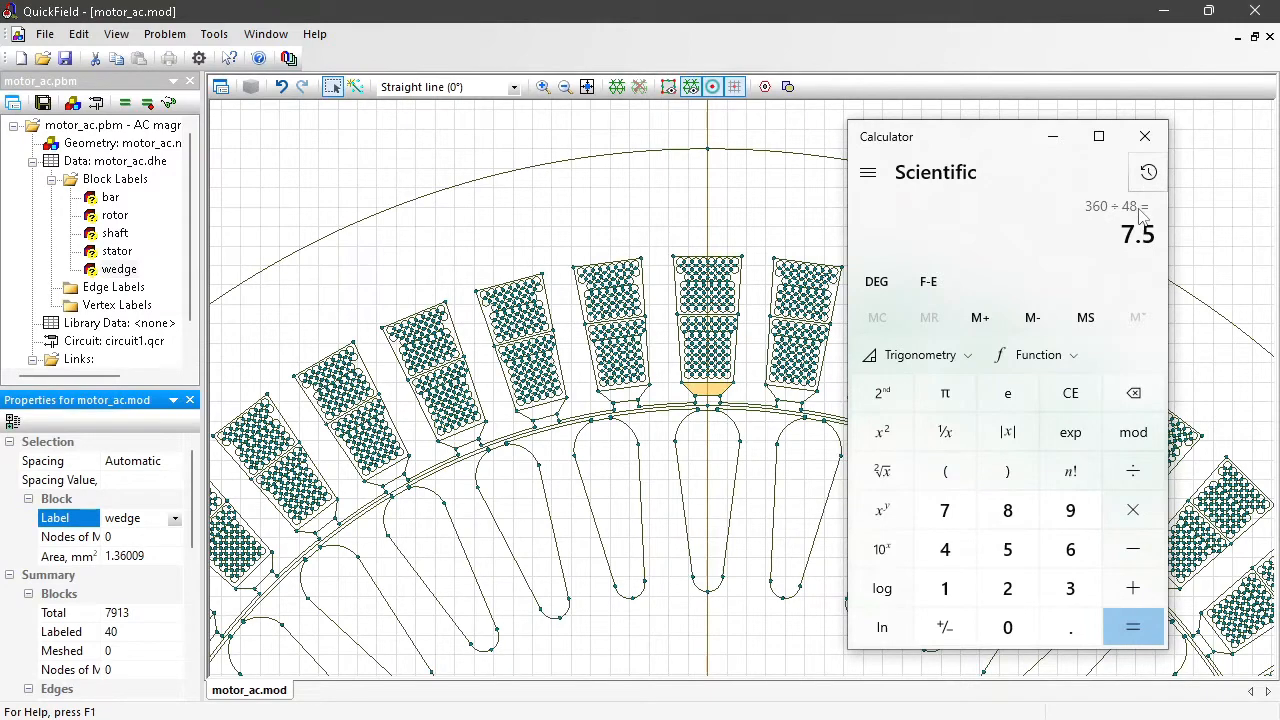
{"action": "left_click", "coordinate": [1052, 136]}
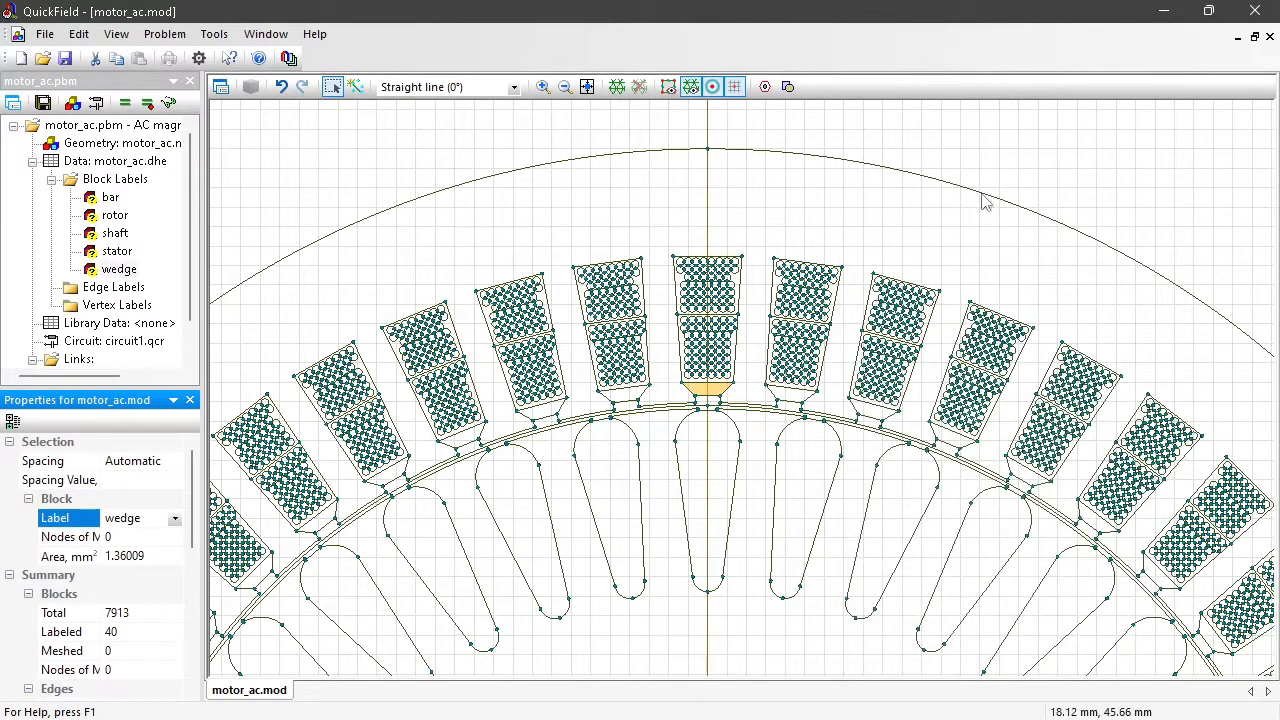
{"action": "right_click", "coordinate": [710, 398]}
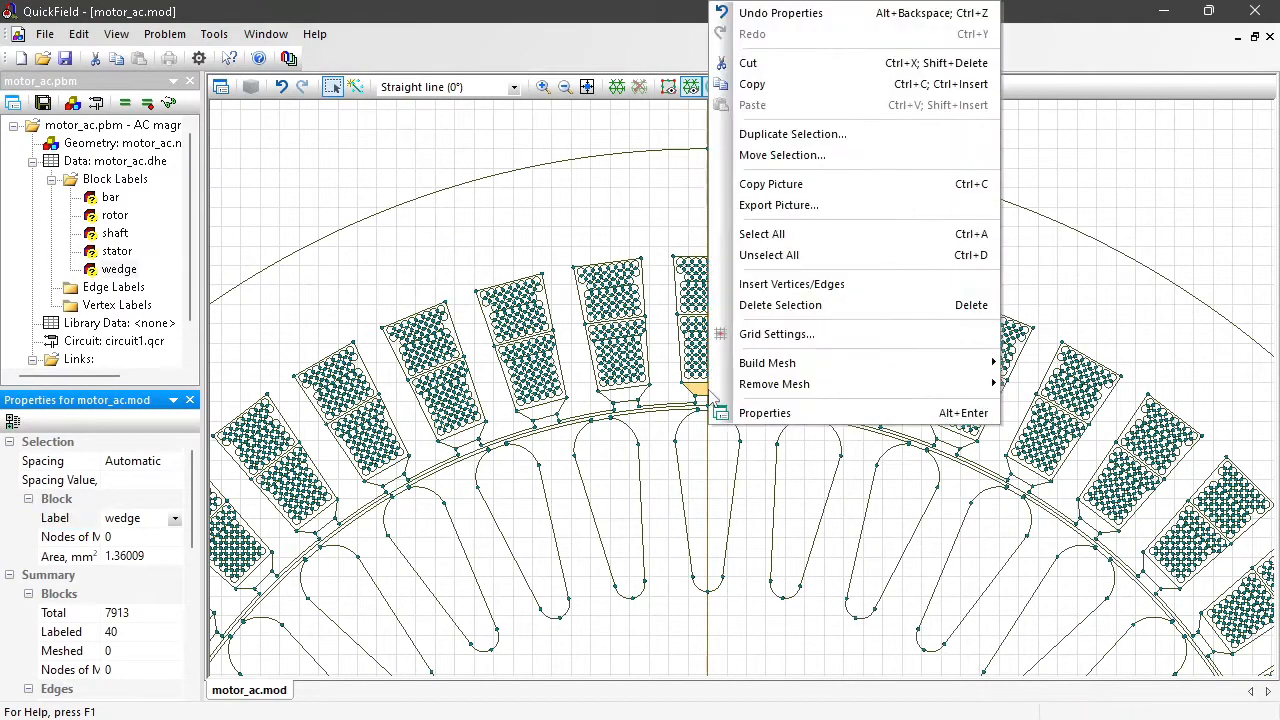
{"action": "left_click", "coordinate": [792, 134]}
{"action": "double_click", "coordinate": [602, 437]}
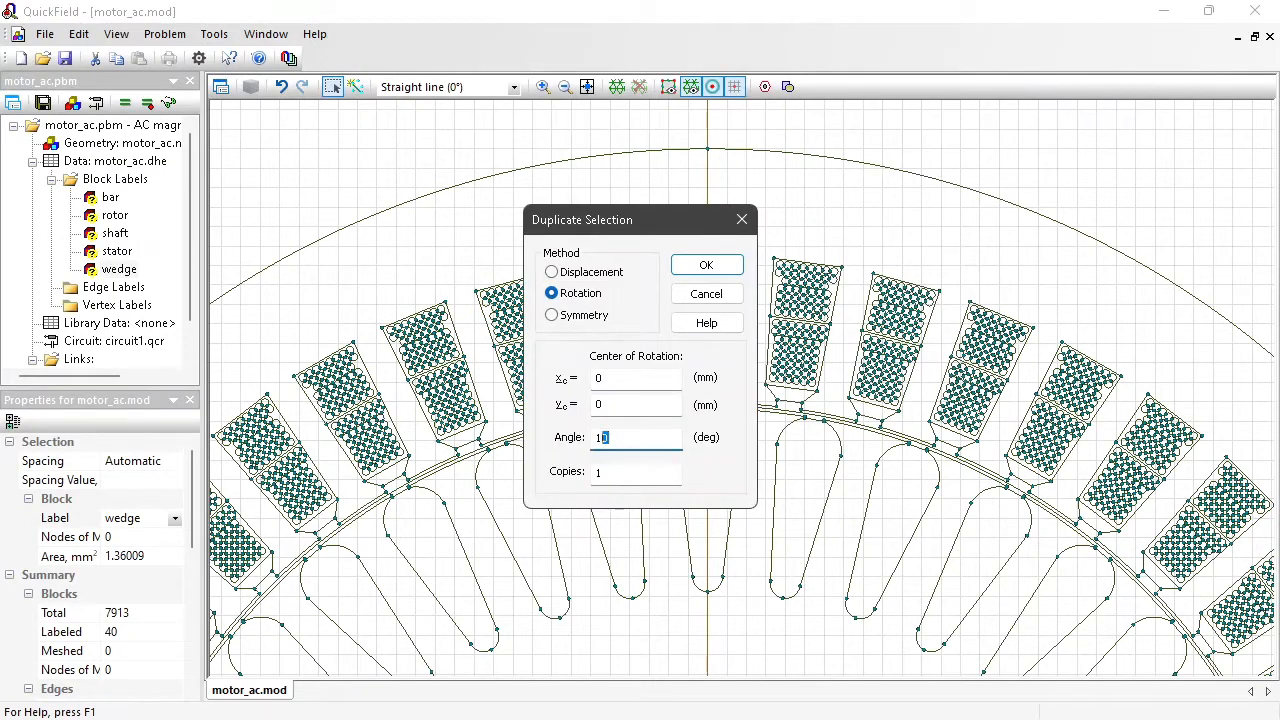
{"action": "type", "text": "7.5"}
{"action": "key", "text": "Tab"}
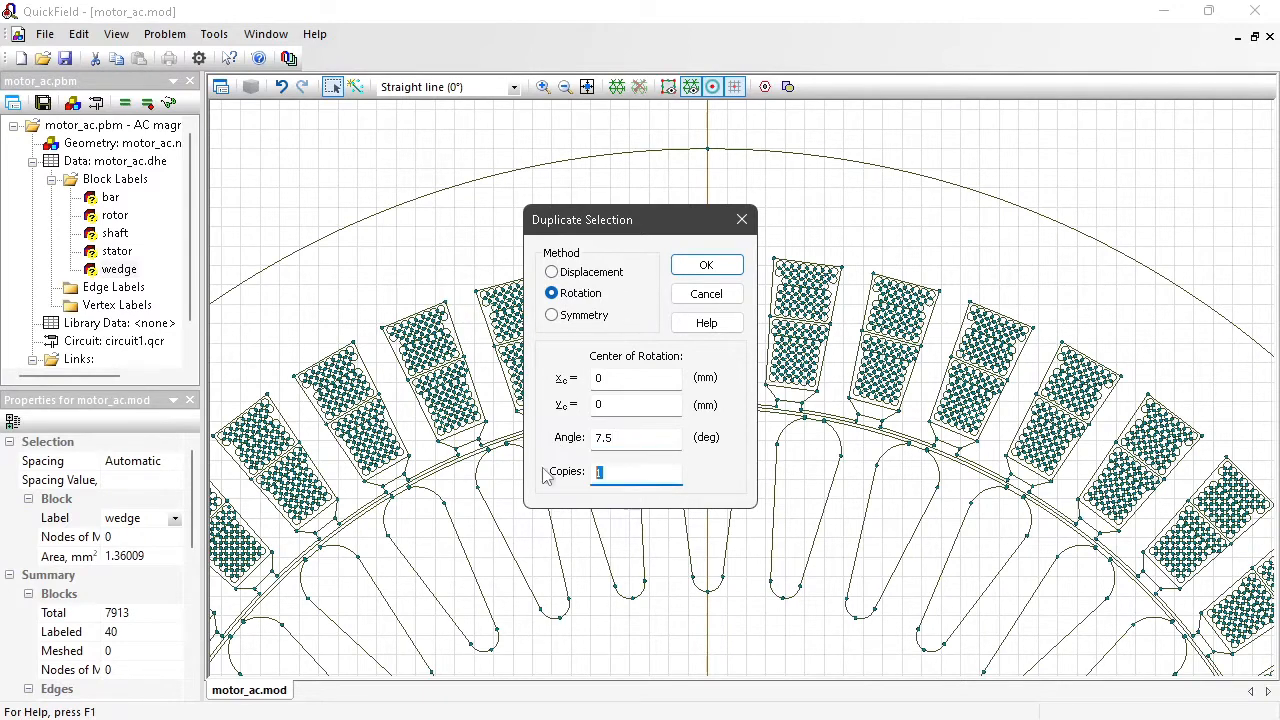
{"action": "type", "text": "47"}
{"action": "left_click", "coordinate": [706, 263]}
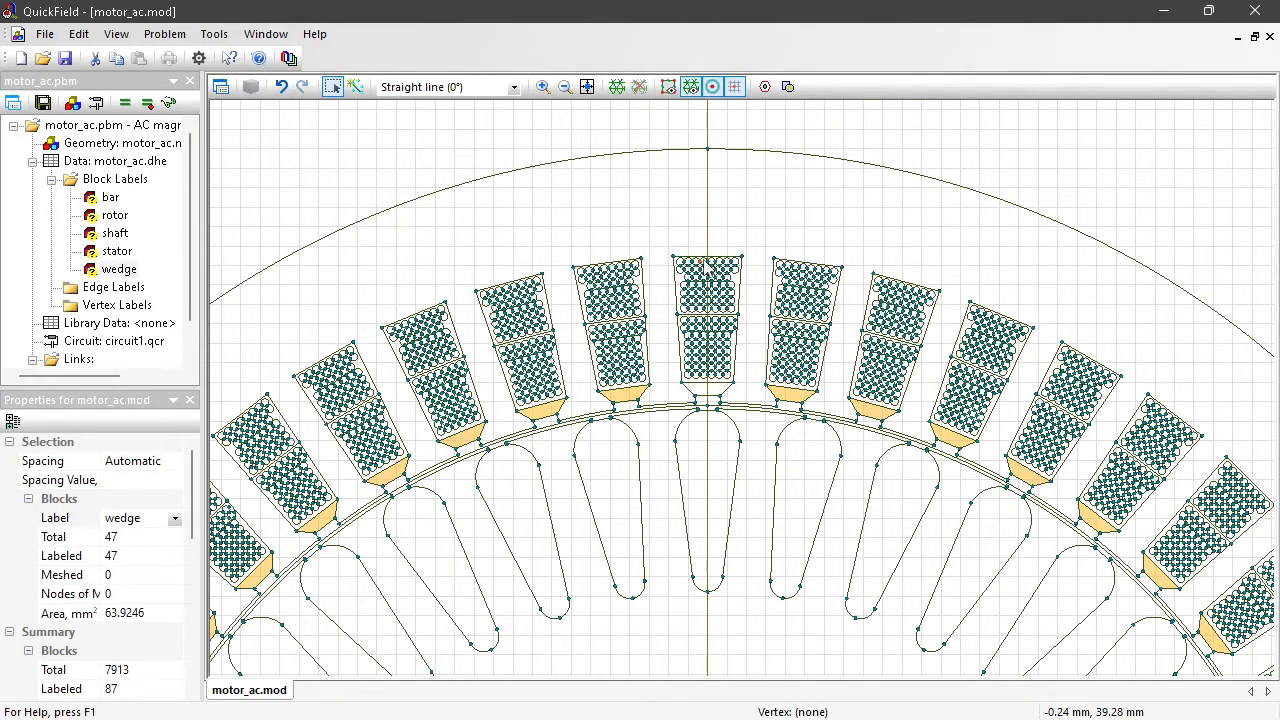
Step: Label both air gap ring blocks between the rotor and stator, including their slot openings, as air
{"action": "left_click", "coordinate": [543, 87]}
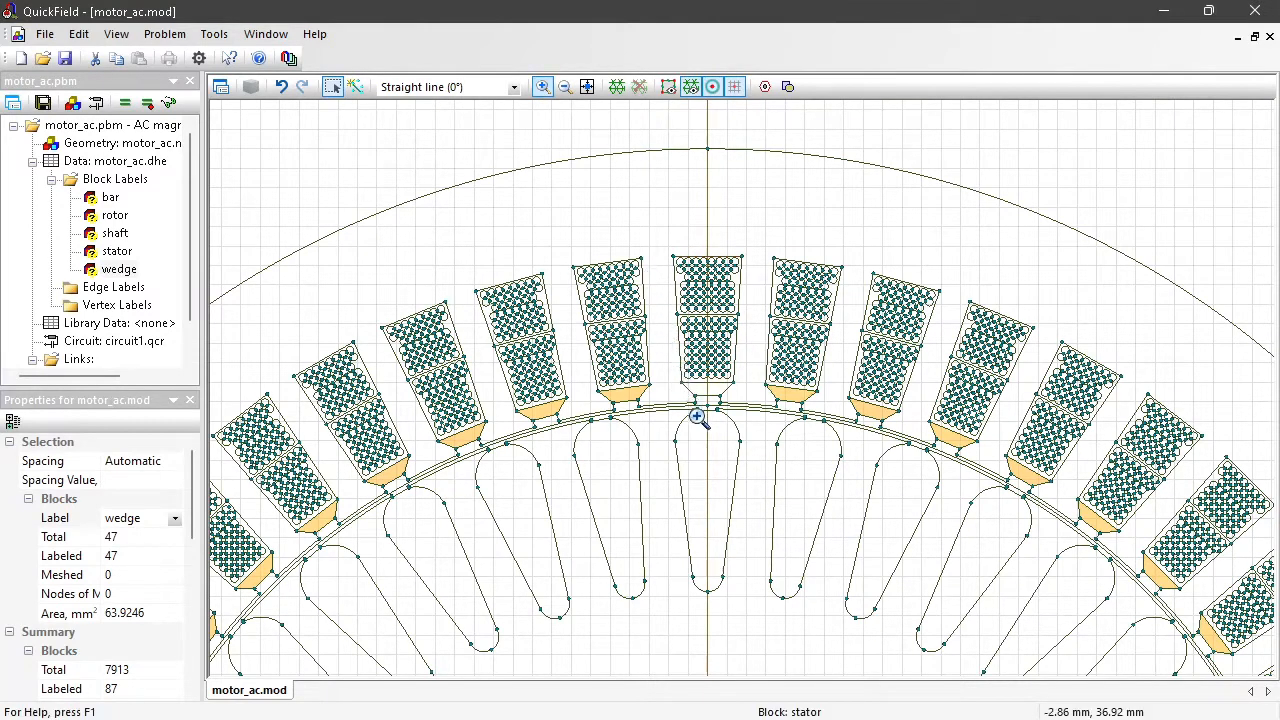
{"action": "left_click_drag", "start_coordinate": [672, 388], "coordinate": [752, 430]}
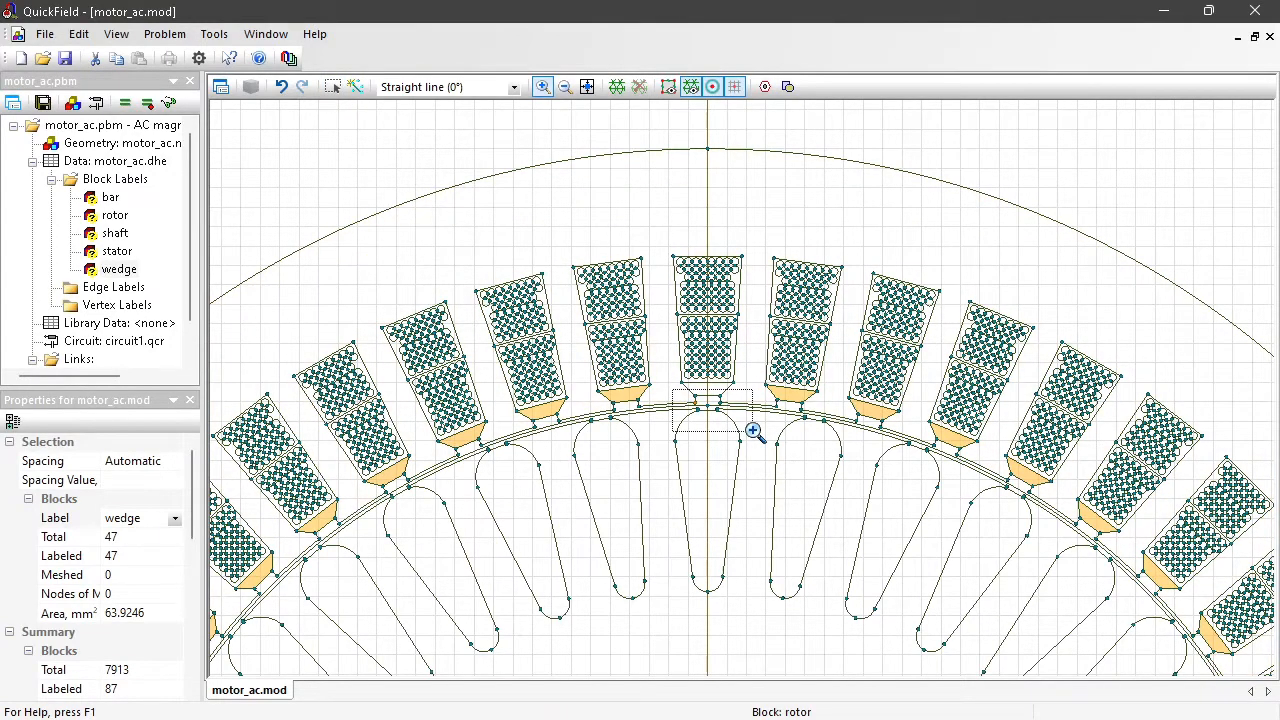
{"action": "left_click_drag", "start_coordinate": [752, 430], "coordinate": [754, 431]}
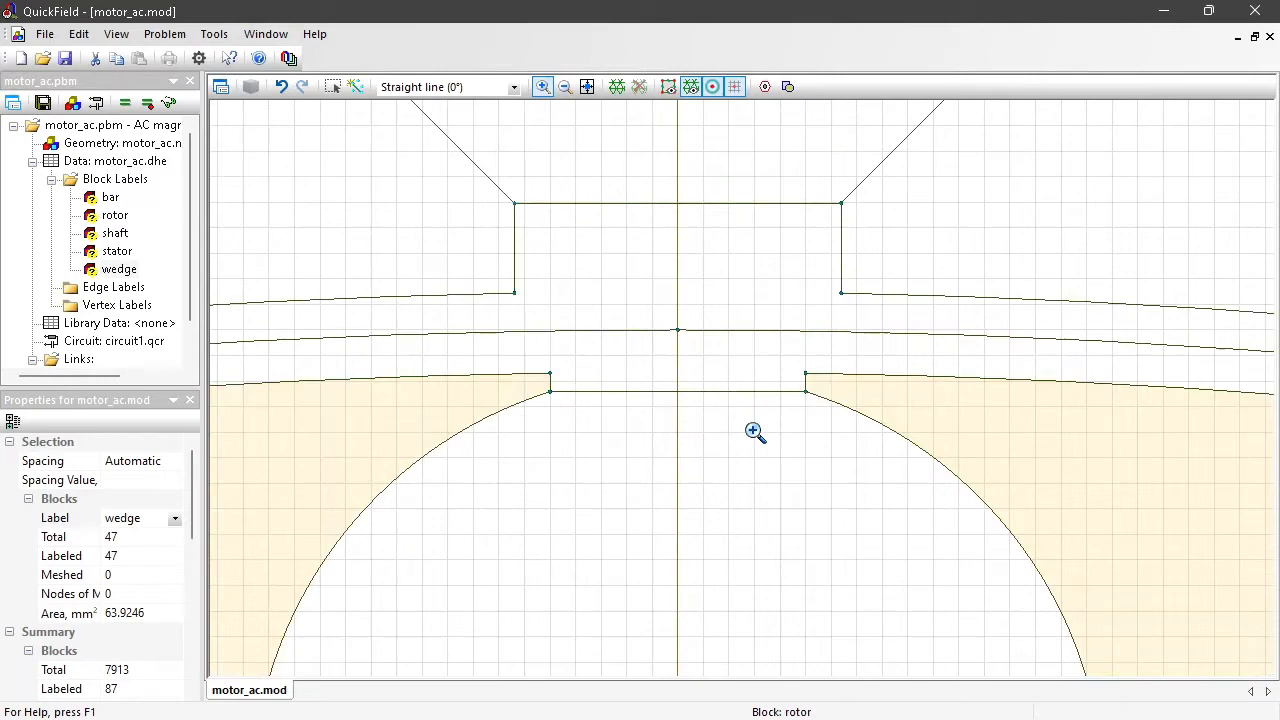
{"action": "left_click", "coordinate": [541, 87]}
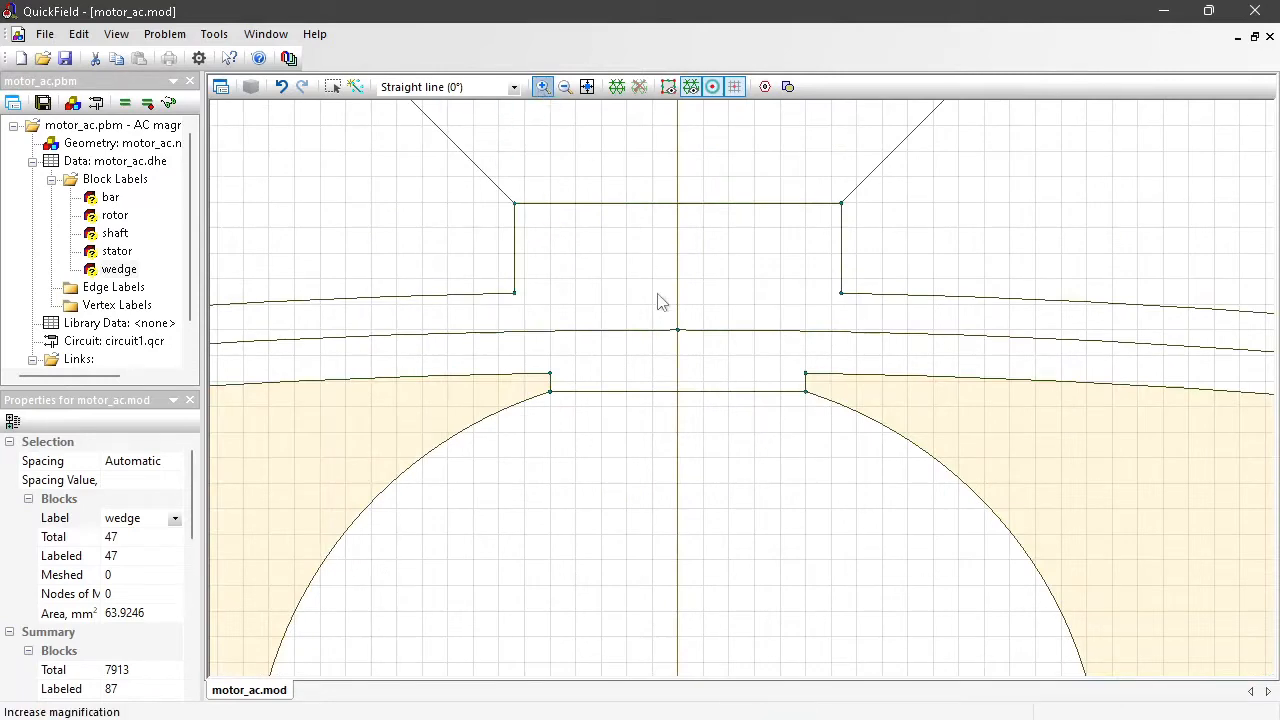
{"action": "key", "text": "Escape"}
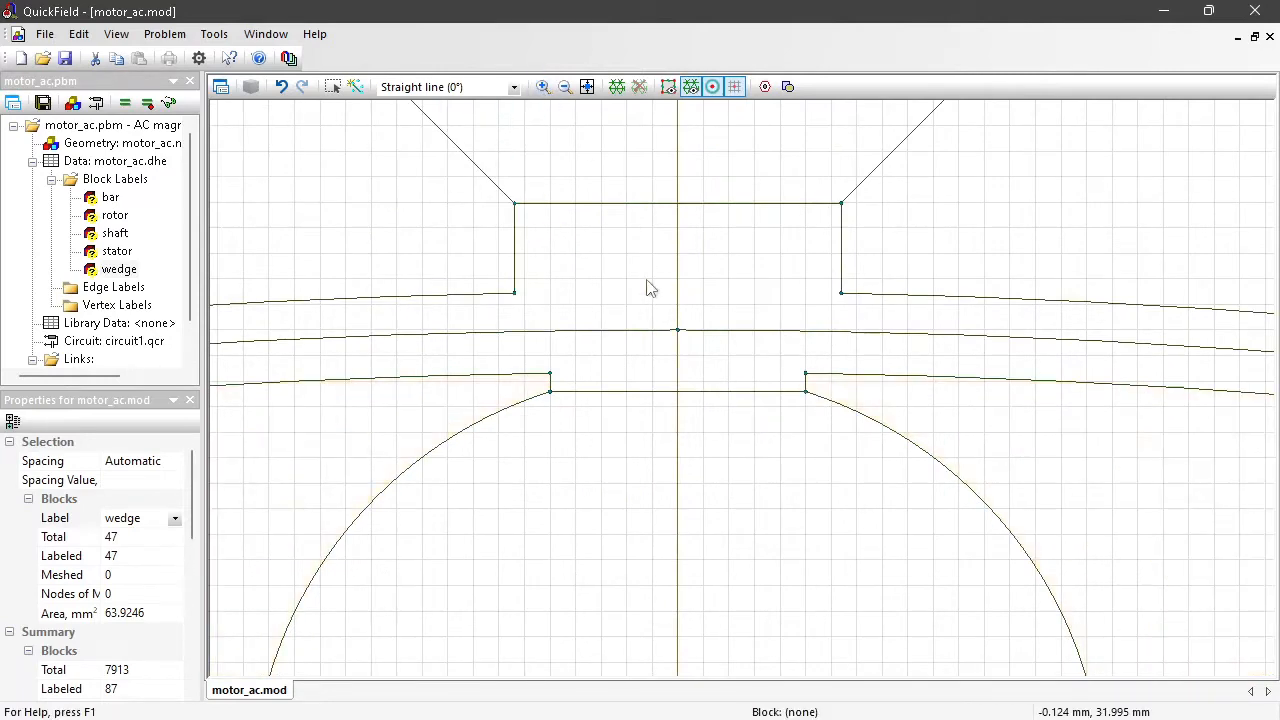
{"action": "left_click", "coordinate": [647, 288]}
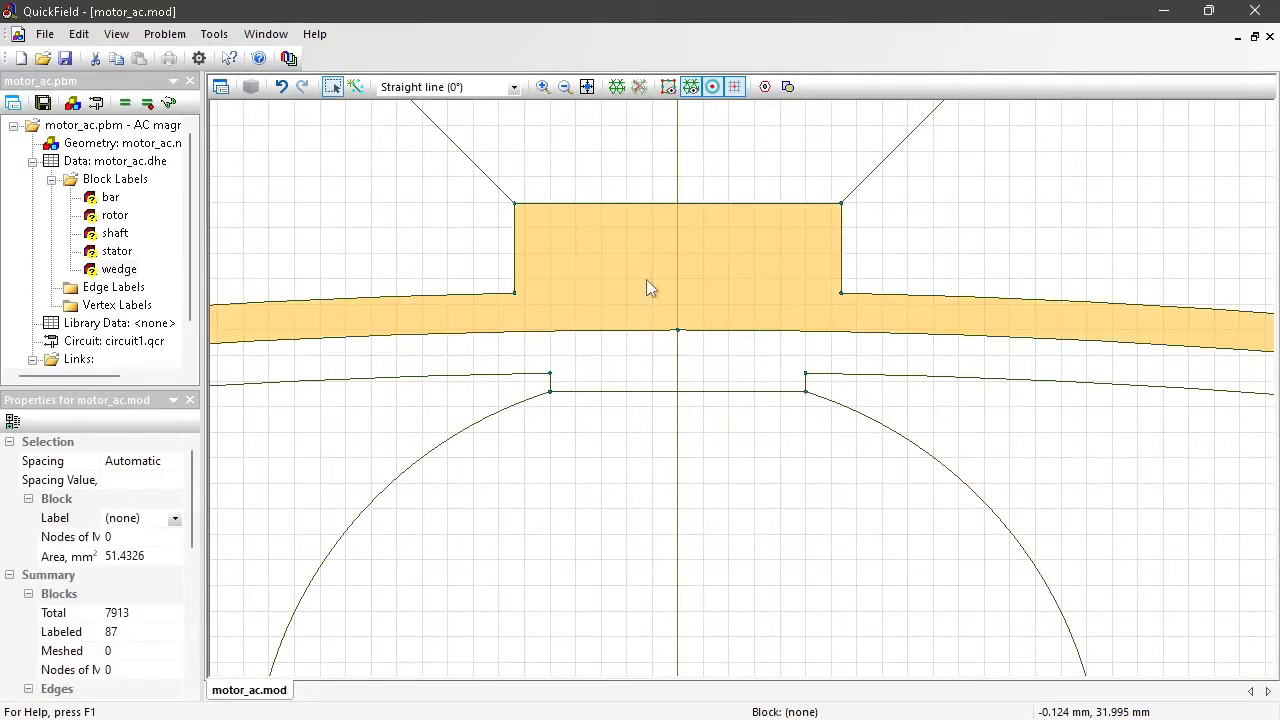
{"action": "left_click", "coordinate": [641, 368], "text": "ctrl"}
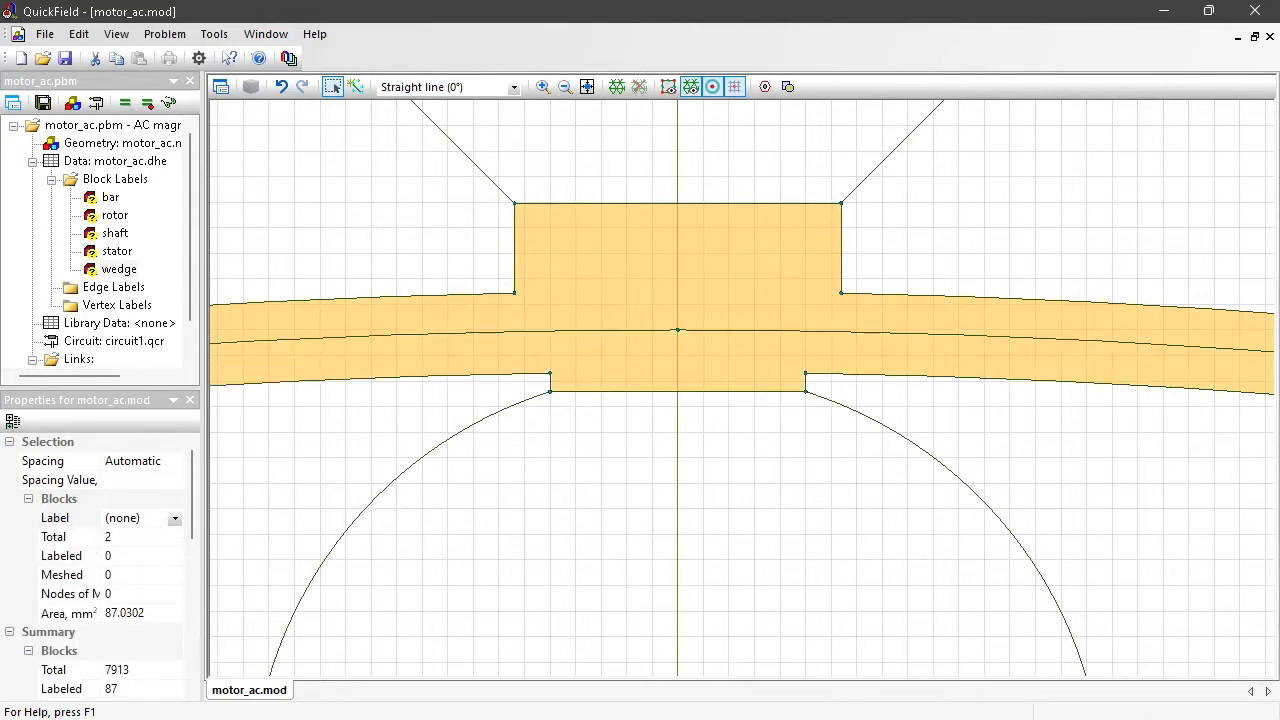
{"action": "left_click", "coordinate": [124, 518]}
{"action": "type", "text": "air"}
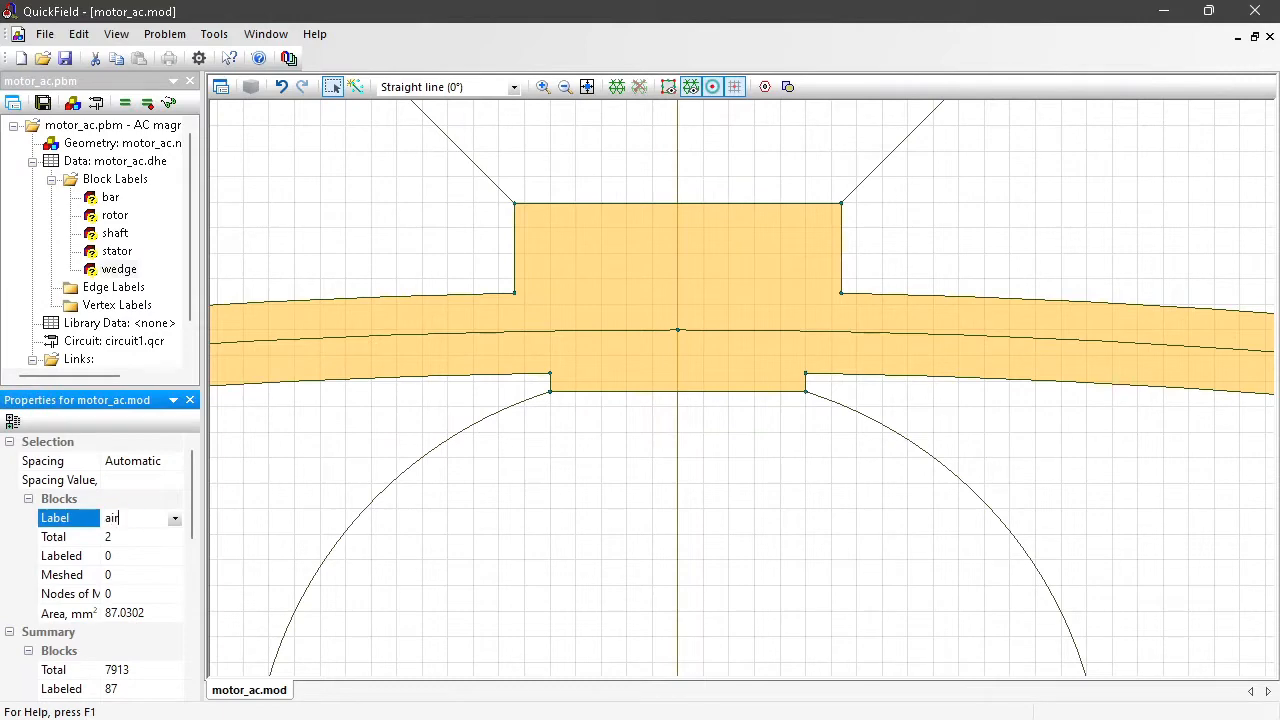
{"action": "key", "text": "Return"}
Step: Label the block surrounding the conductor circles in the lower winding section of the uppermost stator slot as insulation
{"action": "left_click", "coordinate": [565, 88]}
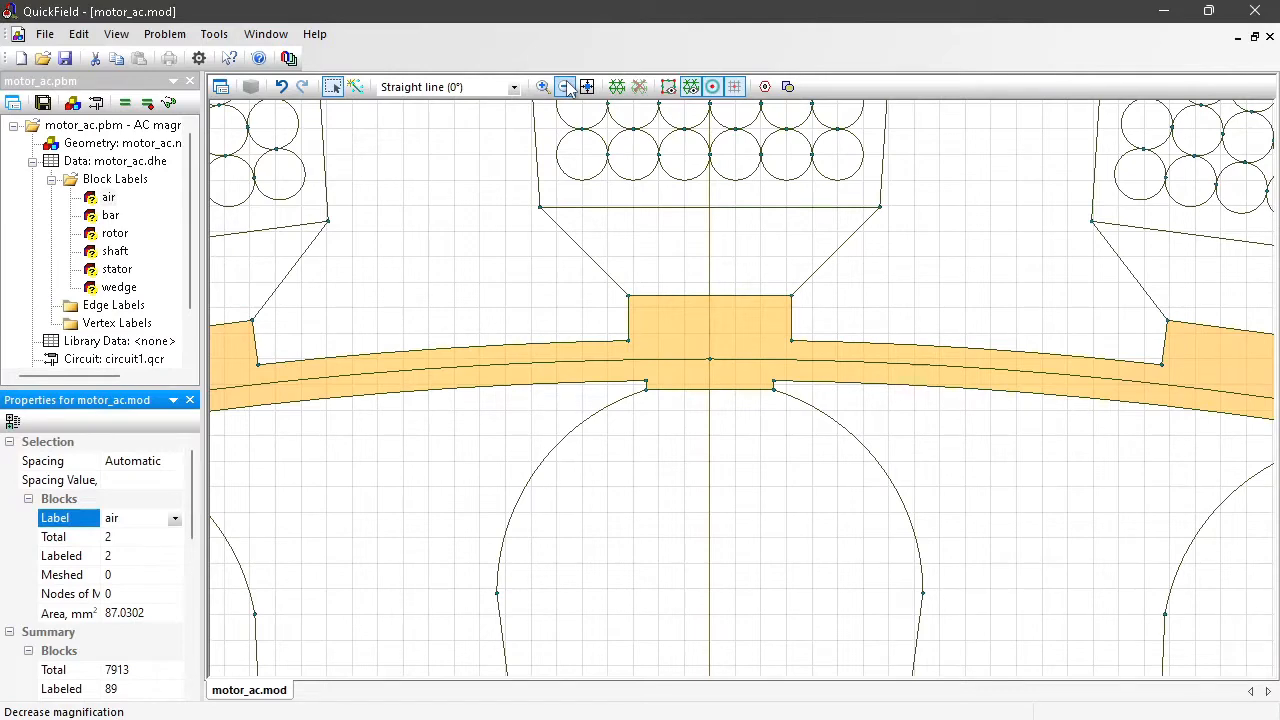
{"action": "left_click_drag", "start_coordinate": [735, 157], "coordinate": [755, 538]}
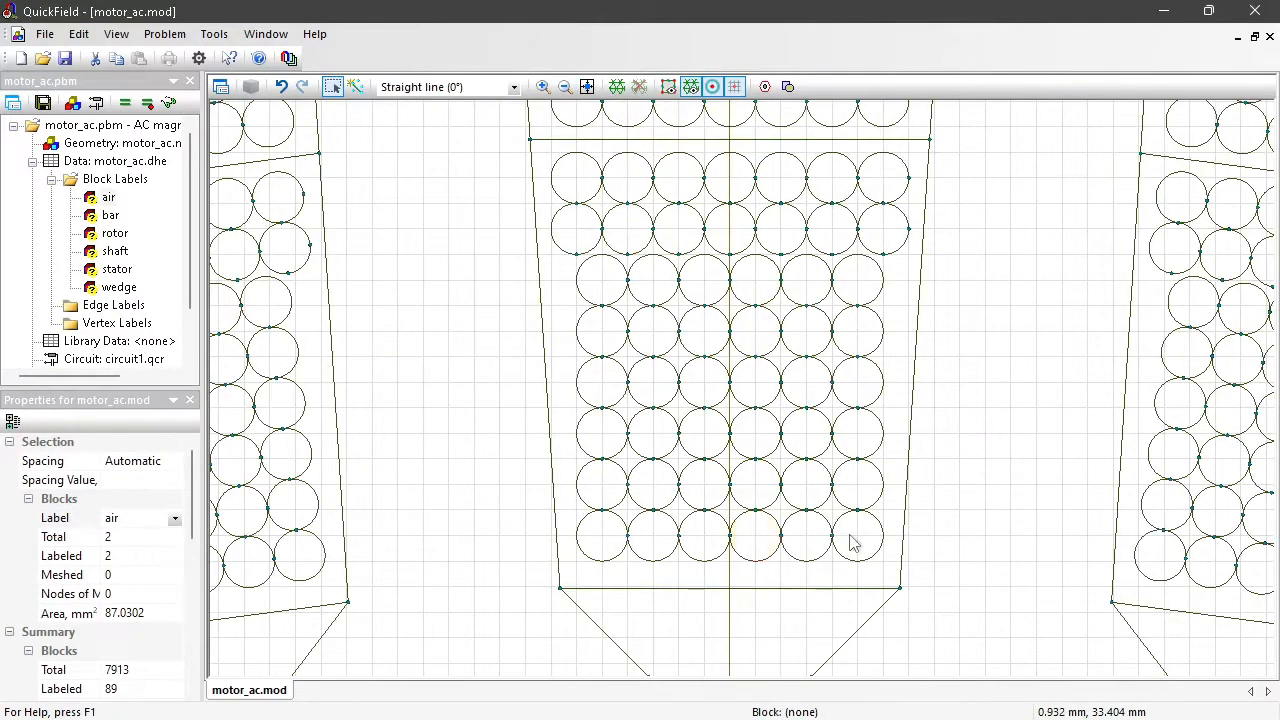
{"action": "left_click", "coordinate": [785, 582]}
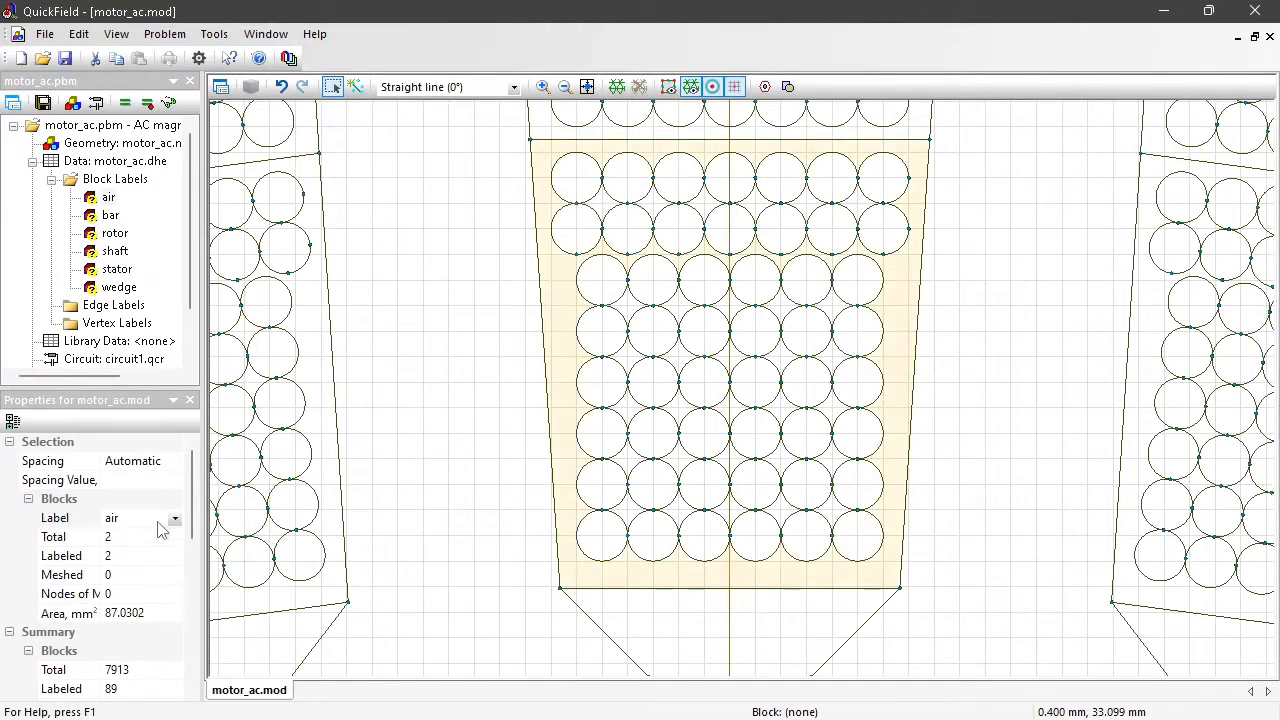
{"action": "left_click", "coordinate": [136, 518]}
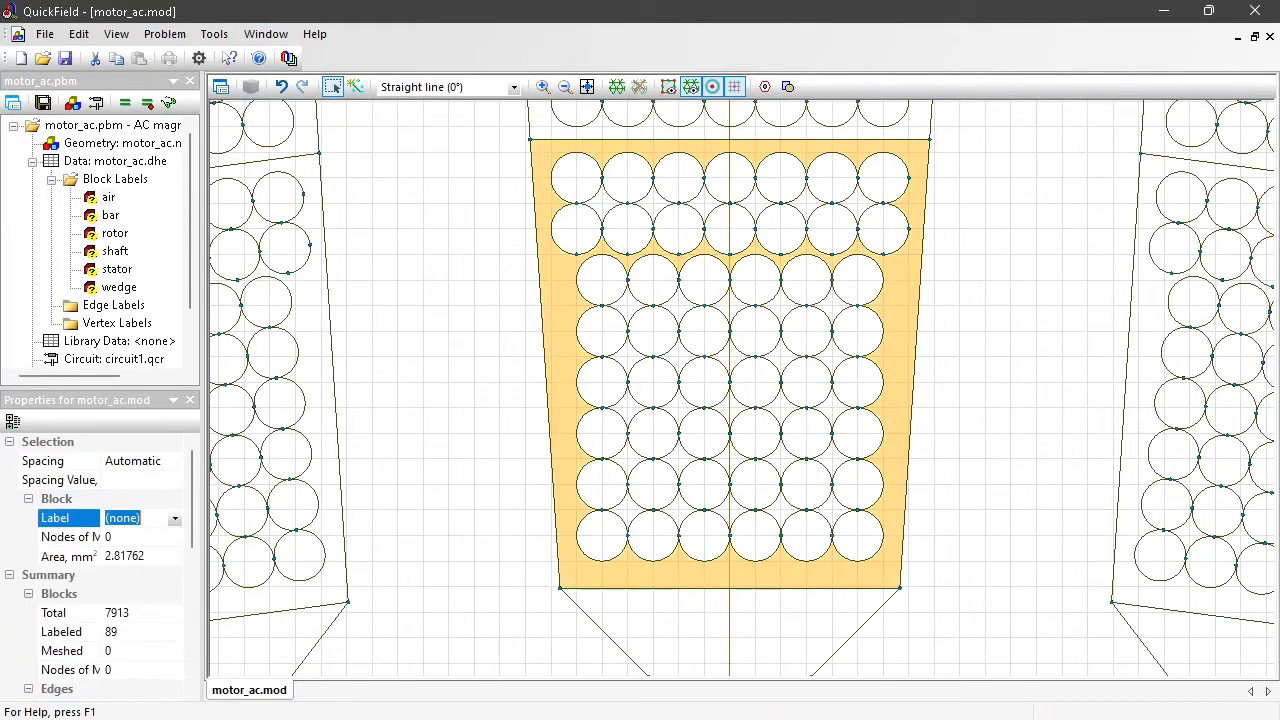
{"action": "type", "text": "insulation"}
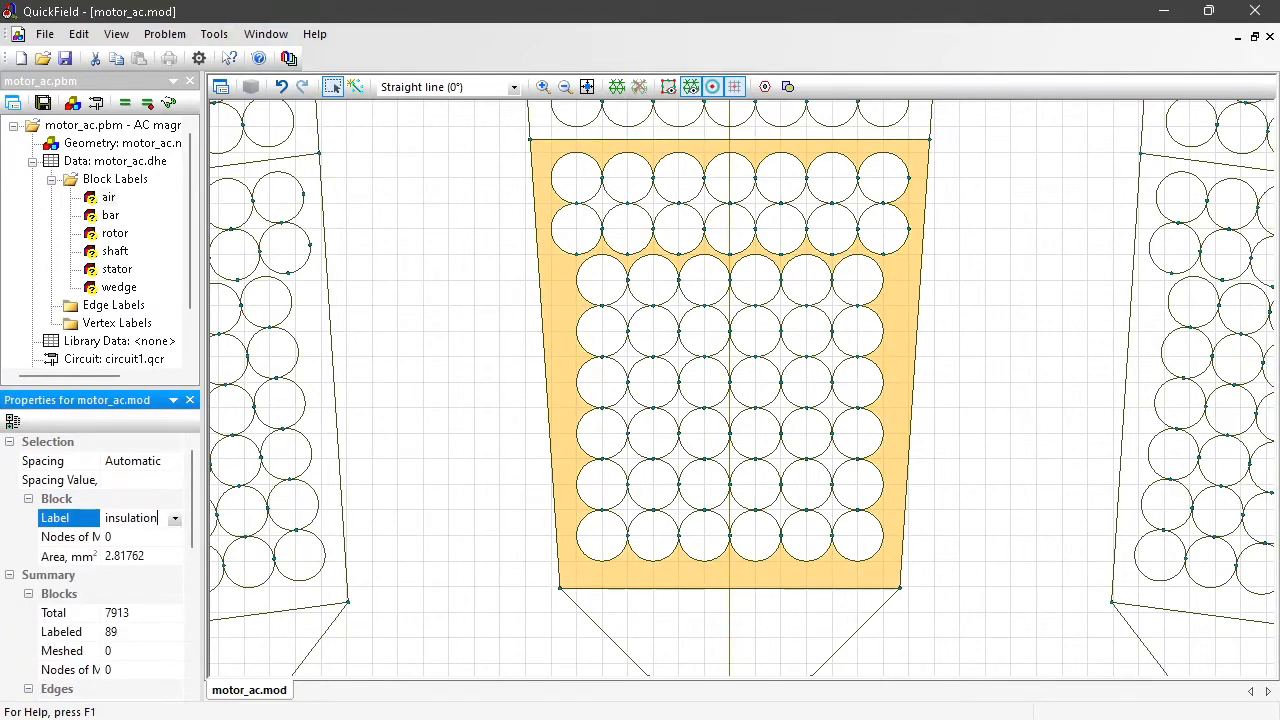
{"action": "key", "text": "Return"}
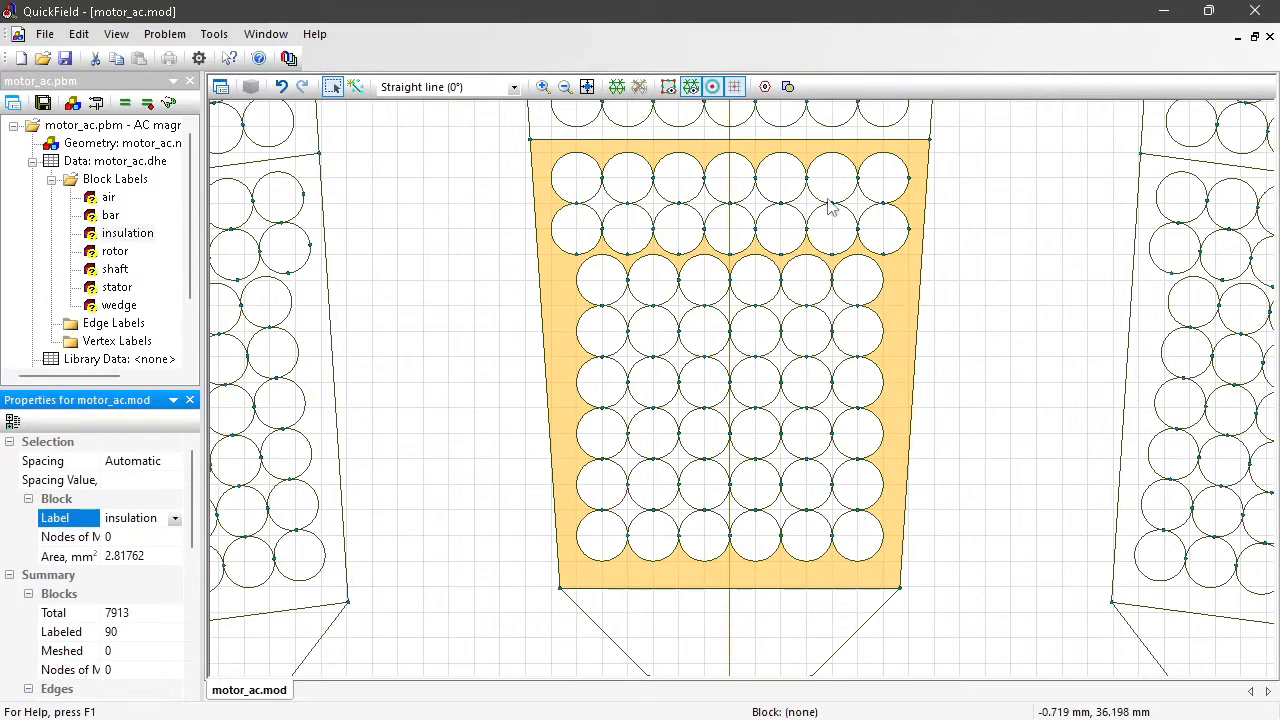
Step: Label every block inside the lower winding section of the uppermost stator slot, including circles and the gaps between them, as insulation
{"action": "left_click", "coordinate": [563, 299]}
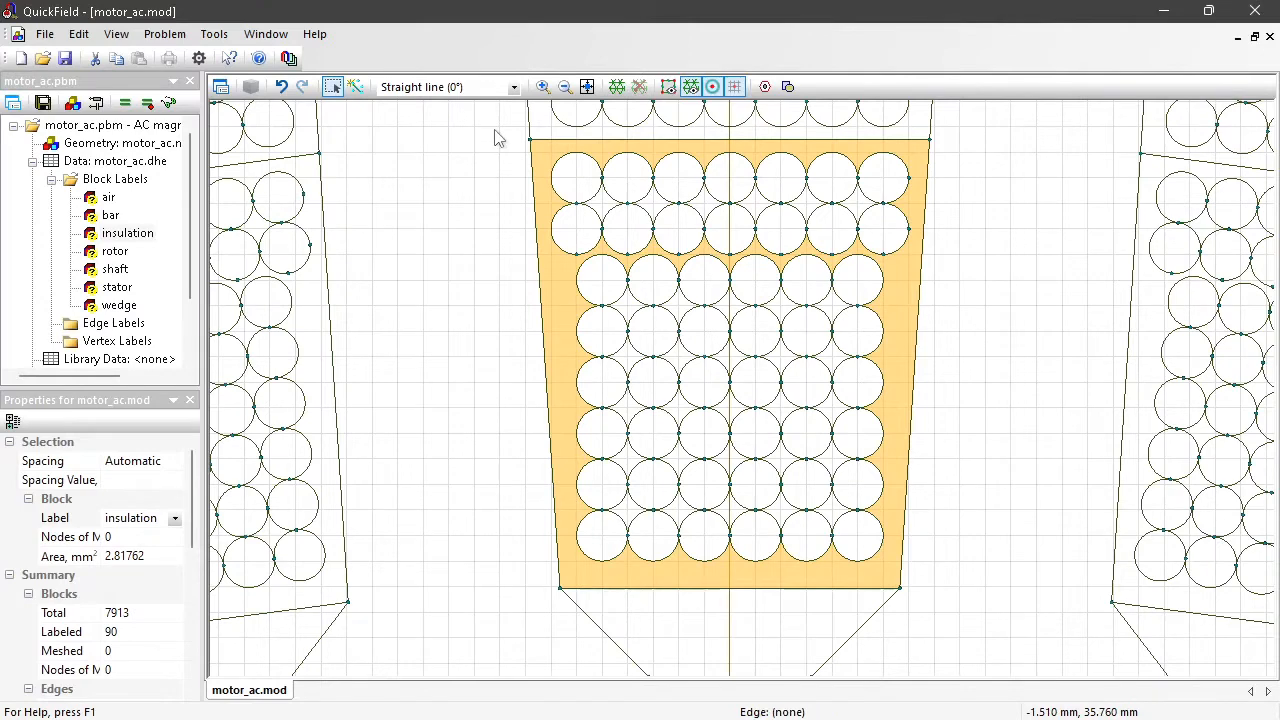
{"action": "left_click_drag", "start_coordinate": [494, 130], "coordinate": [528, 147]}
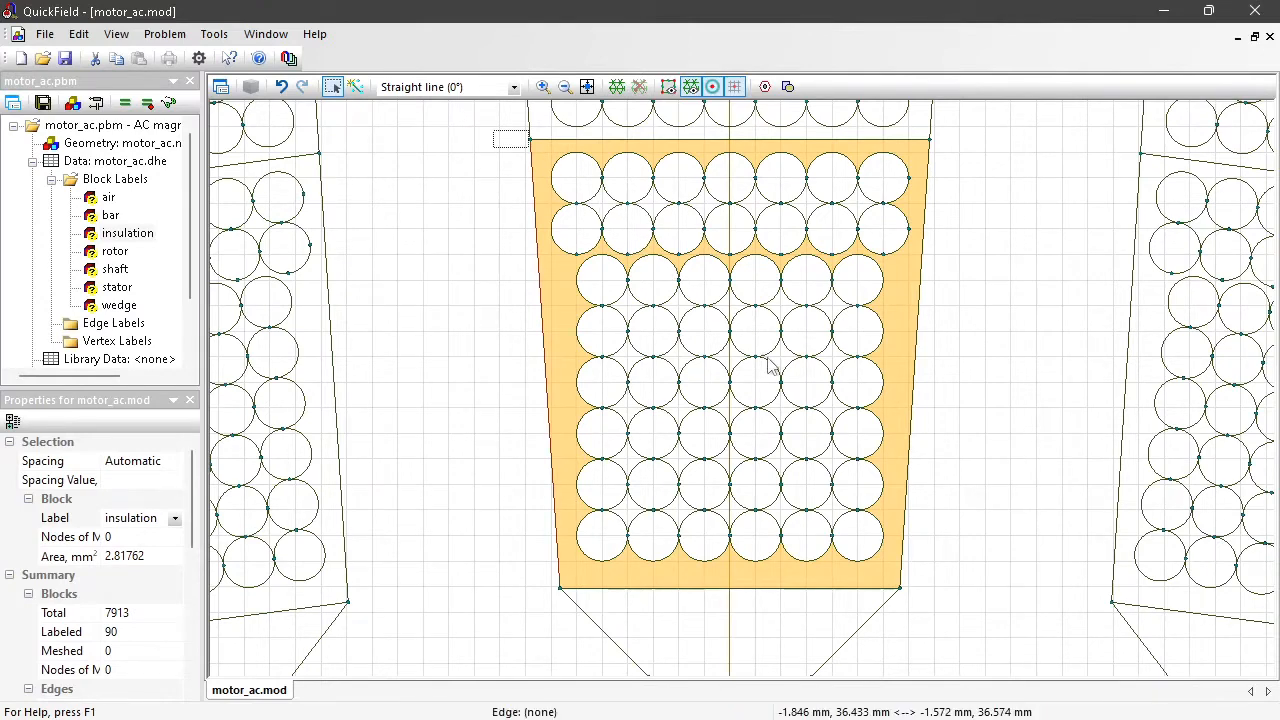
{"action": "left_click_drag", "start_coordinate": [907, 527], "coordinate": [960, 606]}
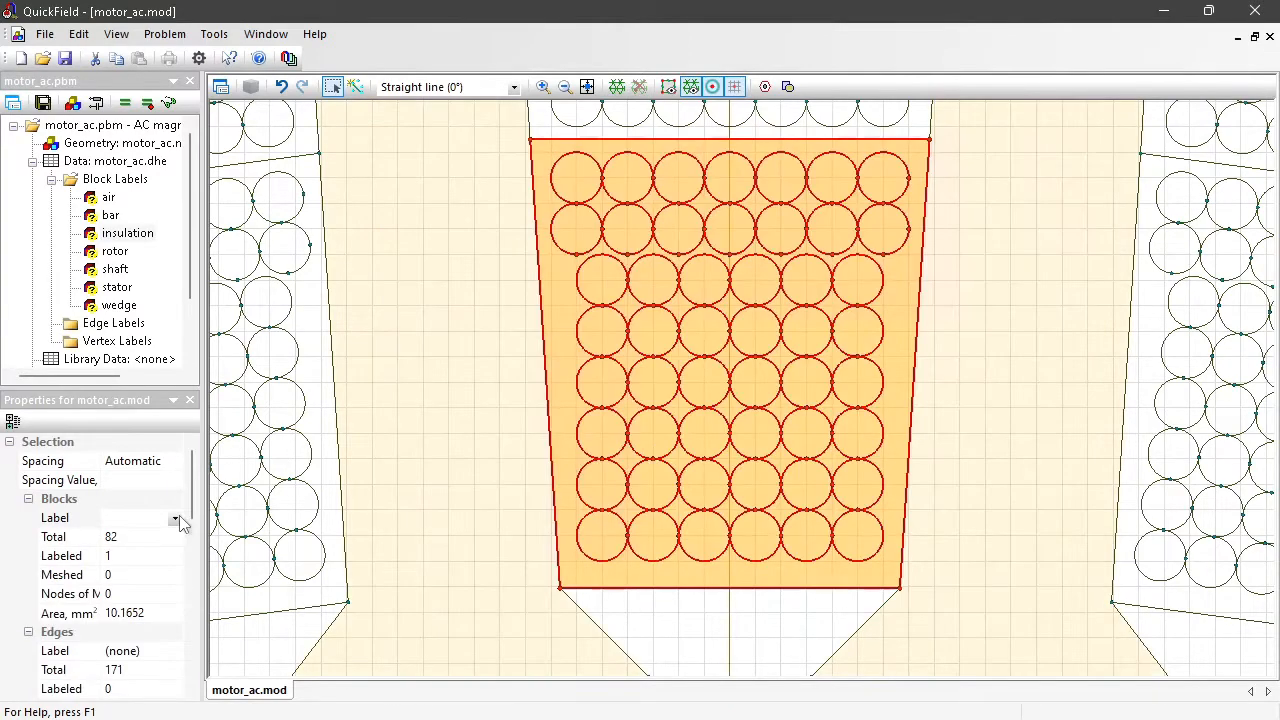
{"action": "left_click", "coordinate": [175, 519]}
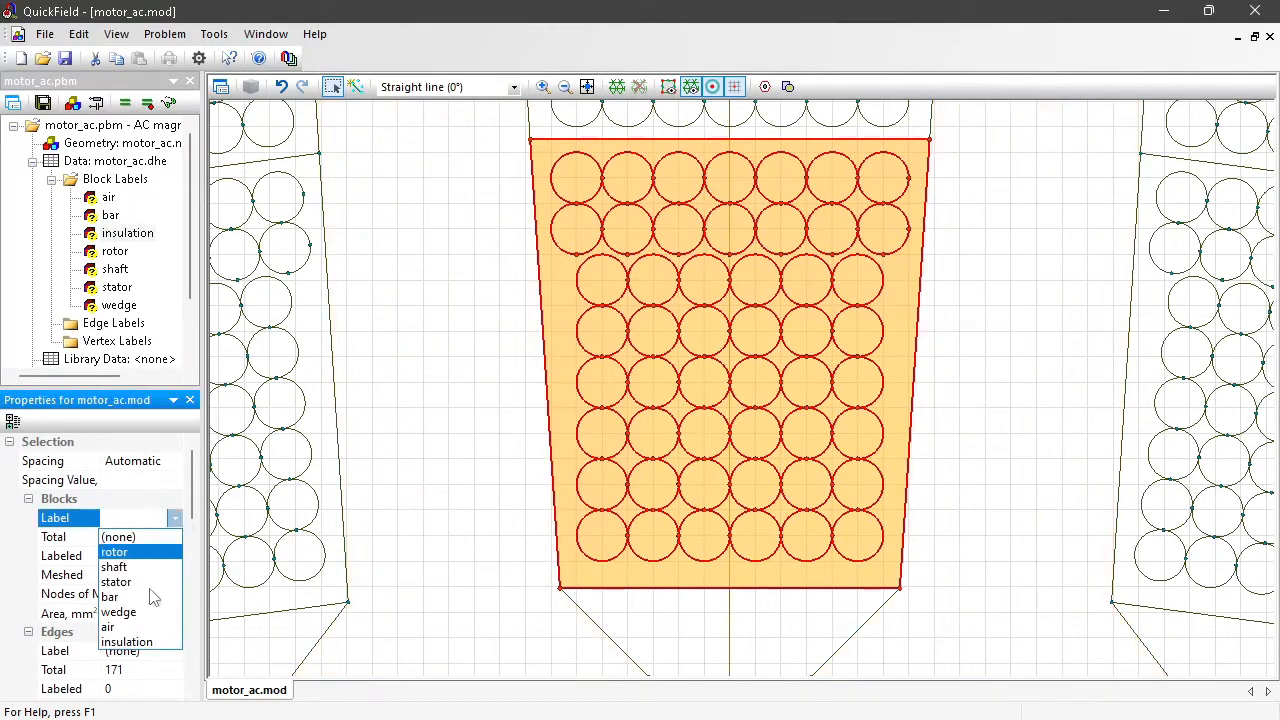
{"action": "left_click", "coordinate": [147, 642]}
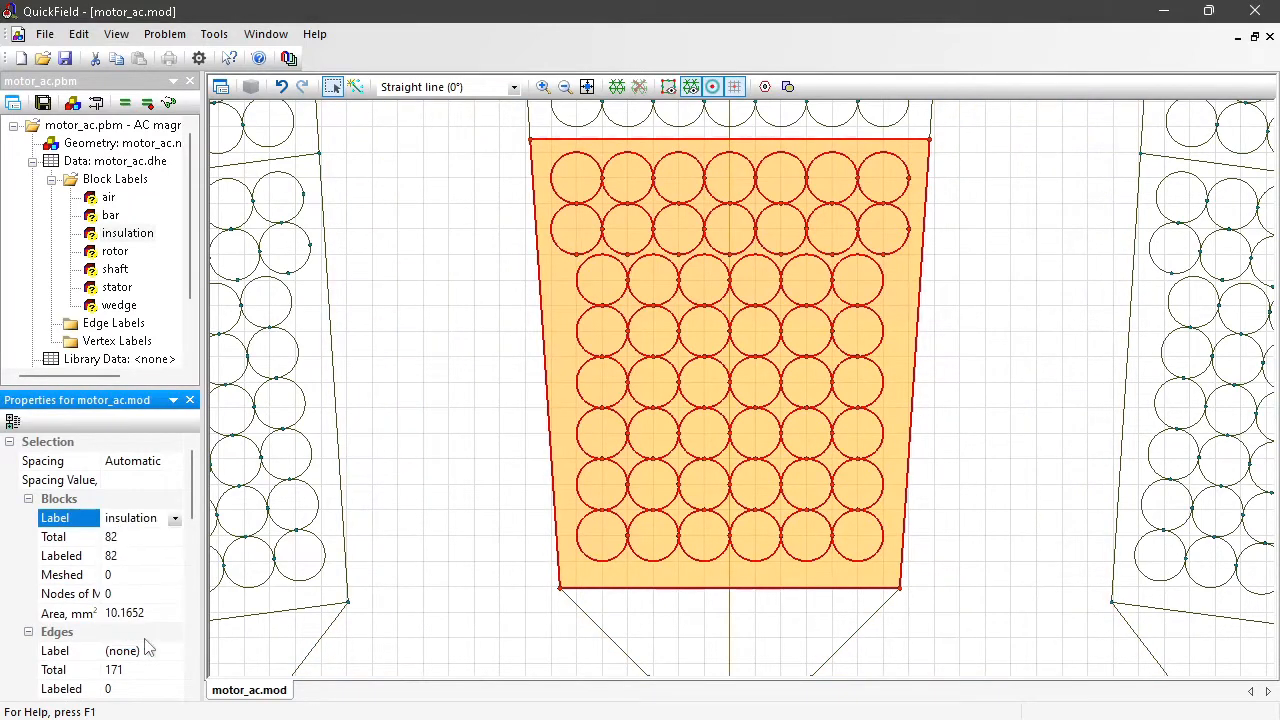
Step: Select all conductor circles in the lower winding section of the uppermost stator slot, without the gaps between them, and label them A+
{"action": "left_click", "coordinate": [600, 545]}
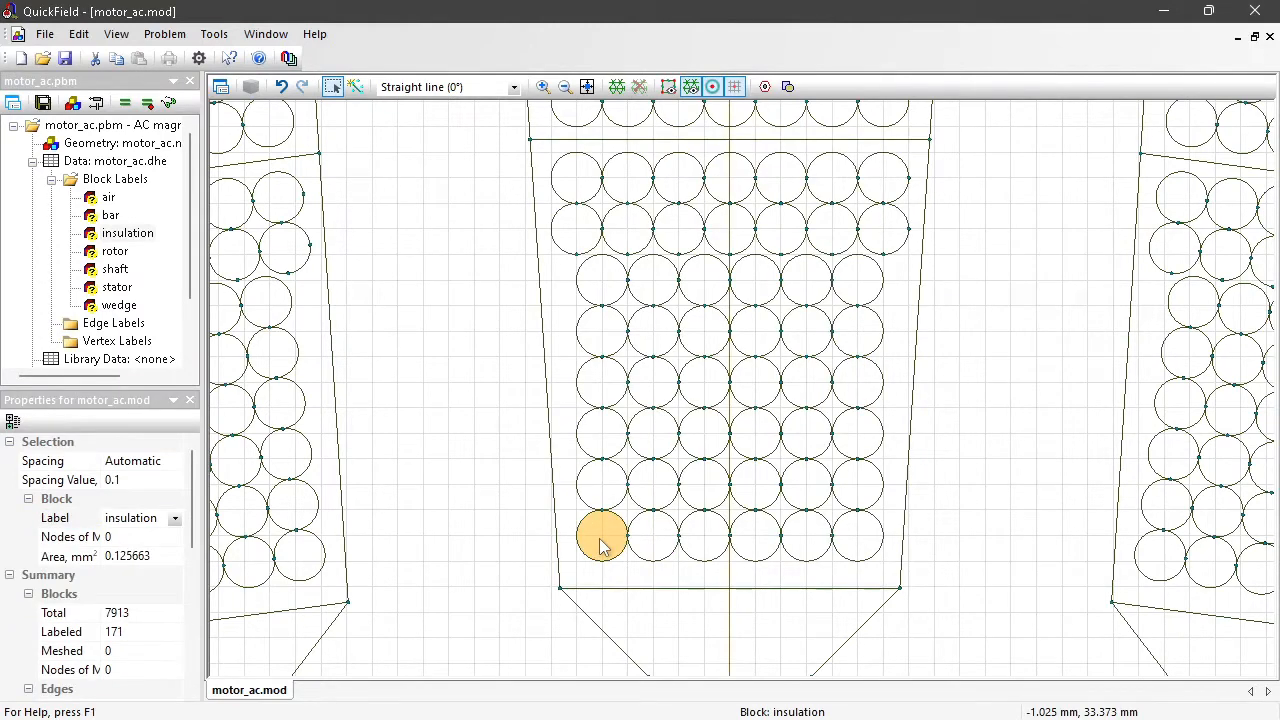
{"action": "left_click", "coordinate": [655, 545], "text": "ctrl"}
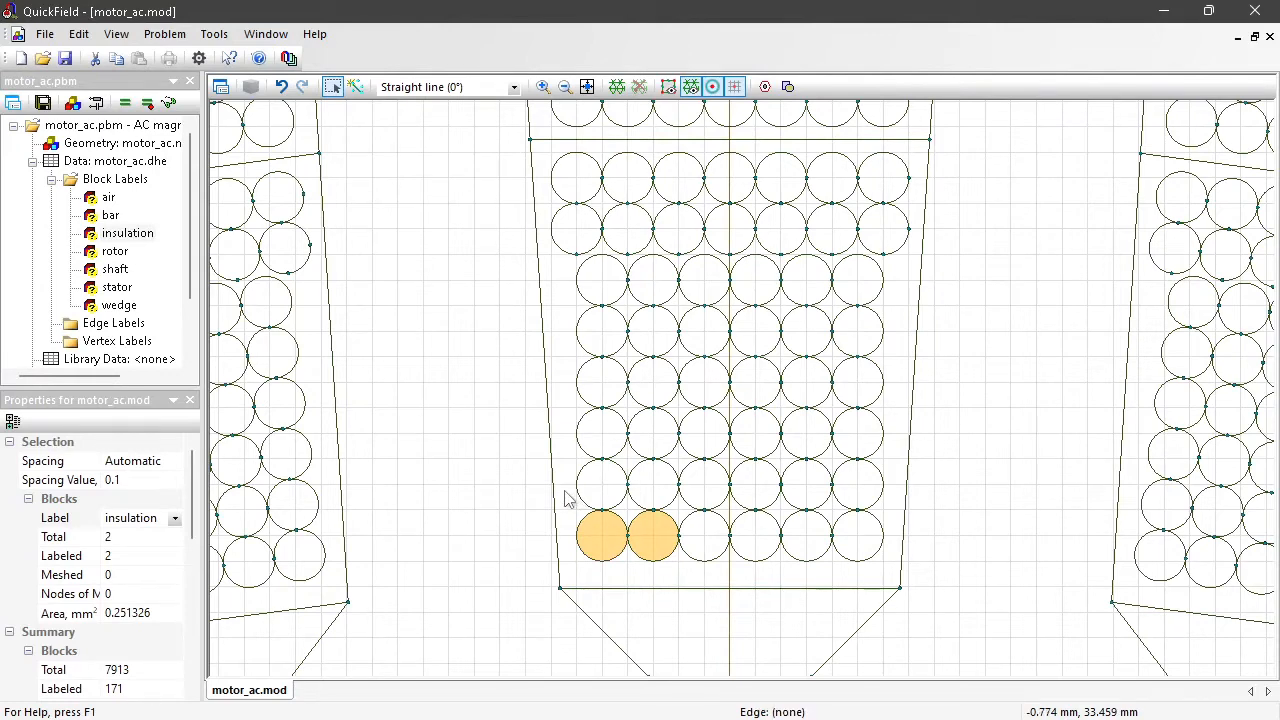
{"action": "left_click_drag", "start_coordinate": [565, 500], "coordinate": [900, 584]}
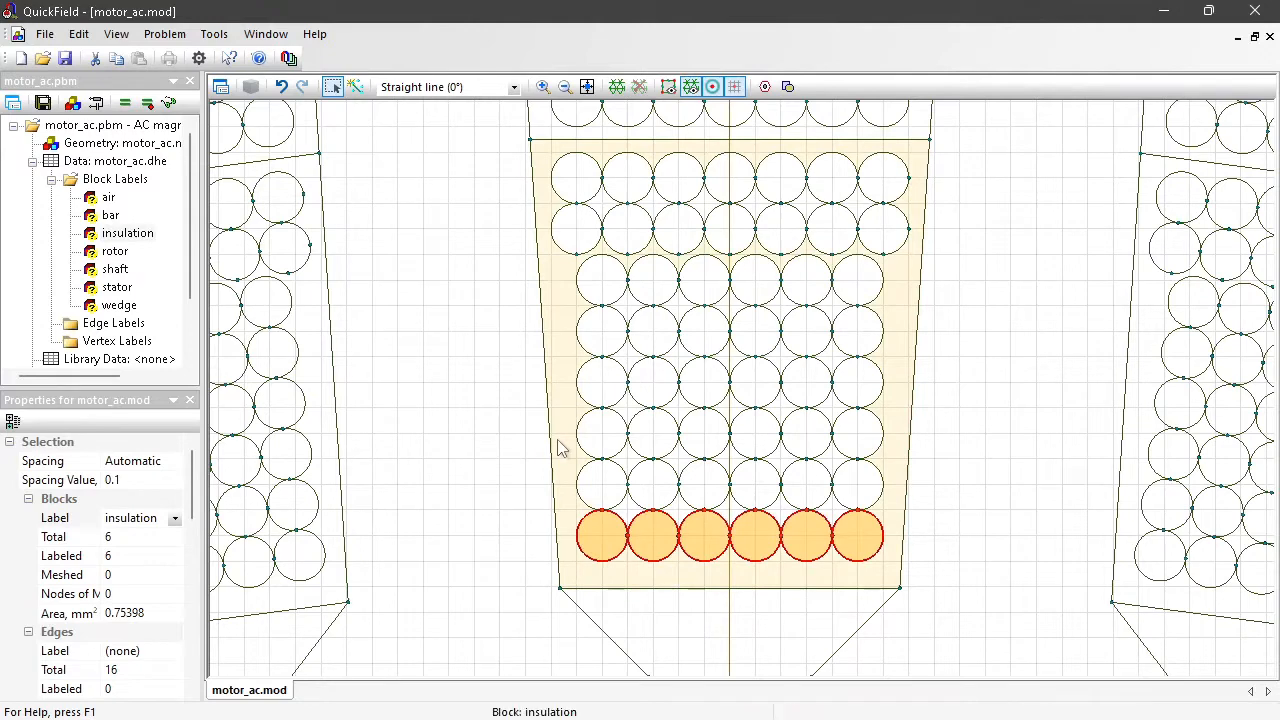
{"action": "left_click_drag", "start_coordinate": [563, 449], "coordinate": [905, 524]}
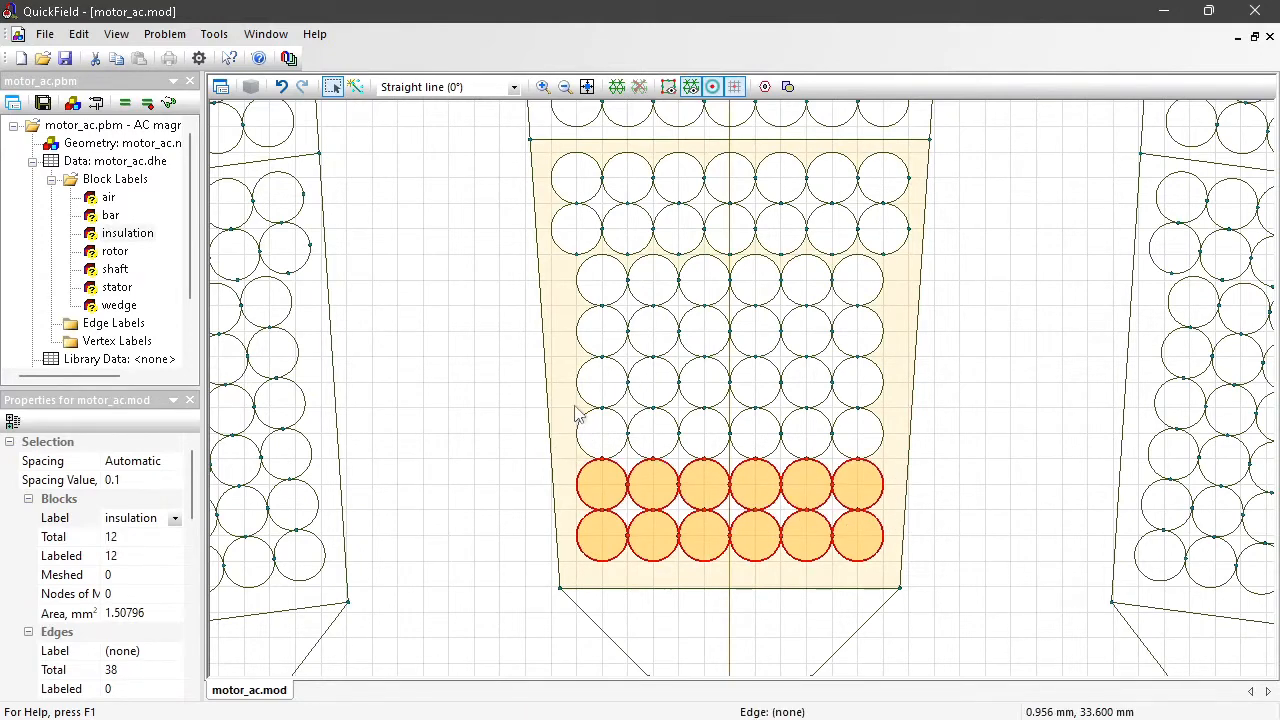
{"action": "left_click_drag", "start_coordinate": [564, 396], "coordinate": [901, 485]}
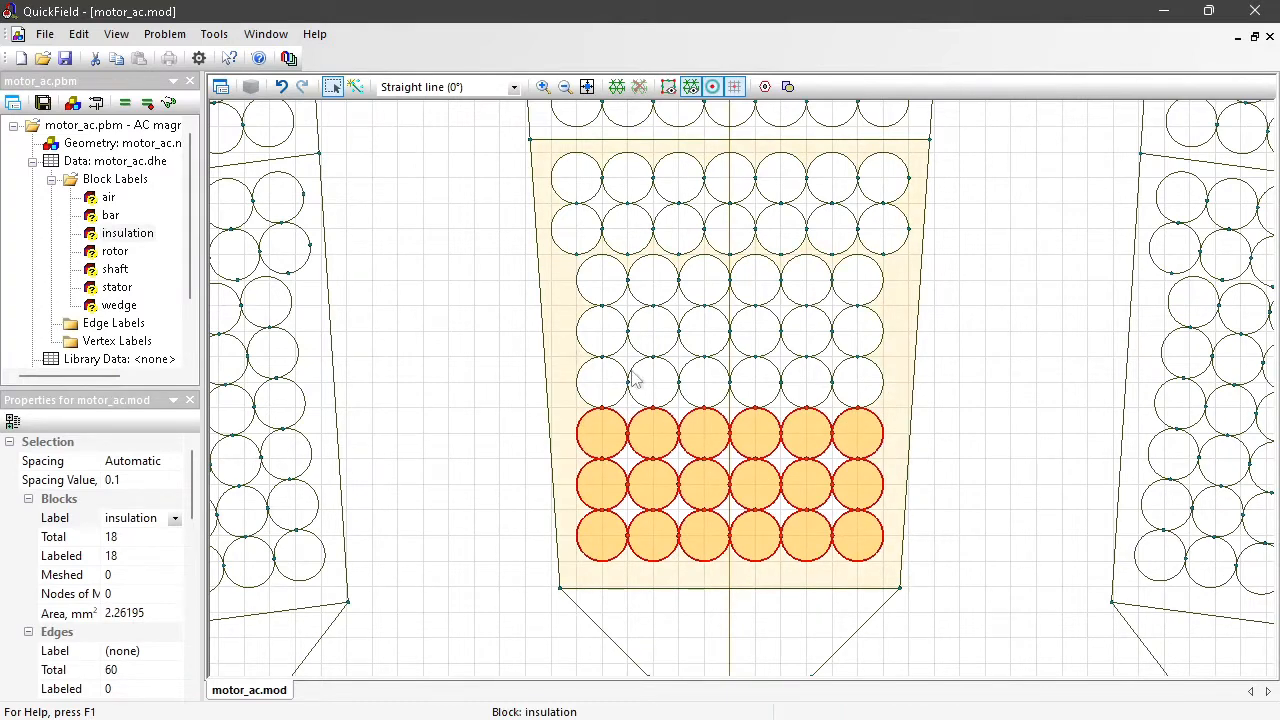
{"action": "left_click_drag", "start_coordinate": [566, 350], "coordinate": [892, 440]}
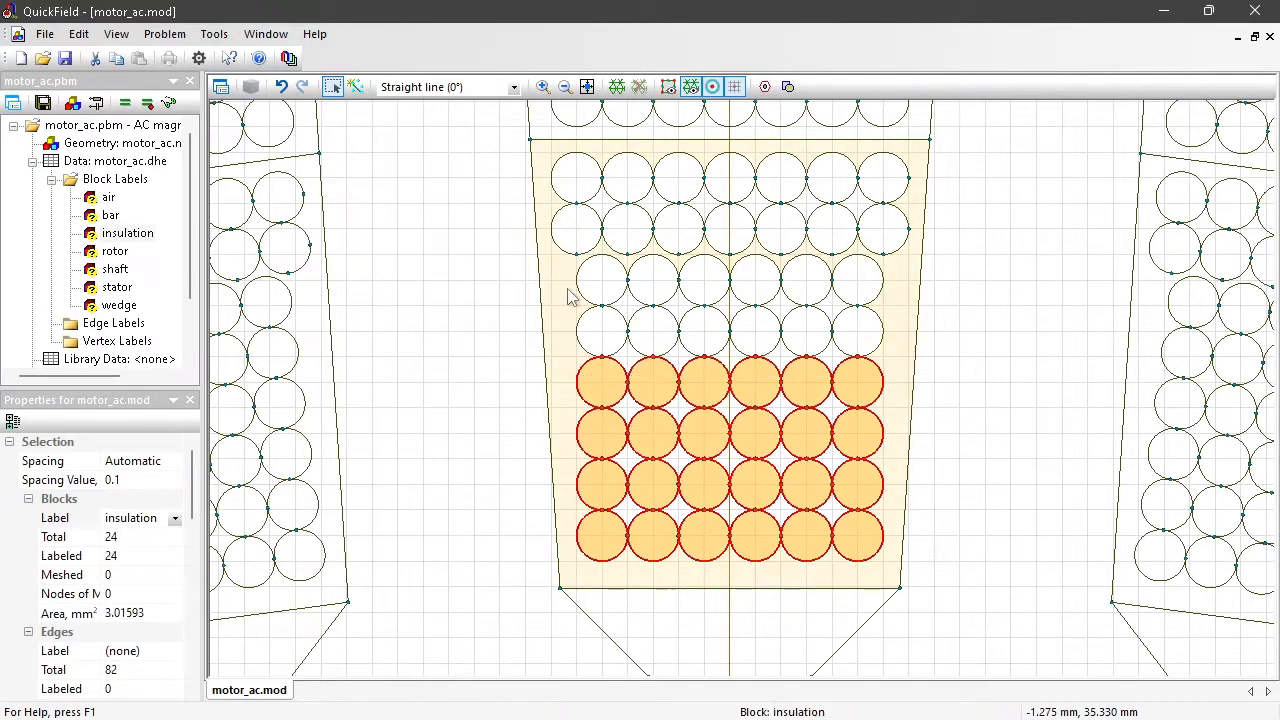
{"action": "left_click_drag", "start_coordinate": [788, 332], "coordinate": [892, 368]}
{"action": "left_click_drag", "start_coordinate": [558, 187], "coordinate": [914, 316]}
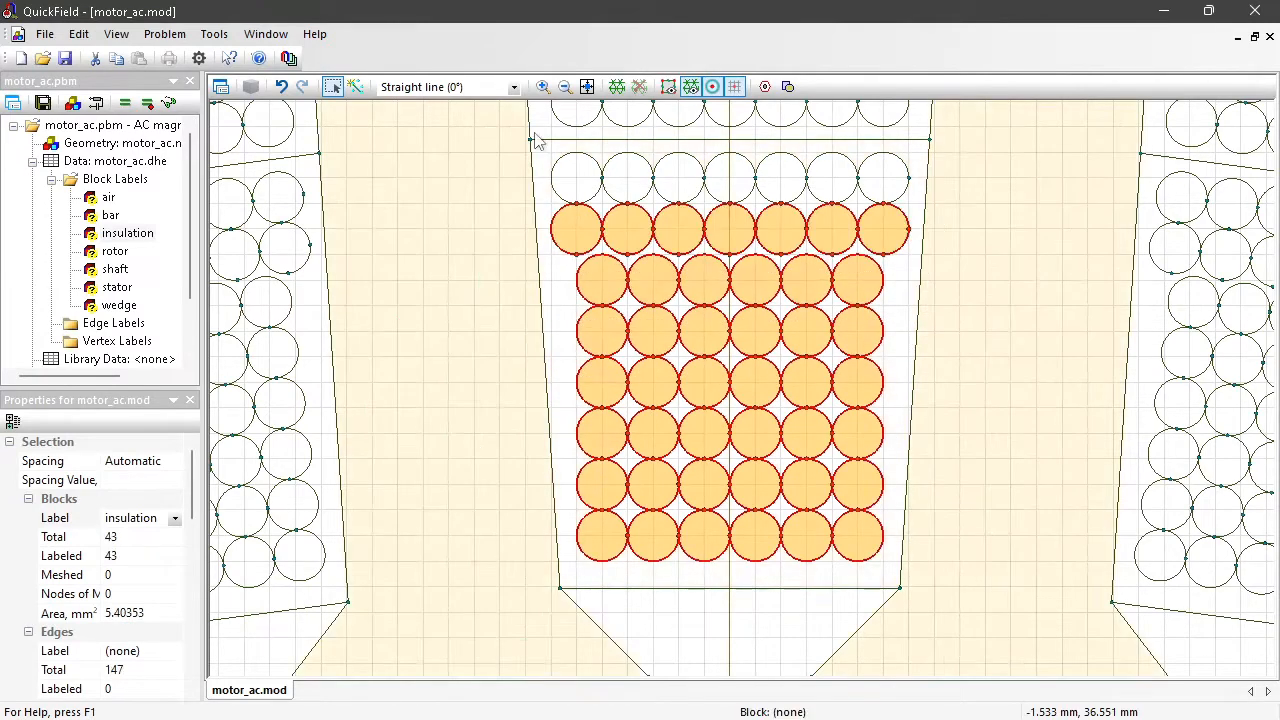
{"action": "left_click_drag", "start_coordinate": [534, 133], "coordinate": [948, 226]}
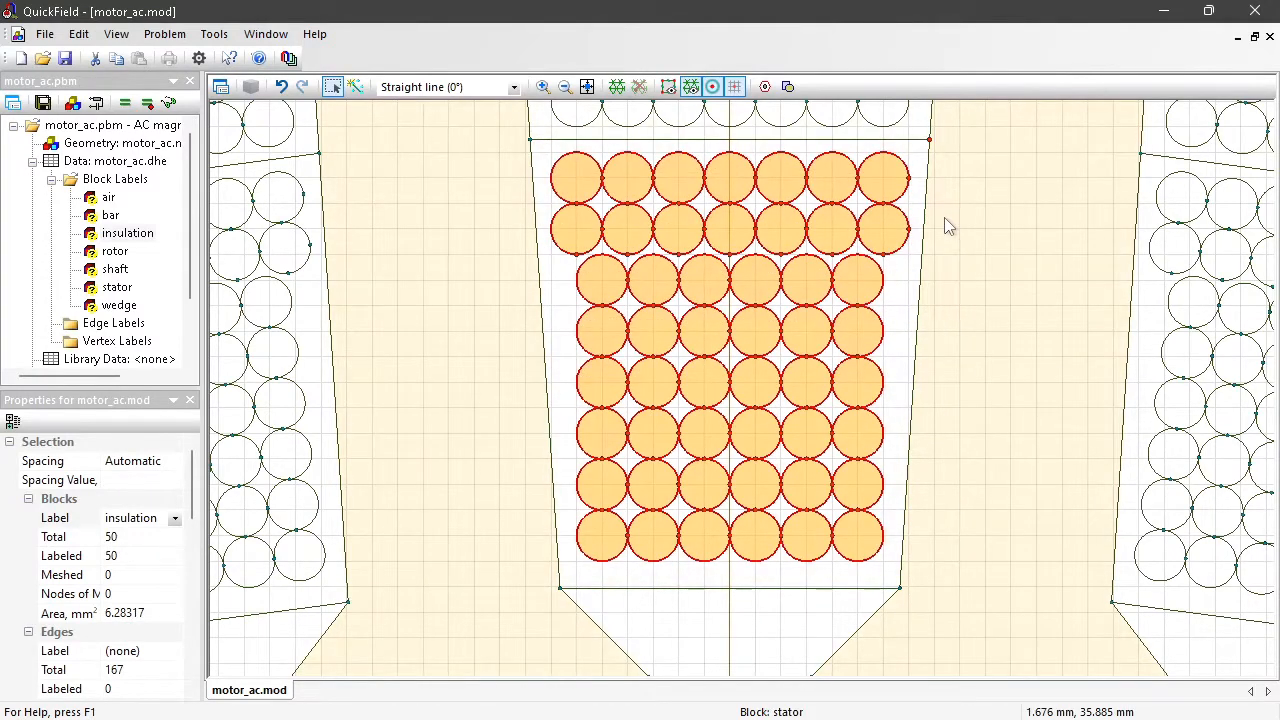
{"action": "left_click", "coordinate": [162, 523]}
{"action": "type", "text": "A+"}
{"action": "key", "text": "Return"}
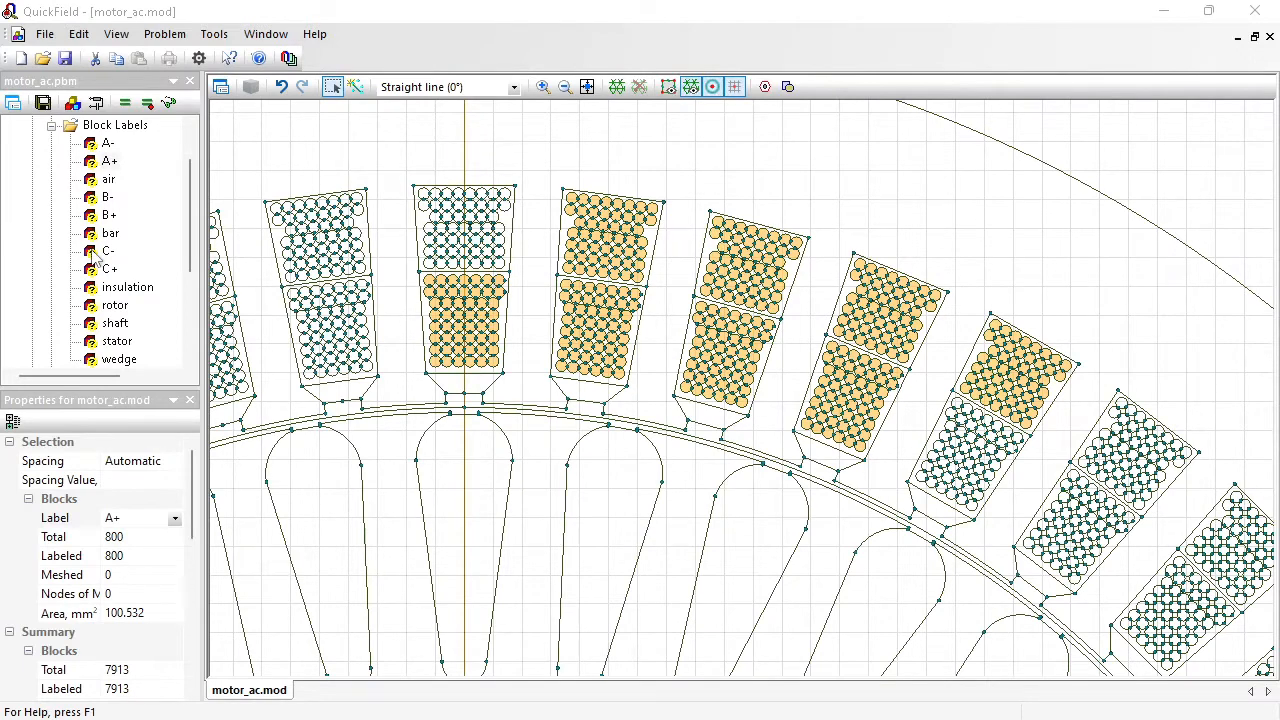
Step: Highlight the blocks labelled C- and B+ to examine how the phases are distributed over the stator slots
{"action": "left_click", "coordinate": [95, 256]}
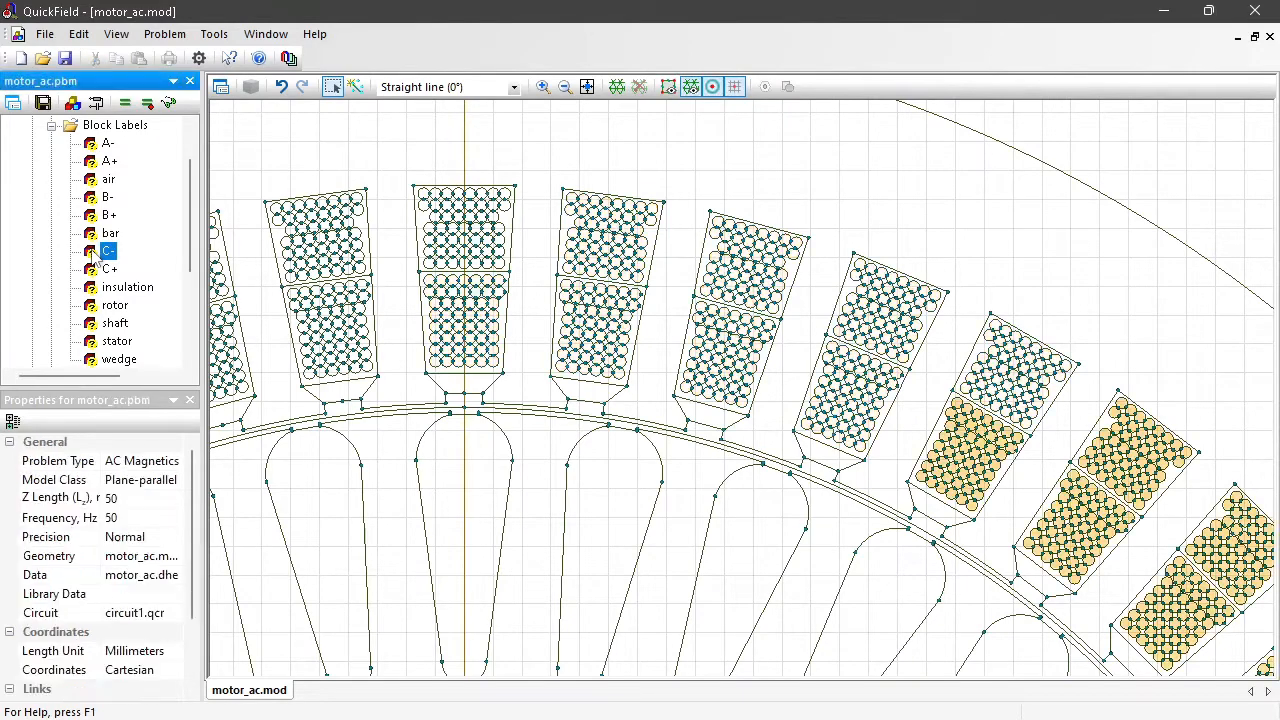
{"action": "left_click_drag", "start_coordinate": [918, 608], "coordinate": [559, 331]}
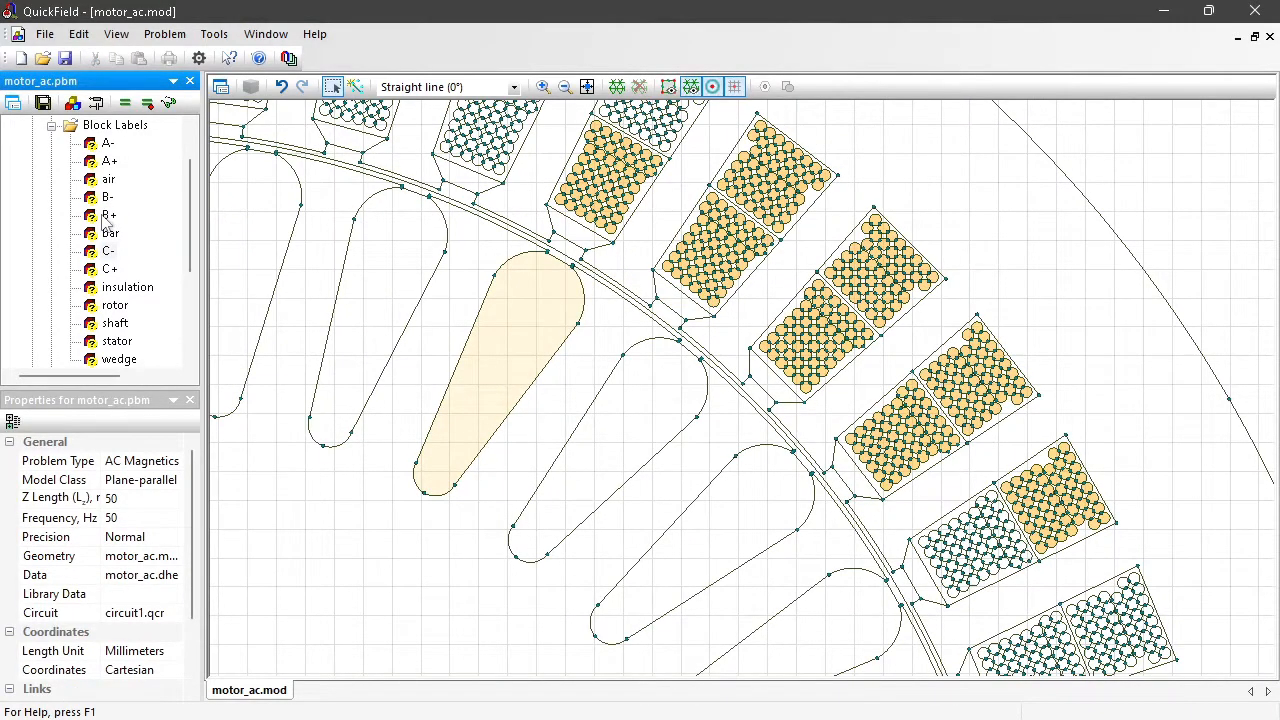
{"action": "left_click", "coordinate": [104, 217]}
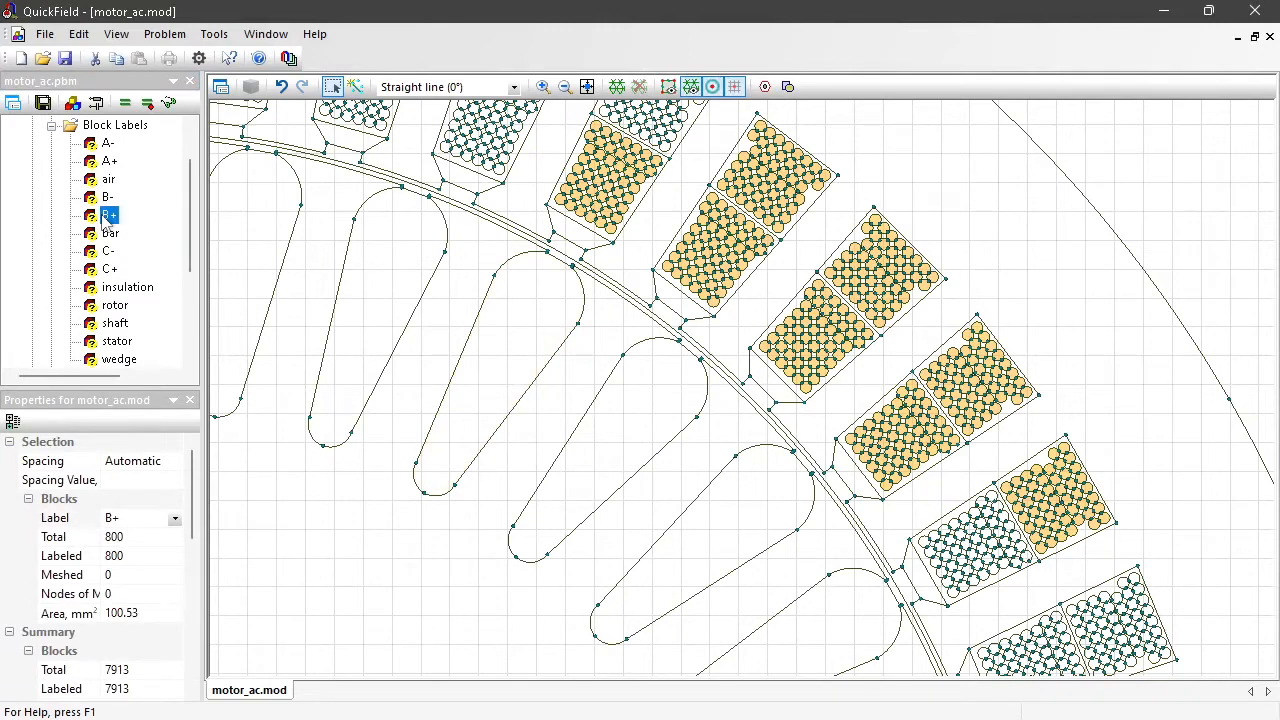
{"action": "left_click", "coordinate": [104, 218]}
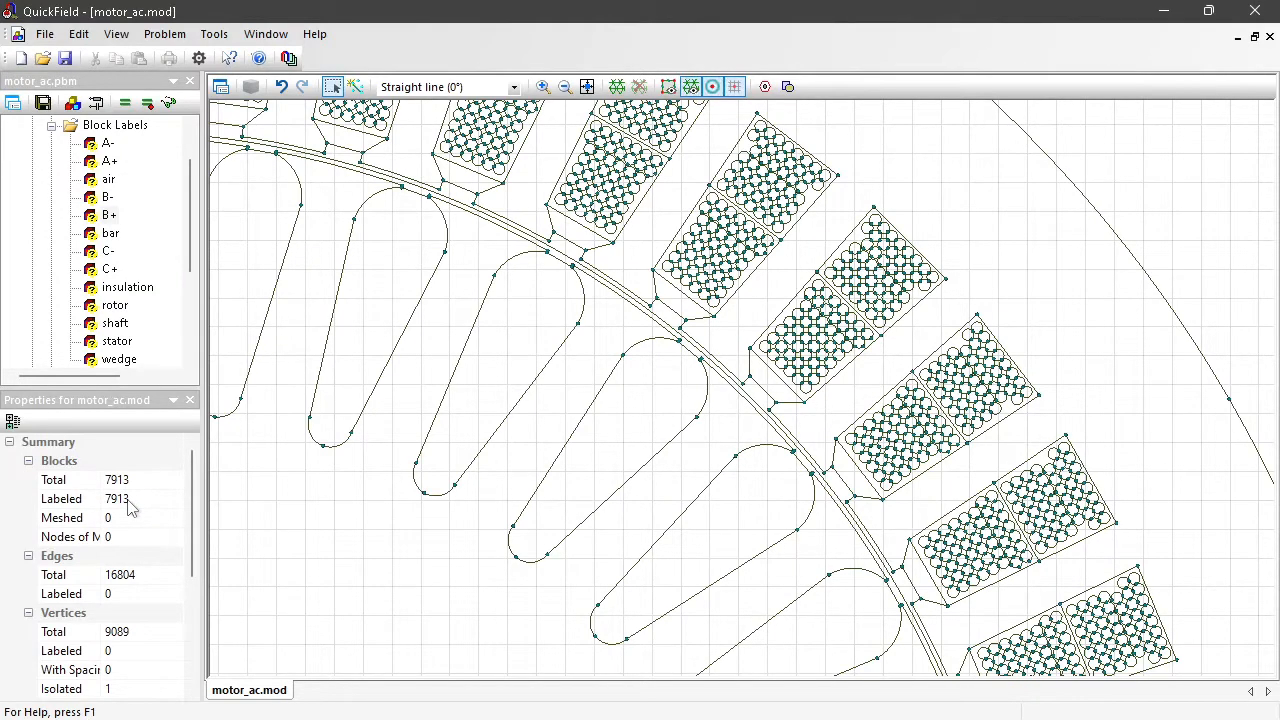
Step: Label both arcs of the stator's outer boundary circle as external
{"action": "left_click", "coordinate": [1119, 239]}
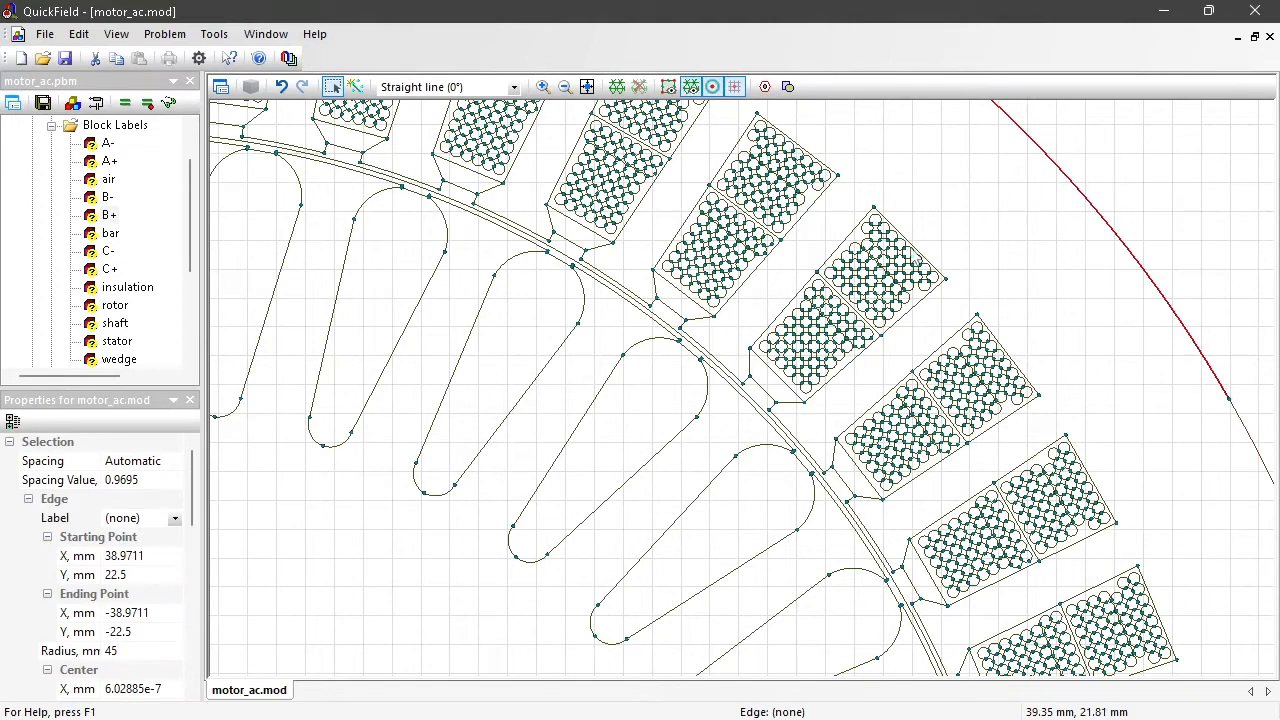
{"action": "left_click", "coordinate": [586, 90]}
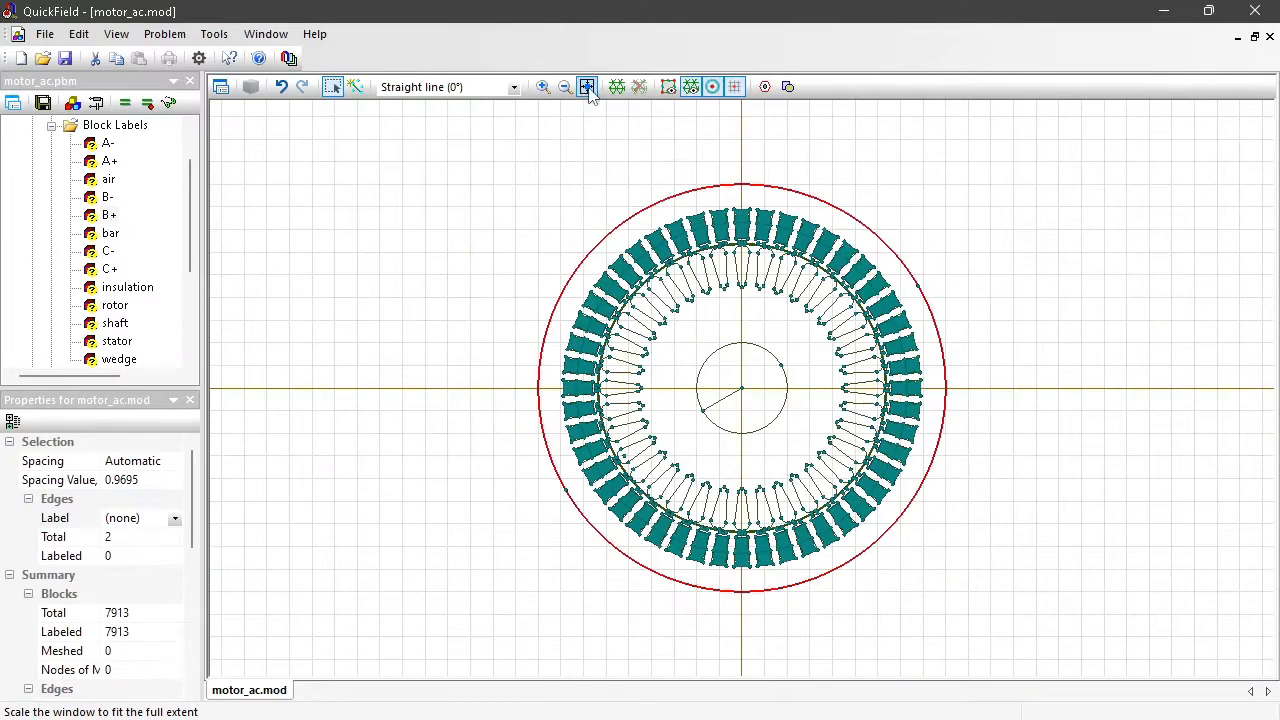
{"action": "left_click", "coordinate": [145, 519]}
{"action": "type", "text": "external"}
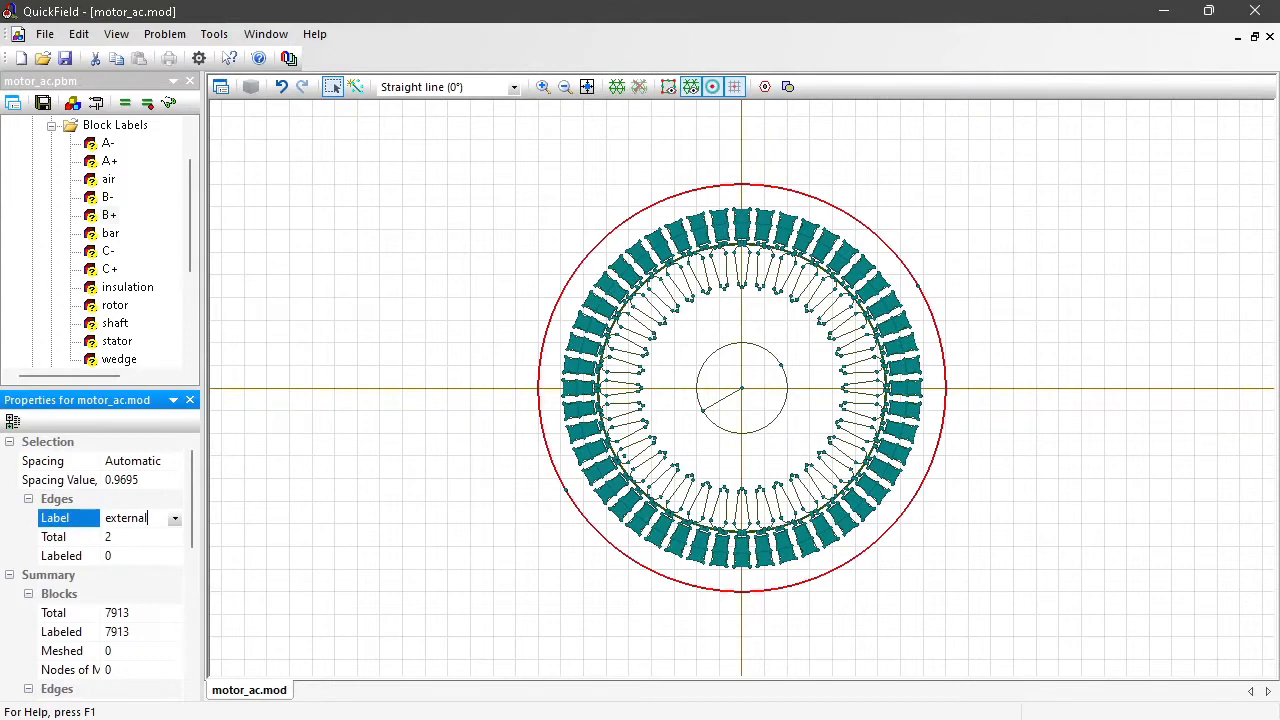
{"action": "key", "text": "Return"}
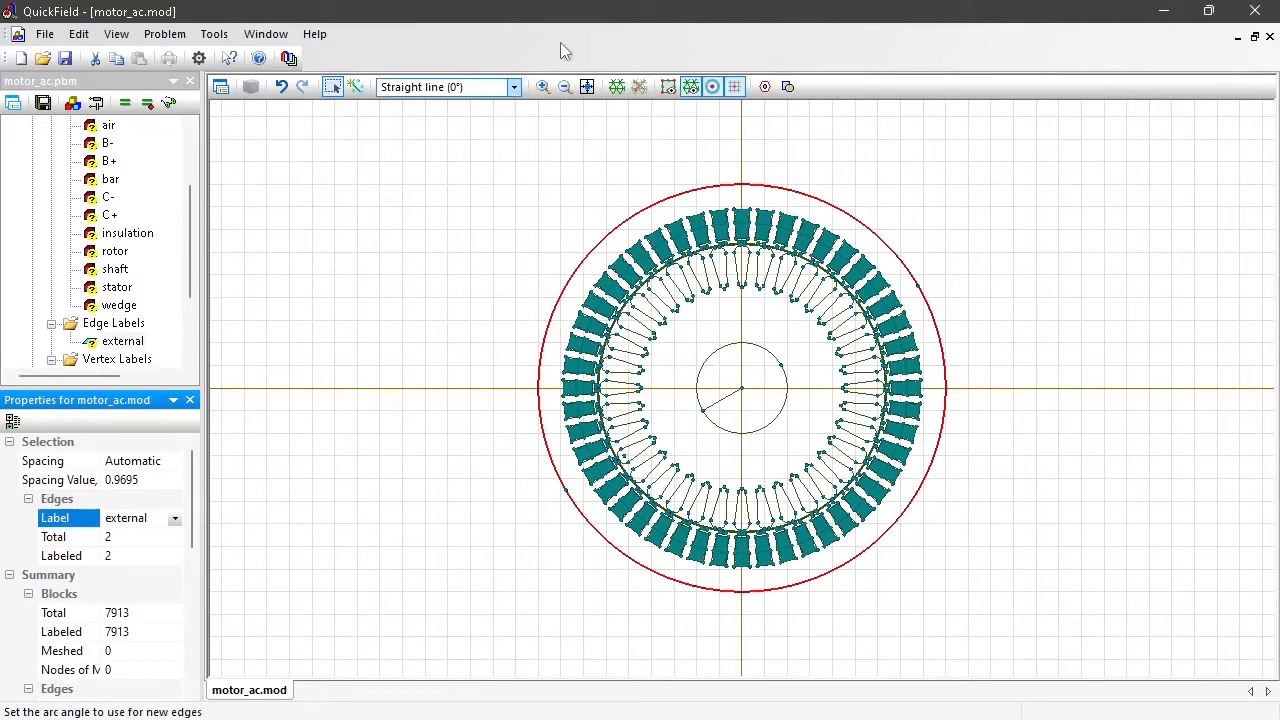
Step: Label both arcs of the circle running through the middle of the gap between rotor and stator as air gap
{"action": "left_click", "coordinate": [543, 87]}
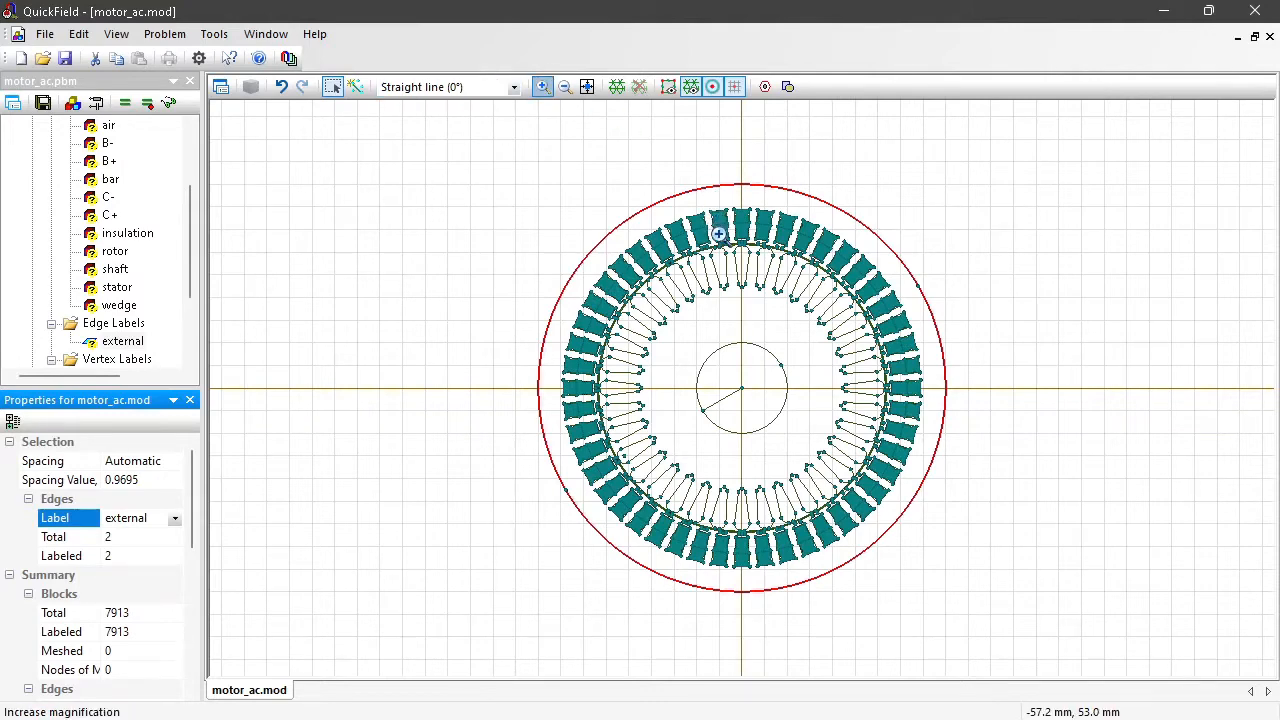
{"action": "left_click", "coordinate": [756, 259]}
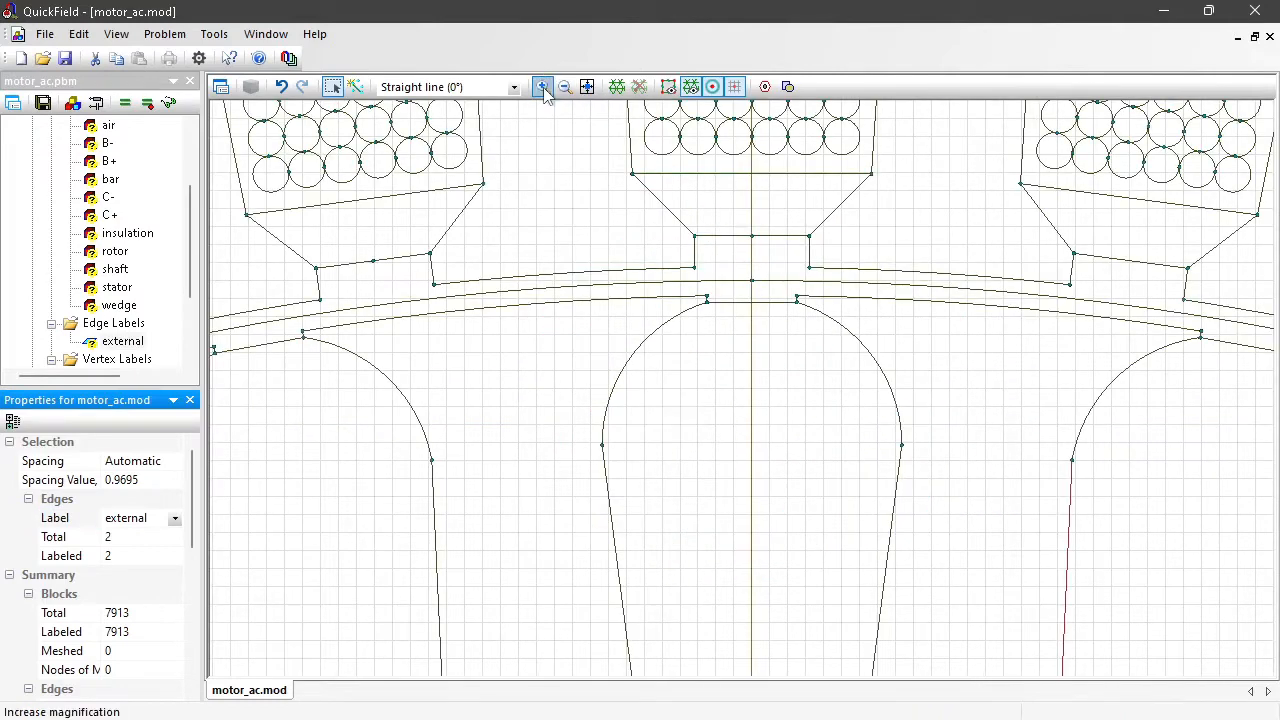
{"action": "left_click", "coordinate": [727, 290]}
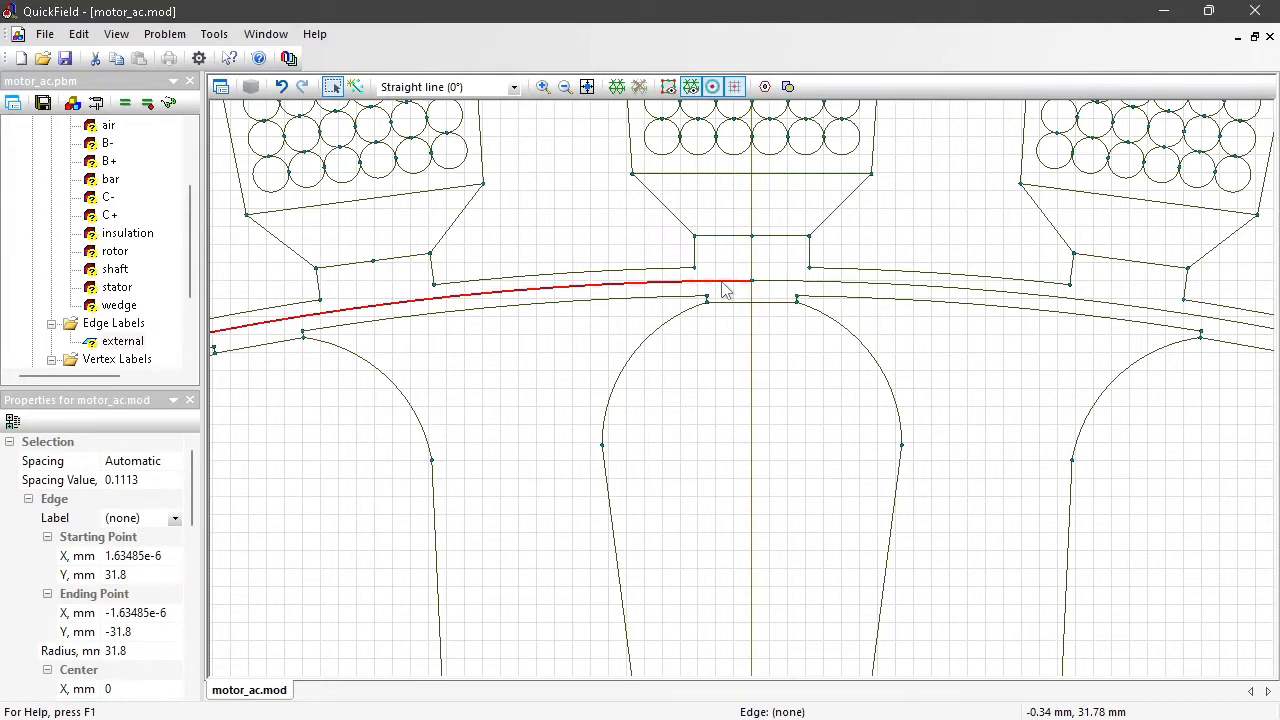
{"action": "left_click", "coordinate": [788, 287], "text": "ctrl"}
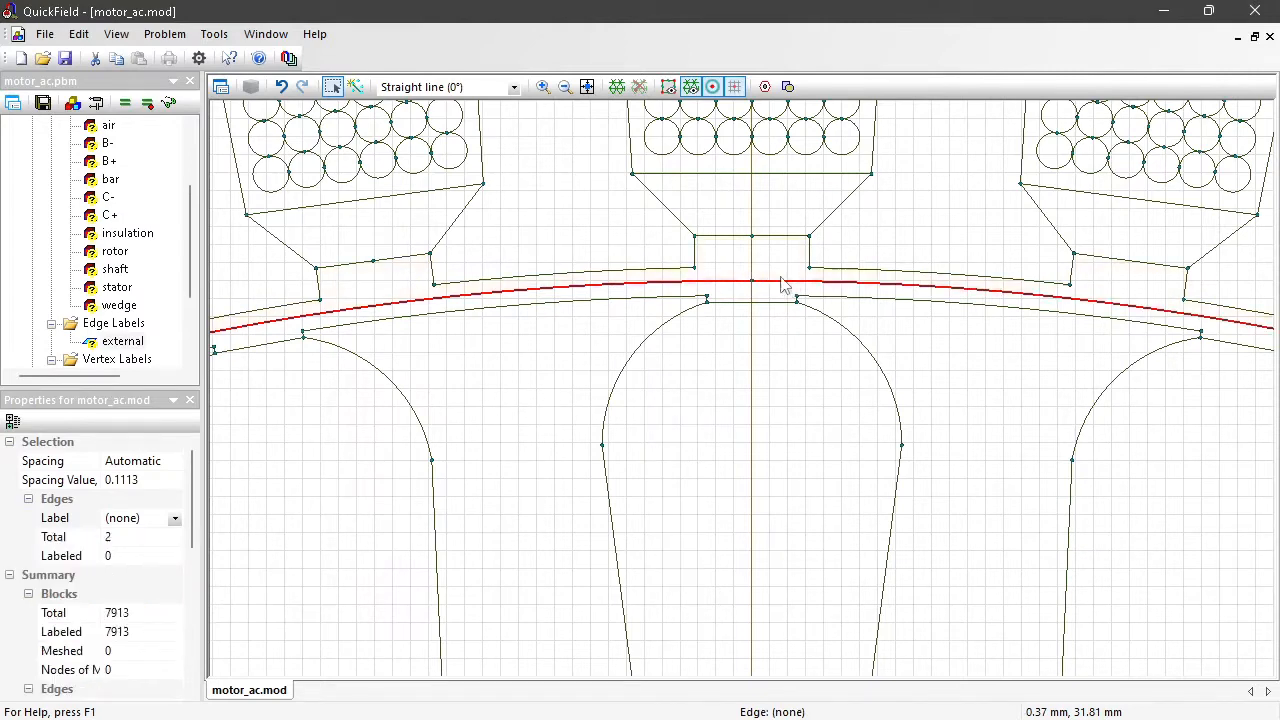
{"action": "left_click", "coordinate": [587, 88]}
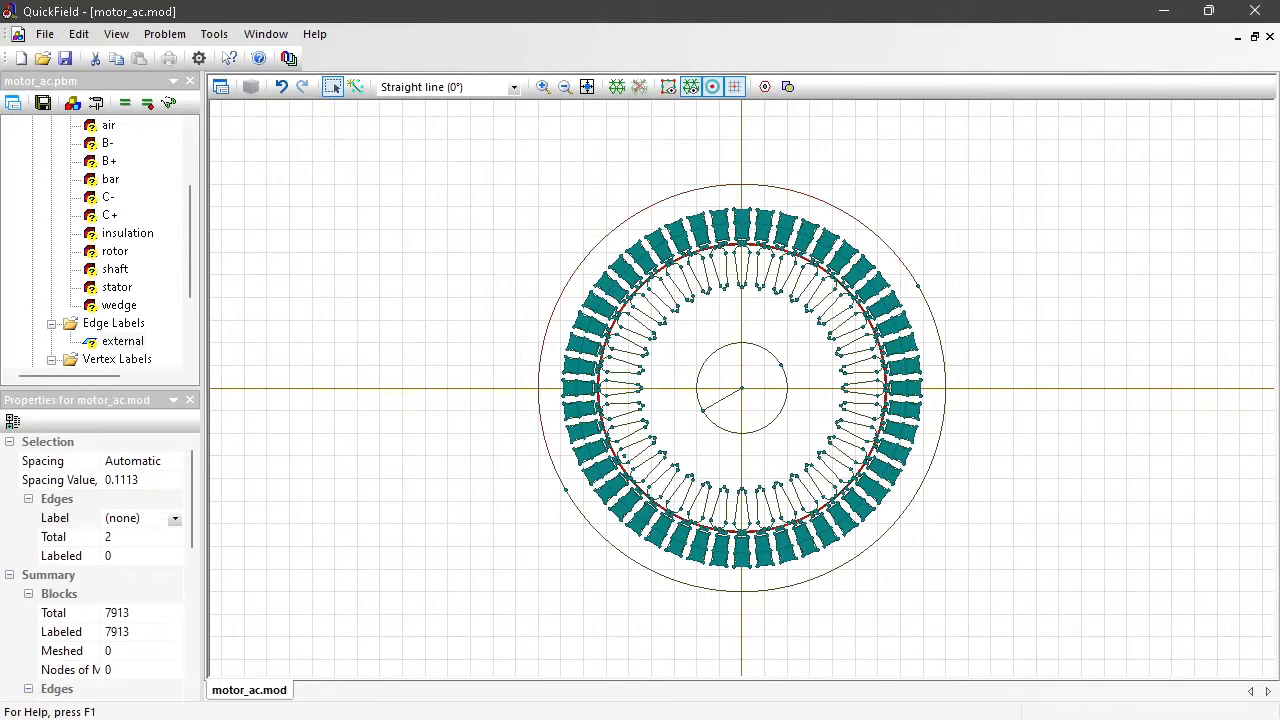
{"action": "left_click", "coordinate": [130, 518]}
{"action": "type", "text": "air gap"}
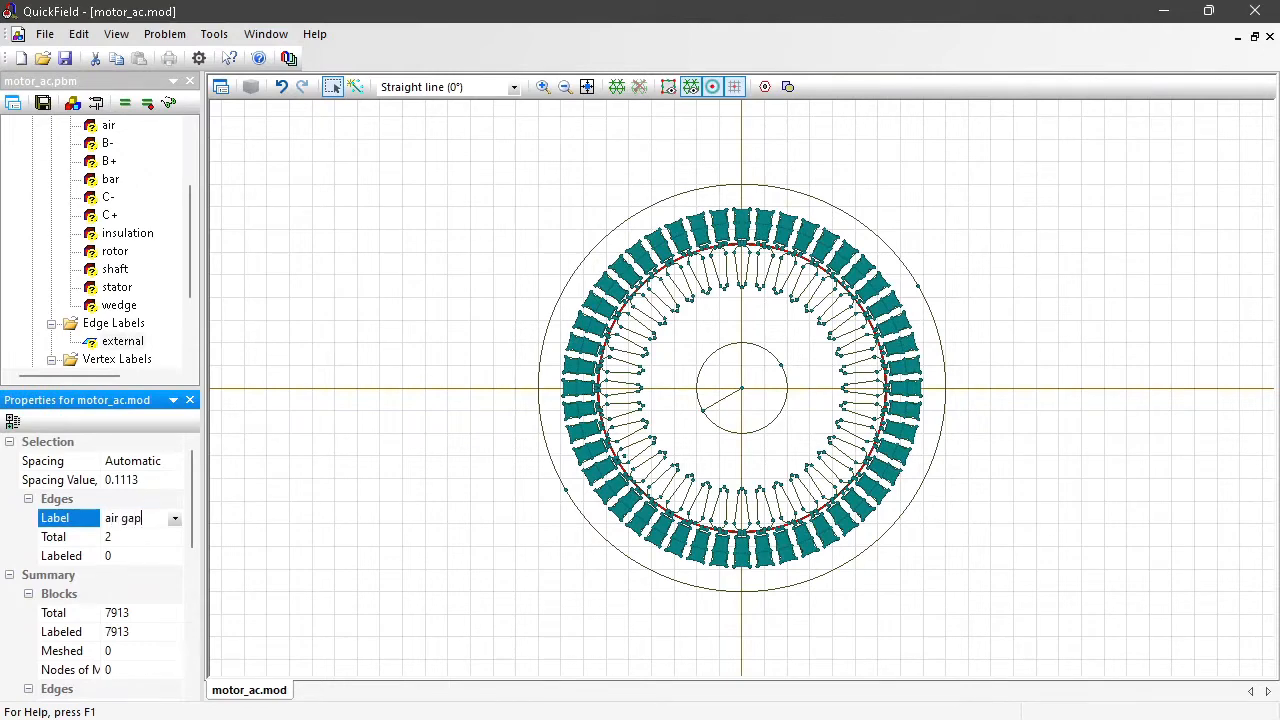
{"action": "key", "text": "Return"}
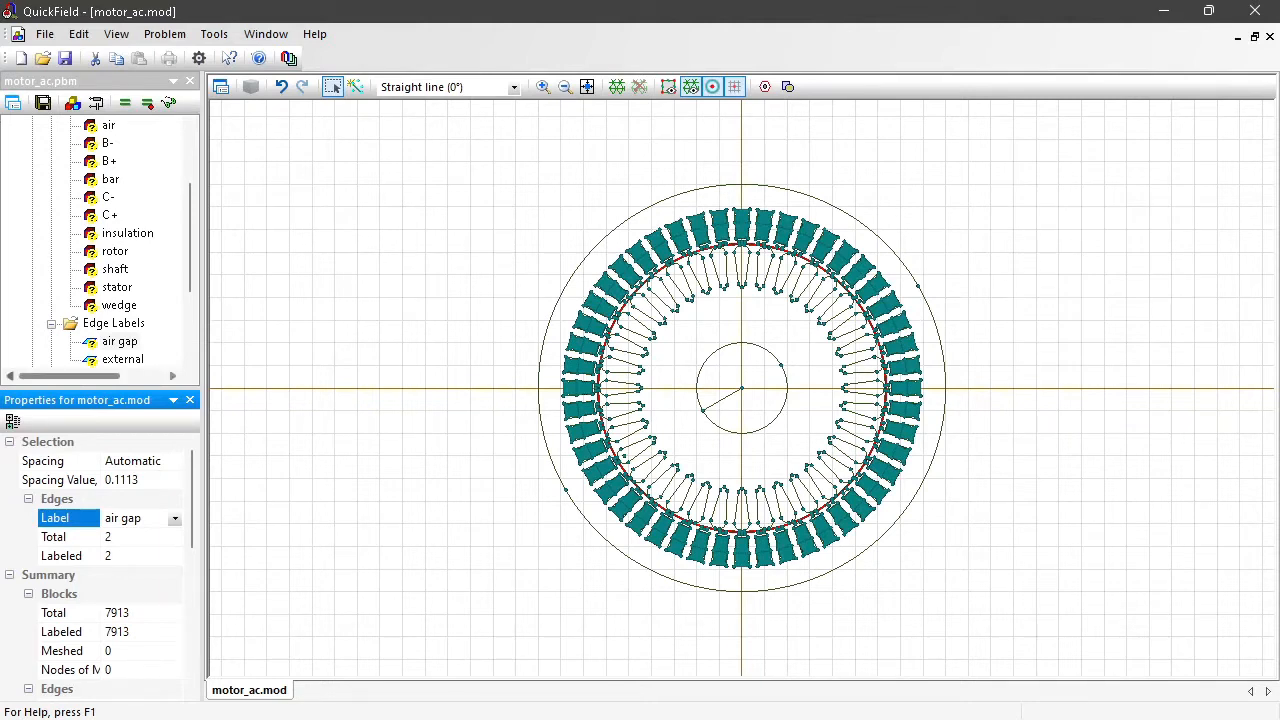
Step: Set the relative permeability of the air block label to 1
{"action": "left_click", "coordinate": [99, 127]}
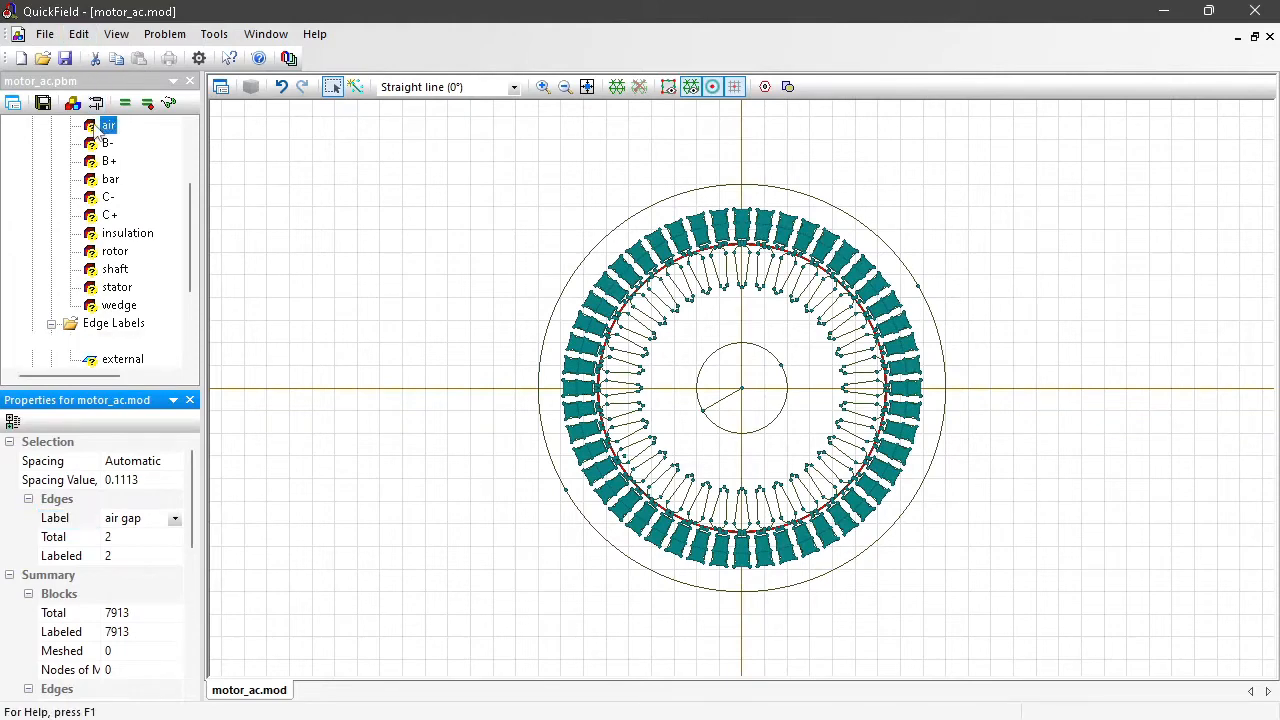
{"action": "double_click", "coordinate": [99, 127]}
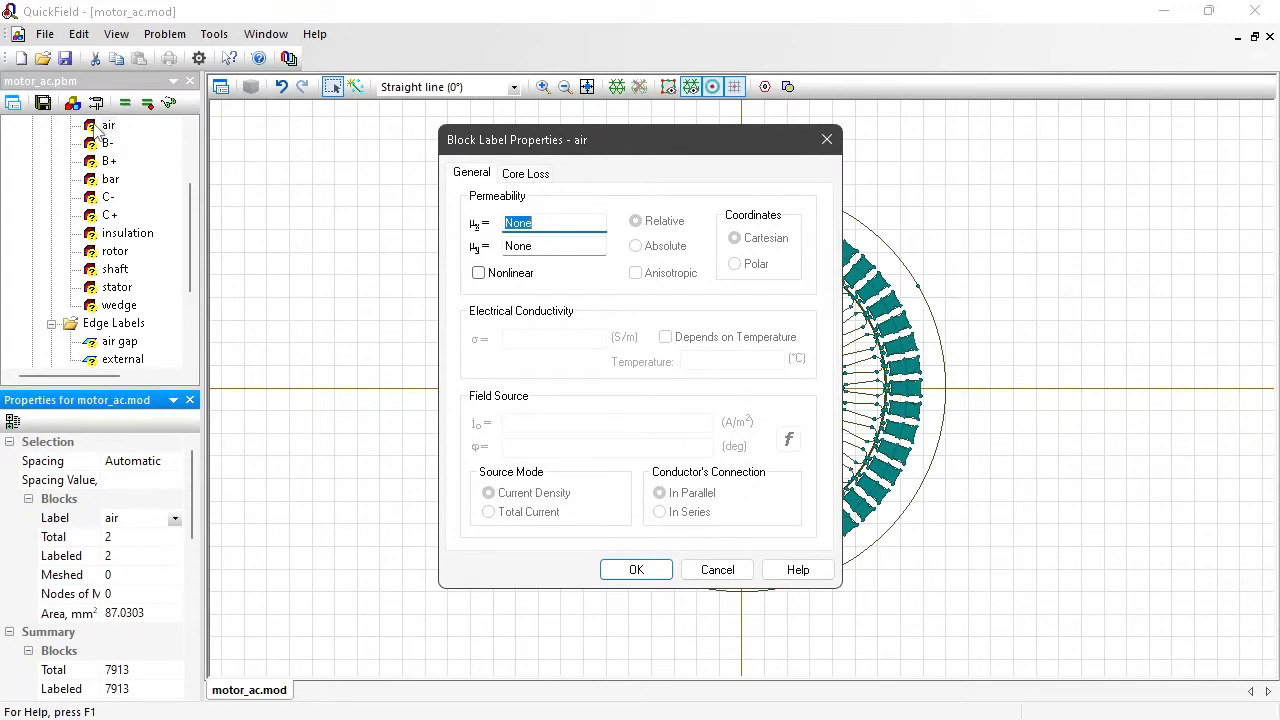
{"action": "type", "text": "1"}
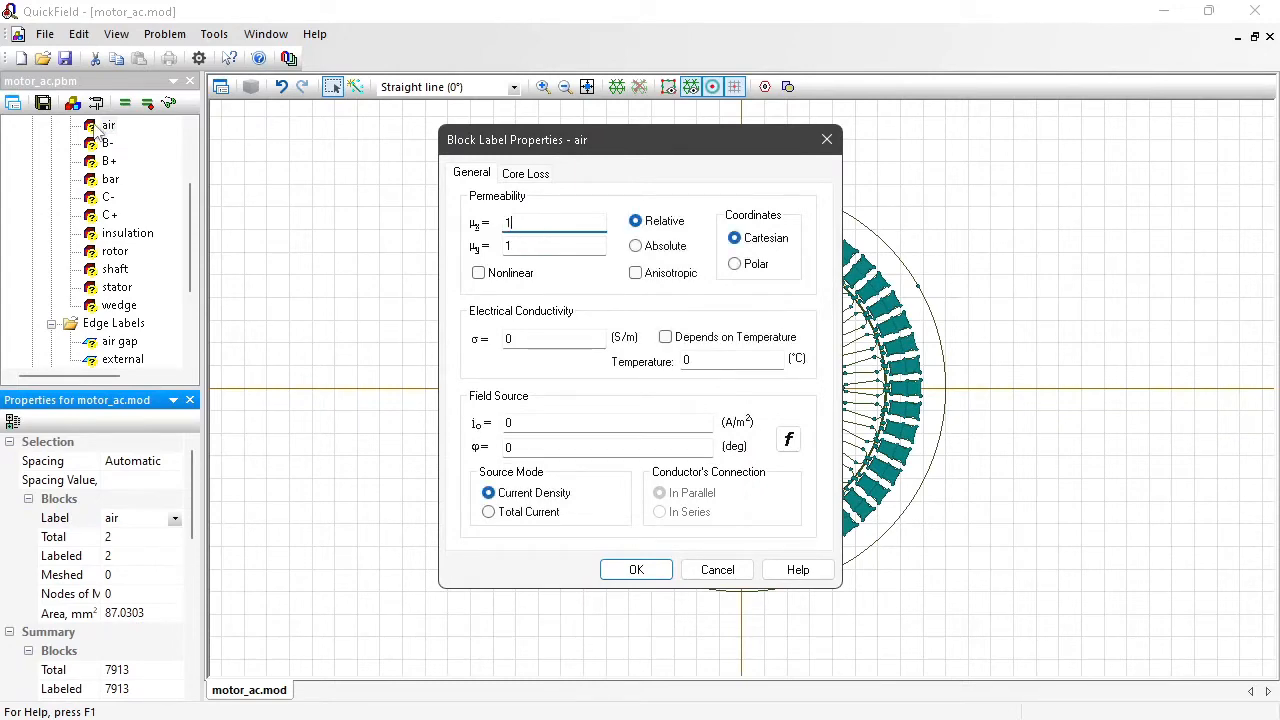
{"action": "key", "text": "Return"}
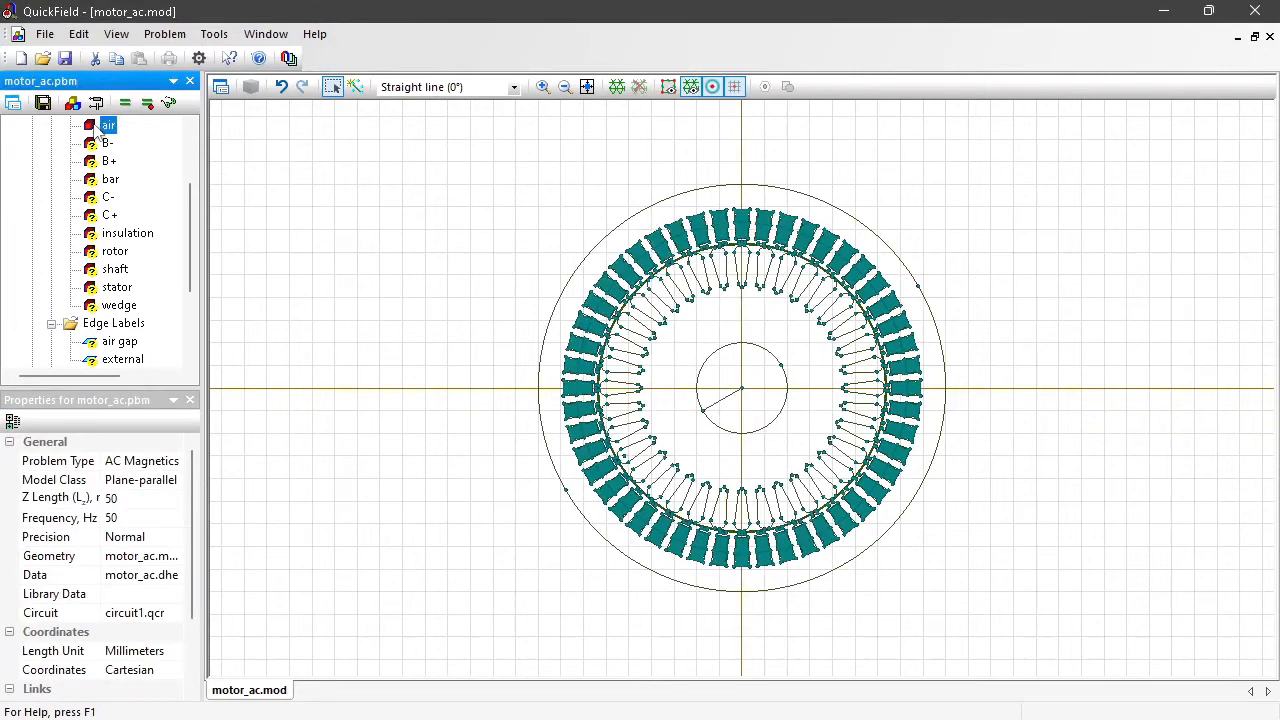
Step: Set the relative permeability of the insulation block label to 1
{"action": "left_click", "coordinate": [94, 234]}
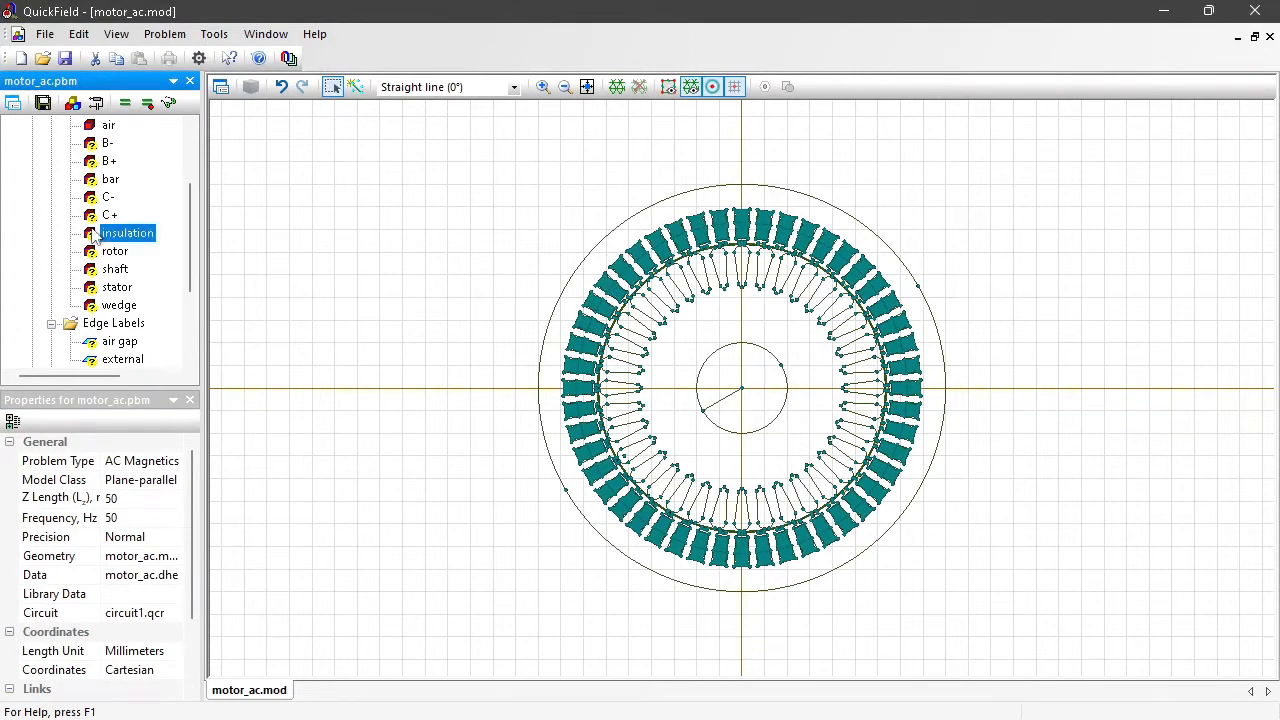
{"action": "double_click", "coordinate": [94, 234]}
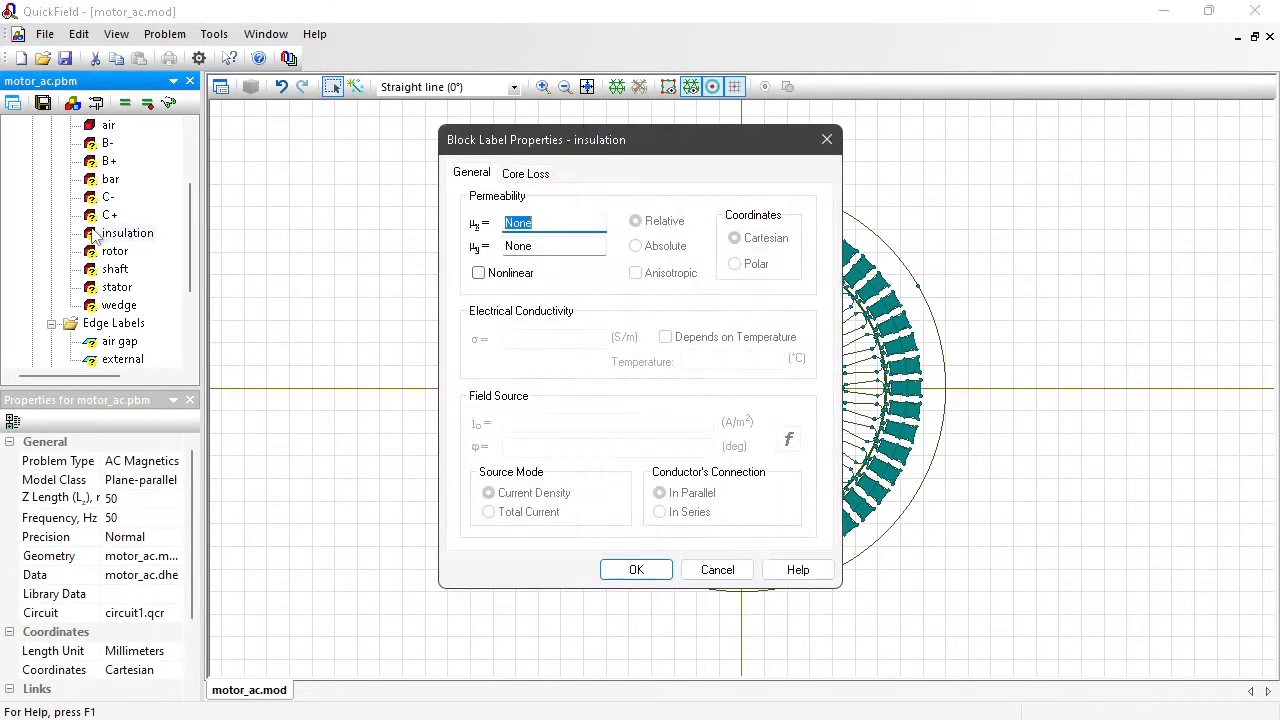
{"action": "type", "text": "1"}
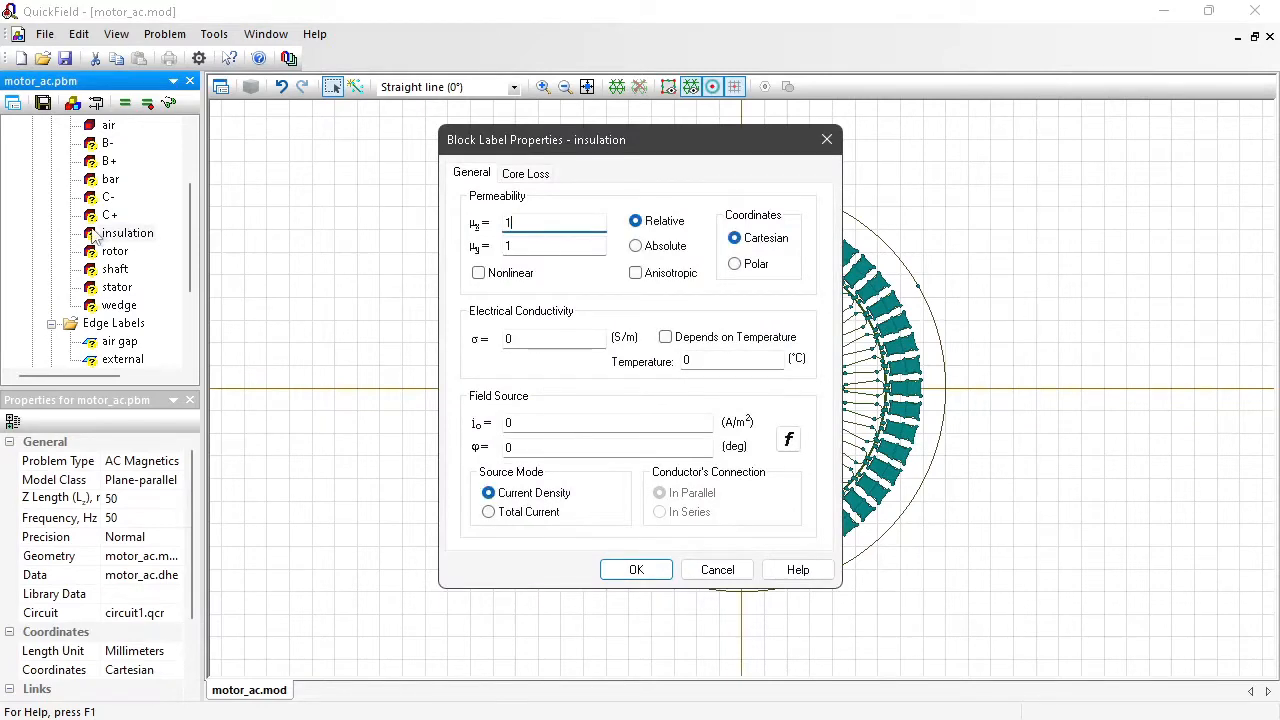
{"action": "left_click", "coordinate": [636, 570]}
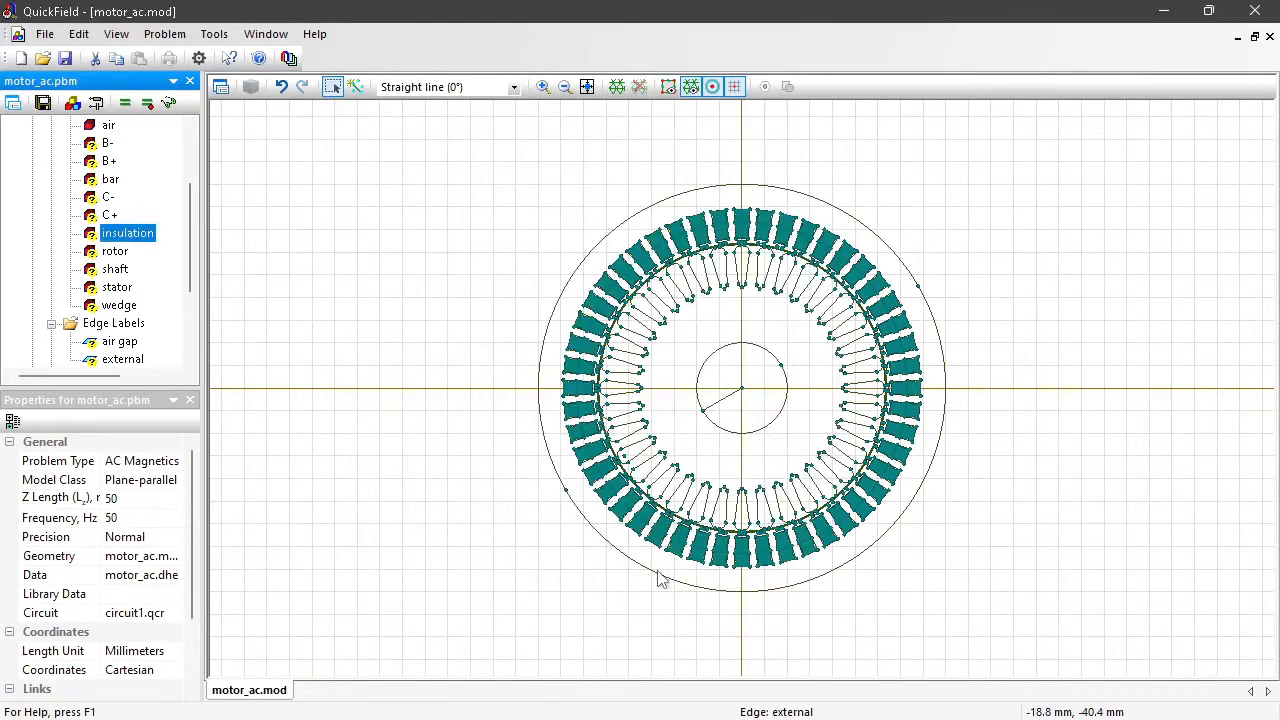
Step: Set the relative permeability of the shaft block label to 1
{"action": "left_click", "coordinate": [110, 270]}
{"action": "double_click", "coordinate": [113, 270]}
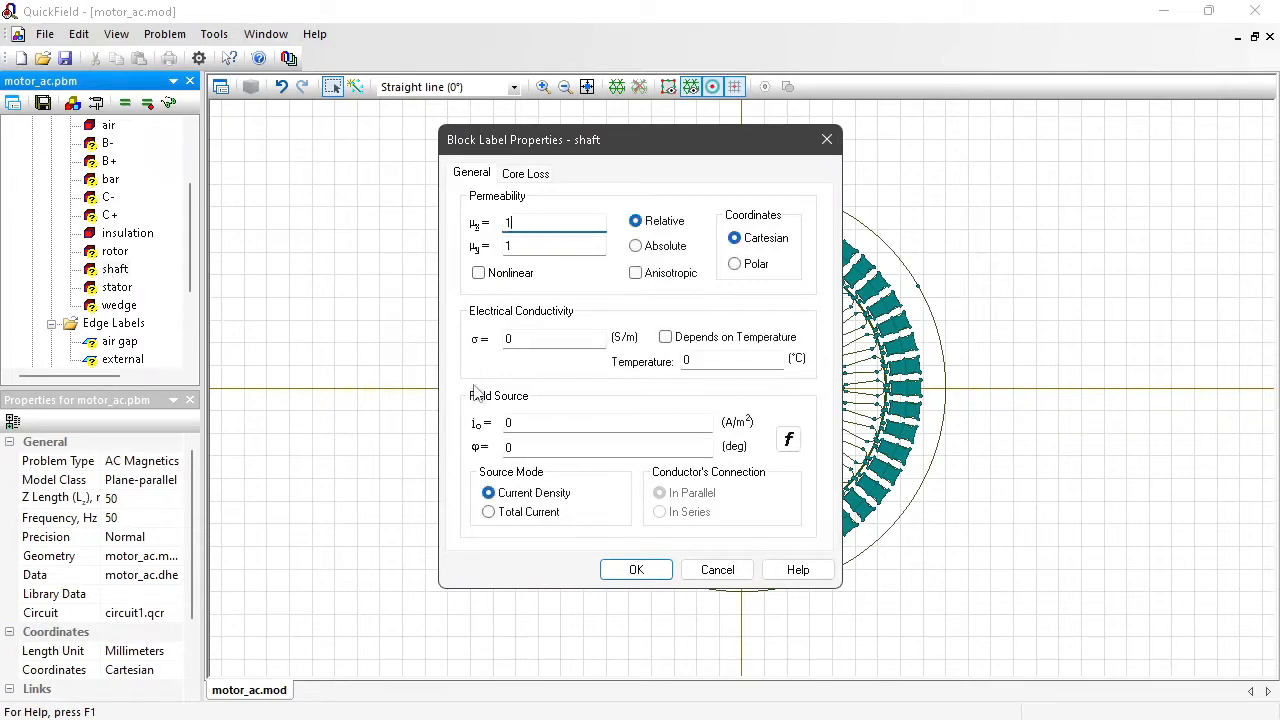
{"action": "left_click", "coordinate": [648, 578]}
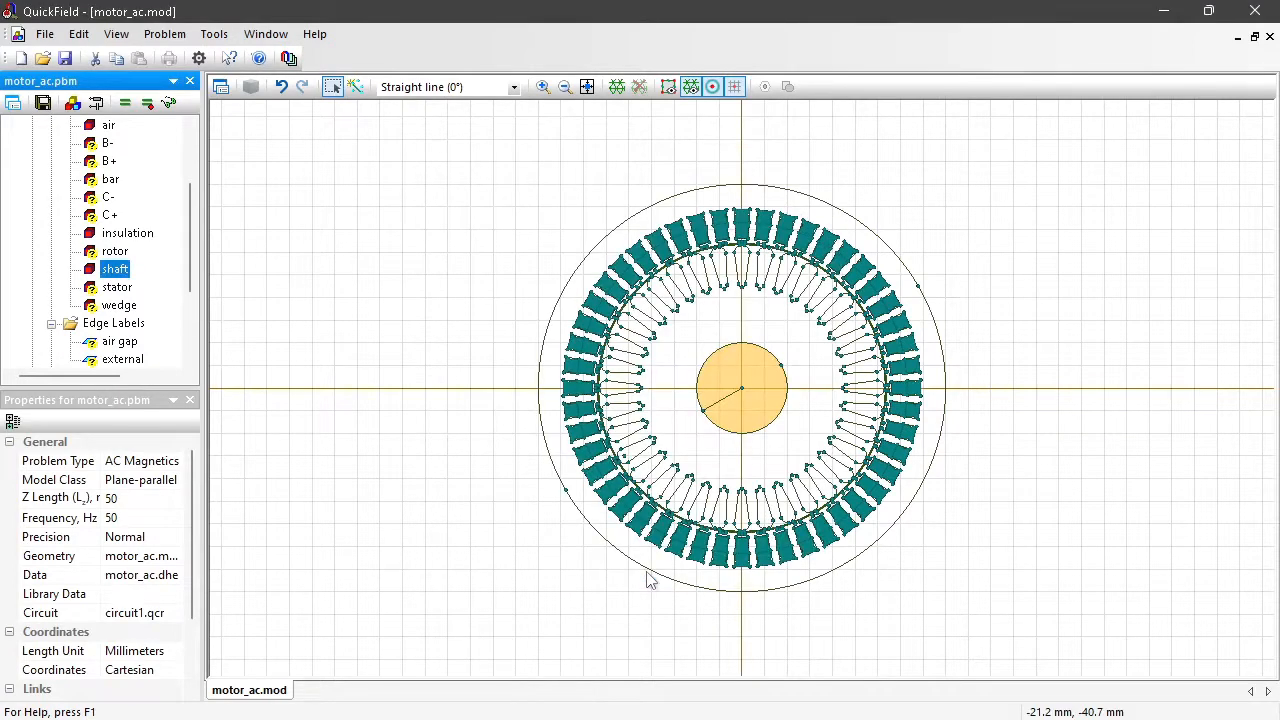
Step: Set the relative permeability of the rotor block label to 1000
{"action": "left_click", "coordinate": [115, 253]}
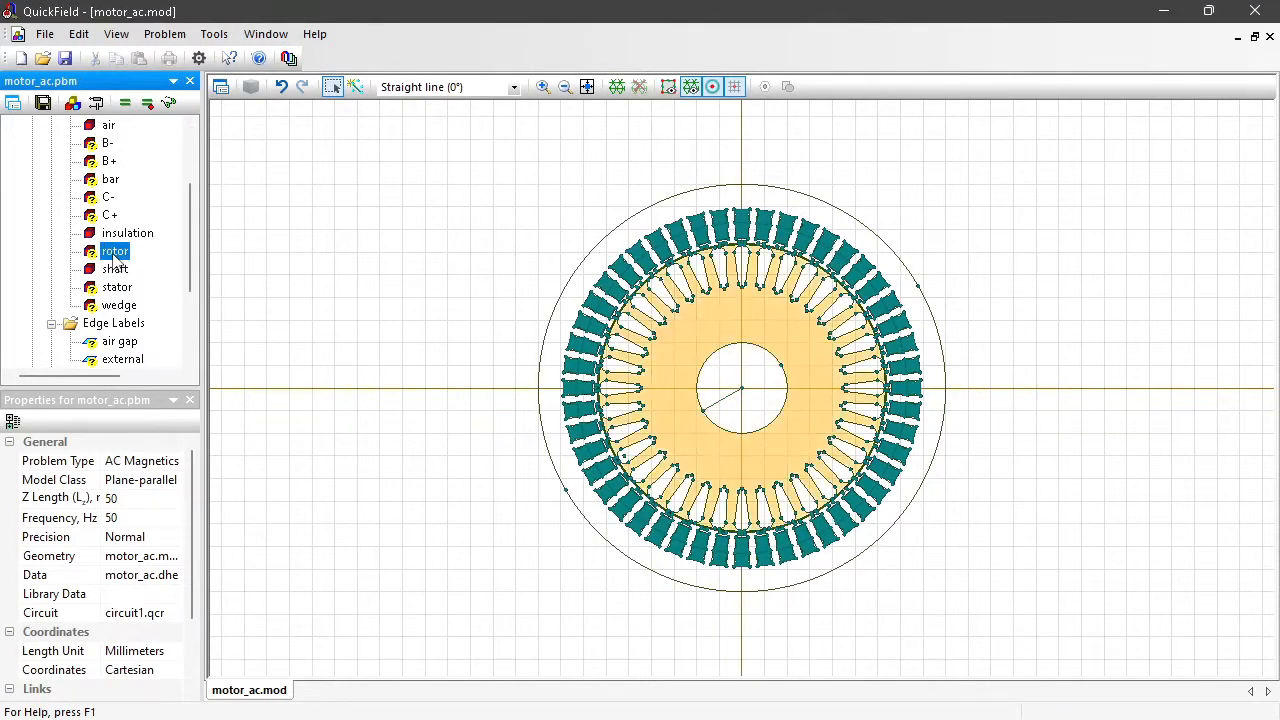
{"action": "double_click", "coordinate": [114, 256]}
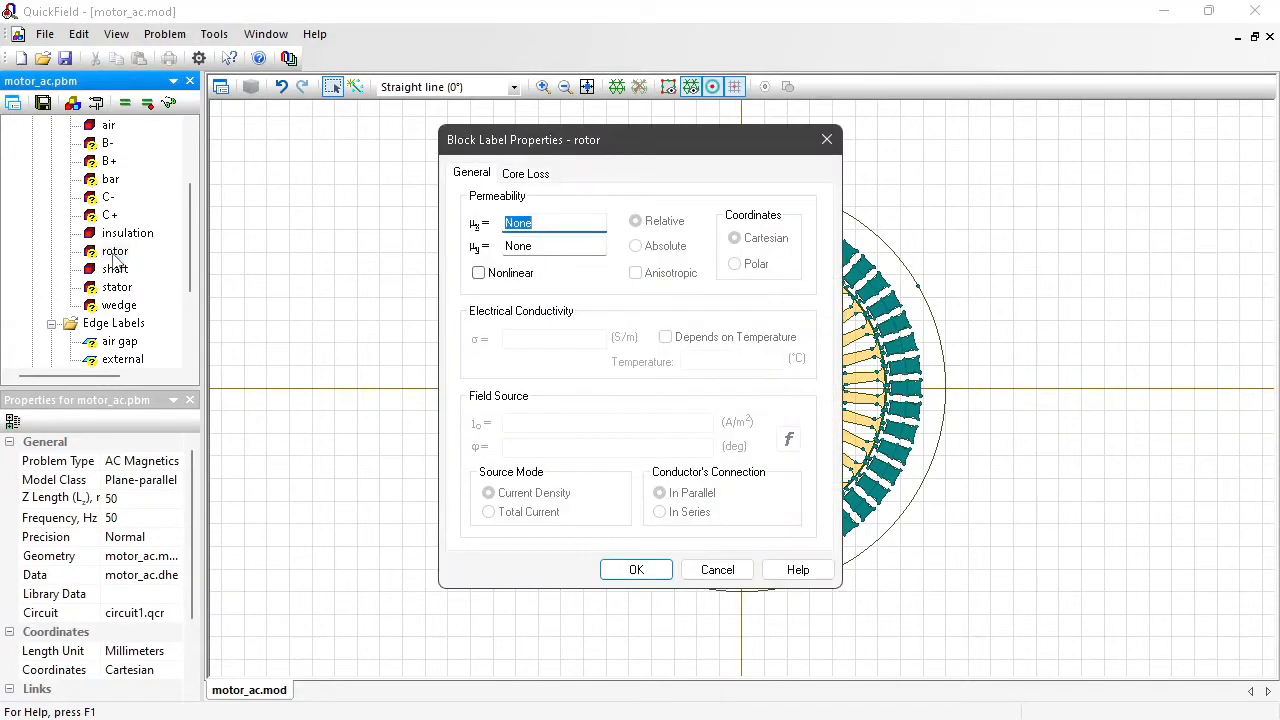
{"action": "type", "text": "1000"}
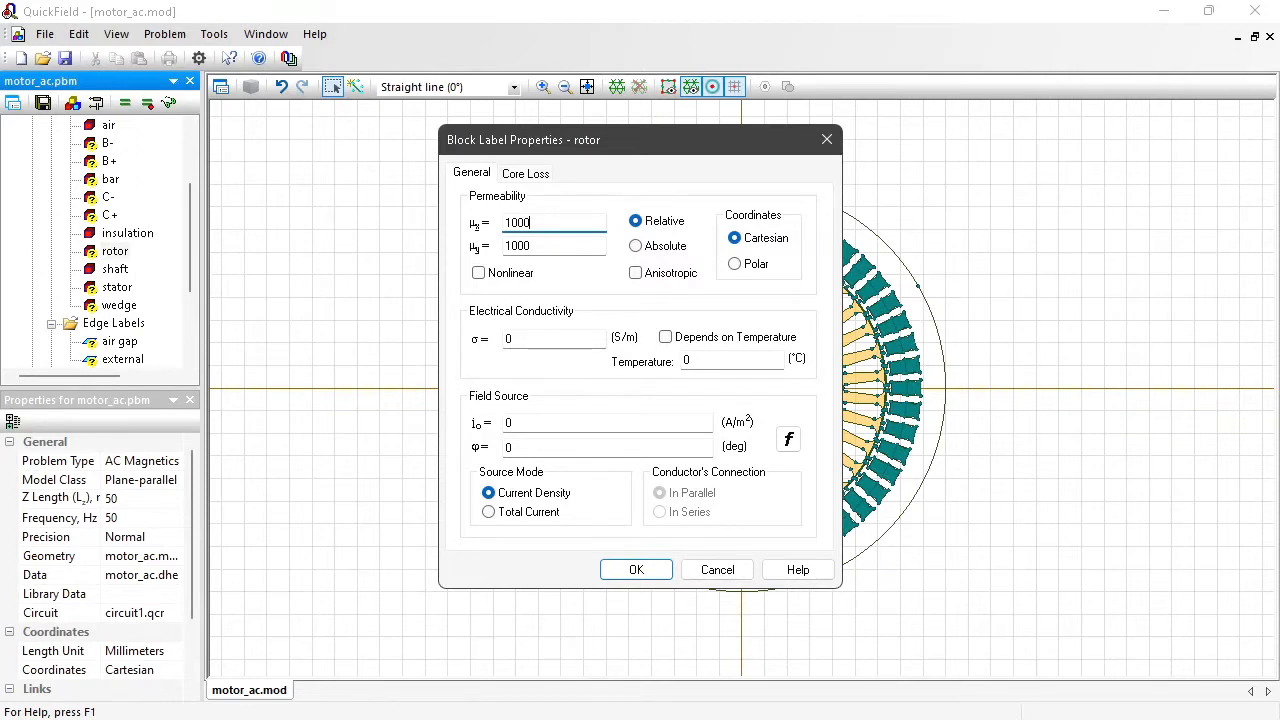
{"action": "left_click", "coordinate": [646, 569]}
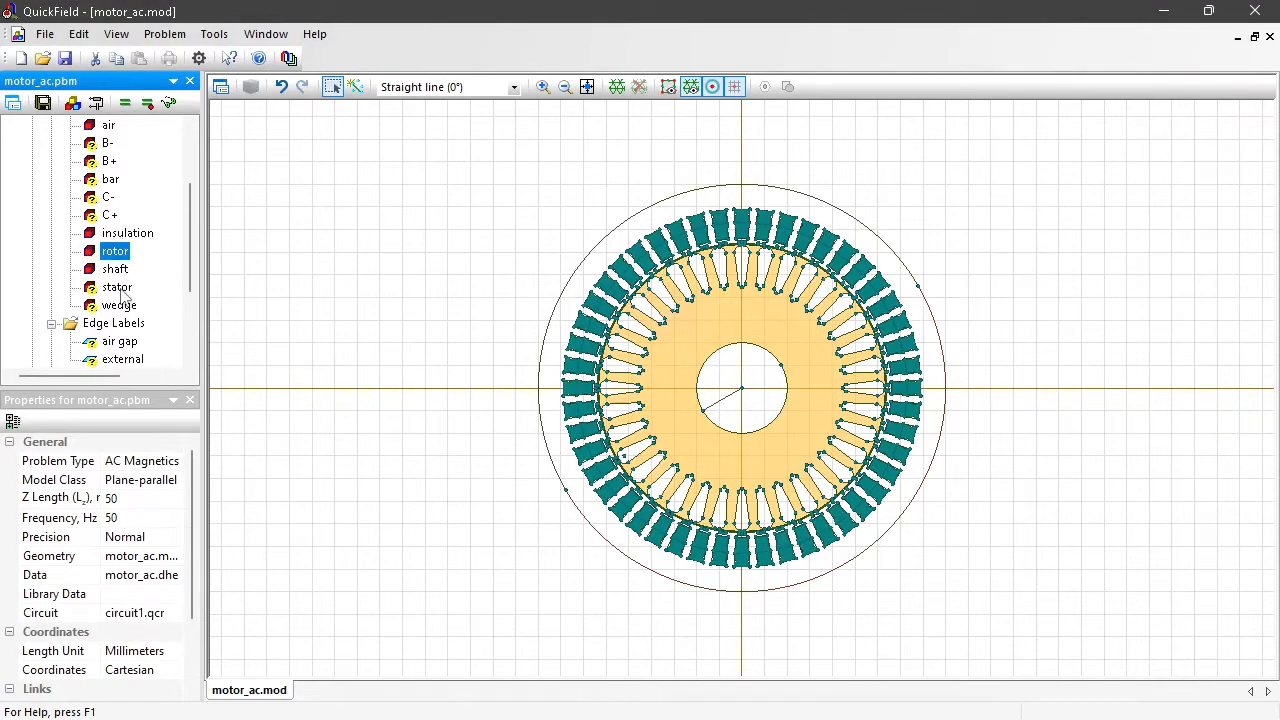
Step: Set the relative permeability of the stator block label to 1000
{"action": "double_click", "coordinate": [117, 288]}
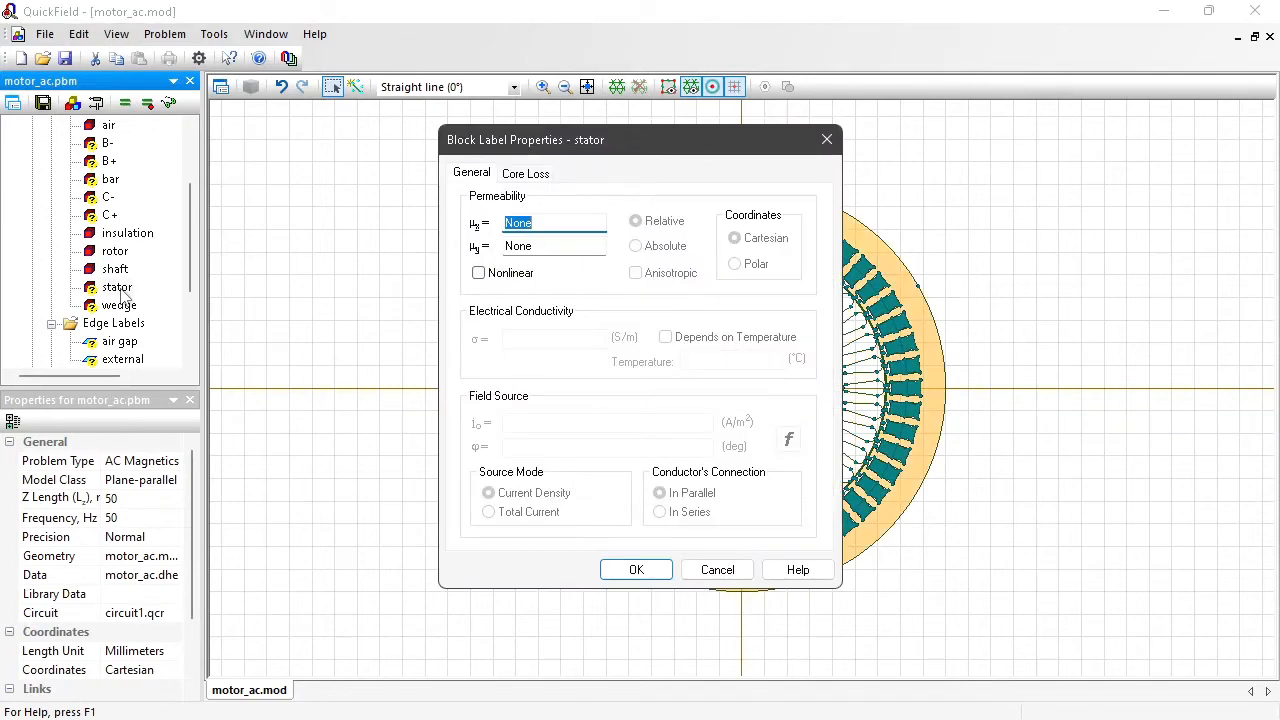
{"action": "type", "text": "1000"}
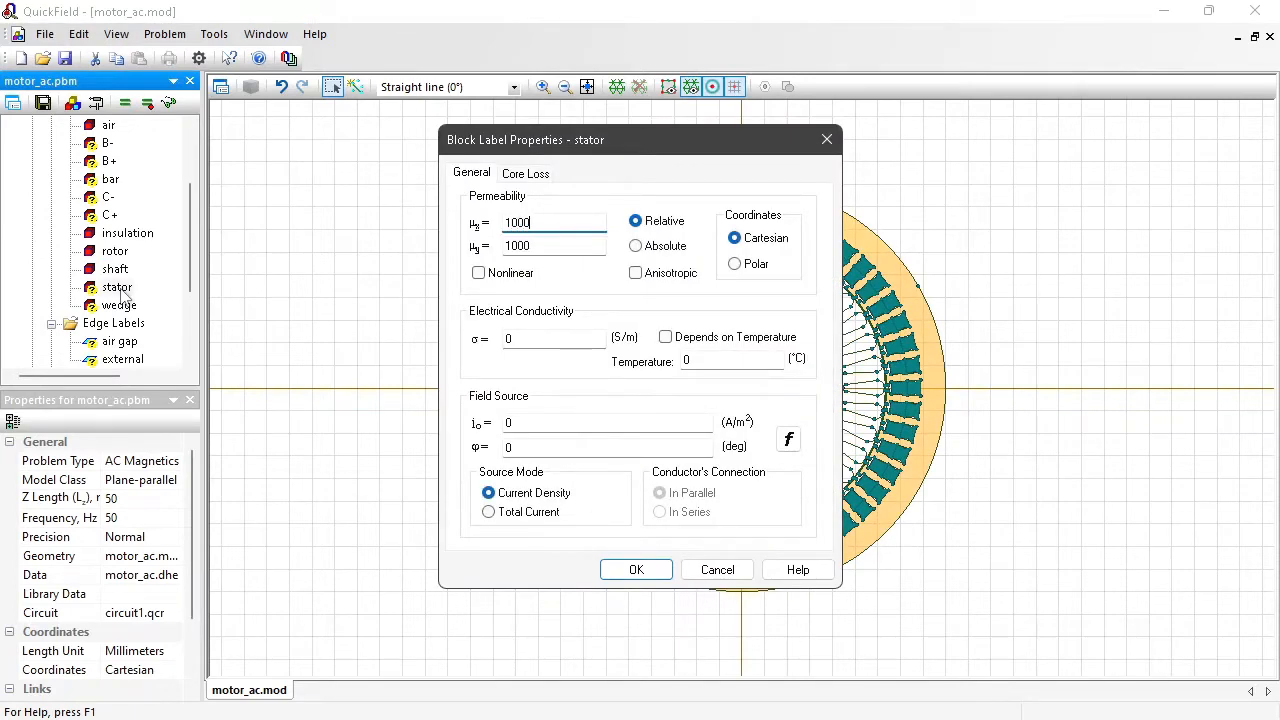
{"action": "left_click", "coordinate": [634, 570]}
Step: Give the bar block label a relative permeability of 1 and an electrical conductivity of 31.1e6 S/m
{"action": "left_click", "coordinate": [109, 179]}
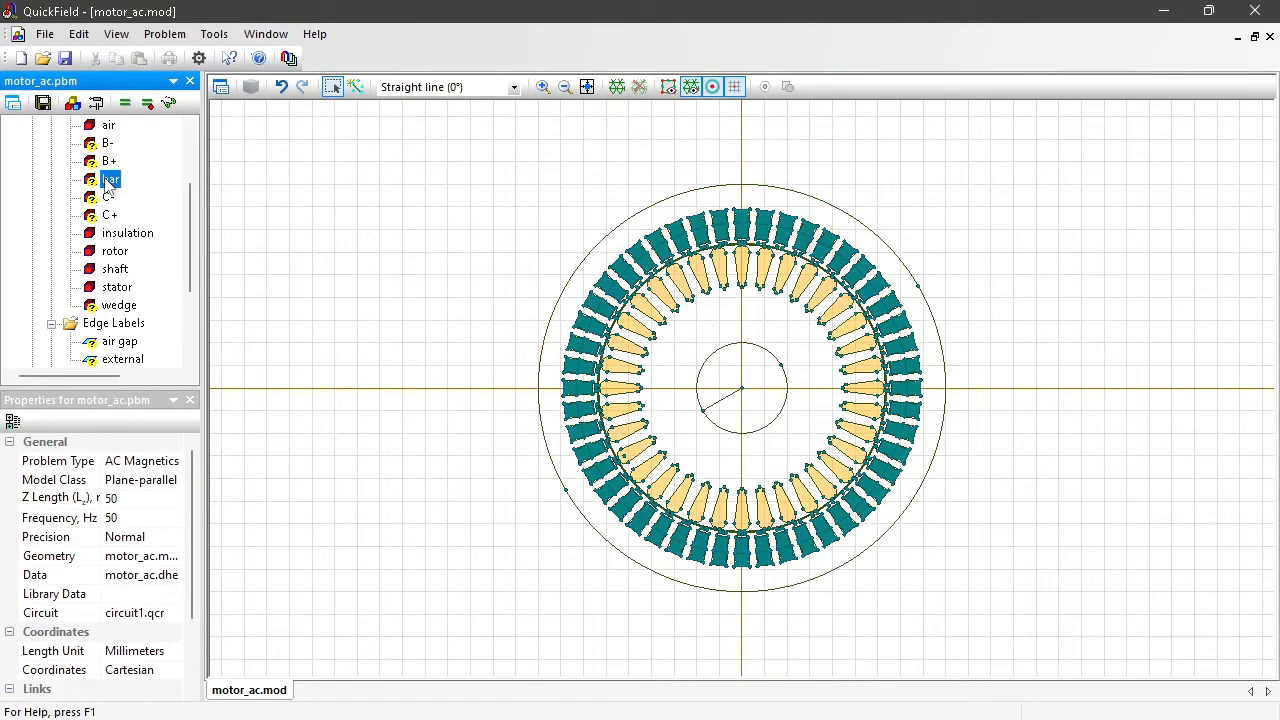
{"action": "double_click", "coordinate": [108, 180]}
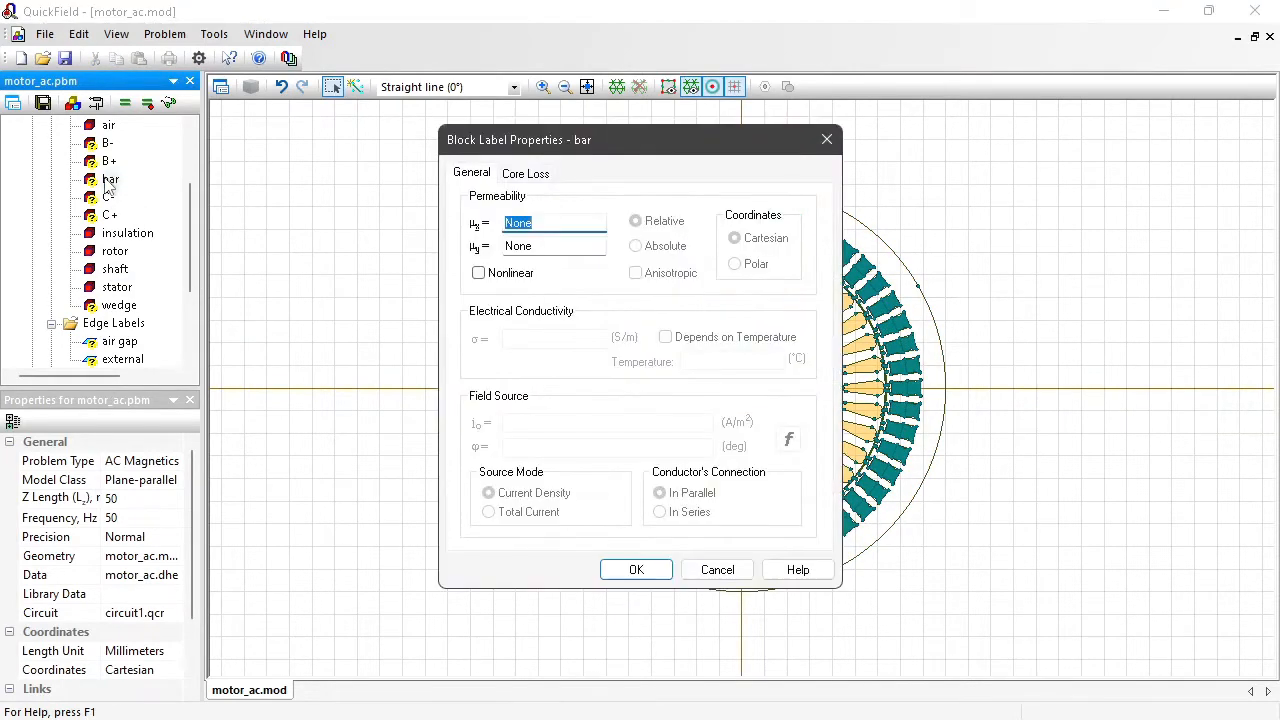
{"action": "type", "text": "1"}
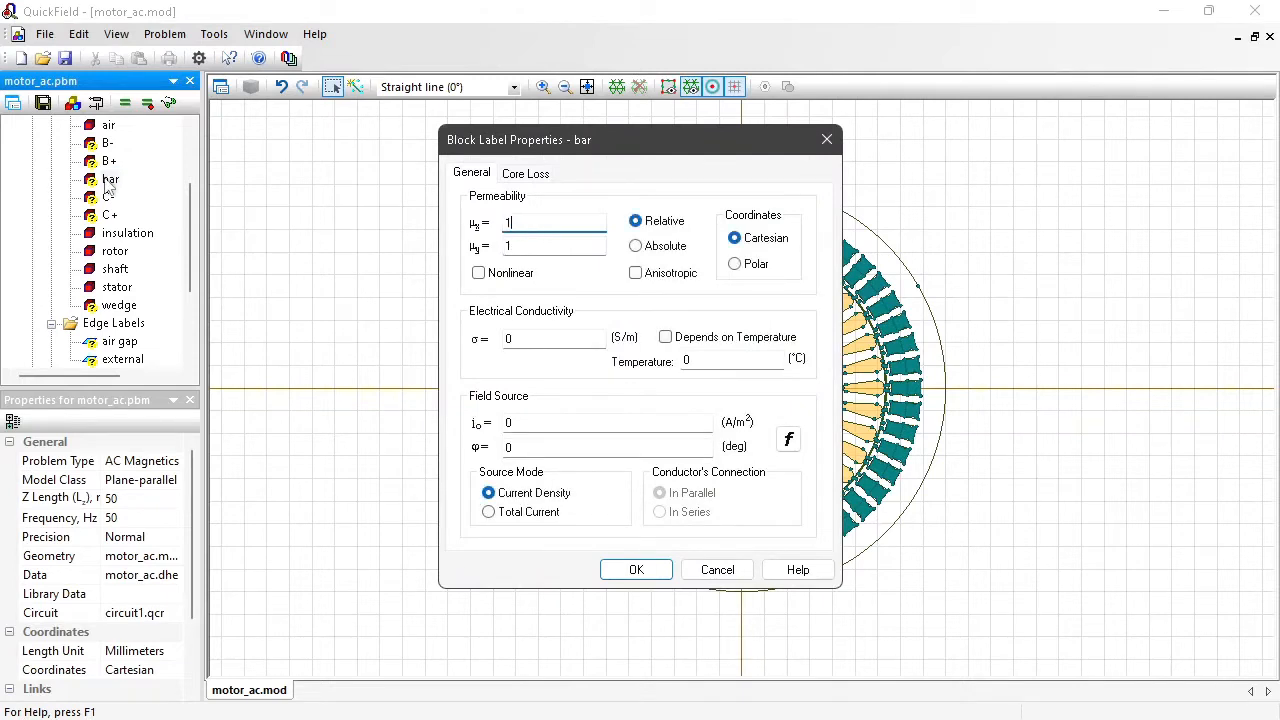
{"action": "left_click", "coordinate": [526, 341]}
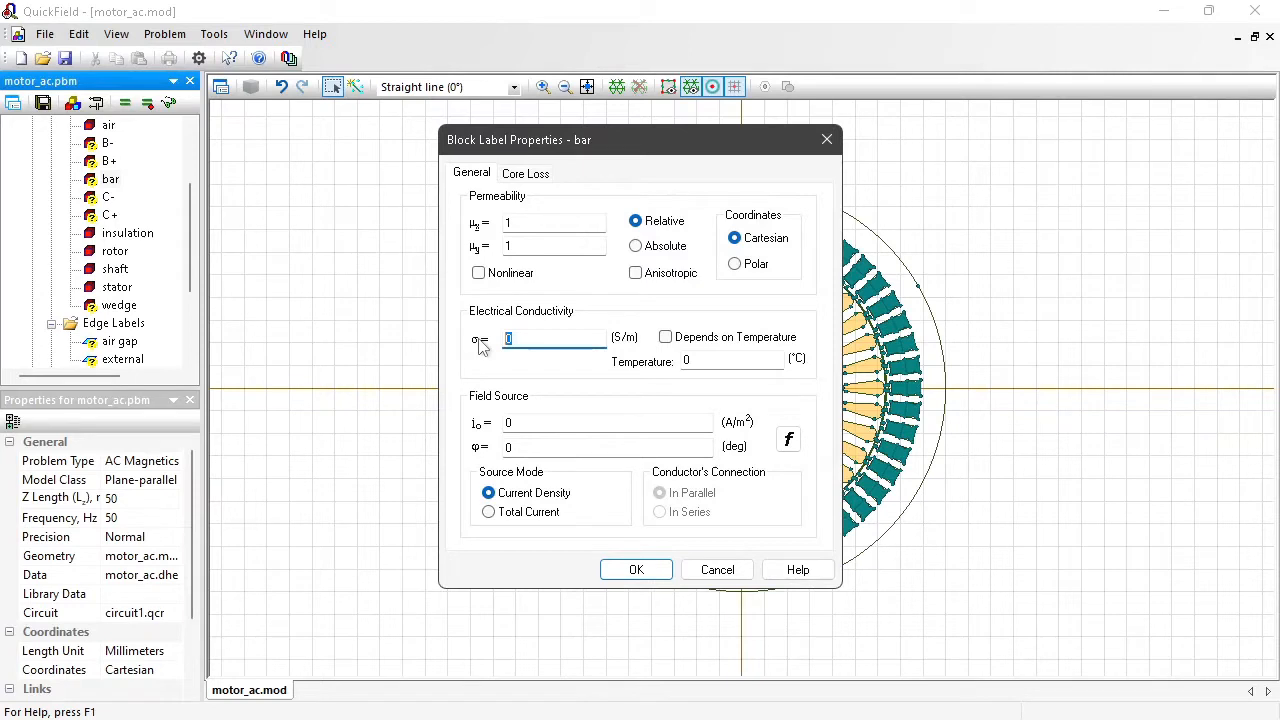
{"action": "type", "text": "3"}
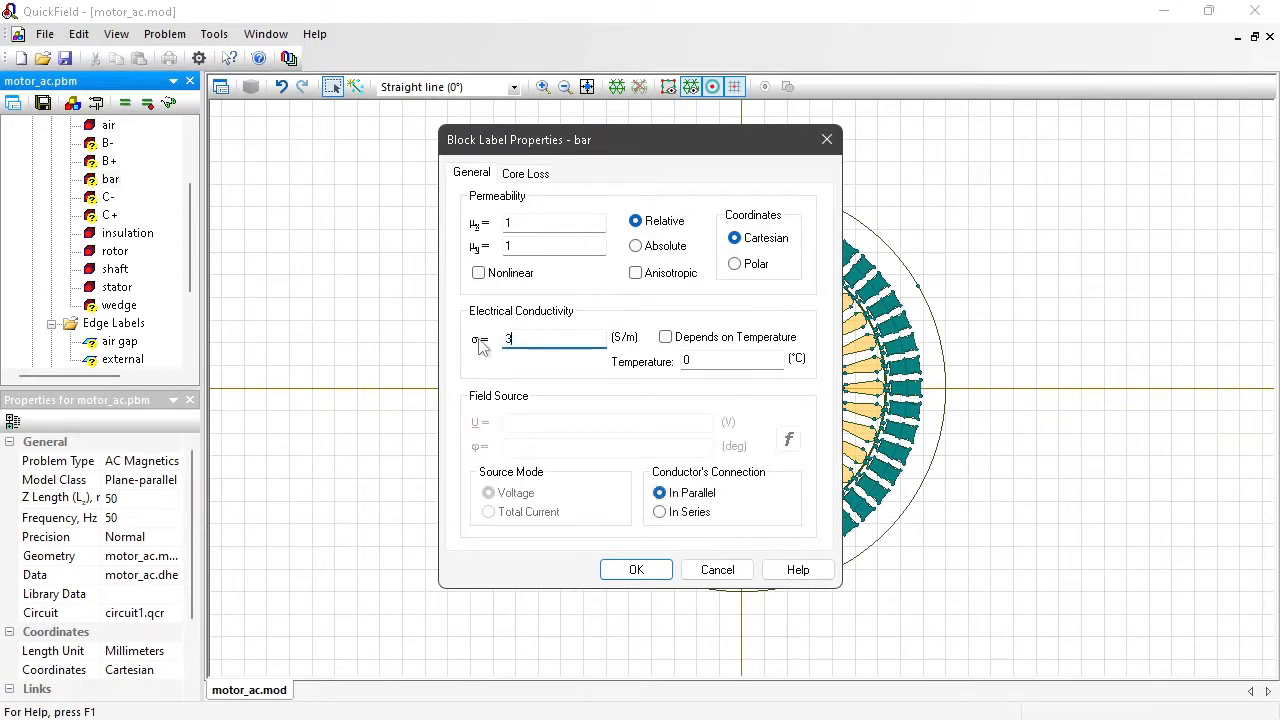
{"action": "type", "text": "1.1e6"}
{"action": "left_click", "coordinate": [660, 571]}
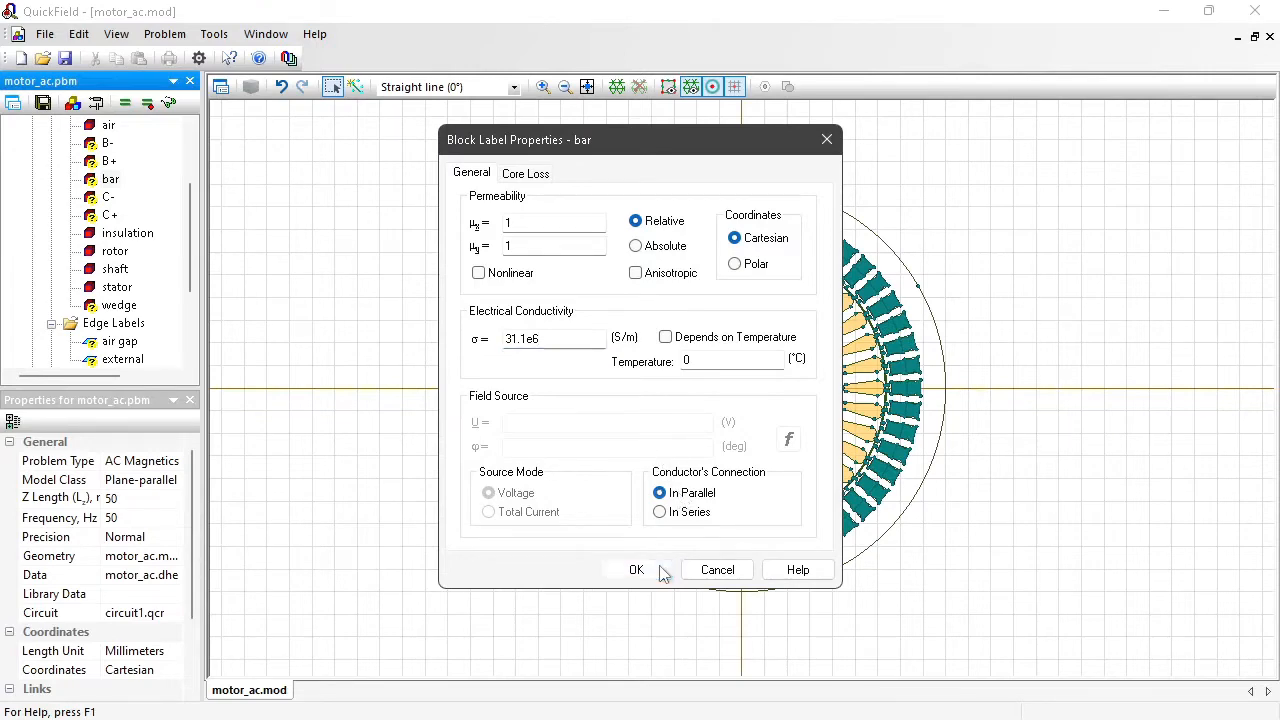
Step: Set the relative permeability of the wedge block label to 1
{"action": "left_click", "coordinate": [124, 308]}
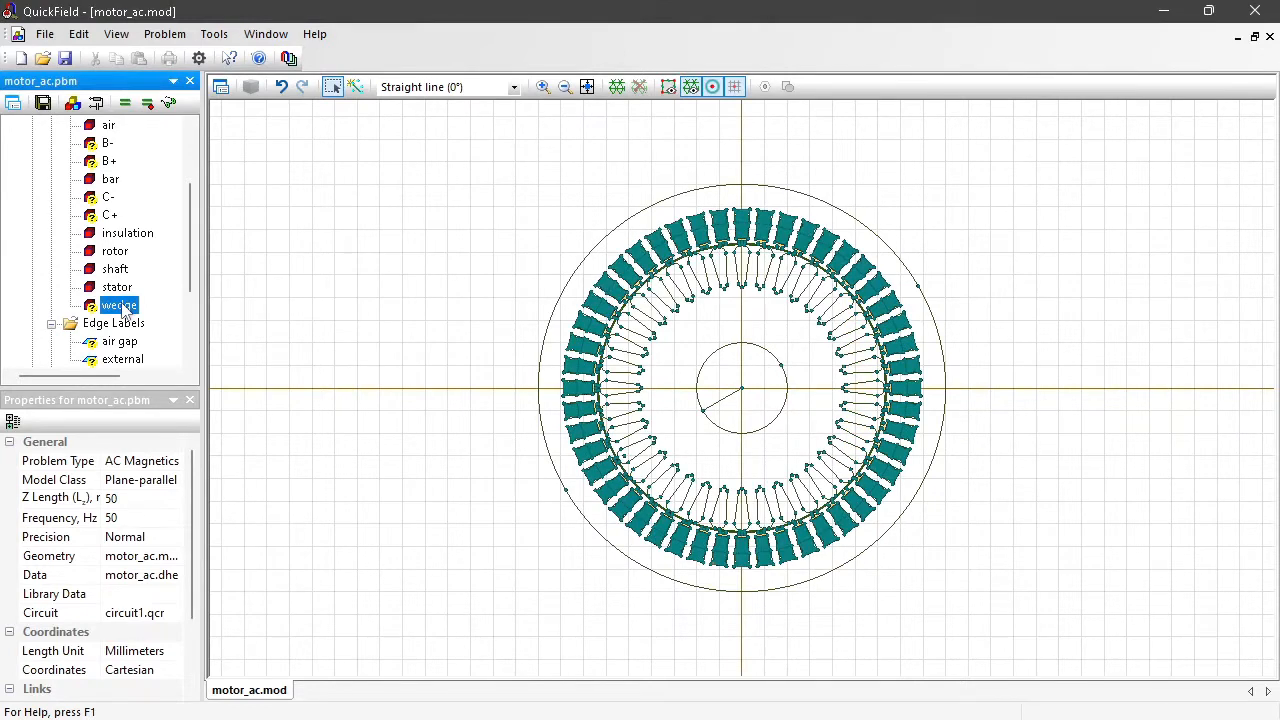
{"action": "double_click", "coordinate": [122, 306]}
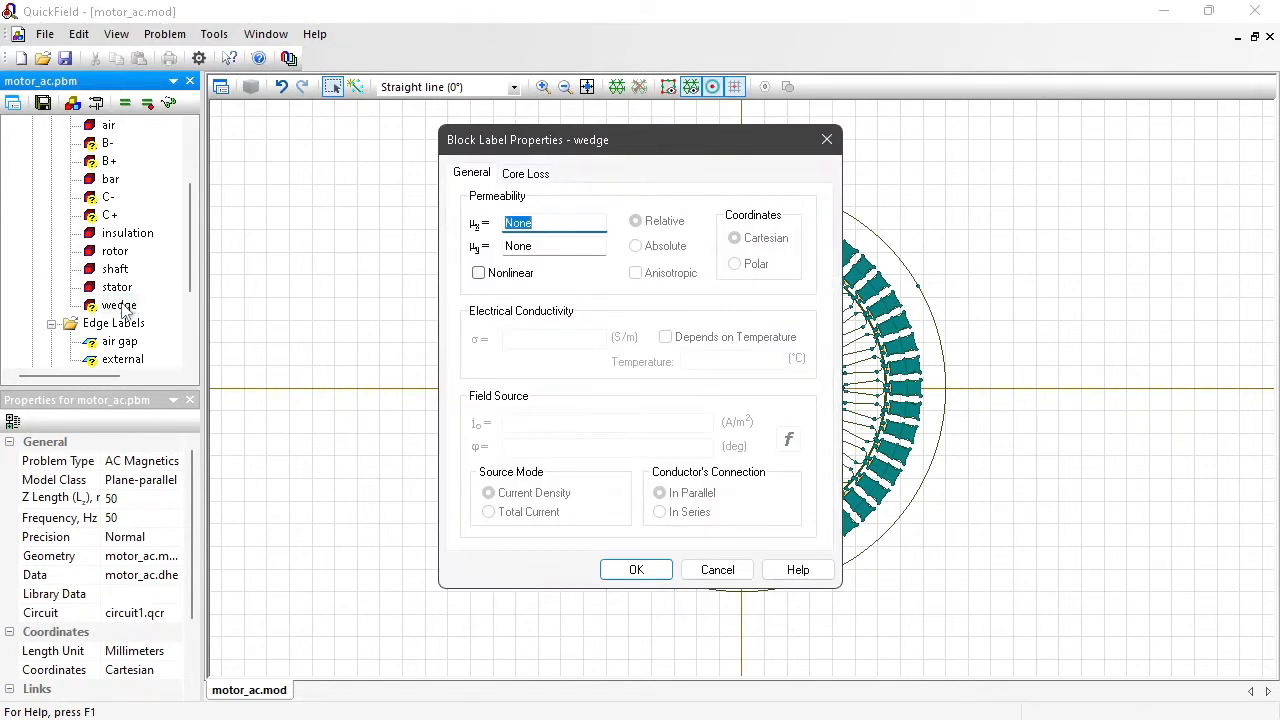
{"action": "type", "text": "1"}
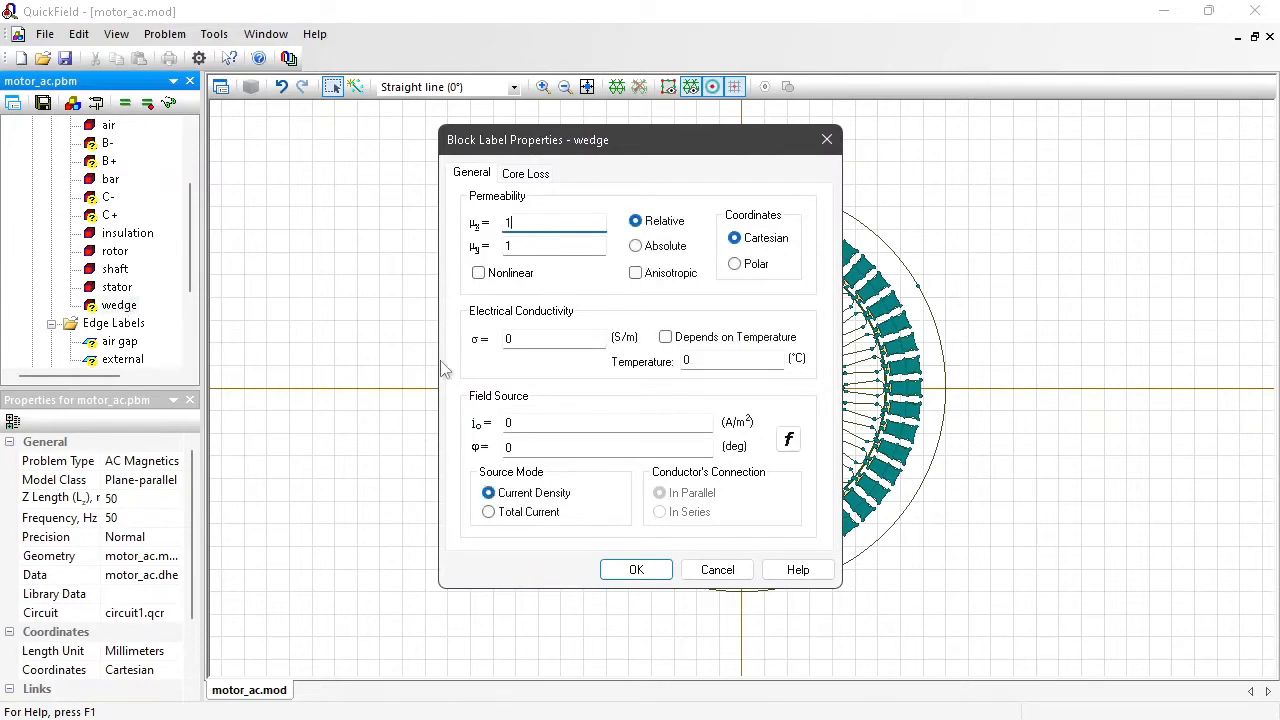
{"action": "left_click", "coordinate": [636, 570]}
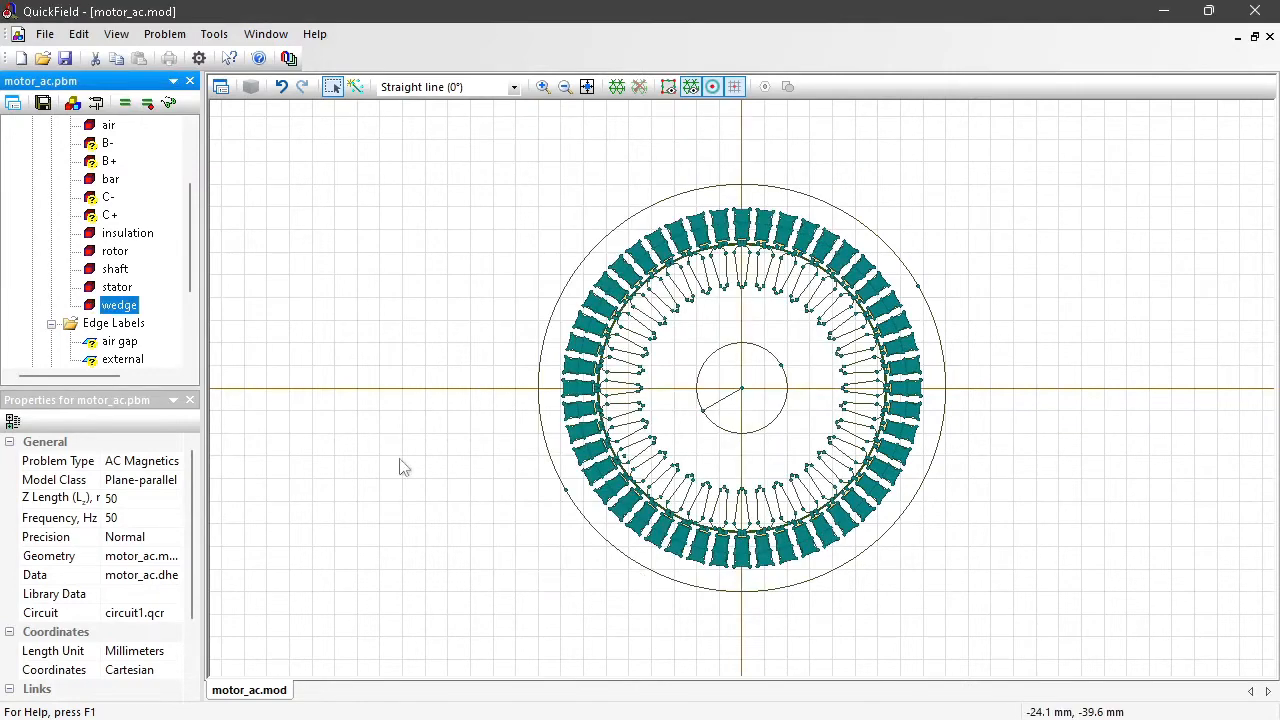
Step: Give the A+ block label relative permeability 1, conductivity 46.8e6 S/m and conductors connected in series, and copy the conductivity value
{"action": "left_click_drag", "start_coordinate": [189, 252], "coordinate": [190, 213]}
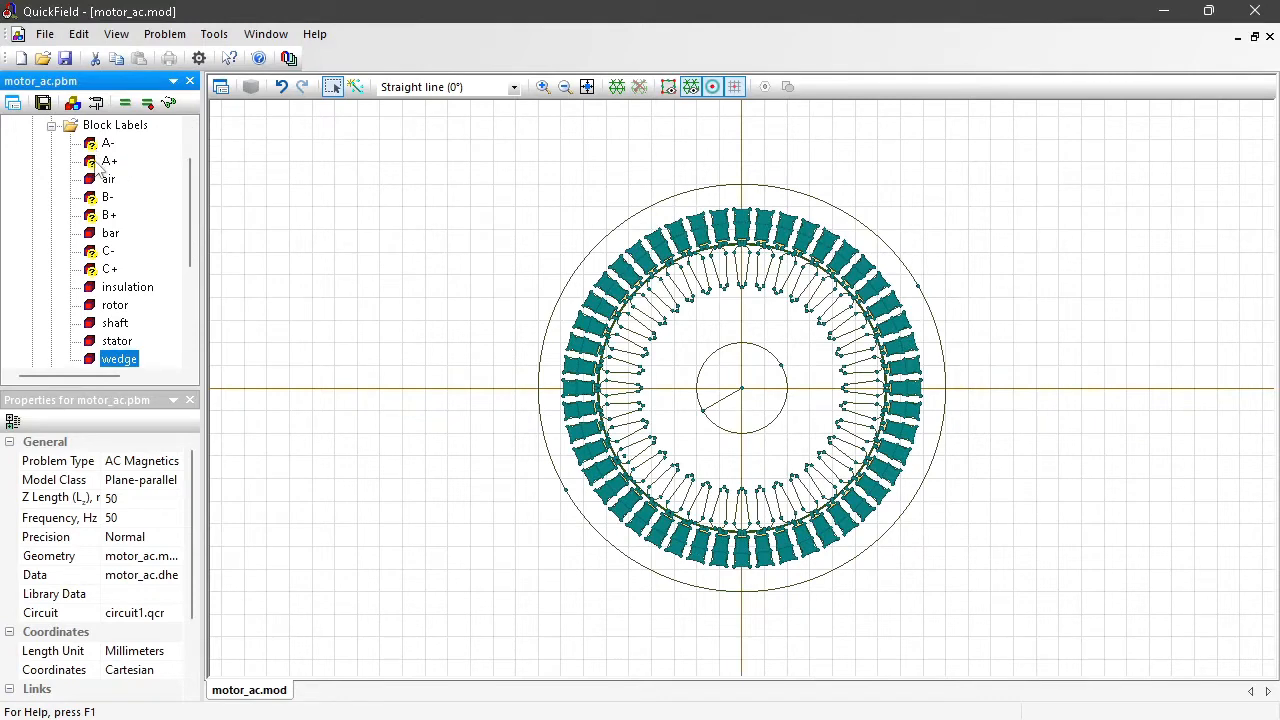
{"action": "double_click", "coordinate": [100, 168]}
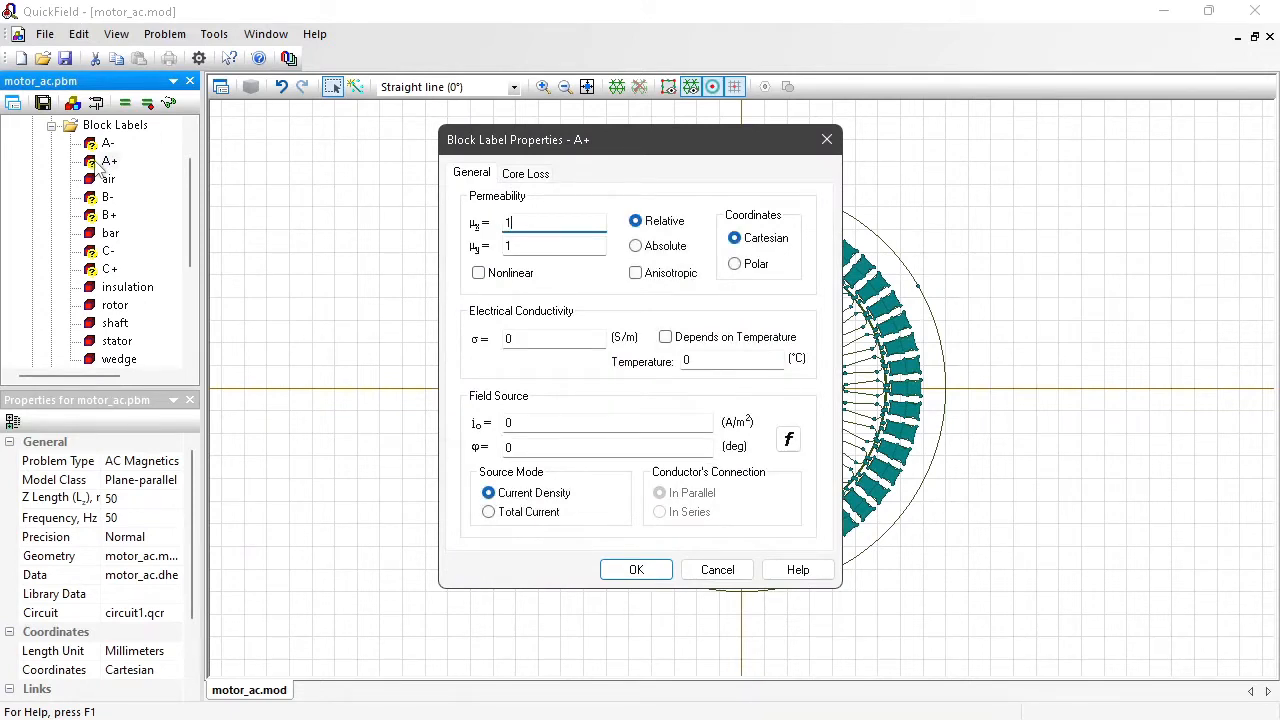
{"action": "left_click", "coordinate": [548, 341]}
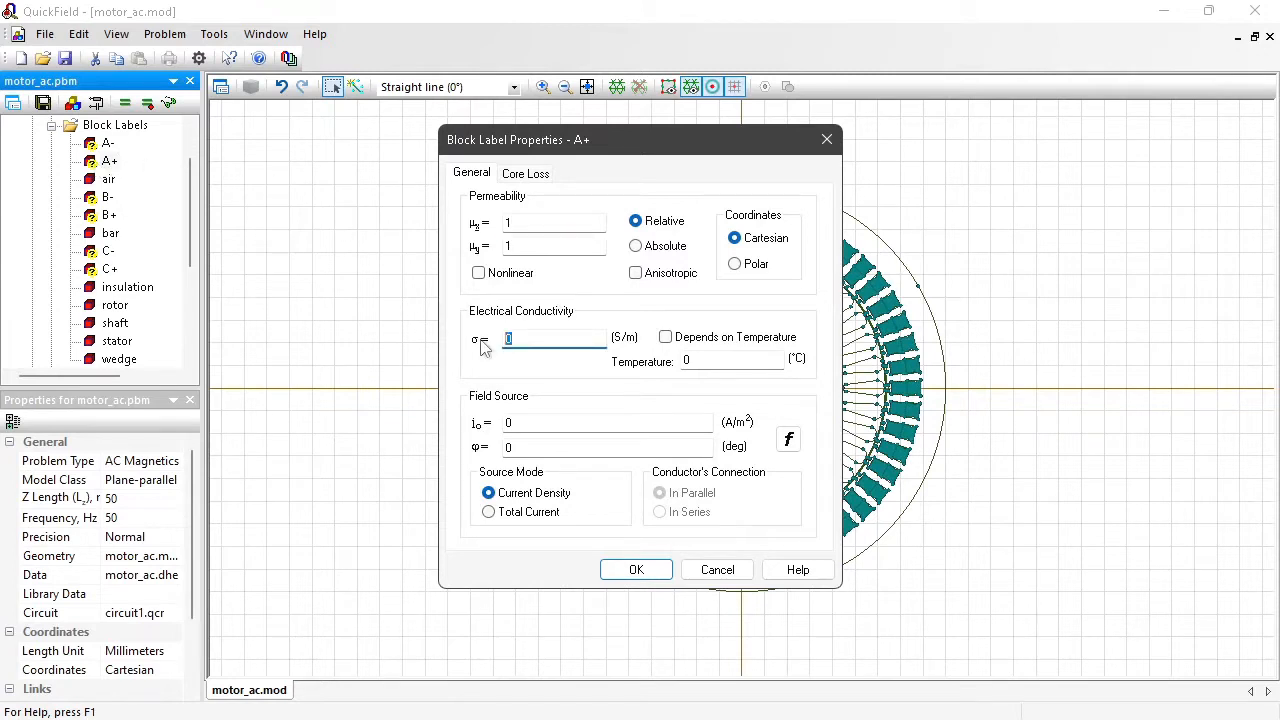
{"action": "type", "text": "46"}
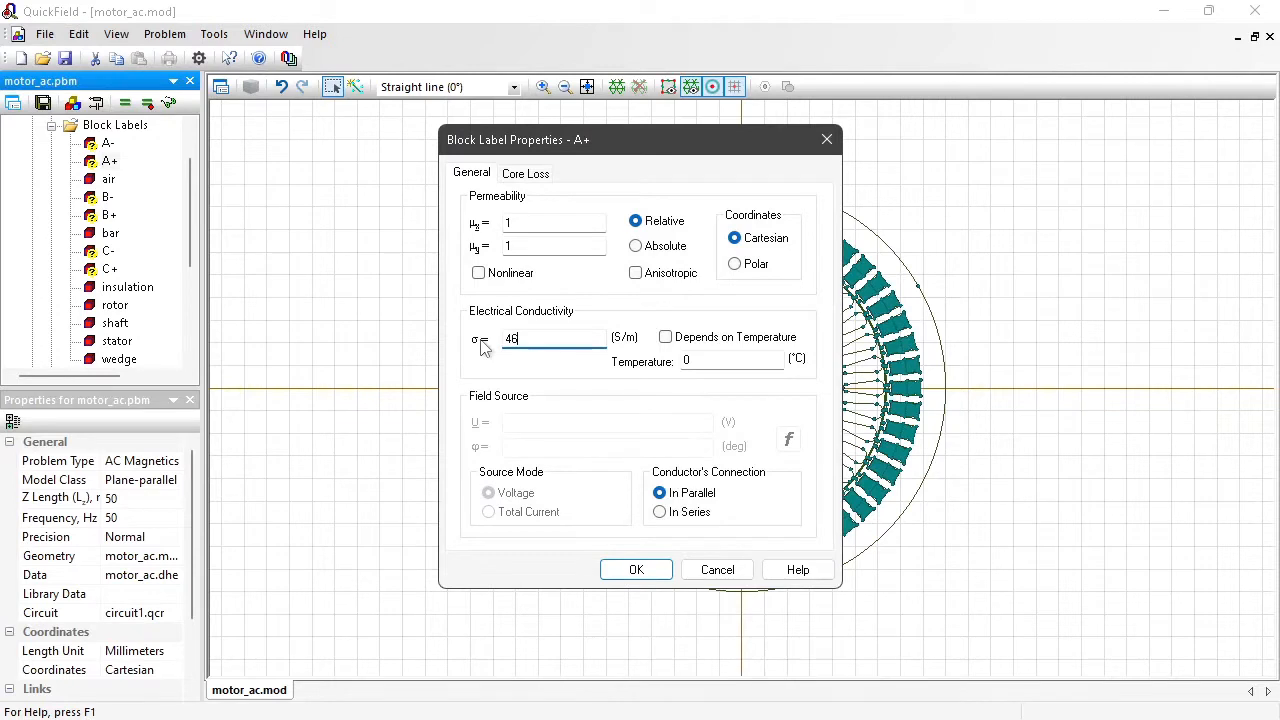
{"action": "type", "text": ".8e6"}
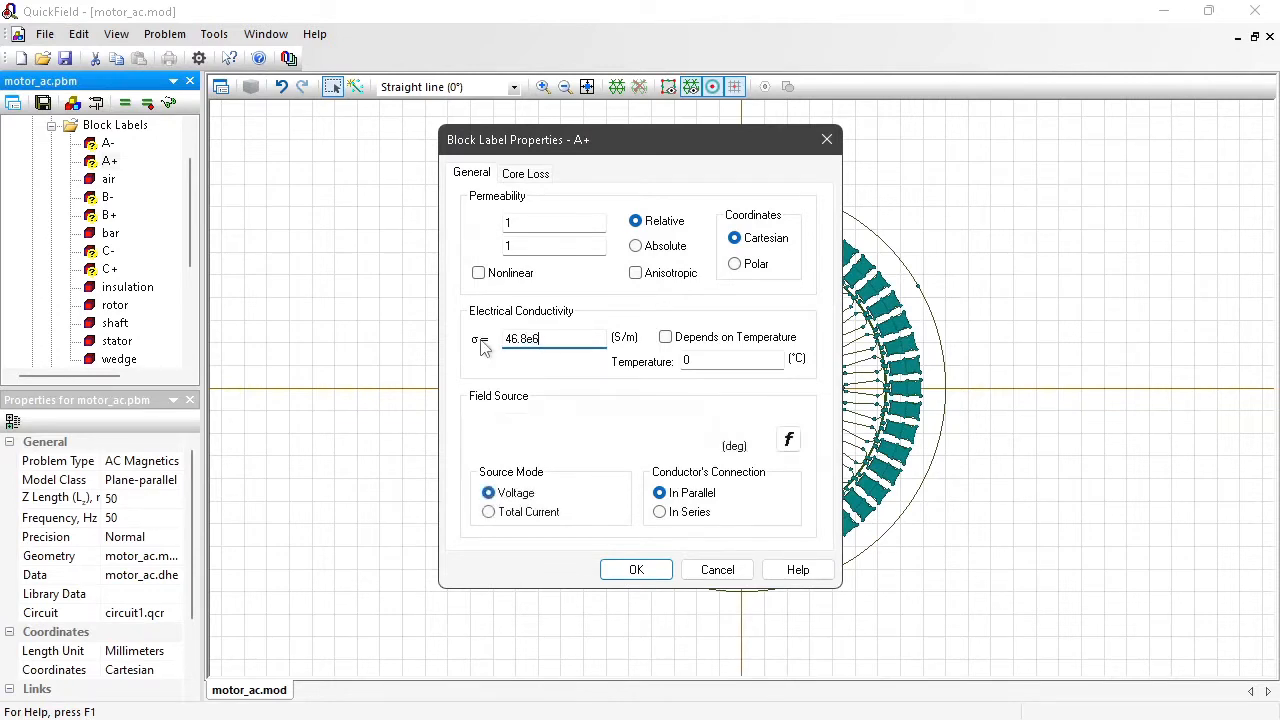
{"action": "left_click", "coordinate": [683, 524]}
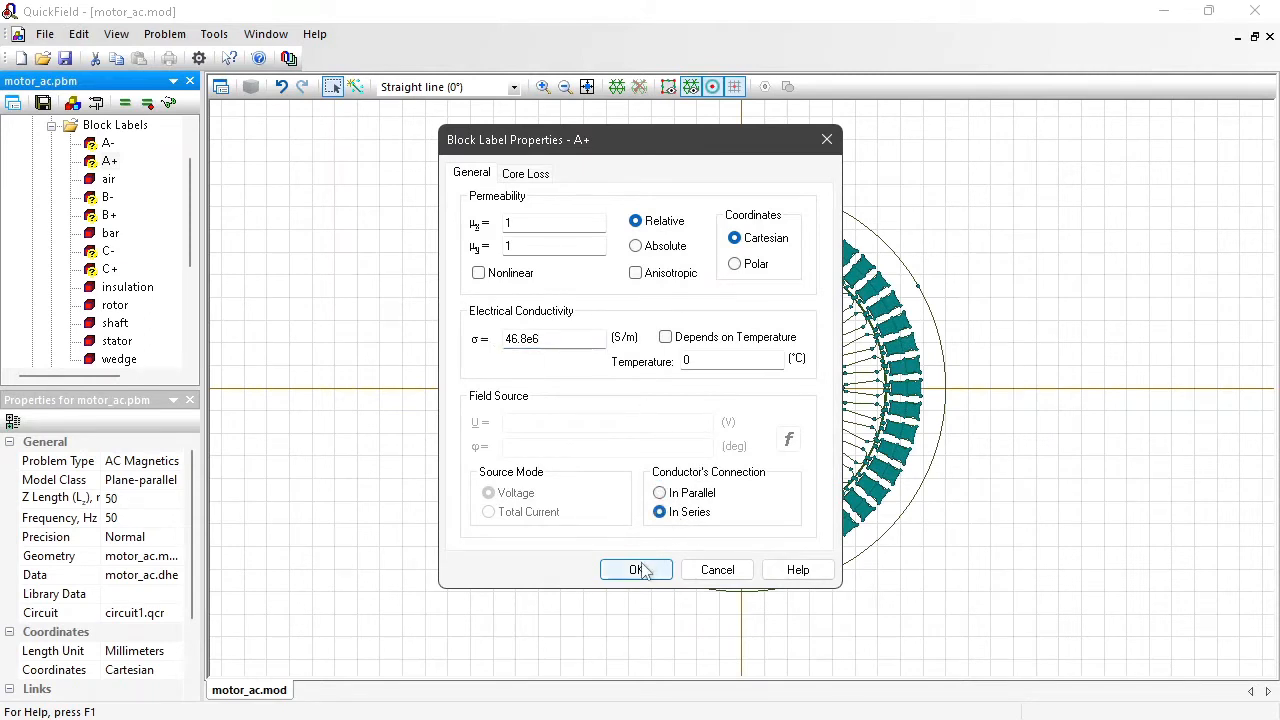
{"action": "left_click_drag", "start_coordinate": [550, 339], "coordinate": [475, 338]}
{"action": "key", "text": "ctrl+c"}
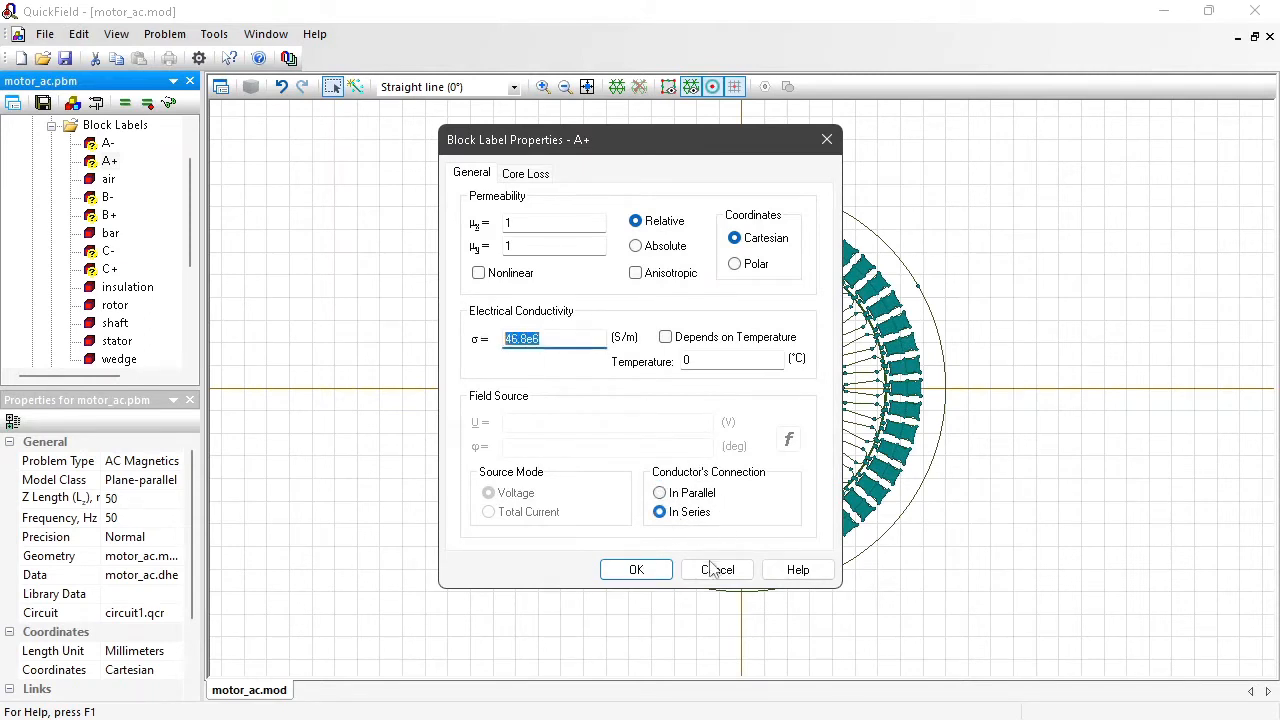
{"action": "left_click", "coordinate": [650, 570]}
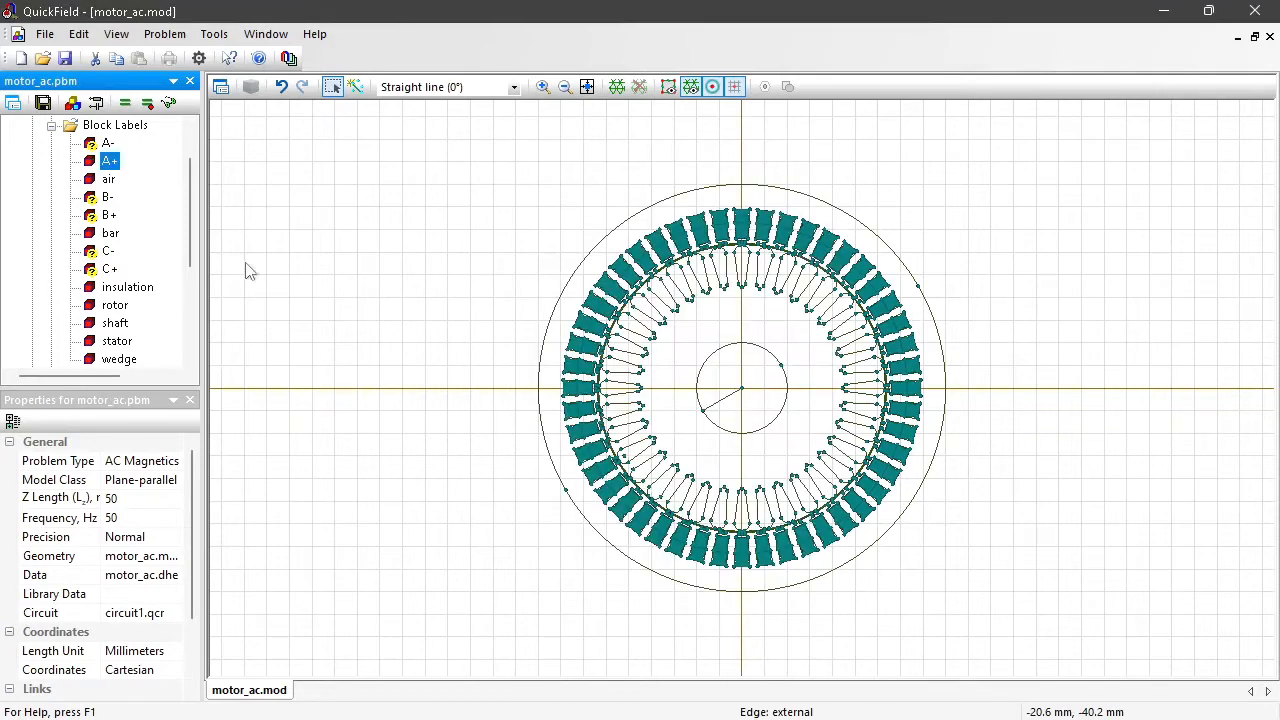
Step: Give the A- block label relative permeability 1, electrical conductivity 46.8e6 S/m and conductors connected in series
{"action": "double_click", "coordinate": [90, 146]}
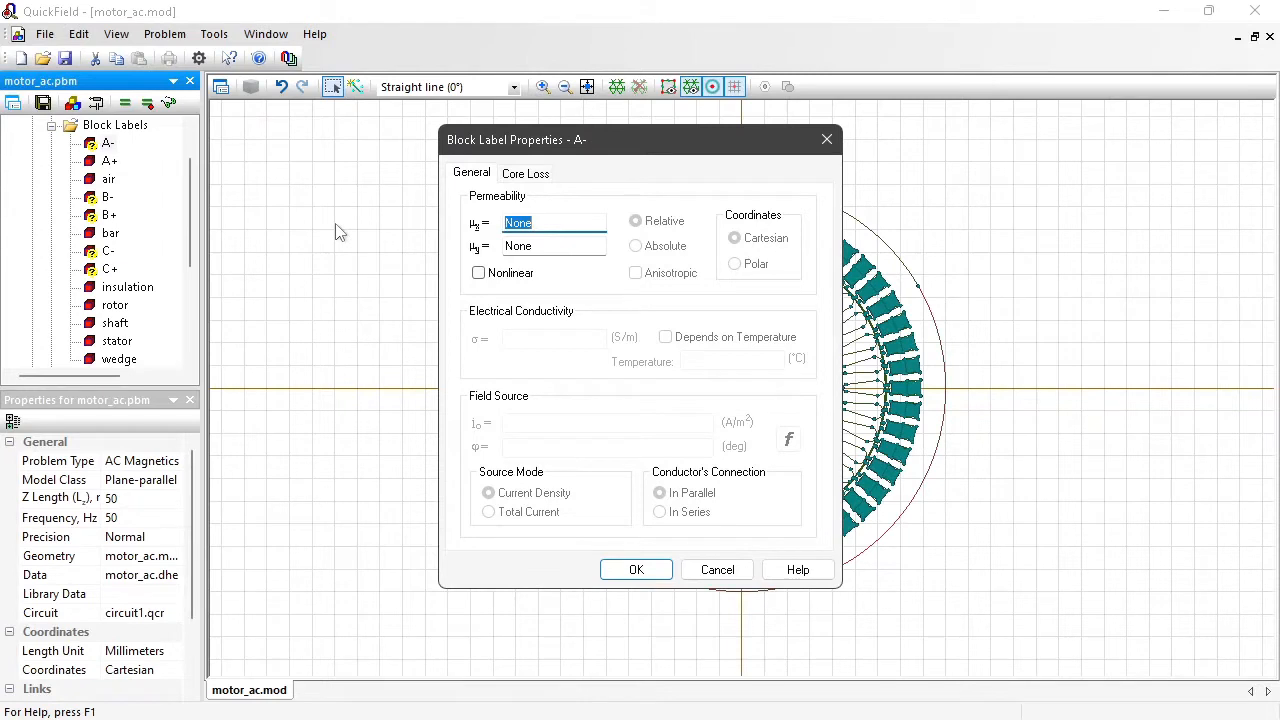
{"action": "type", "text": "1"}
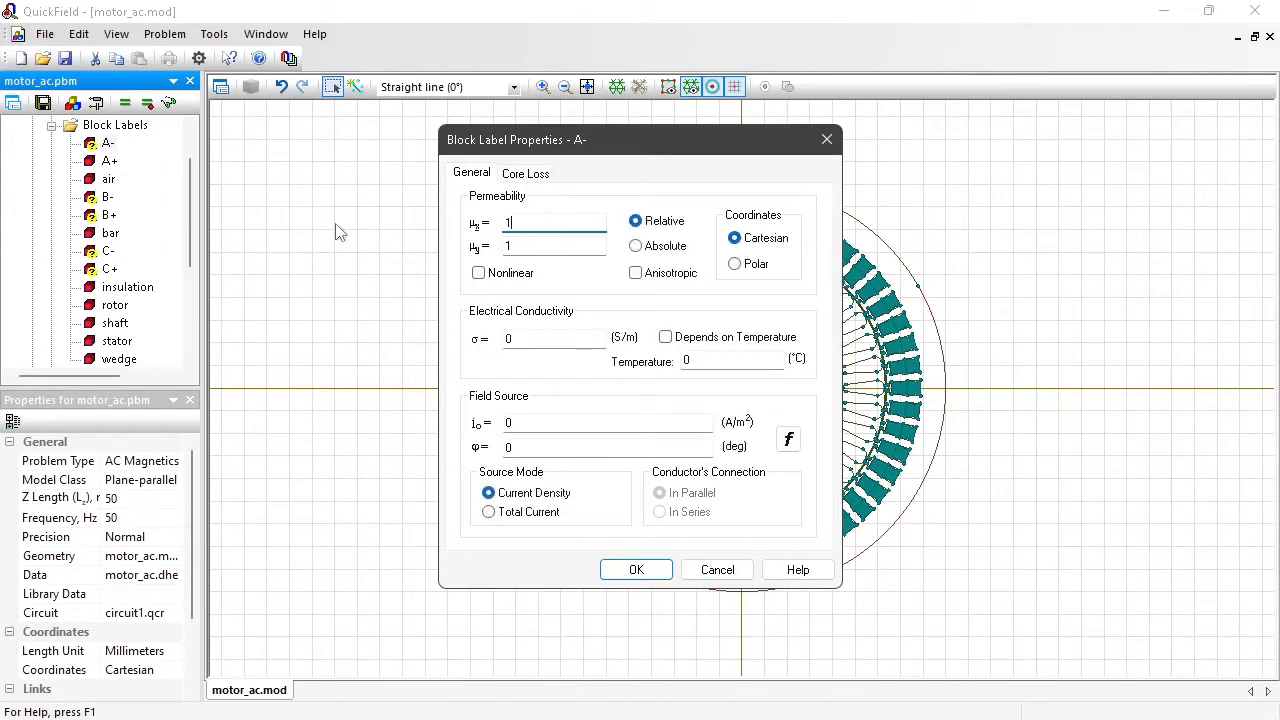
{"action": "double_click", "coordinate": [532, 340]}
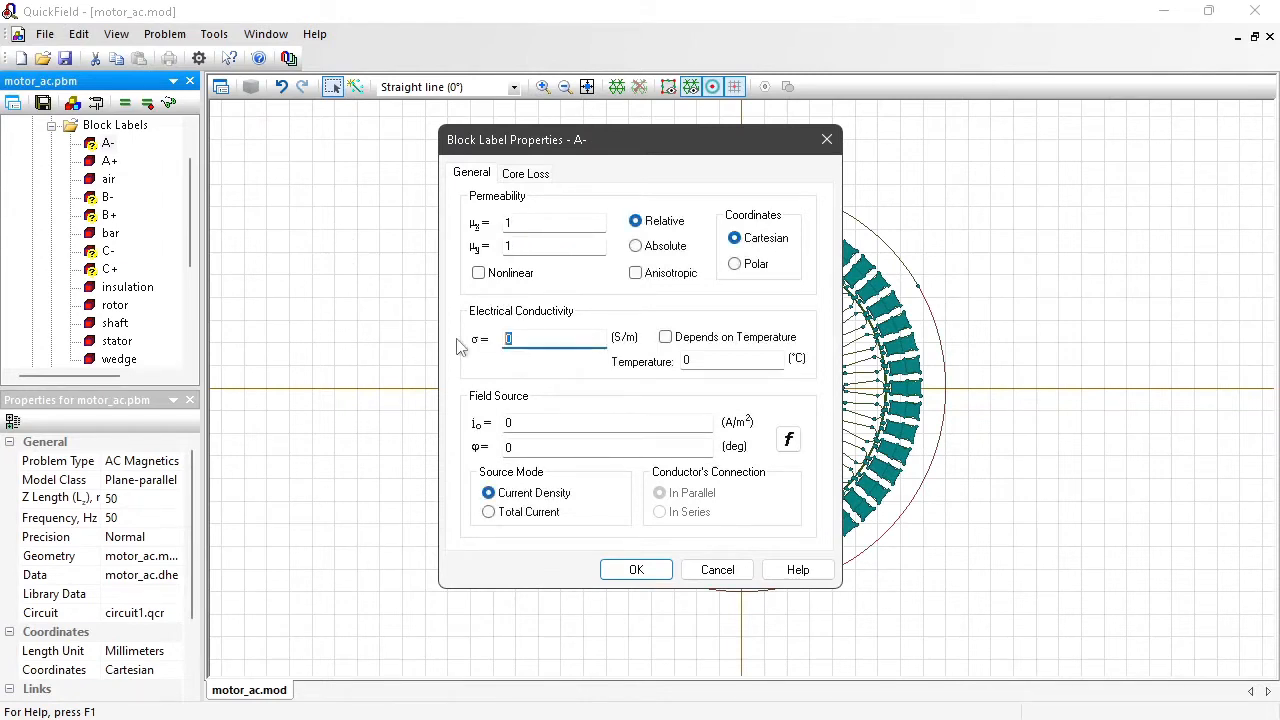
{"action": "type", "text": "46.8e6"}
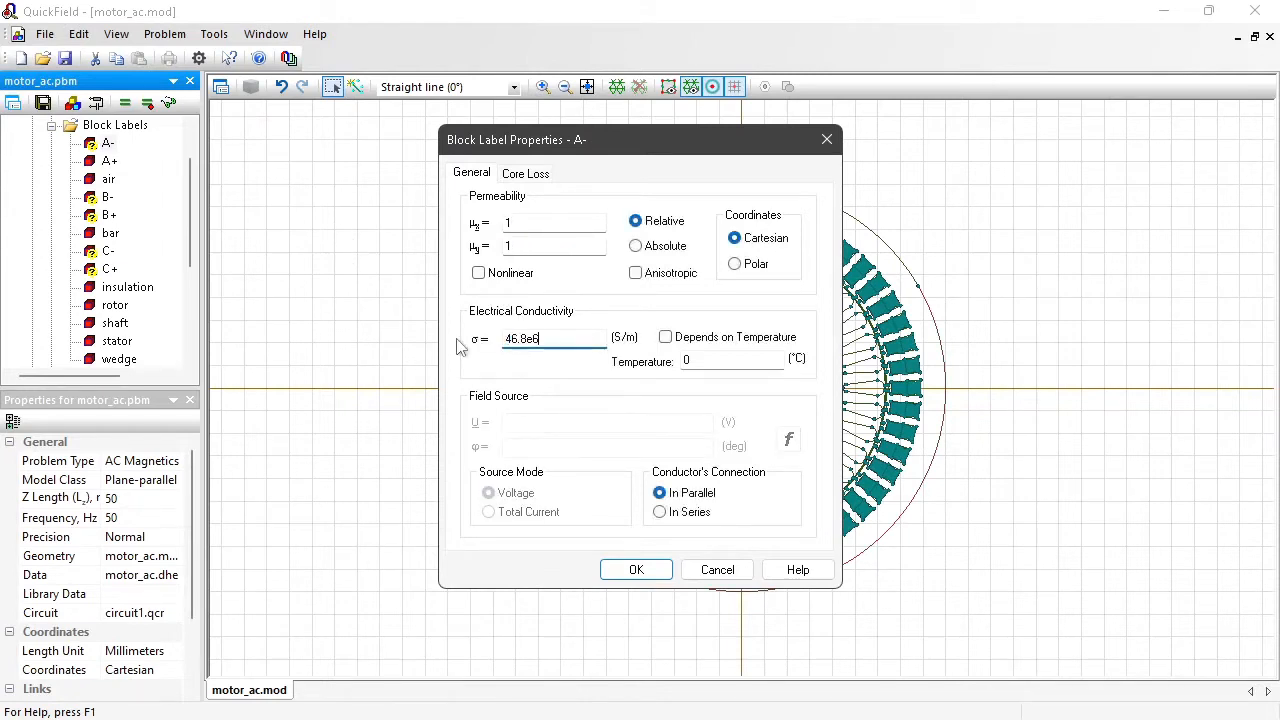
{"action": "left_click", "coordinate": [687, 513]}
{"action": "left_click", "coordinate": [636, 569]}
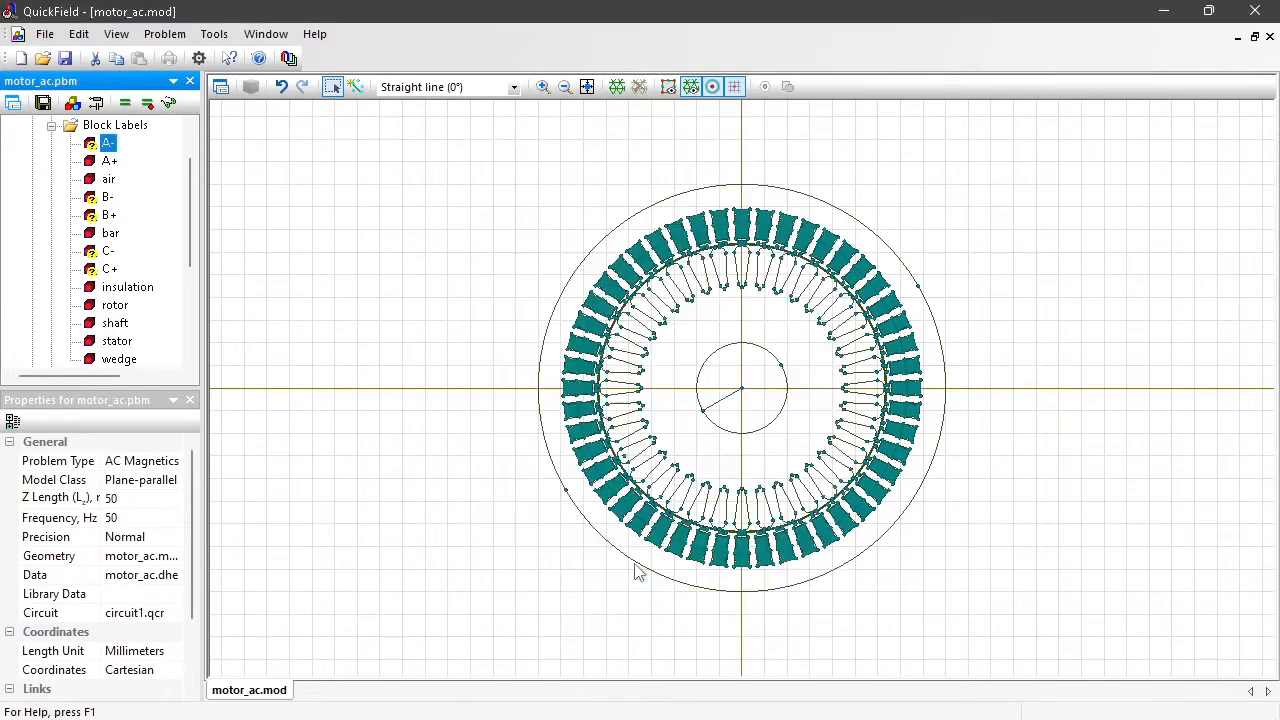
Step: Give the B- block label relative permeability 1, electrical conductivity 46.8e6 S/m and conductors connected in series
{"action": "double_click", "coordinate": [91, 201]}
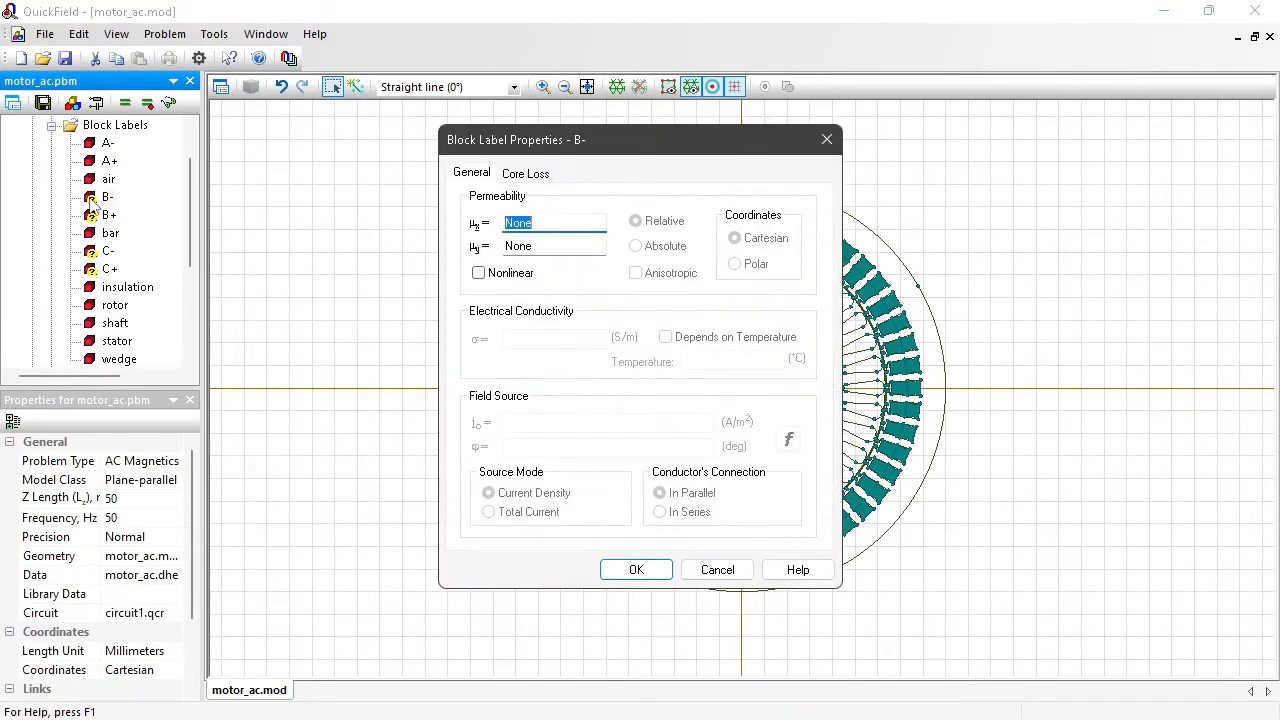
{"action": "type", "text": "1"}
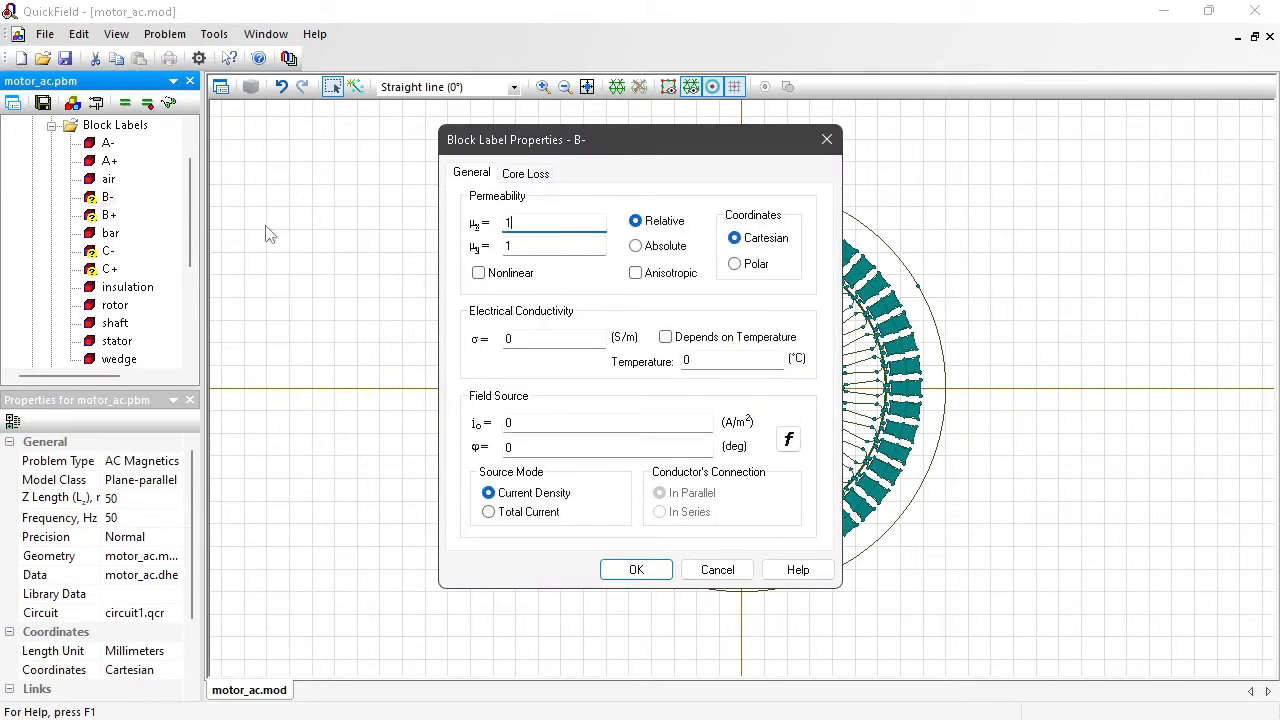
{"action": "left_click_drag", "start_coordinate": [517, 339], "coordinate": [456, 335]}
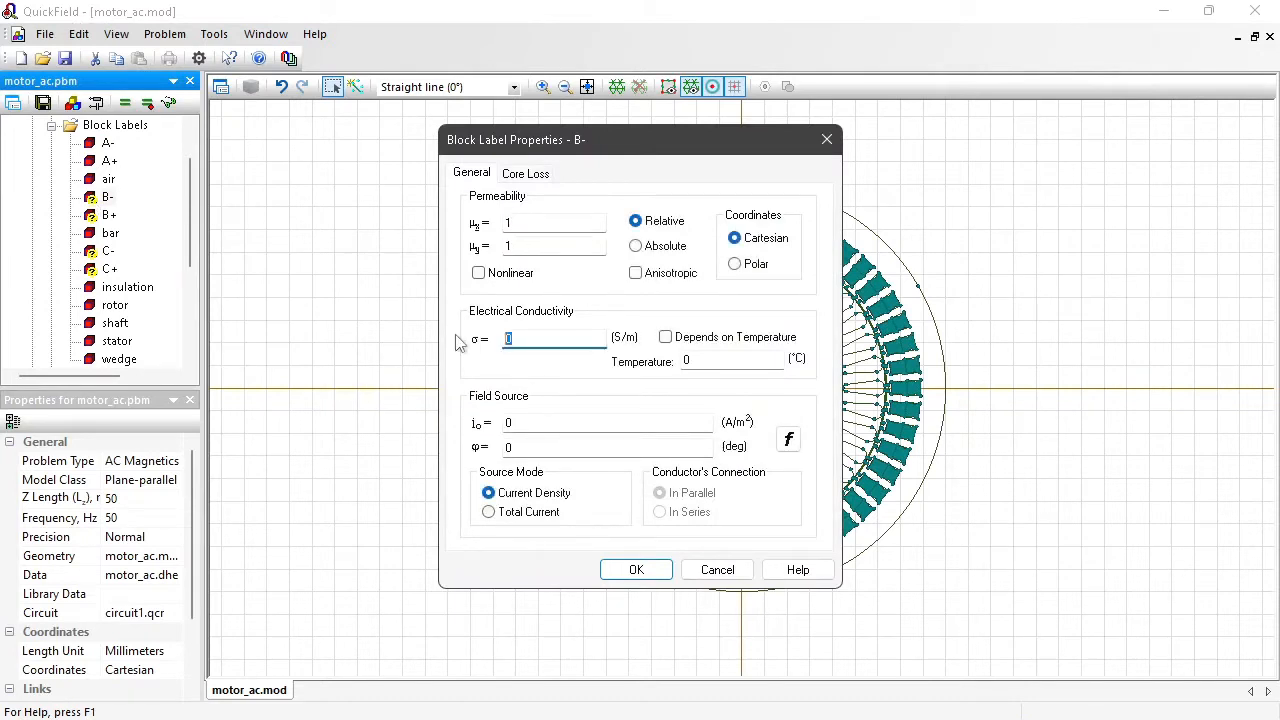
{"action": "type", "text": "46.8e6"}
{"action": "left_click", "coordinate": [692, 513]}
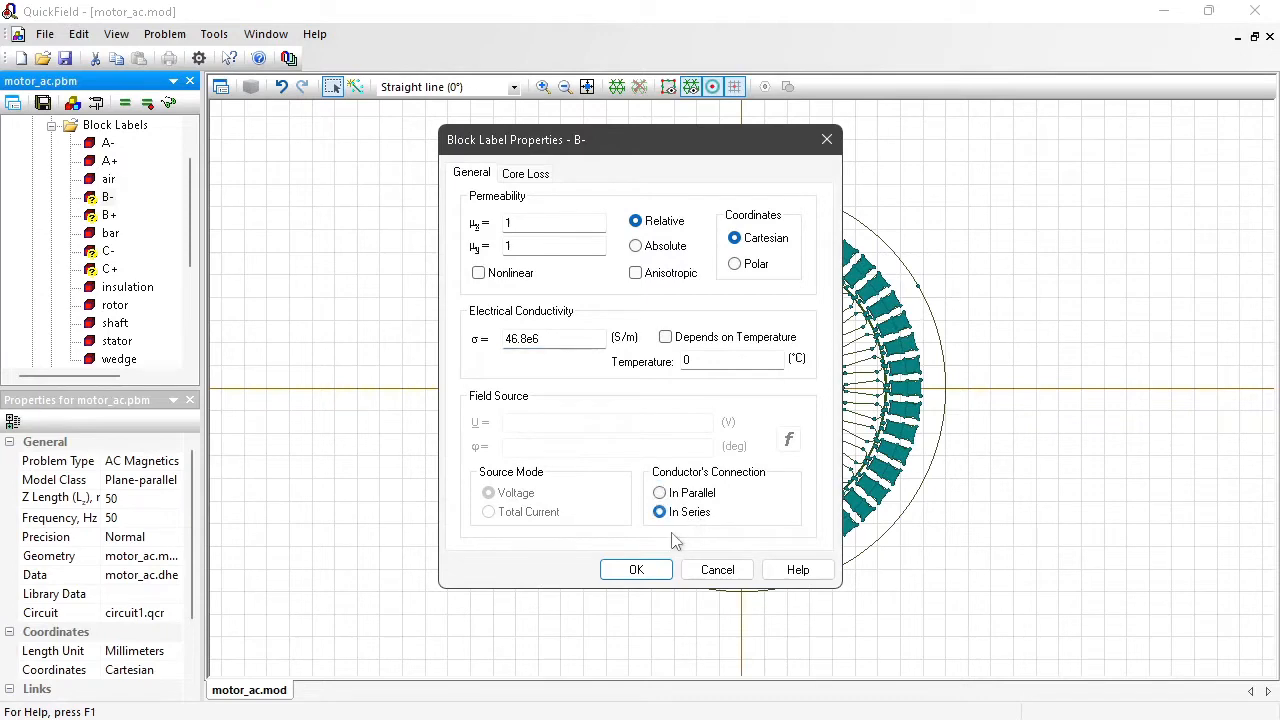
{"action": "left_click", "coordinate": [640, 570]}
Step: Give the B+ block label relative permeability 1, electrical conductivity 46.8e6 S/m and conductors connected in series
{"action": "double_click", "coordinate": [106, 216]}
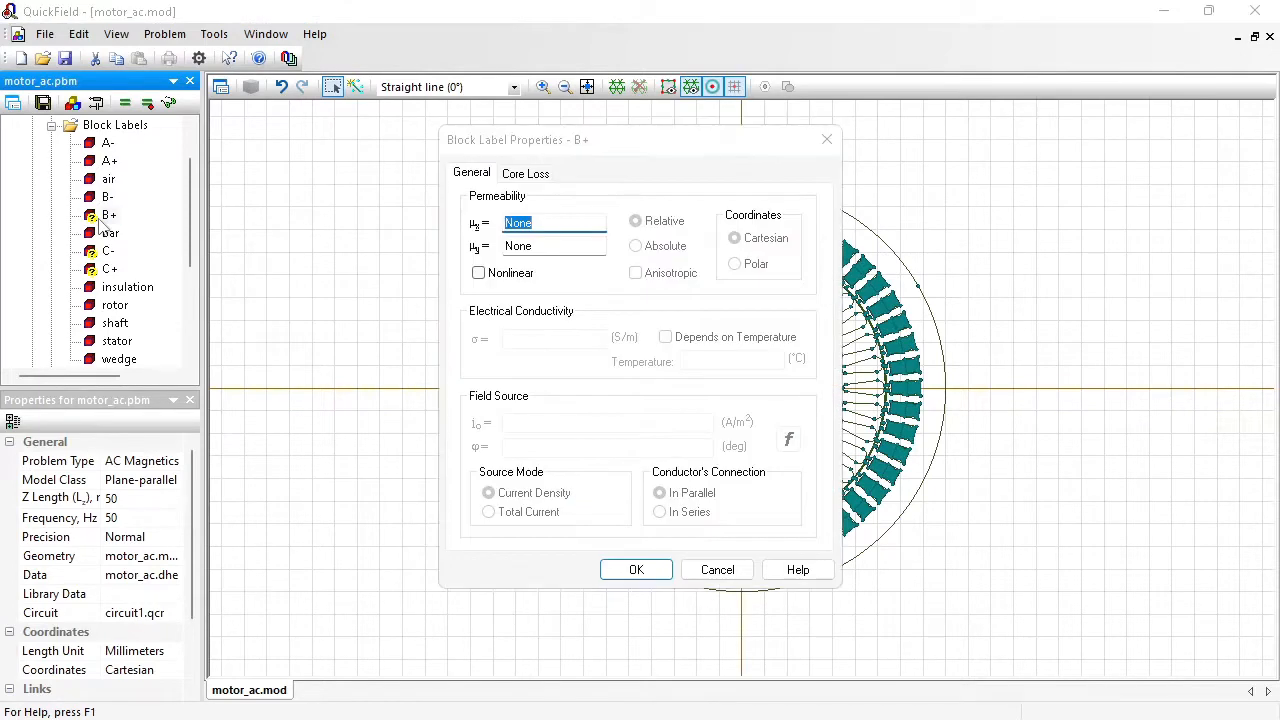
{"action": "type", "text": "1"}
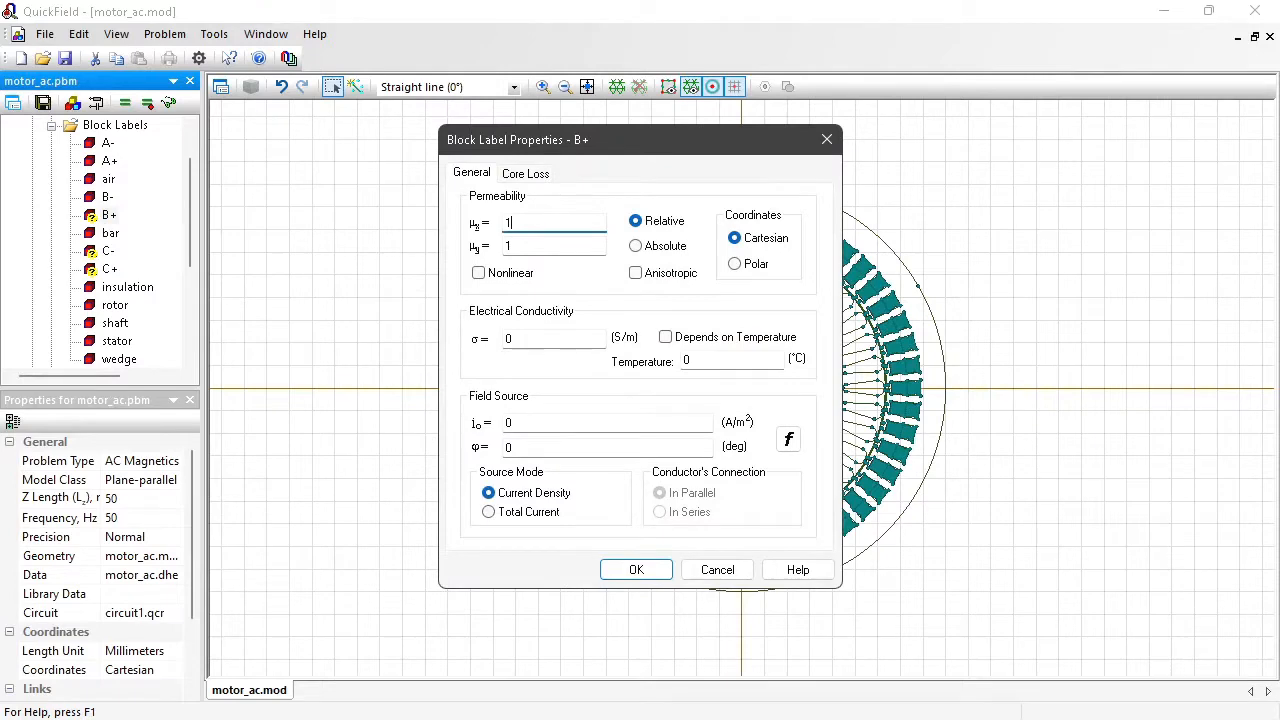
{"action": "key", "text": "Tab"}
{"action": "type", "text": "46.8e6"}
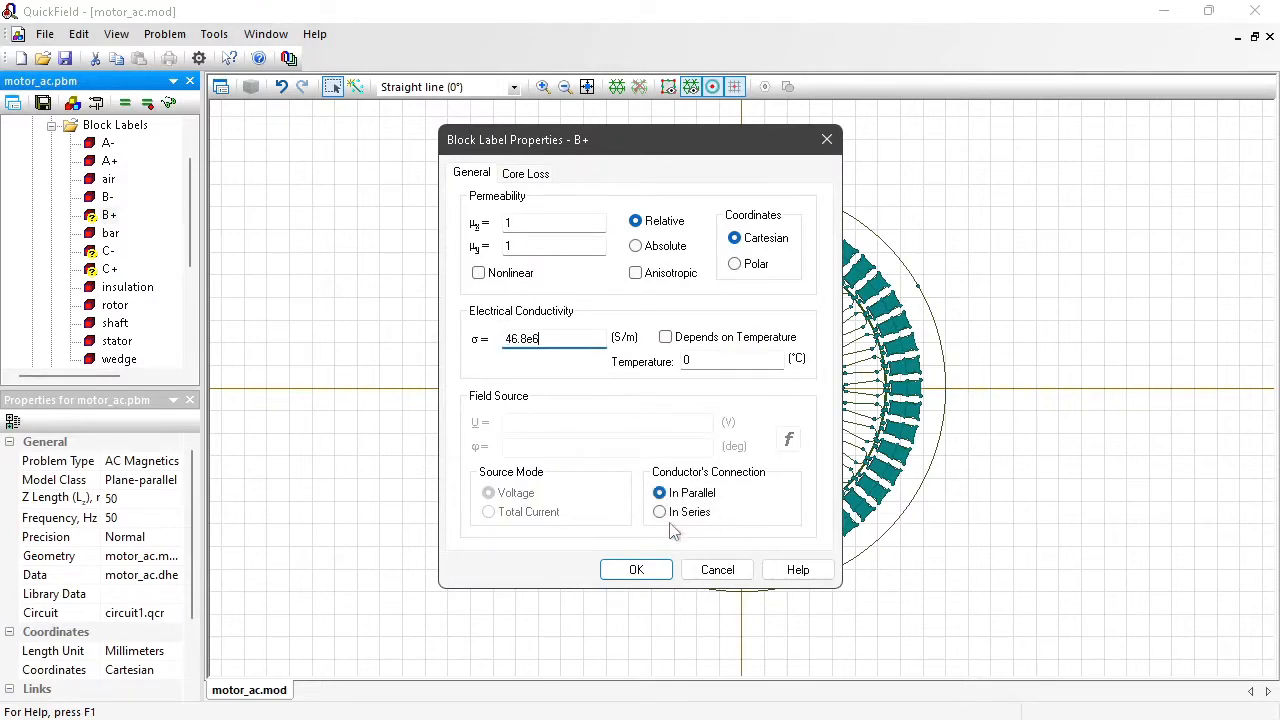
{"action": "left_click", "coordinate": [672, 514]}
{"action": "left_click", "coordinate": [636, 569]}
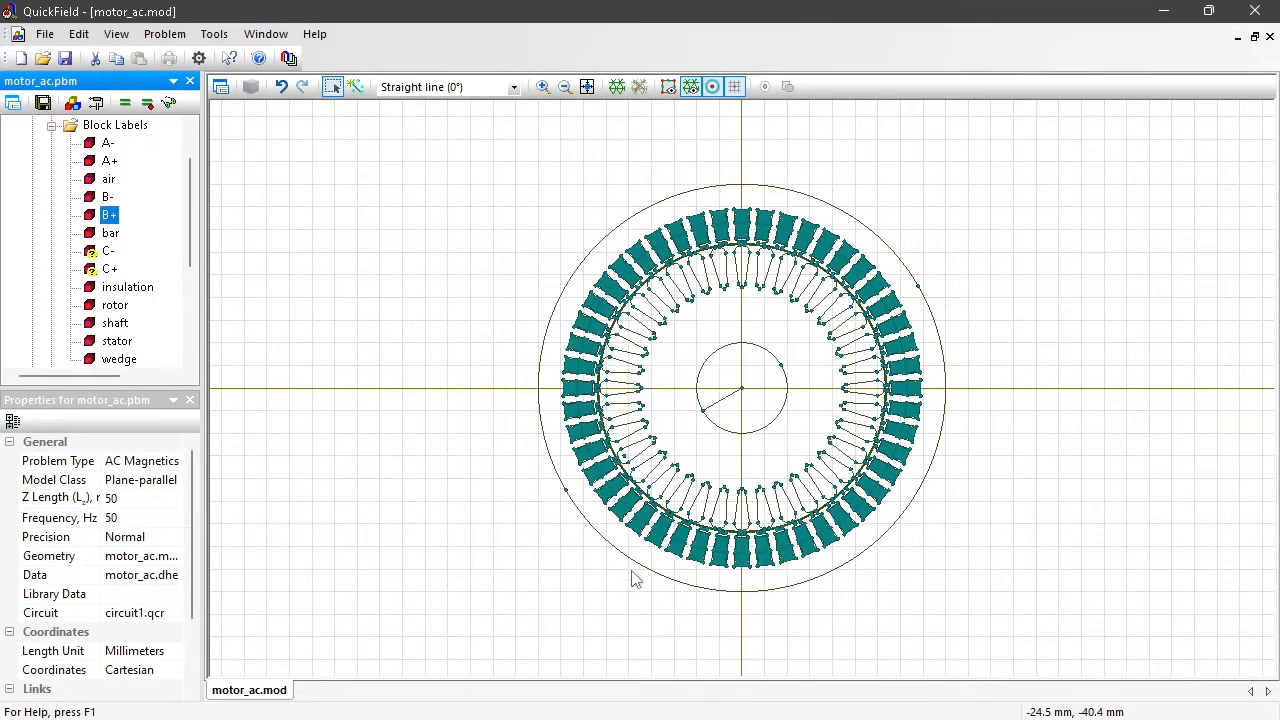
Step: Give the C- block label relative permeability 1, electrical conductivity 46.8e6 S/m and conductors connected in series
{"action": "left_click", "coordinate": [107, 251]}
{"action": "double_click", "coordinate": [104, 253]}
{"action": "type", "text": "1"}
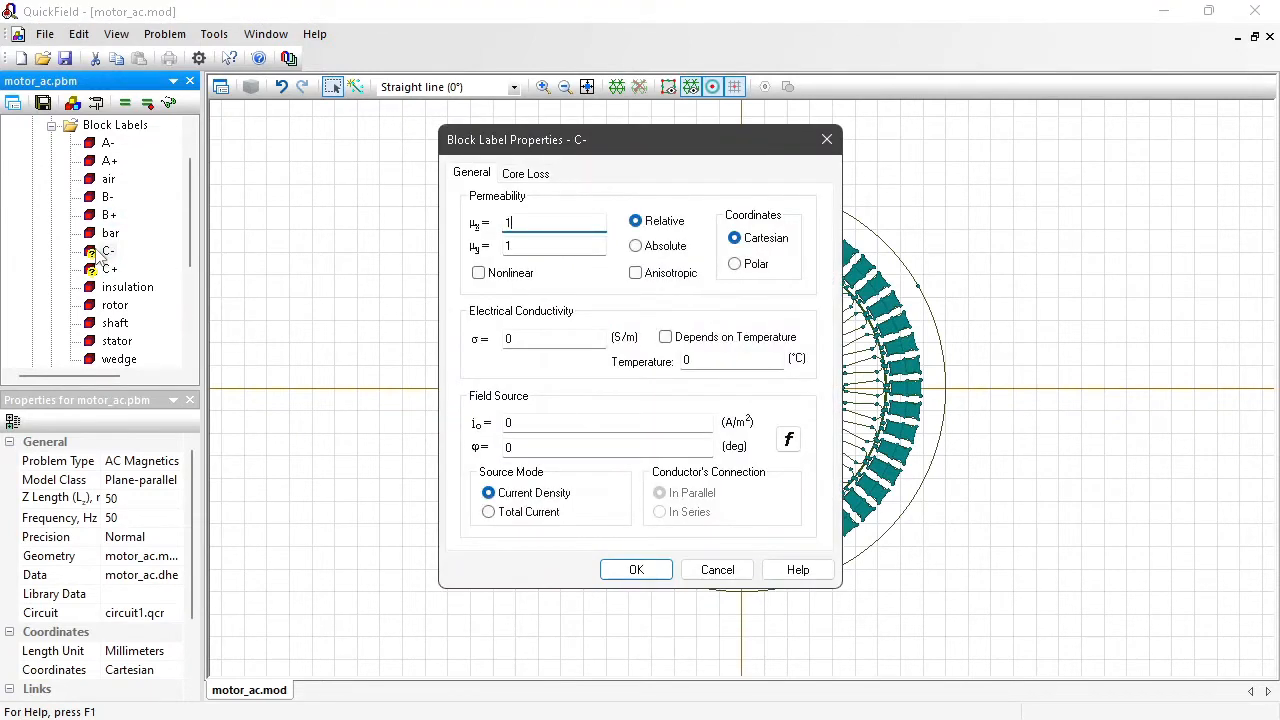
{"action": "key", "text": "Tab"}
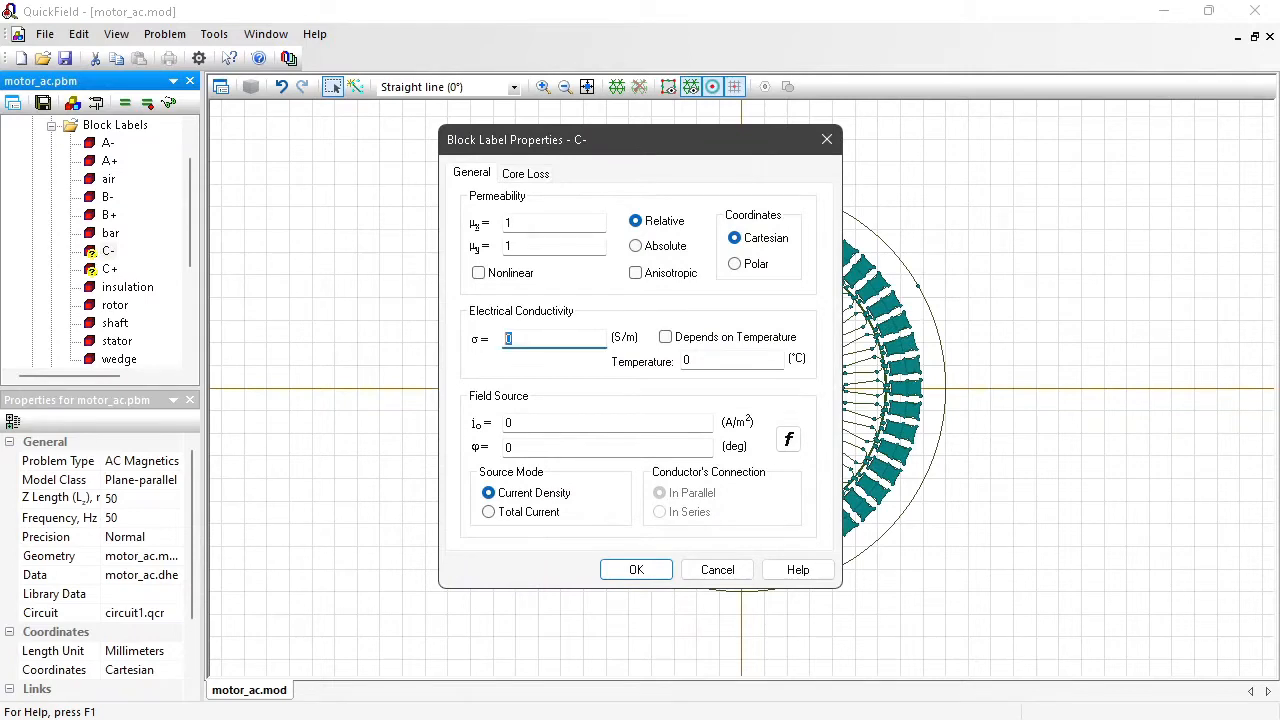
{"action": "type", "text": "46.8e6"}
{"action": "left_click", "coordinate": [700, 513]}
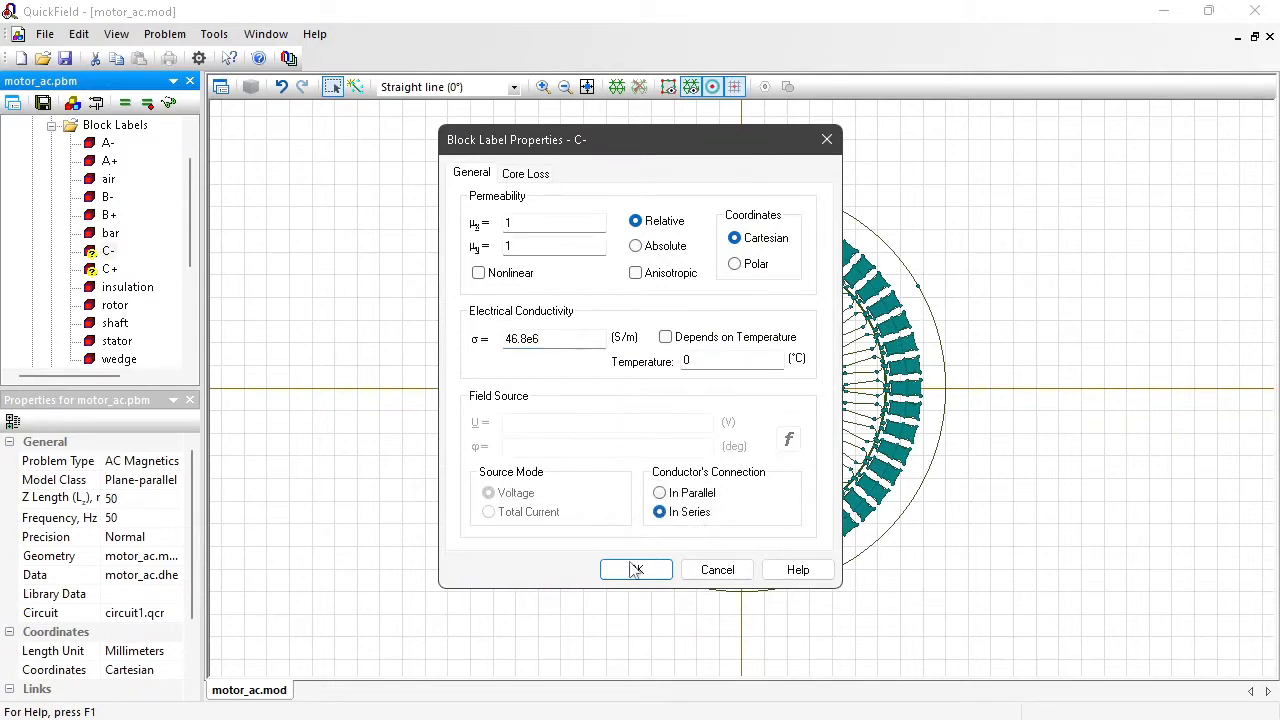
{"action": "left_click", "coordinate": [634, 570]}
Step: Give the C+ block label relative permeability 1, electrical conductivity 46.8e6 S/m and conductors connected in series
{"action": "left_click", "coordinate": [103, 270]}
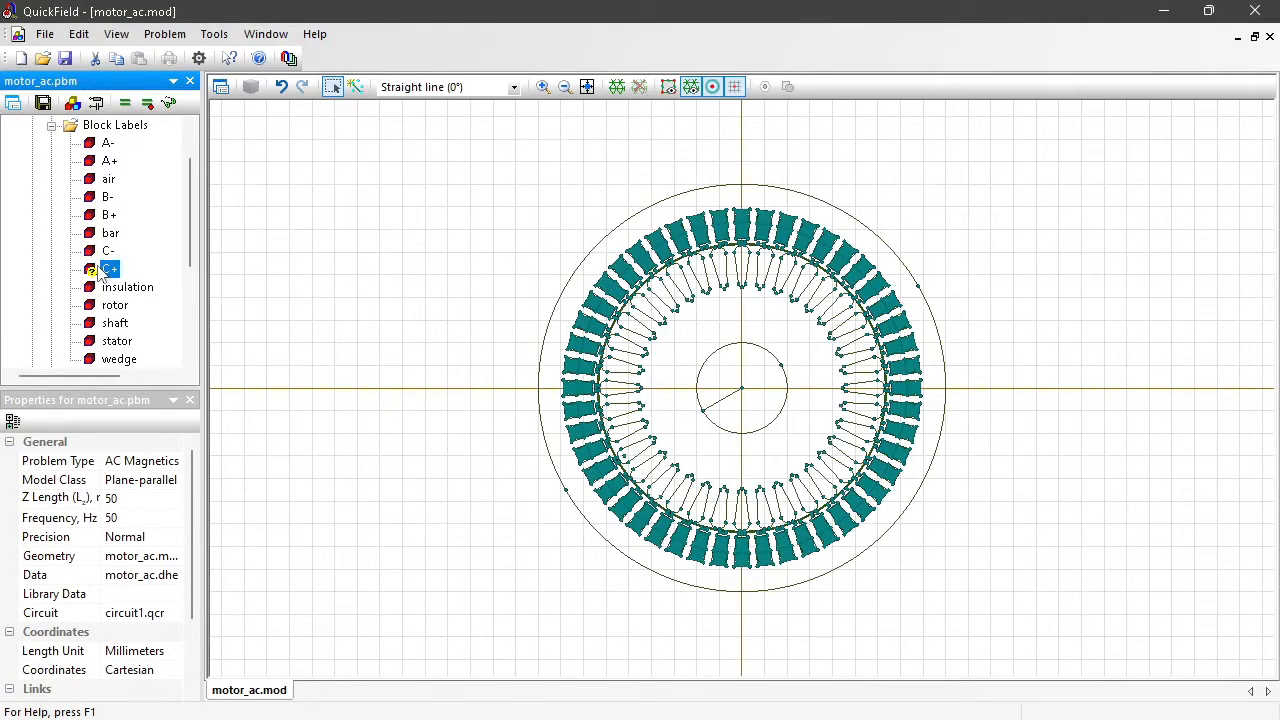
{"action": "double_click", "coordinate": [97, 271]}
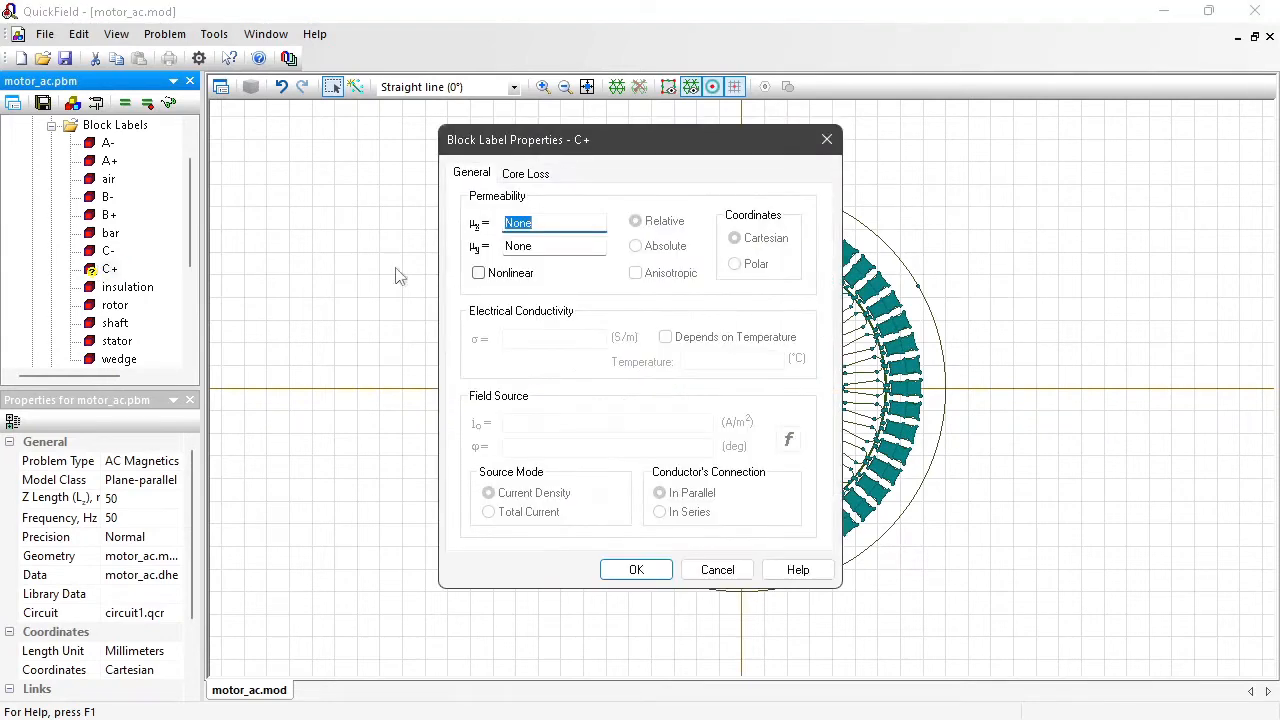
{"action": "type", "text": "1"}
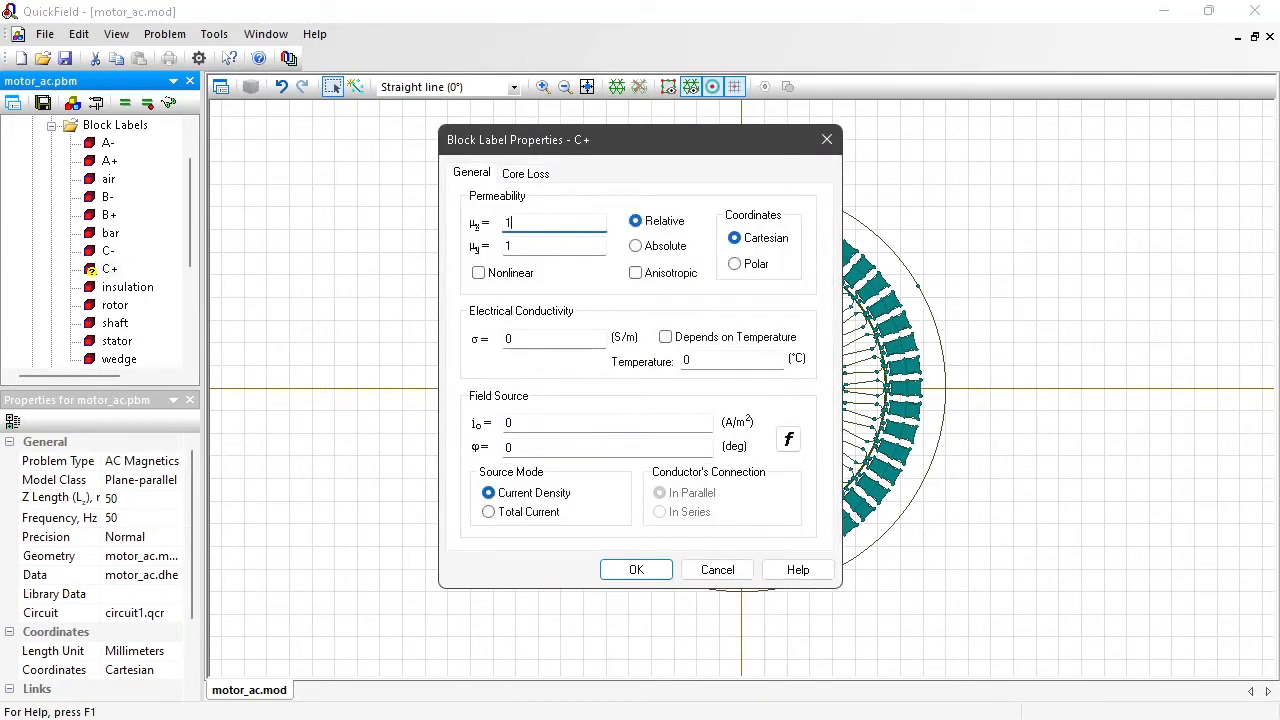
{"action": "left_click_drag", "start_coordinate": [533, 341], "coordinate": [394, 334]}
{"action": "key", "text": "ctrl+v"}
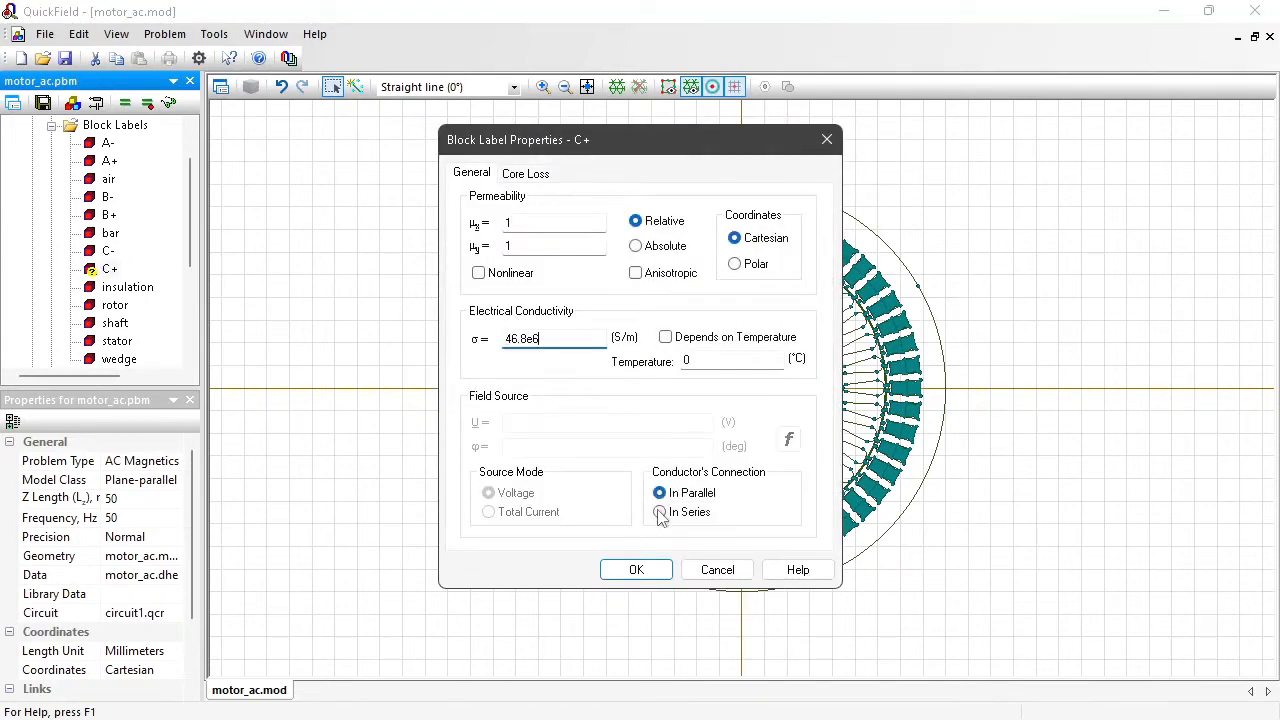
{"action": "left_click", "coordinate": [662, 513]}
{"action": "left_click", "coordinate": [637, 570]}
Step: Apply a magnetic potential boundary condition of 0 Wb/m to the external edge label
{"action": "scroll", "coordinate": [193, 236], "scroll_direction": "down", "scroll_amount": 2}
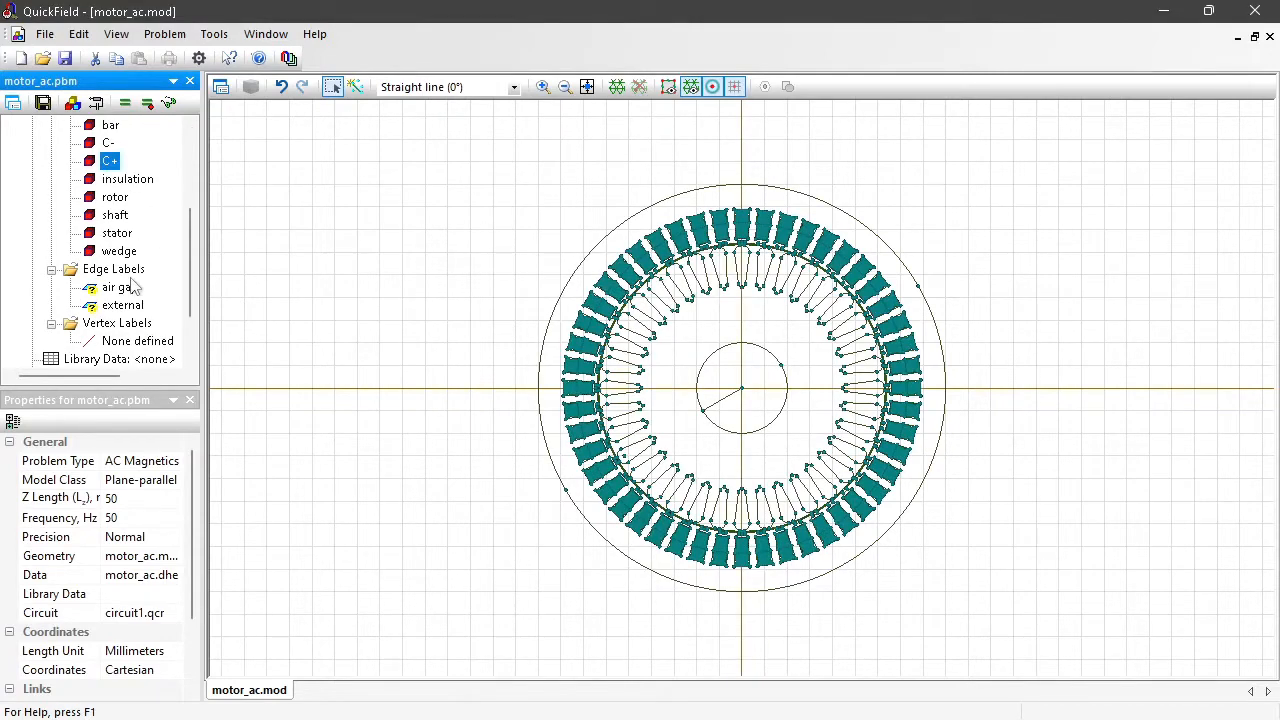
{"action": "left_click", "coordinate": [115, 306]}
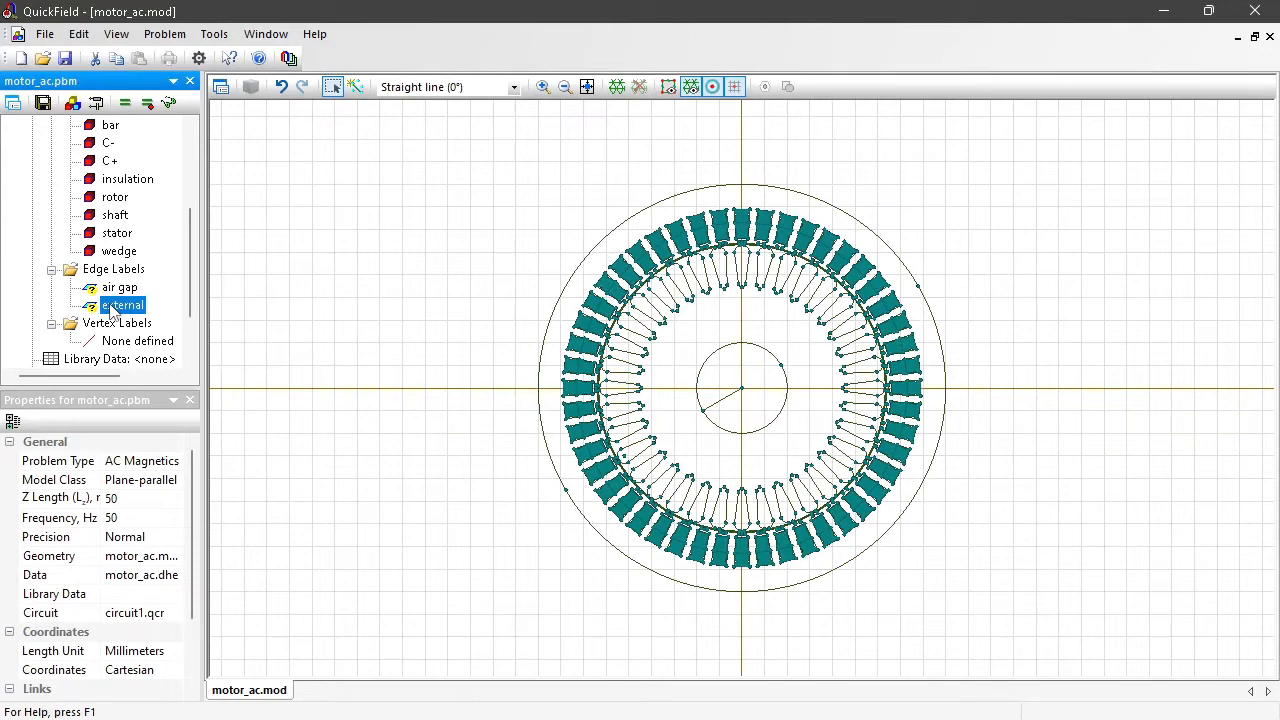
{"action": "double_click", "coordinate": [118, 306]}
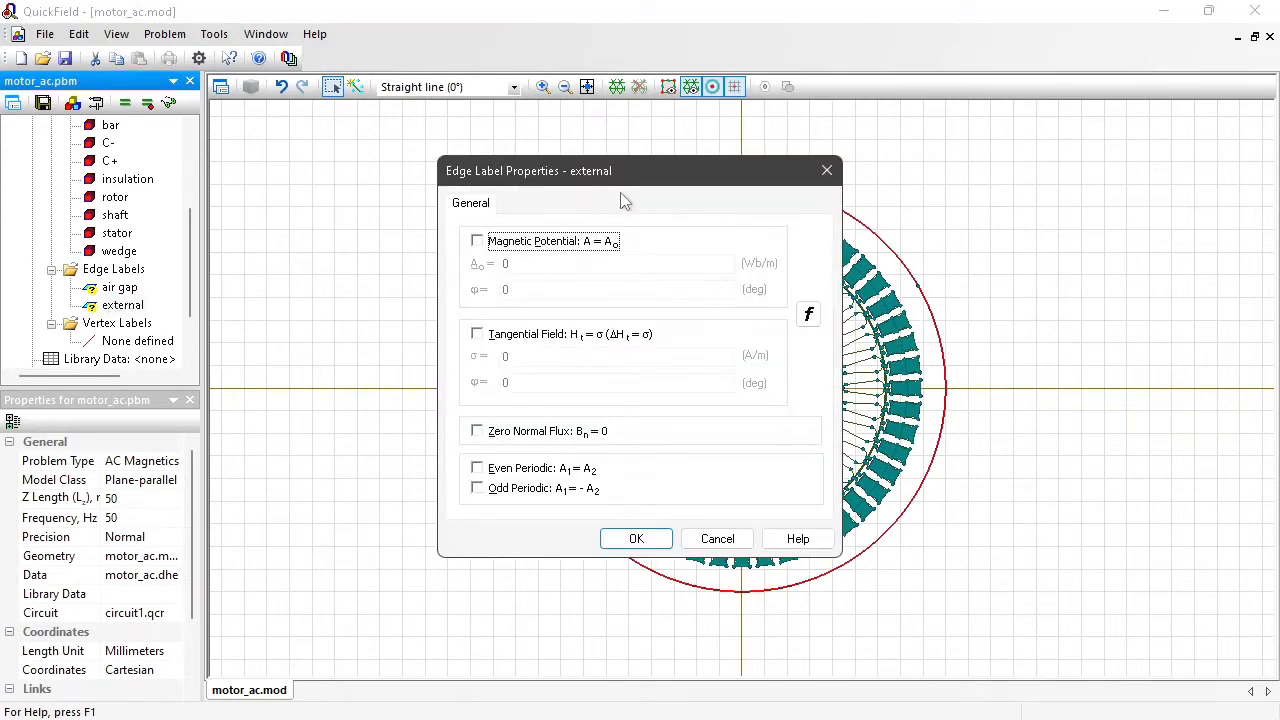
{"action": "left_click_drag", "start_coordinate": [535, 176], "coordinate": [239, 149]}
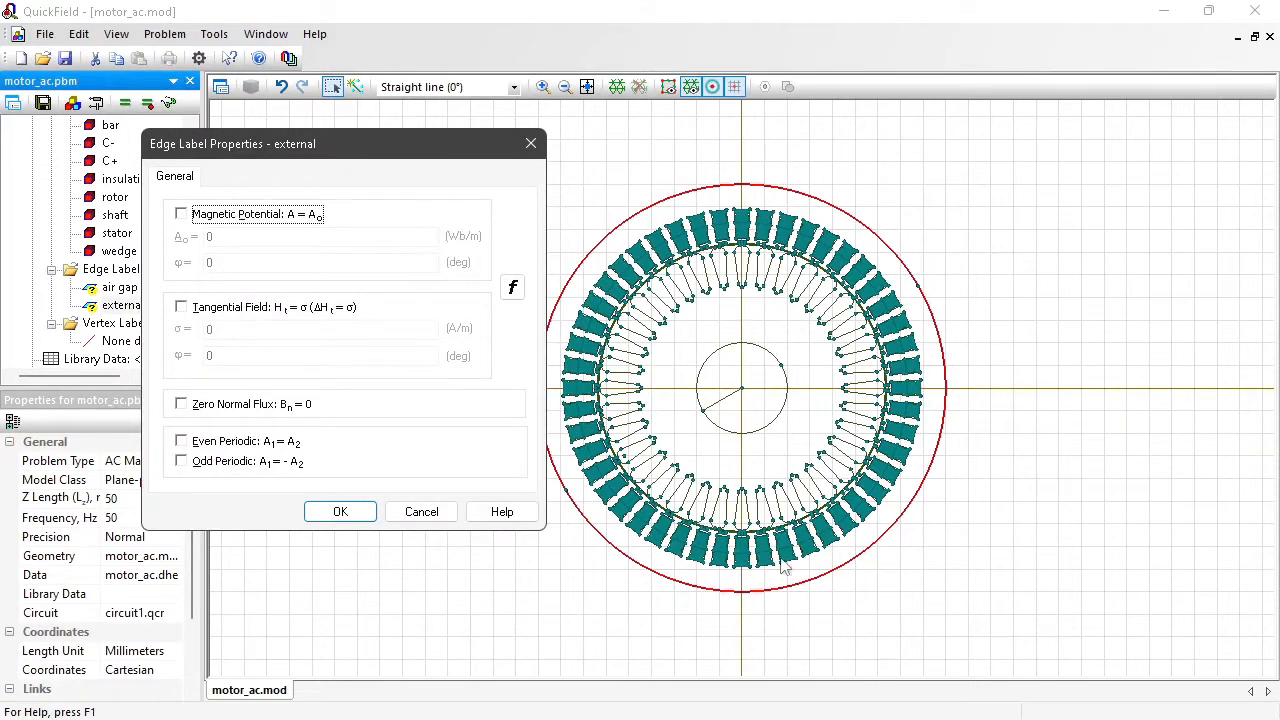
{"action": "left_click", "coordinate": [181, 214]}
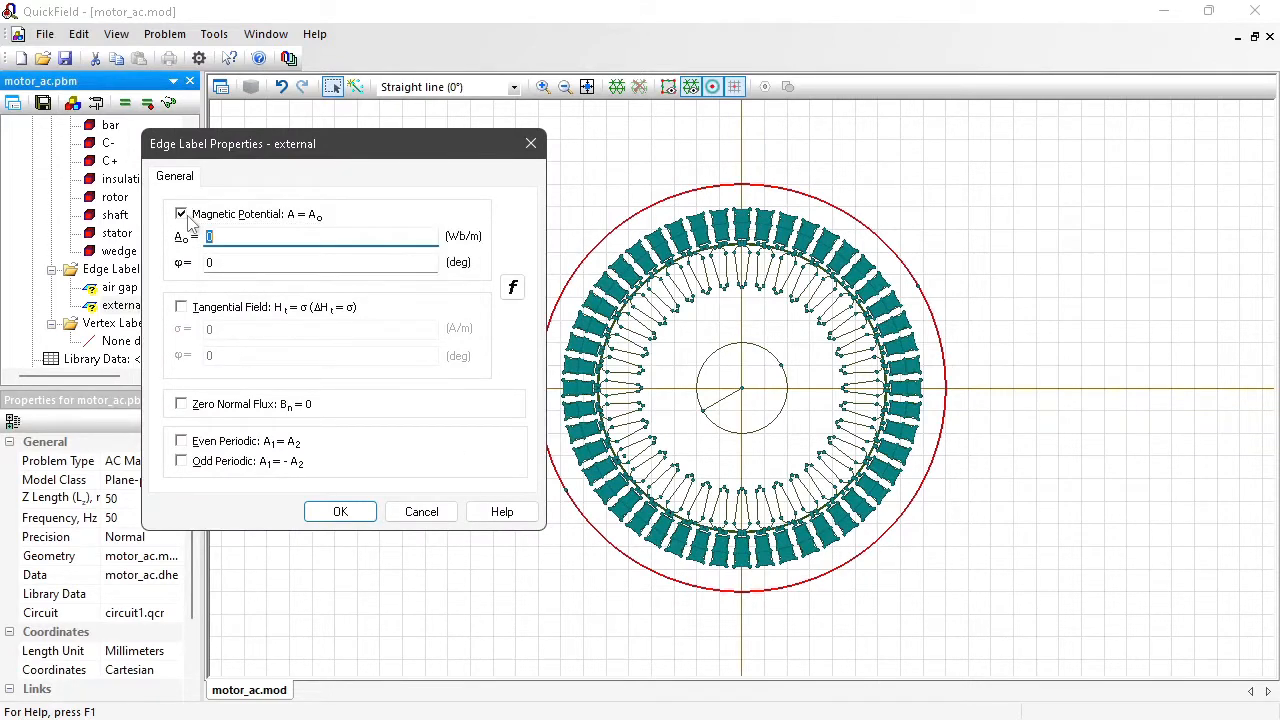
{"action": "left_click", "coordinate": [340, 513]}
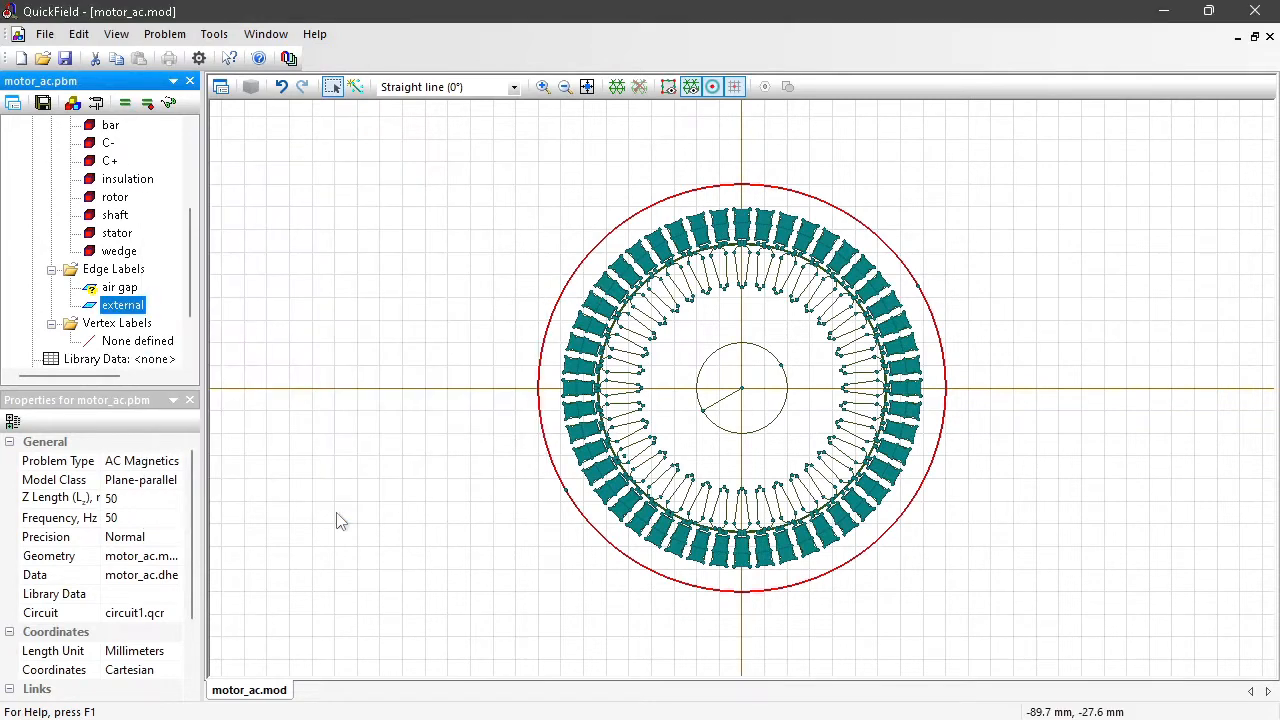
Step: Define the air gap edge label without any boundary condition
{"action": "left_click", "coordinate": [116, 289]}
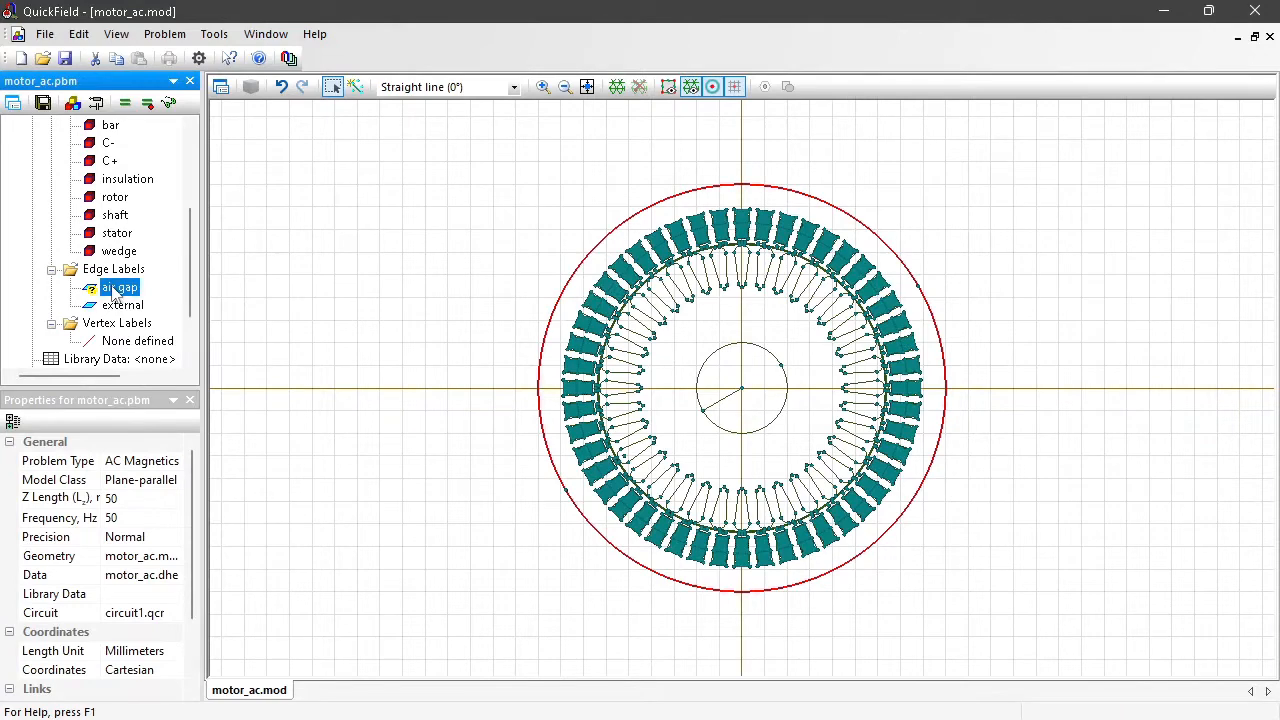
{"action": "double_click", "coordinate": [116, 289]}
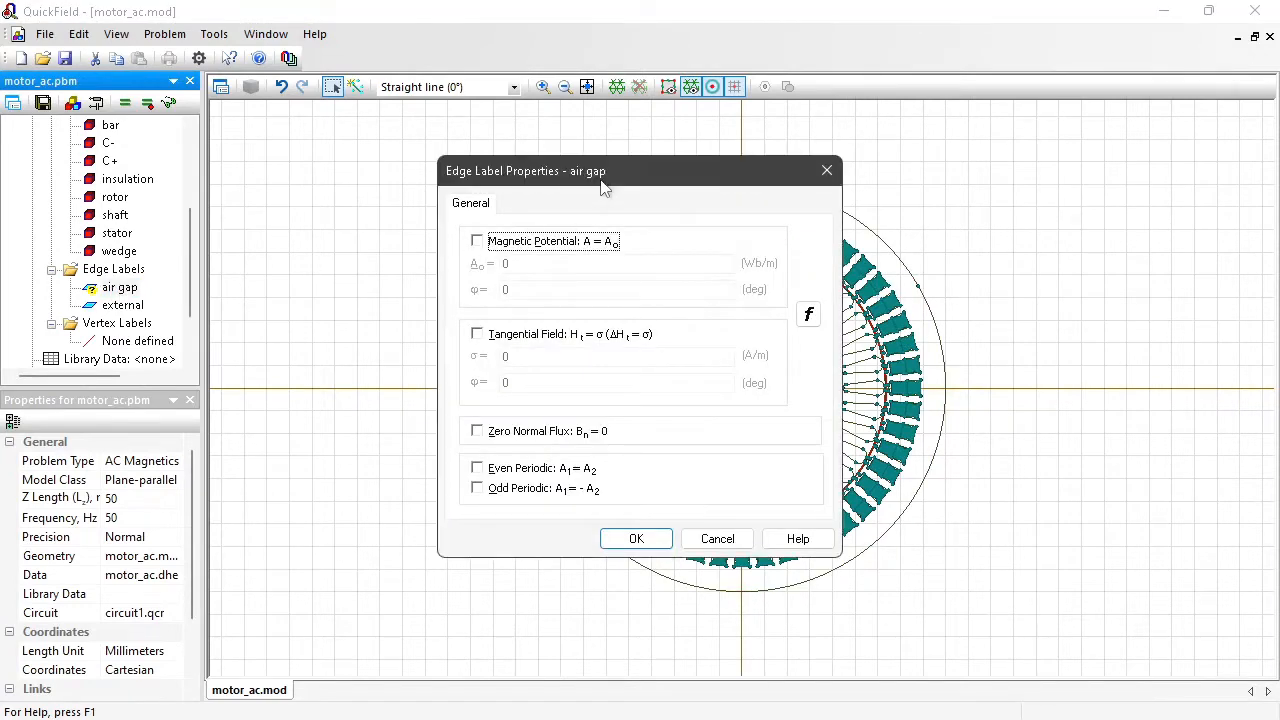
{"action": "left_click_drag", "start_coordinate": [604, 188], "coordinate": [381, 154]}
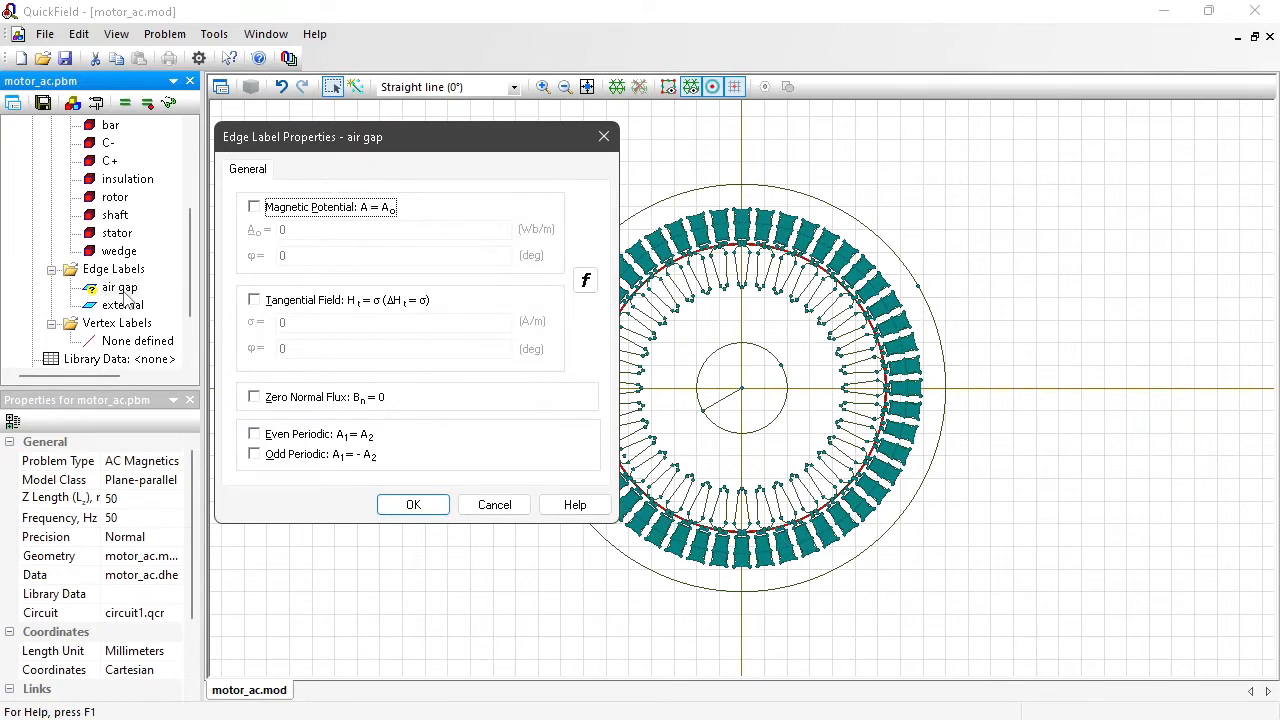
{"action": "left_click", "coordinate": [414, 505]}
{"action": "left_click", "coordinate": [106, 290]}
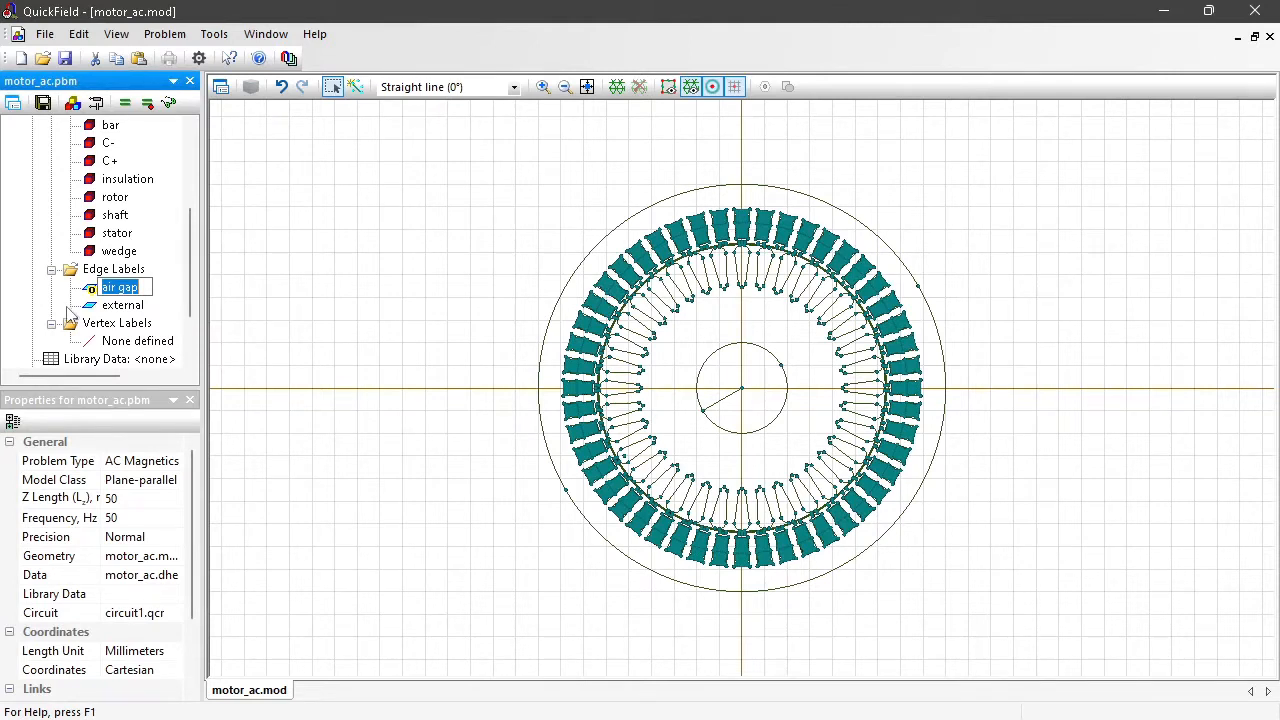
{"action": "left_click", "coordinate": [189, 301]}
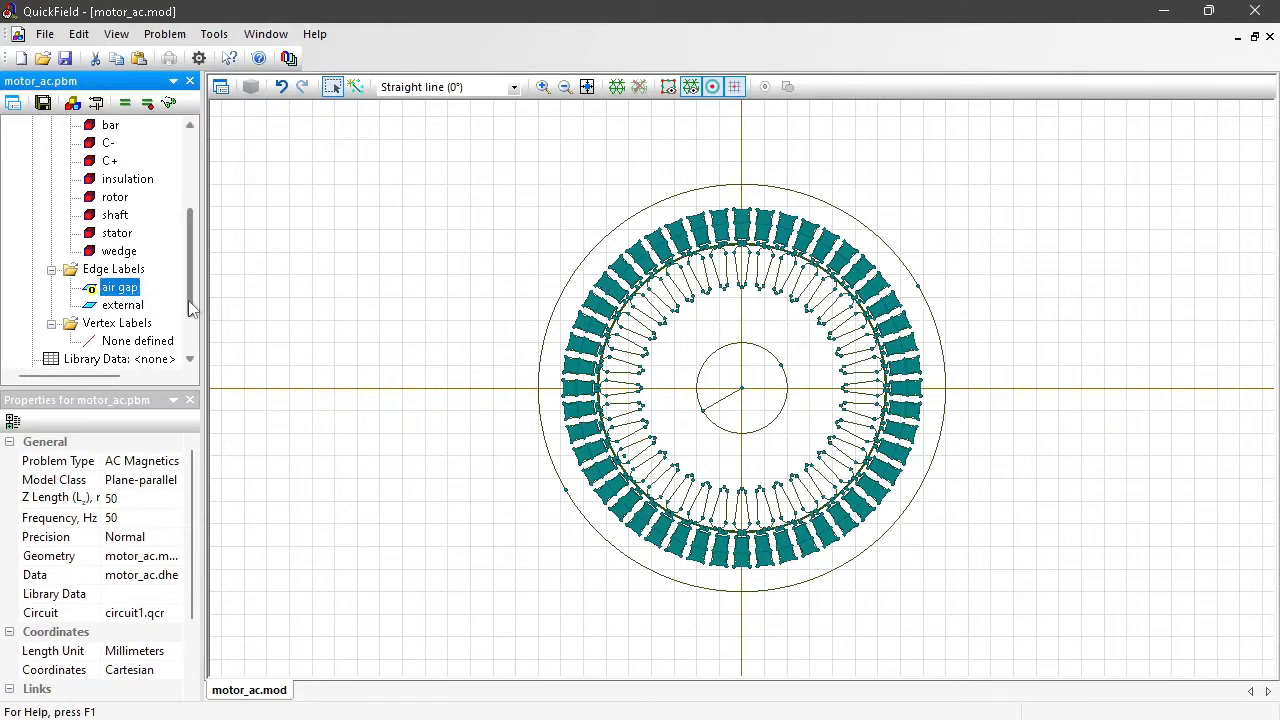
Step: Open the problem's circuit1.qcr circuit for editing
{"action": "scroll", "coordinate": [189, 344], "scroll_direction": "down", "scroll_amount": 2}
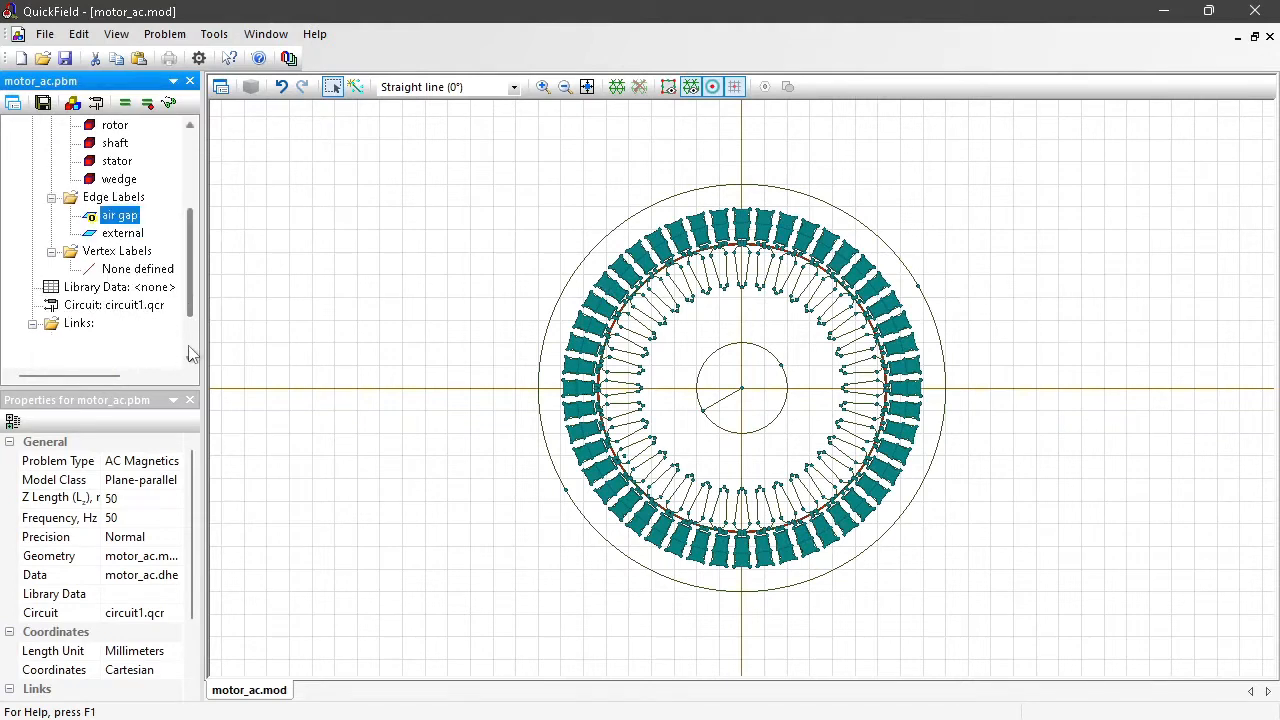
{"action": "double_click", "coordinate": [114, 307]}
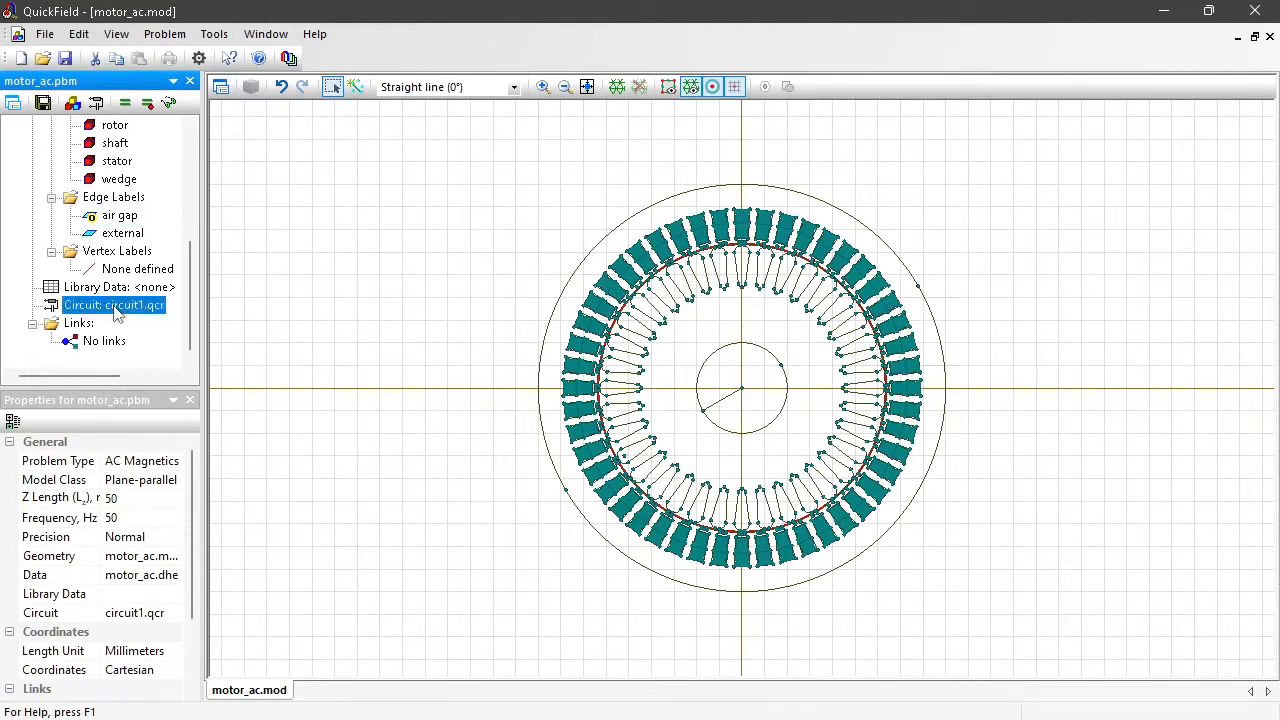
{"action": "left_click", "coordinate": [704, 411]}
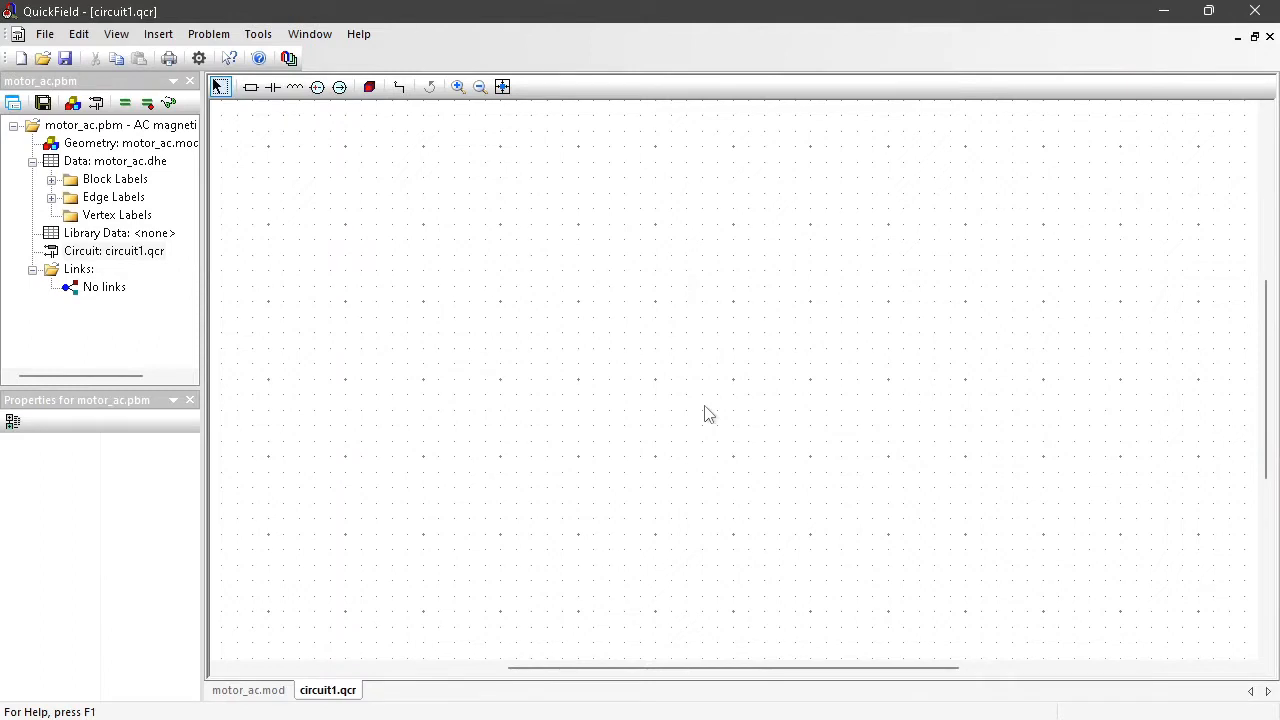
Step: Place circuit blocks for A-, B- and C- in one column, A+, B+ and C+ in a second column, and bar below them
{"action": "left_click", "coordinate": [51, 180]}
{"action": "left_click_drag", "start_coordinate": [107, 143], "coordinate": [483, 178]}
{"action": "left_click", "coordinate": [110, 161]}
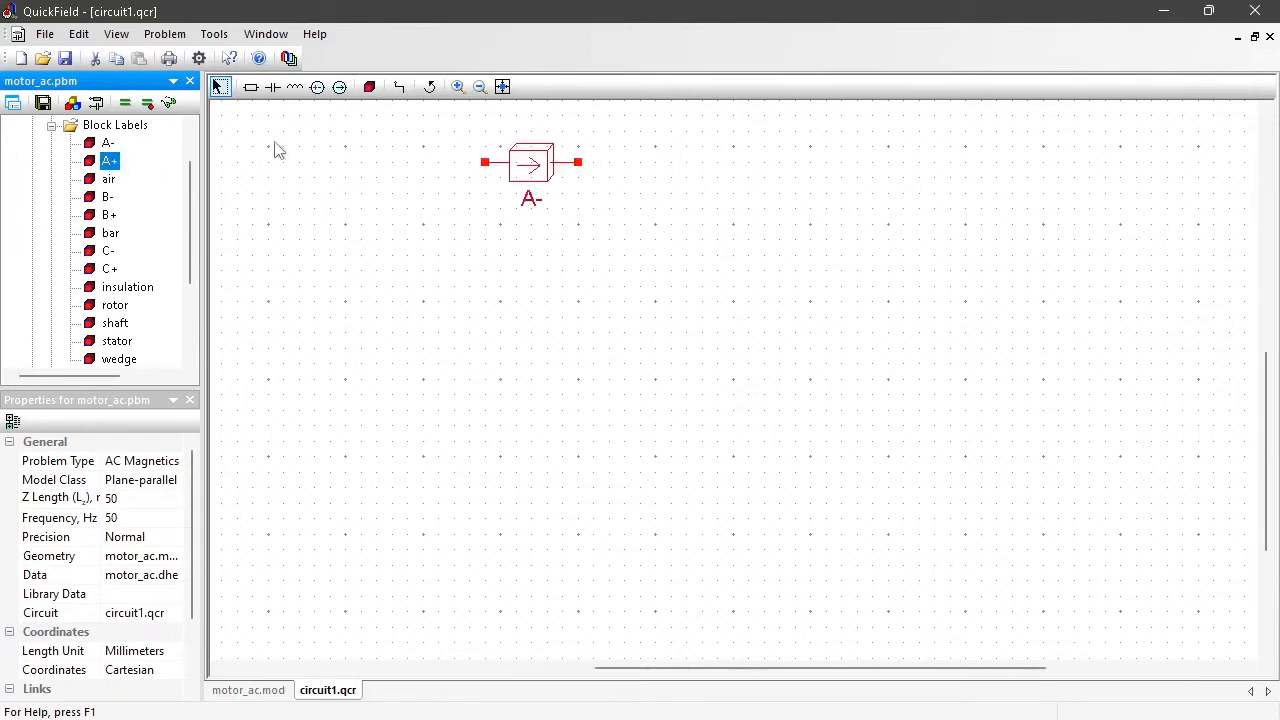
{"action": "left_click_drag", "start_coordinate": [278, 150], "coordinate": [674, 162]}
{"action": "left_click_drag", "start_coordinate": [107, 197], "coordinate": [685, 238]}
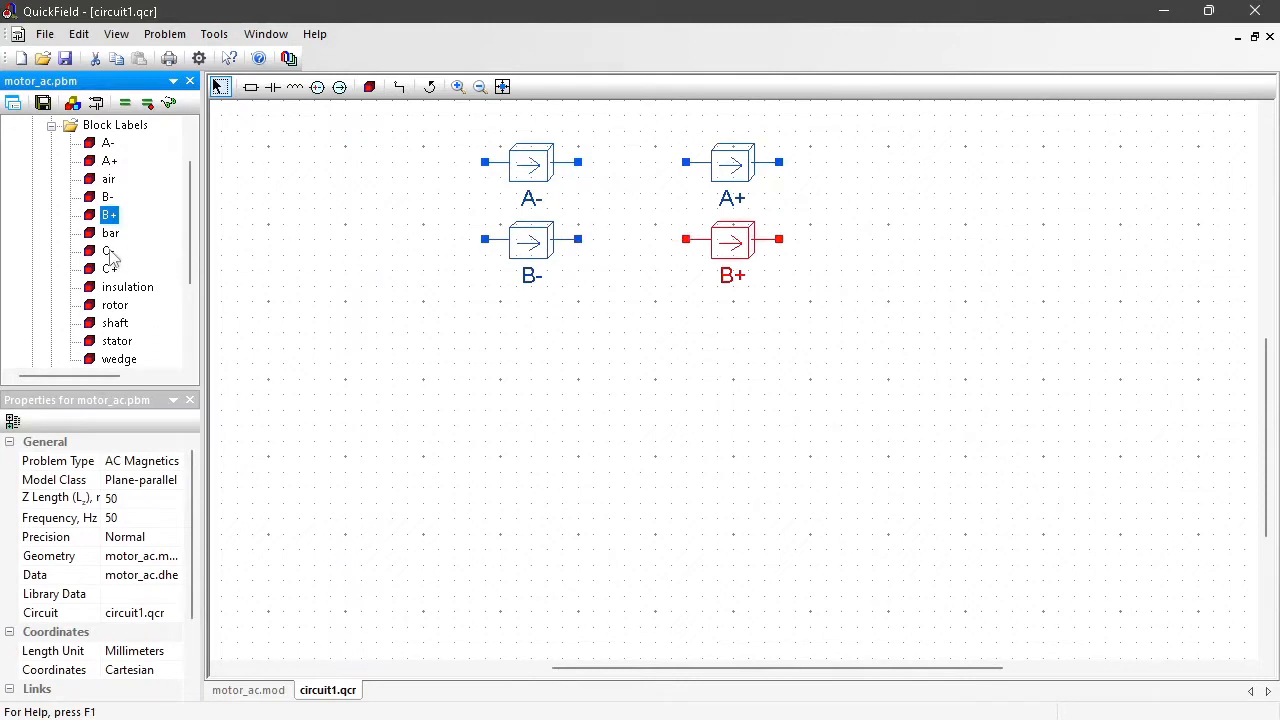
{"action": "left_click_drag", "start_coordinate": [108, 251], "coordinate": [487, 330]}
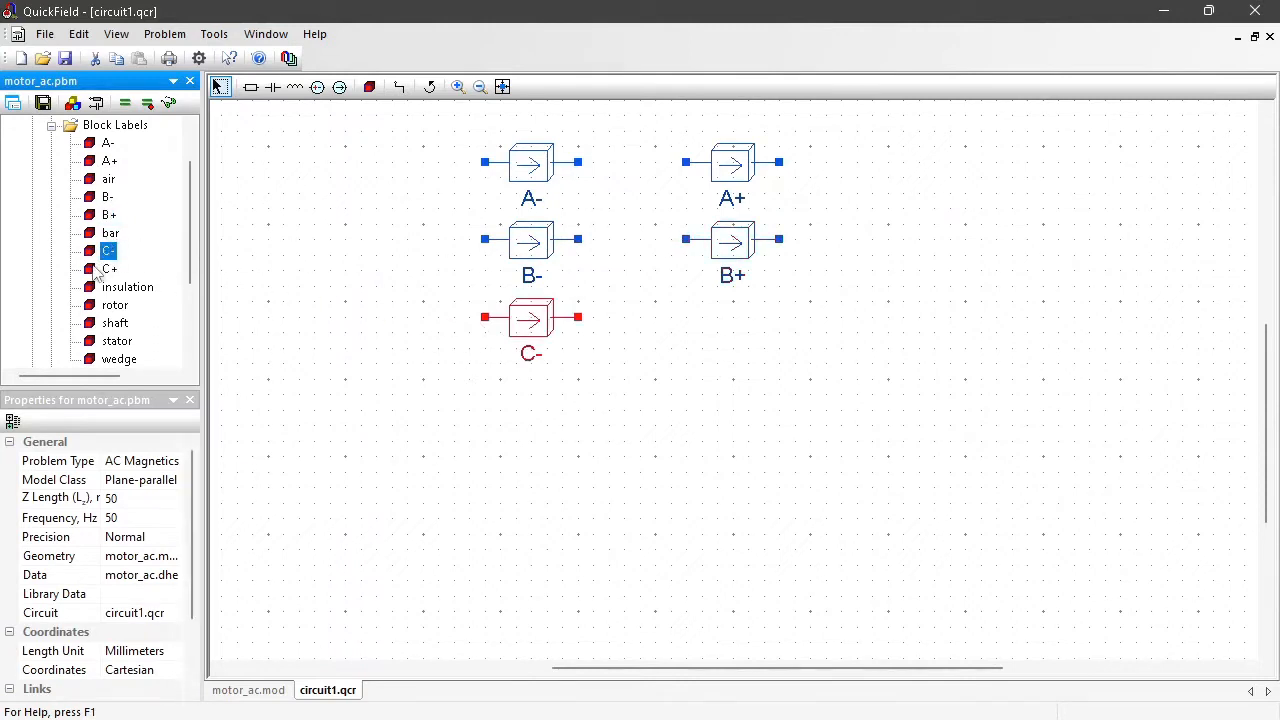
{"action": "left_click_drag", "start_coordinate": [108, 269], "coordinate": [685, 317]}
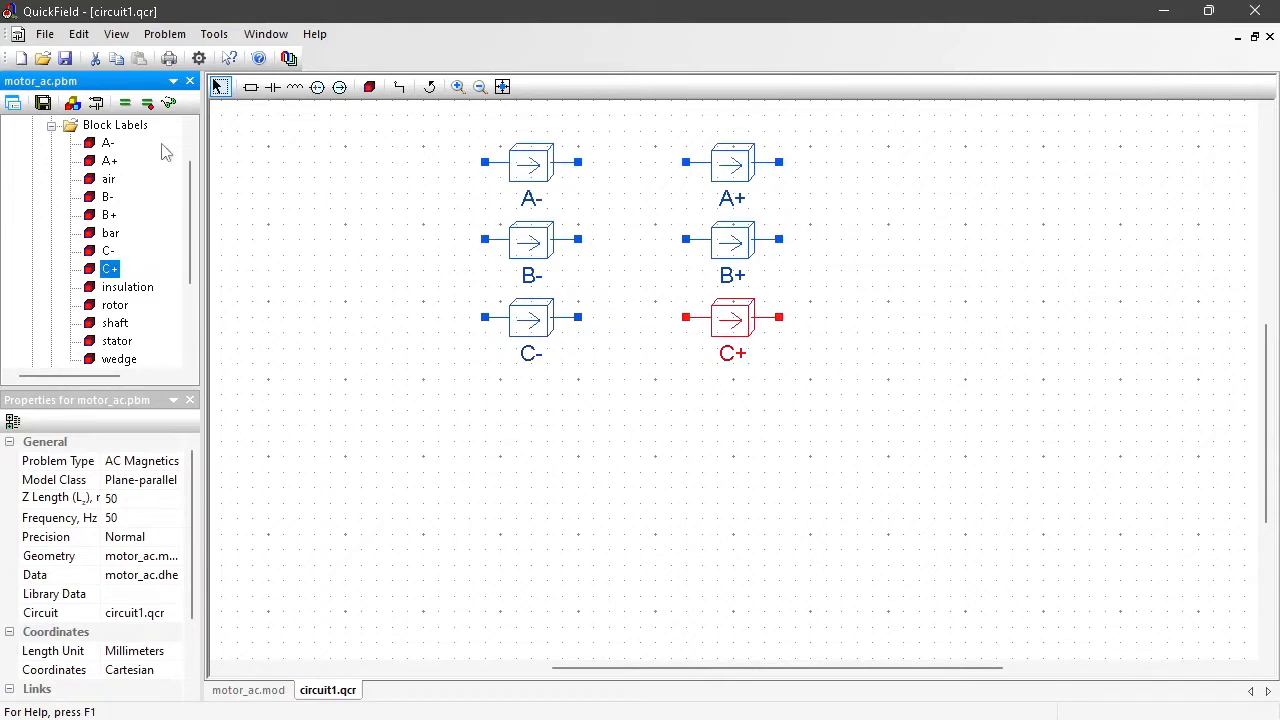
{"action": "left_click_drag", "start_coordinate": [110, 234], "coordinate": [603, 468]}
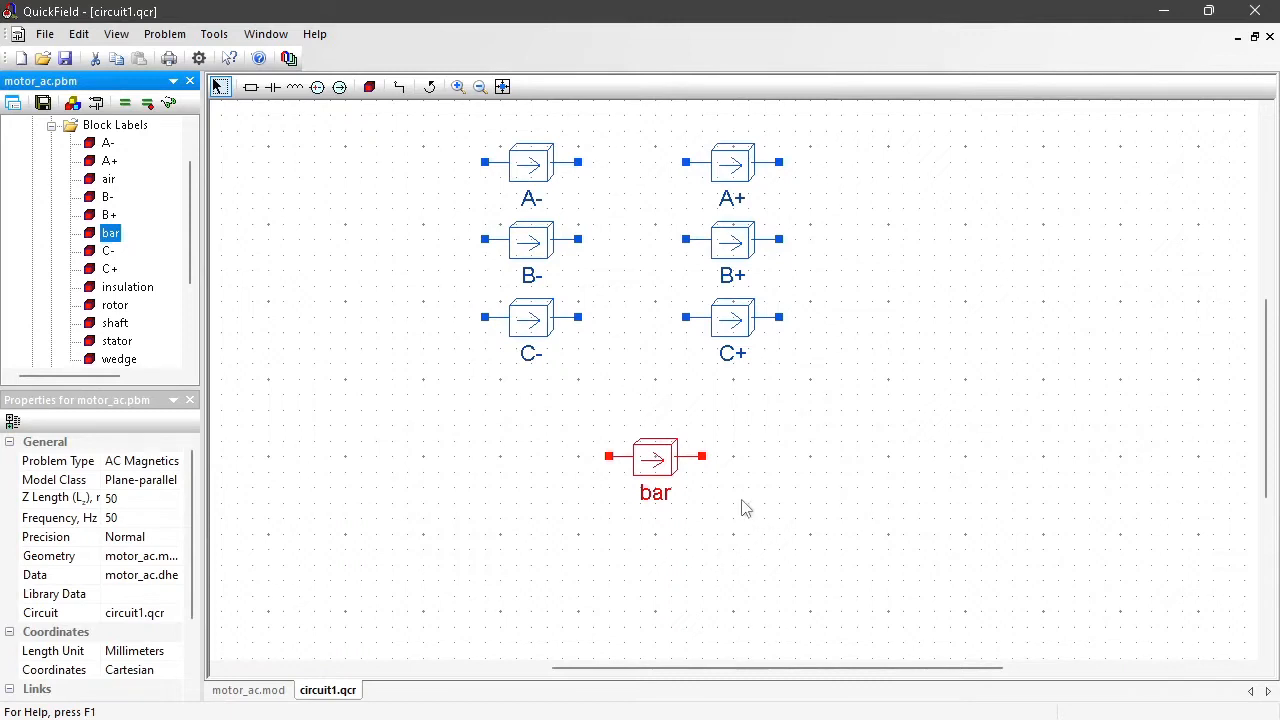
Step: Rotate the A-, B- and C- circuit blocks by 180° each so their arrows are reversed
{"action": "left_click", "coordinate": [540, 164]}
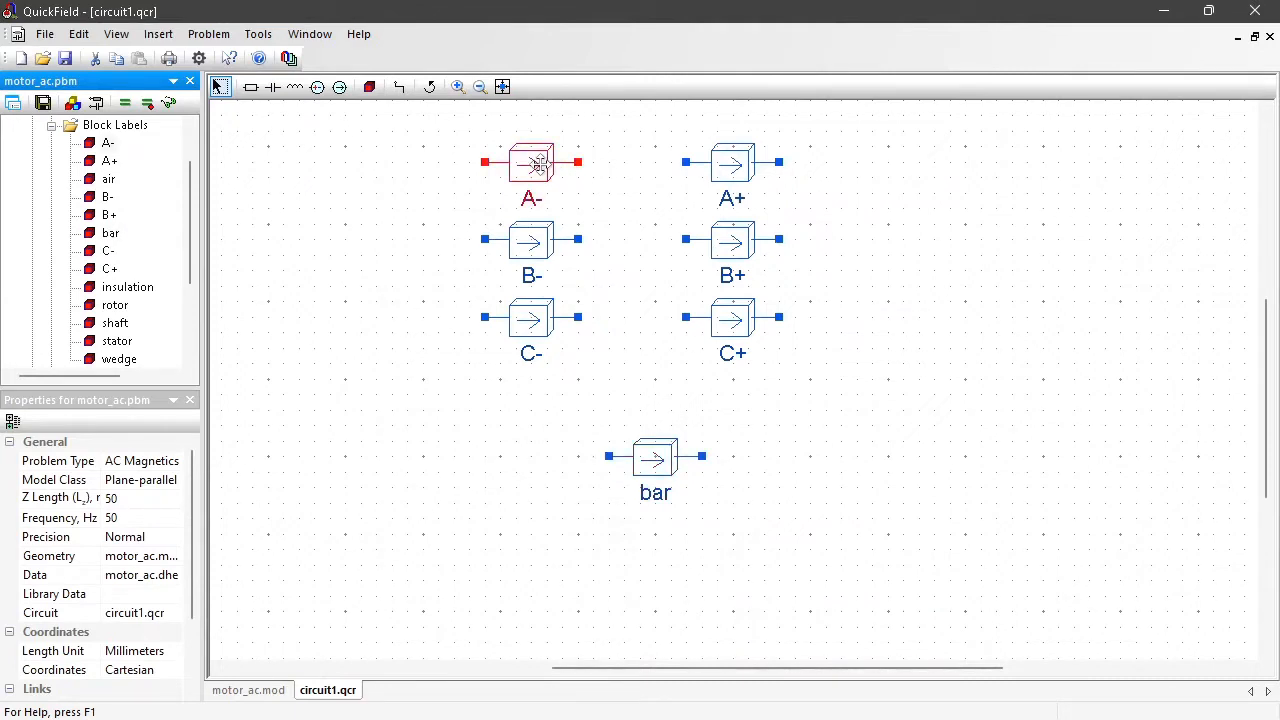
{"action": "left_click", "coordinate": [430, 89]}
{"action": "left_click", "coordinate": [430, 89]}
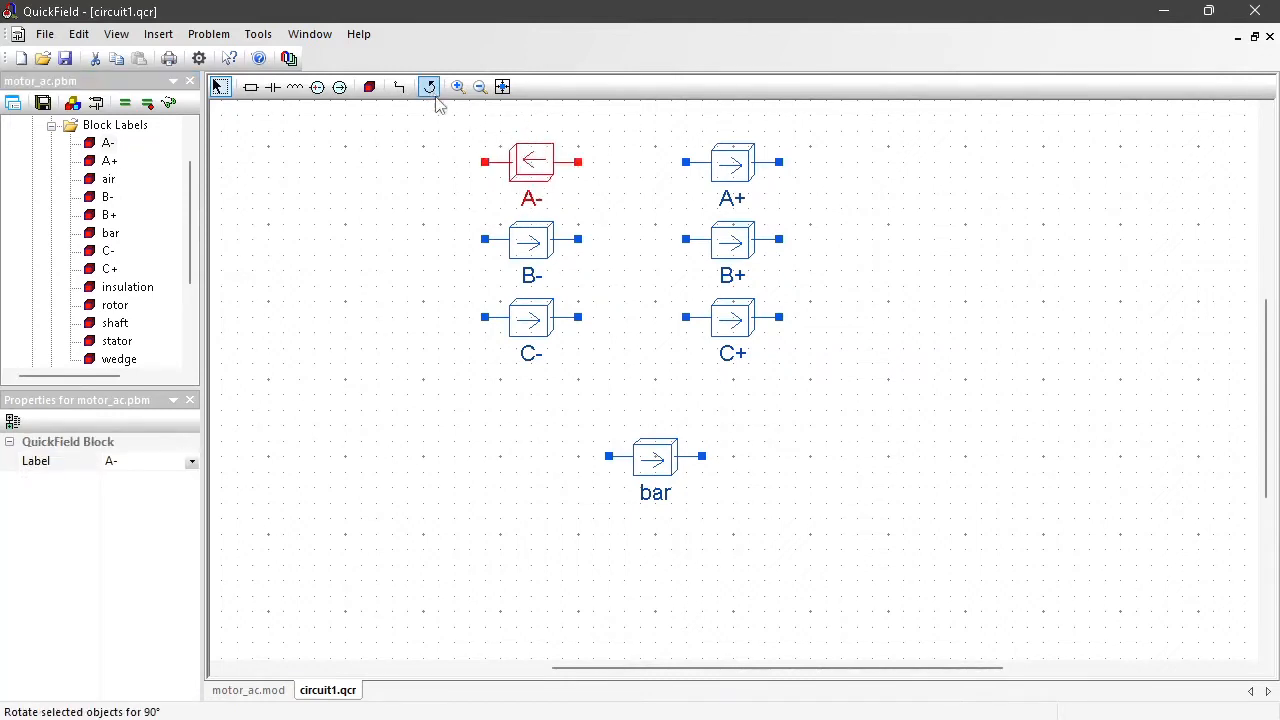
{"action": "left_click", "coordinate": [516, 228]}
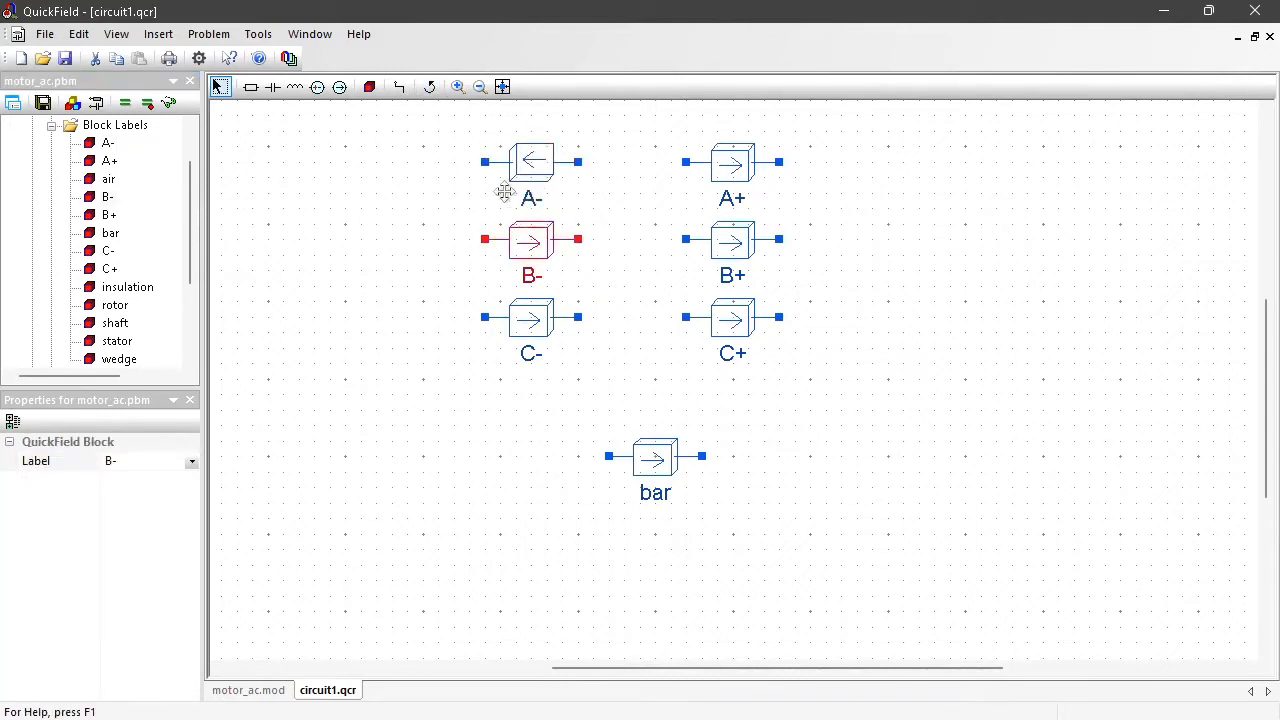
{"action": "left_click", "coordinate": [429, 88]}
{"action": "left_click", "coordinate": [429, 88]}
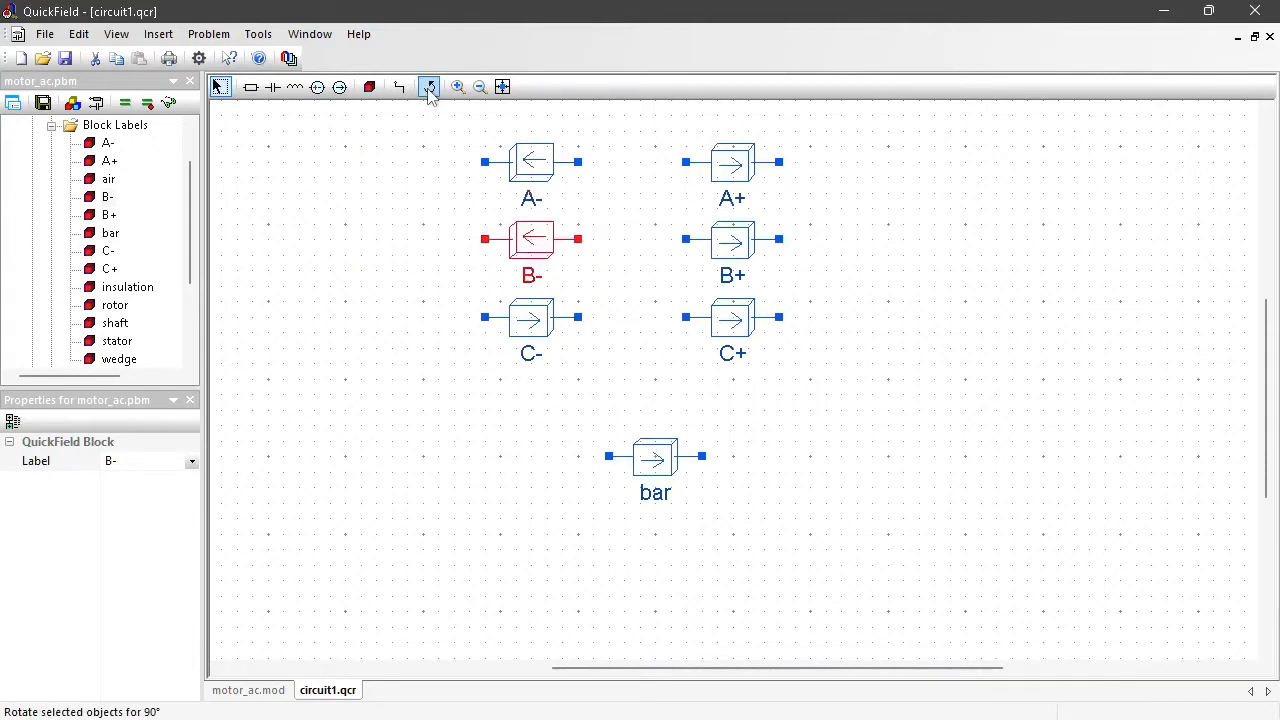
{"action": "left_click", "coordinate": [535, 312]}
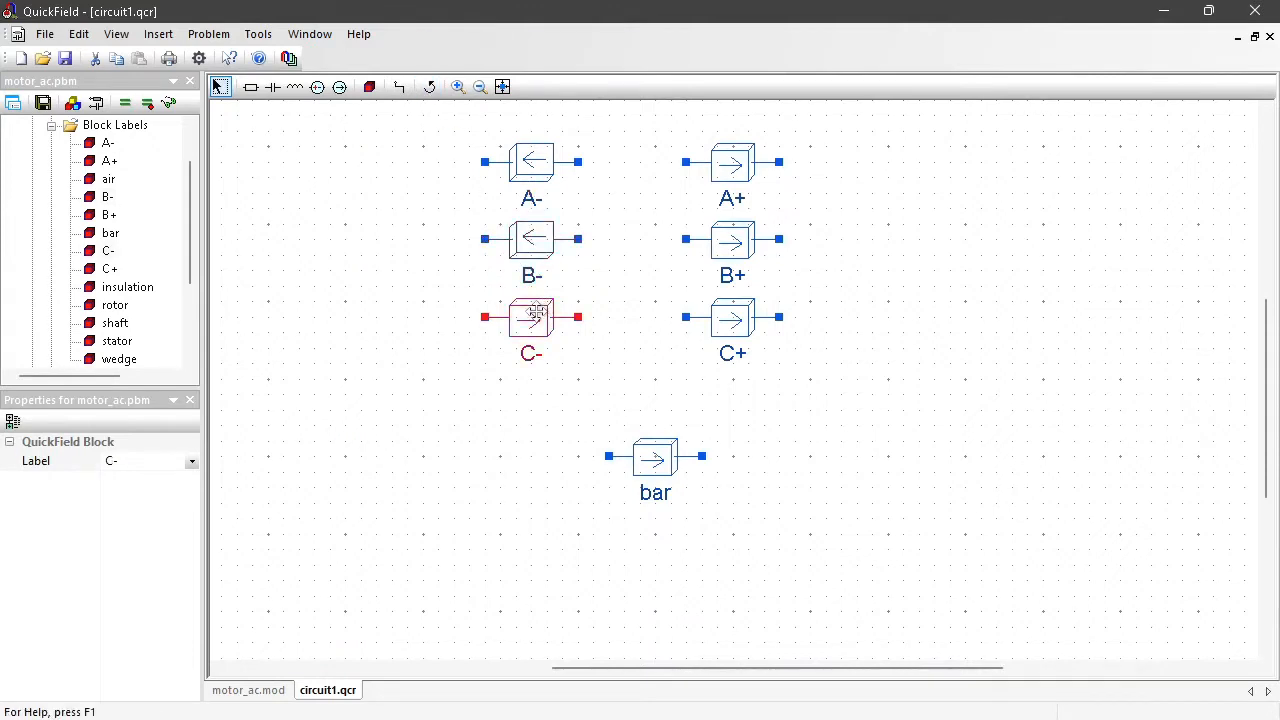
{"action": "left_click", "coordinate": [429, 88]}
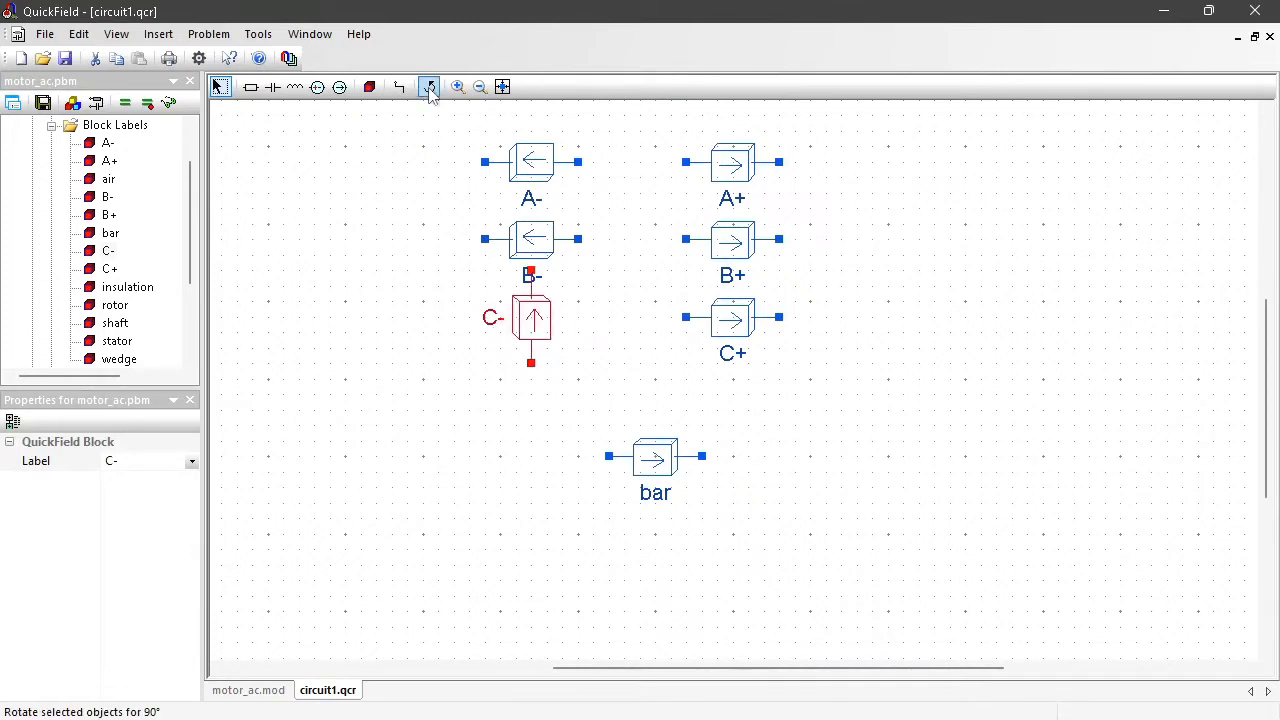
{"action": "left_click", "coordinate": [429, 88]}
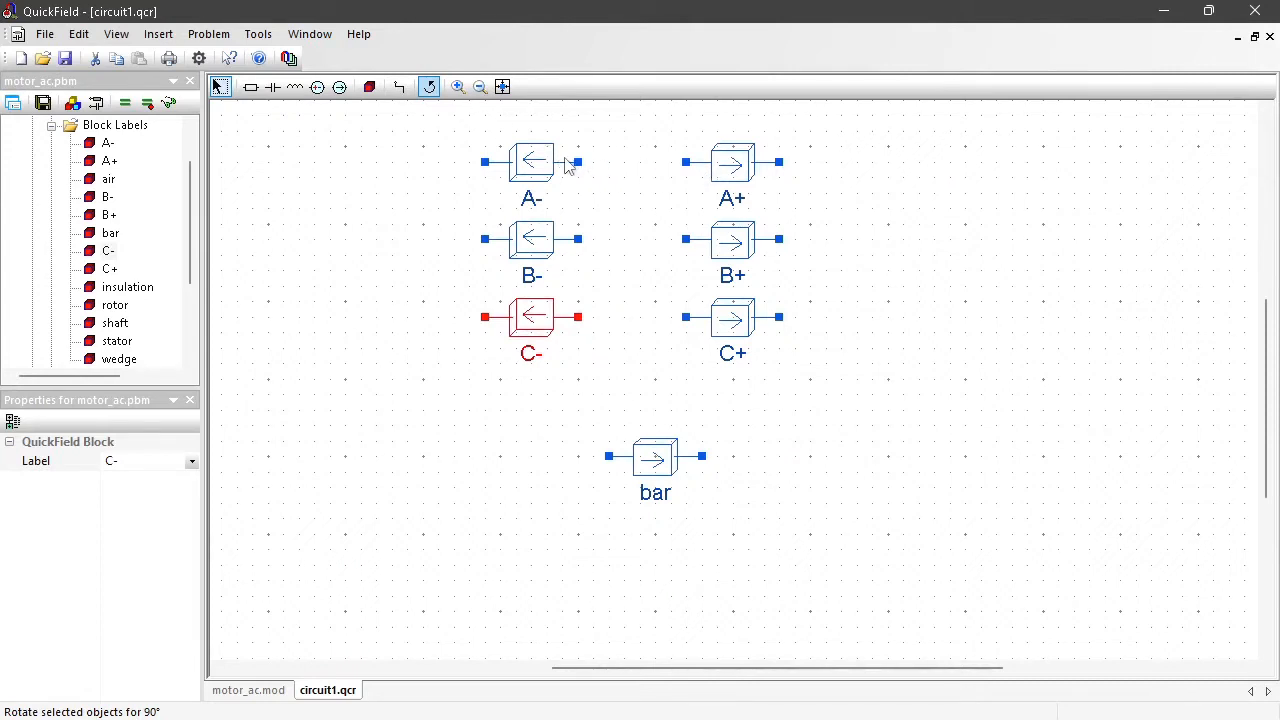
Step: Wire A- to A+, B- to B+ and C- to C+, and join the free ends of A+, B+ and C+ together
{"action": "left_click", "coordinate": [399, 88]}
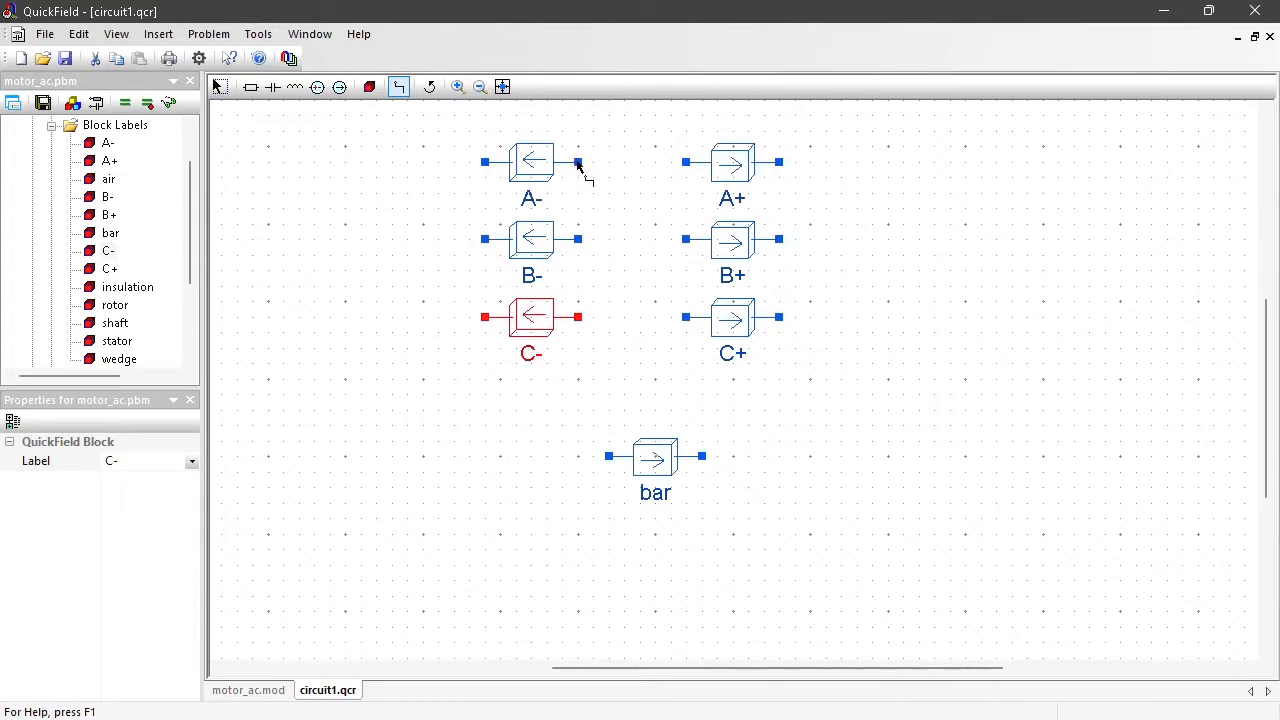
{"action": "left_click_drag", "start_coordinate": [578, 163], "coordinate": [686, 162]}
{"action": "left_click_drag", "start_coordinate": [580, 242], "coordinate": [686, 240]}
{"action": "left_click_drag", "start_coordinate": [598, 320], "coordinate": [686, 318]}
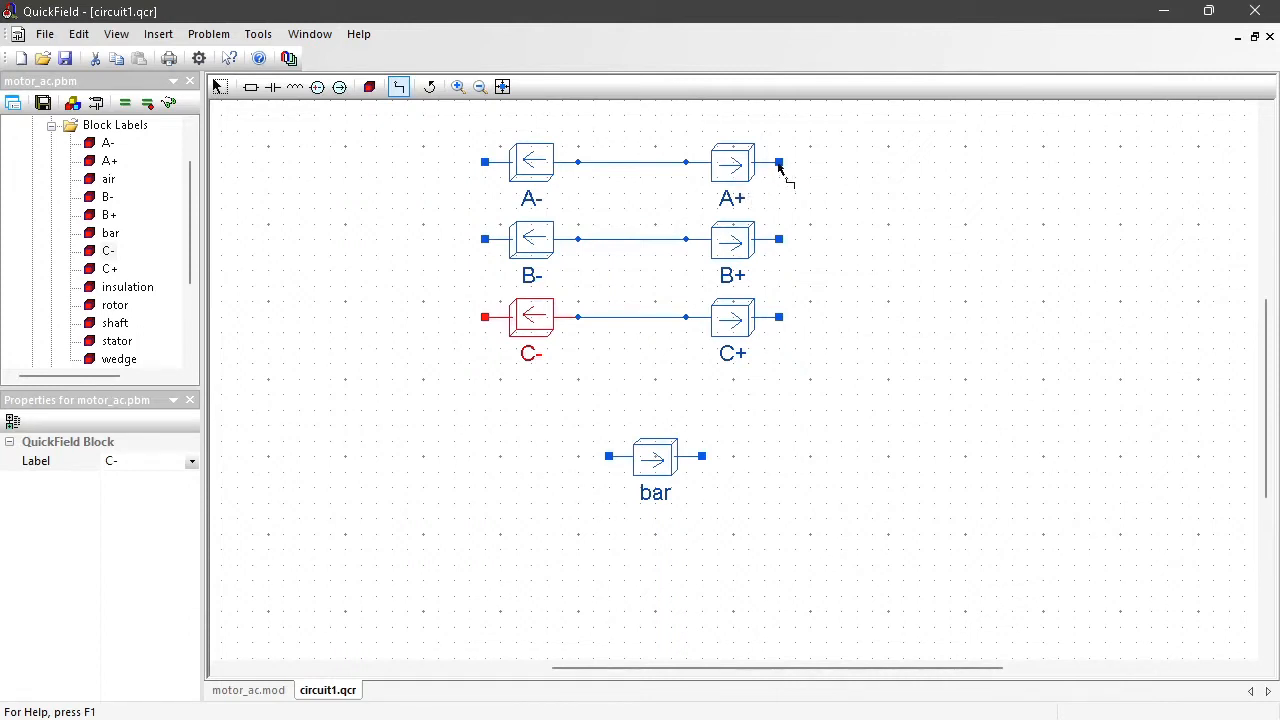
{"action": "left_click_drag", "start_coordinate": [779, 166], "coordinate": [779, 250]}
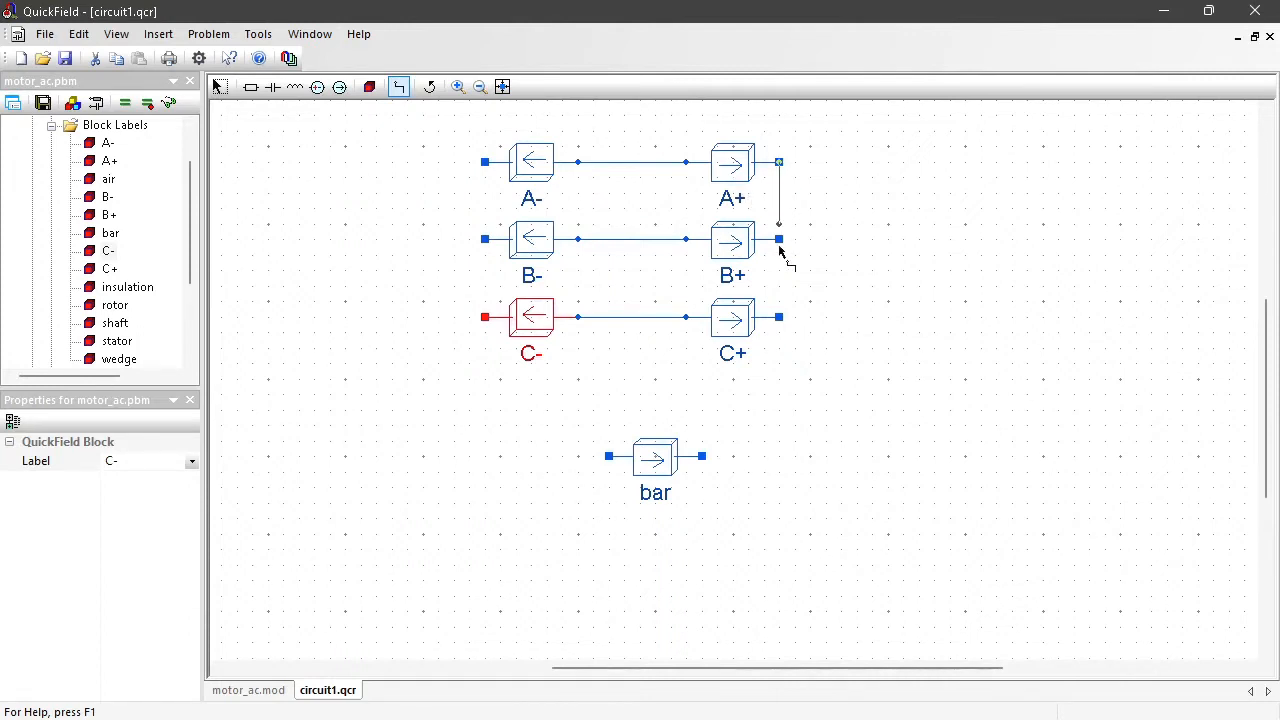
{"action": "left_click", "coordinate": [779, 318]}
Step: Place three voltage sources in a column beside the A-, B- and C- blocks, one in line with each block
{"action": "left_click", "coordinate": [317, 88]}
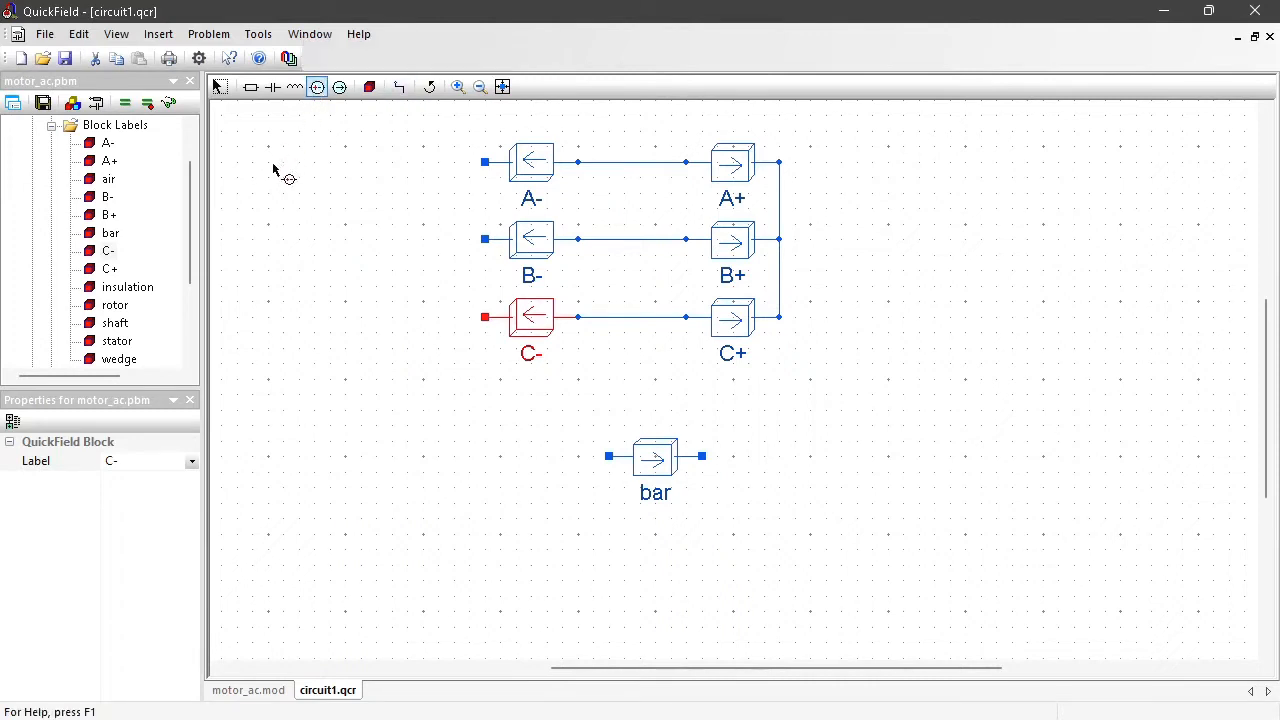
{"action": "left_click", "coordinate": [273, 161]}
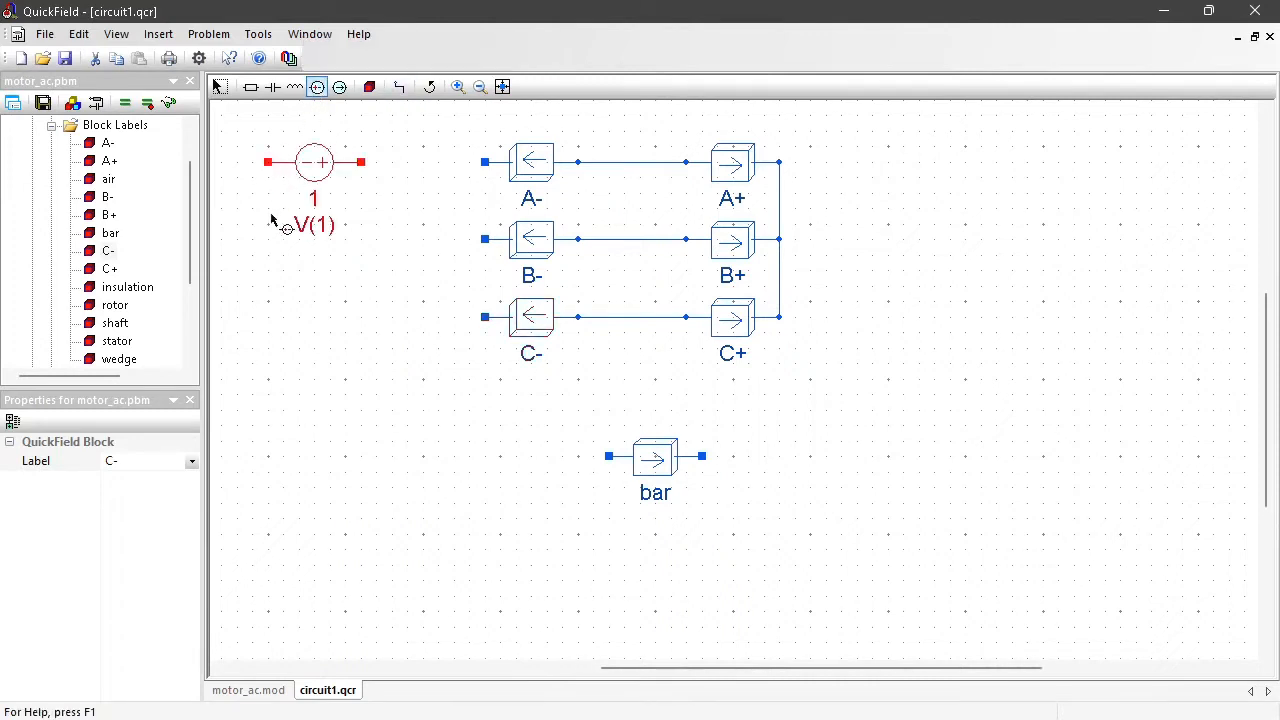
{"action": "left_click", "coordinate": [267, 243]}
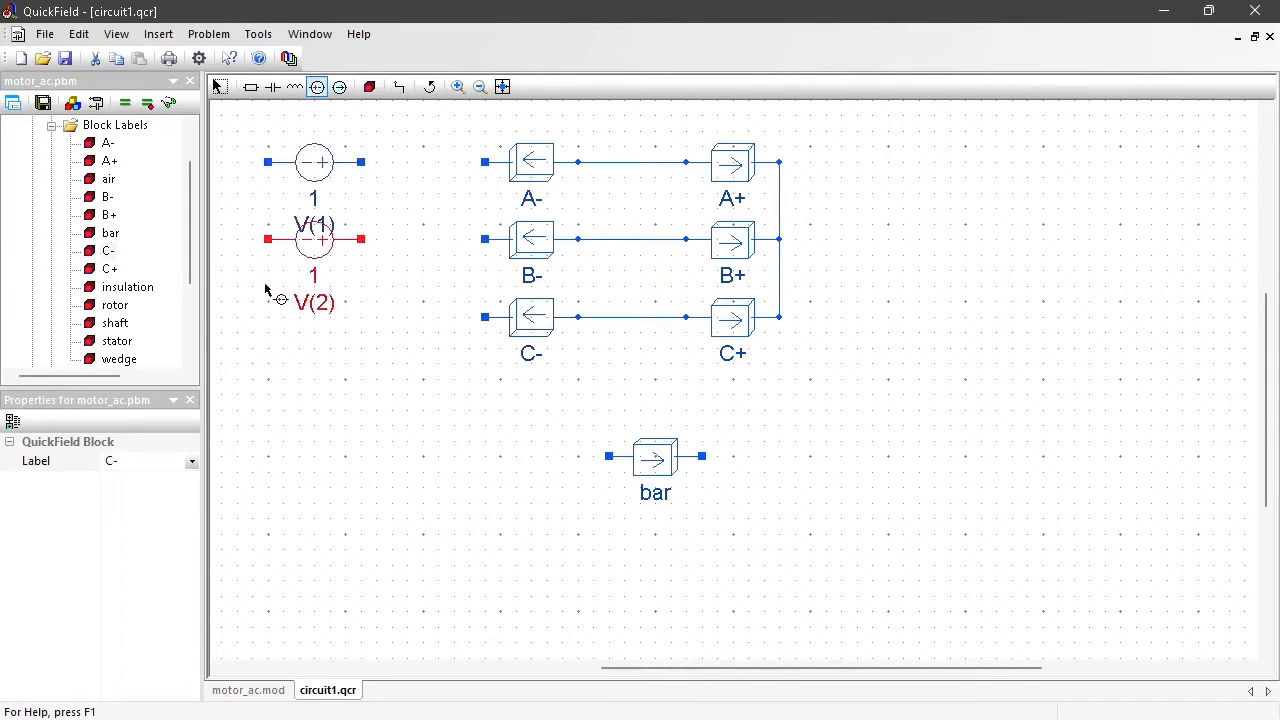
{"action": "left_click", "coordinate": [267, 322]}
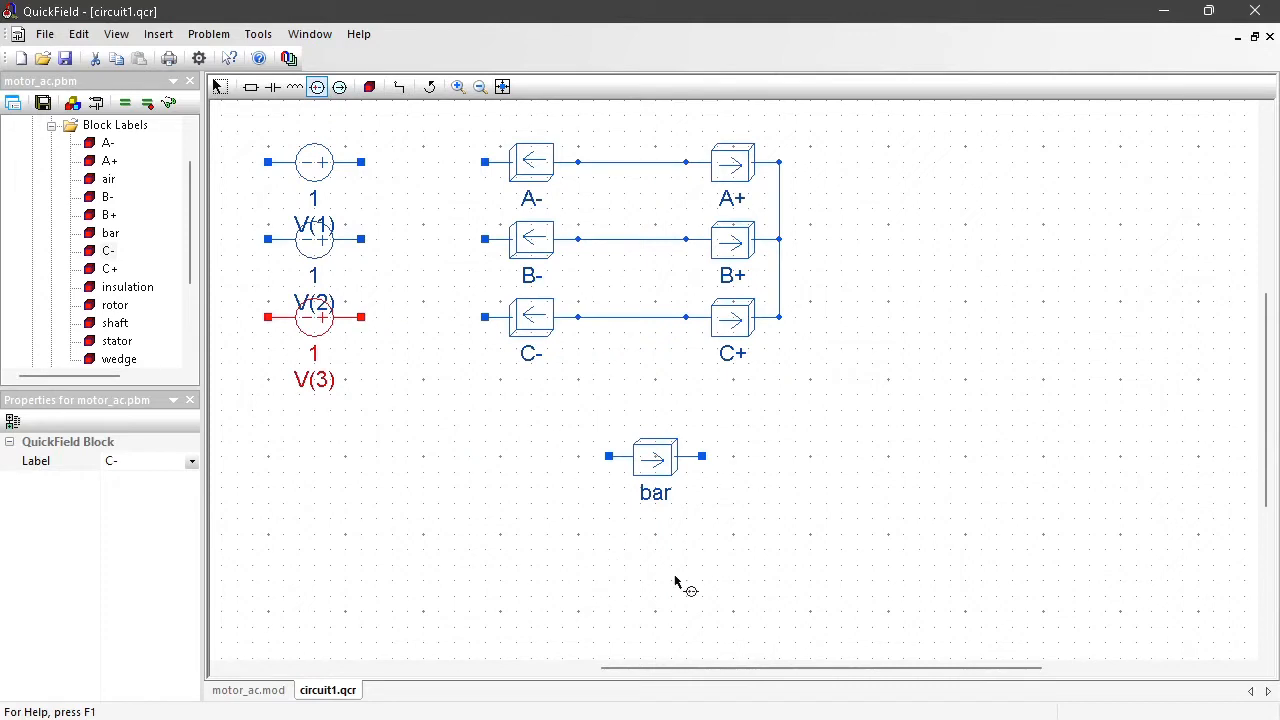
Step: Join the negative terminals of the three voltage sources and wire their positive terminals to the A-, B- and C- blocks
{"action": "left_click", "coordinate": [399, 88]}
{"action": "left_click", "coordinate": [268, 162]}
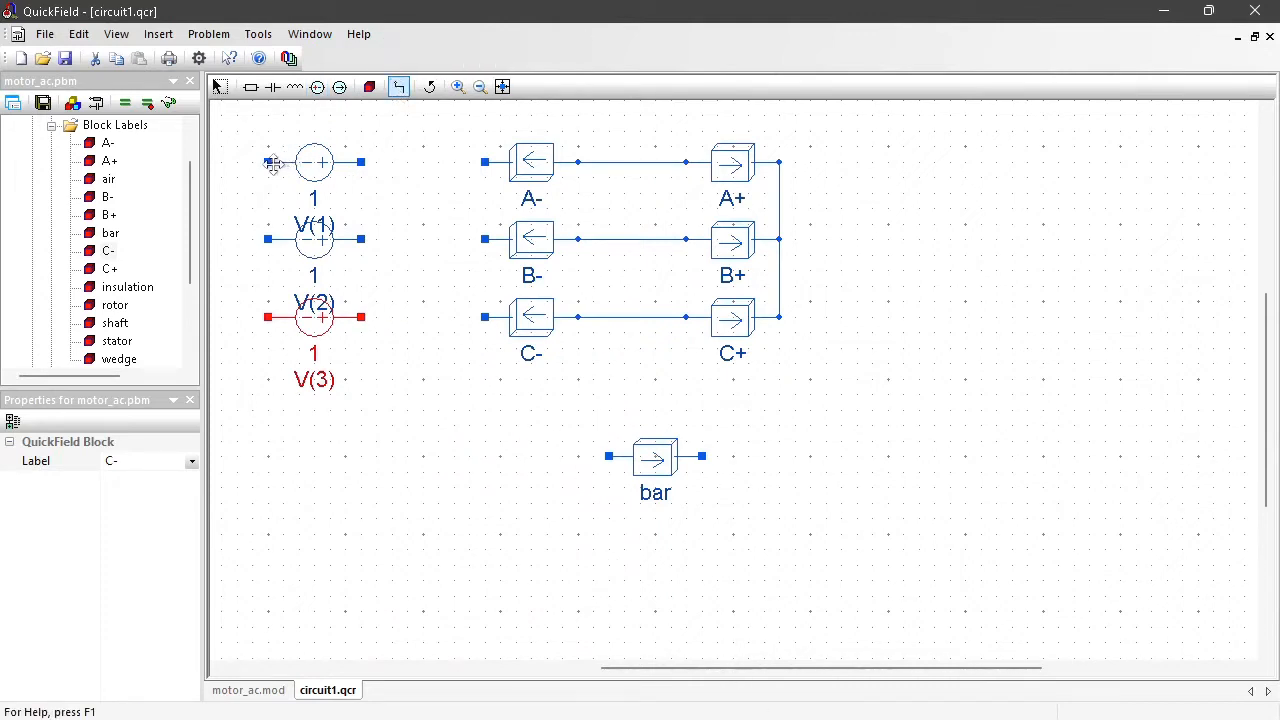
{"action": "left_click", "coordinate": [268, 317]}
{"action": "left_click", "coordinate": [361, 317]}
{"action": "left_click", "coordinate": [485, 317]}
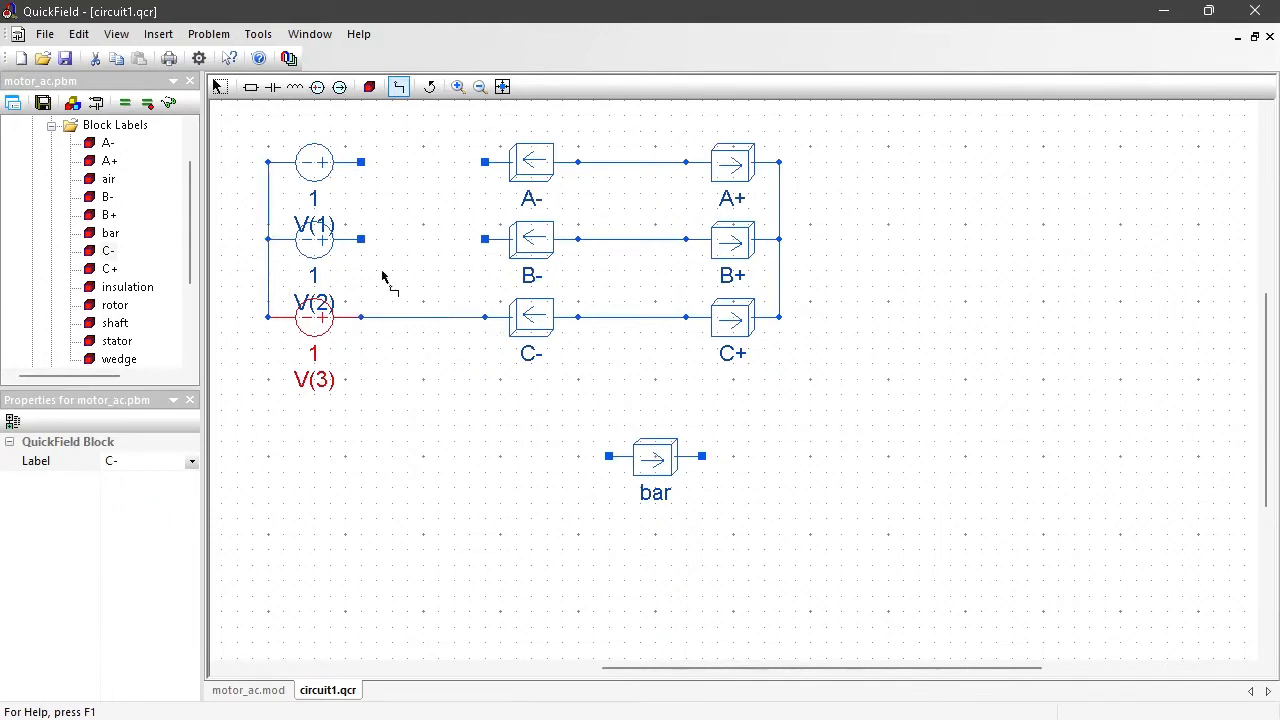
{"action": "left_click", "coordinate": [361, 239]}
{"action": "left_click", "coordinate": [485, 239]}
{"action": "left_click", "coordinate": [361, 162]}
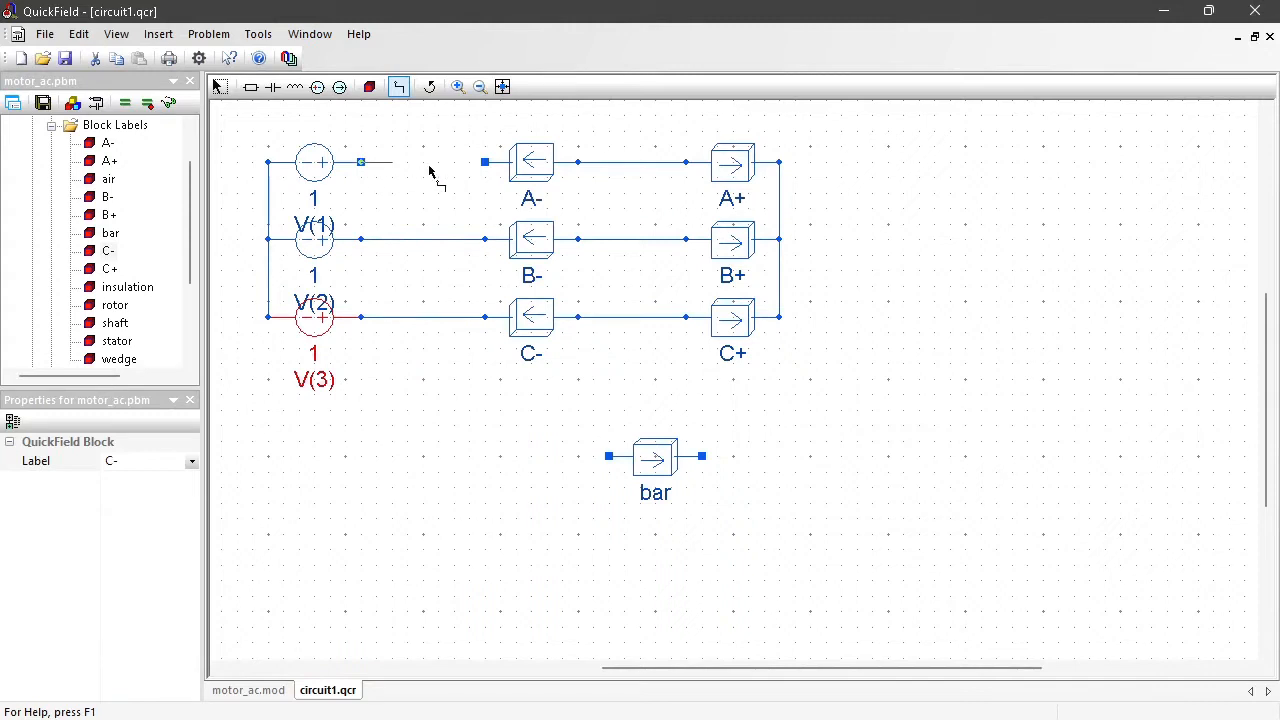
{"action": "left_click", "coordinate": [485, 162]}
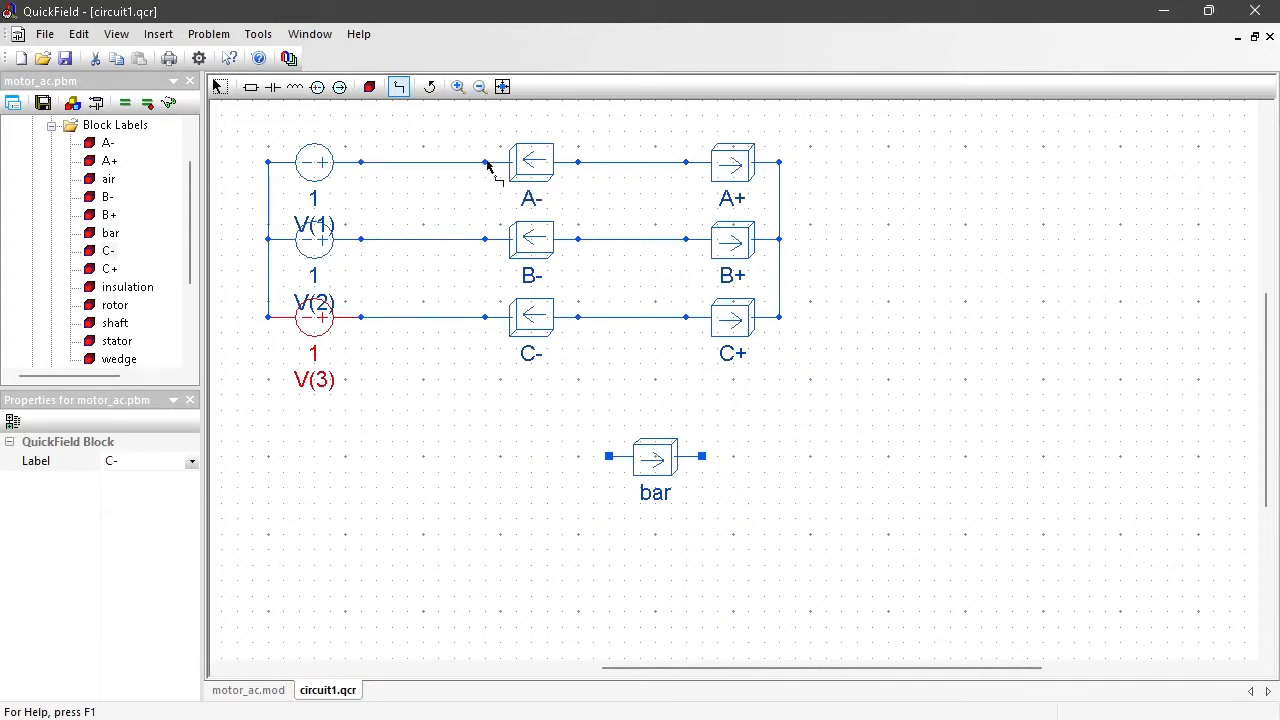
Step: Label the phase A voltage source V_A and set its voltage to 220*sqrt(2) V
{"action": "left_click", "coordinate": [220, 88]}
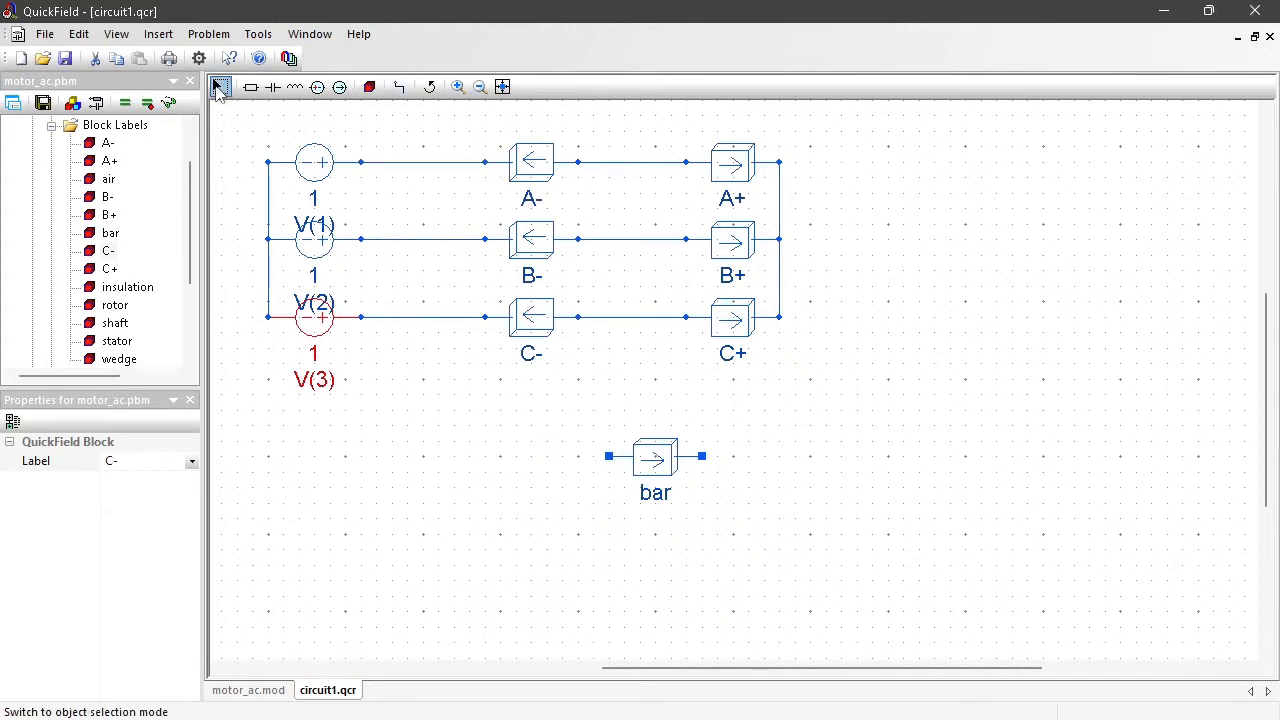
{"action": "double_click", "coordinate": [311, 160]}
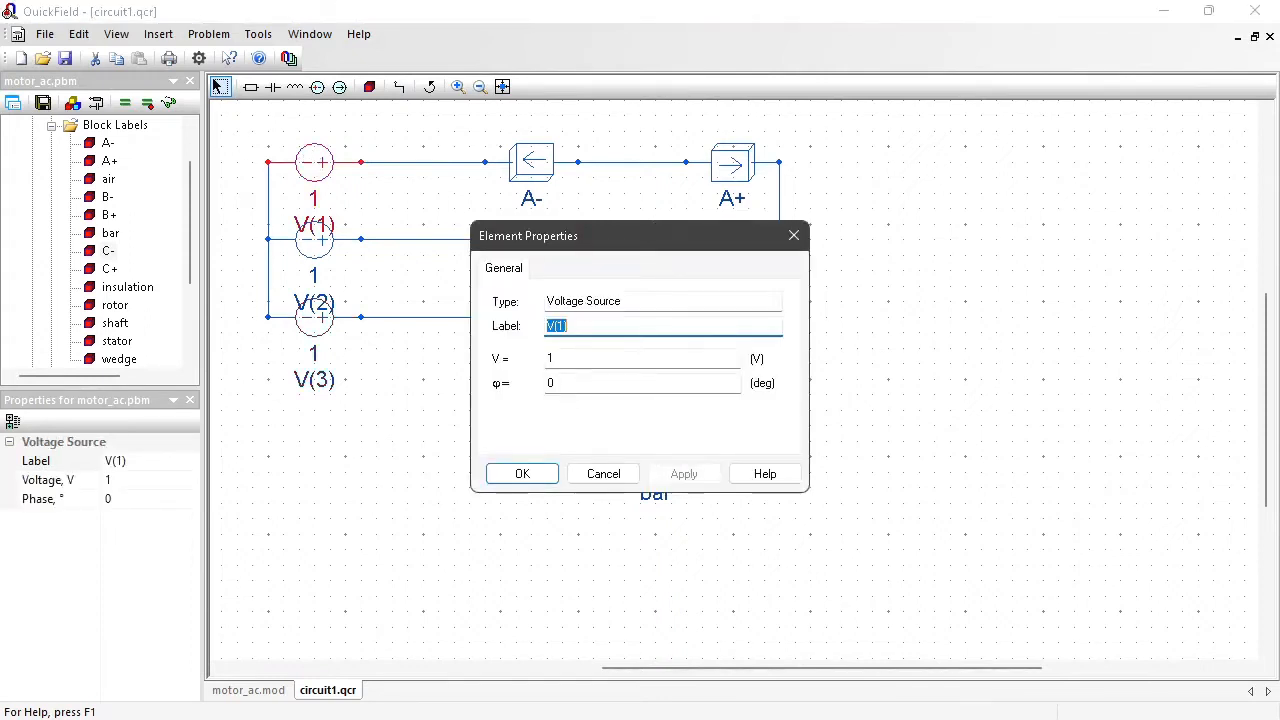
{"action": "type", "text": "V_A"}
{"action": "key", "text": "Tab"}
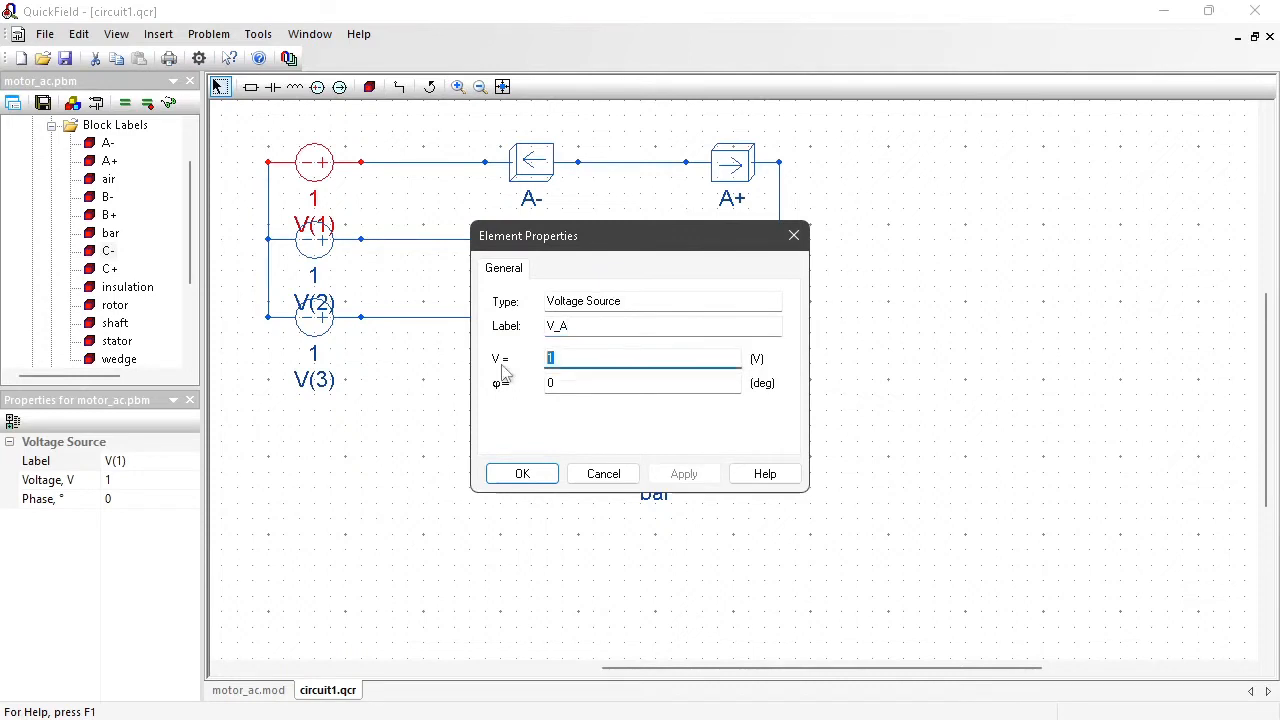
{"action": "type", "text": "220*sqrt(2"}
{"action": "left_click_drag", "start_coordinate": [602, 358], "coordinate": [516, 368]}
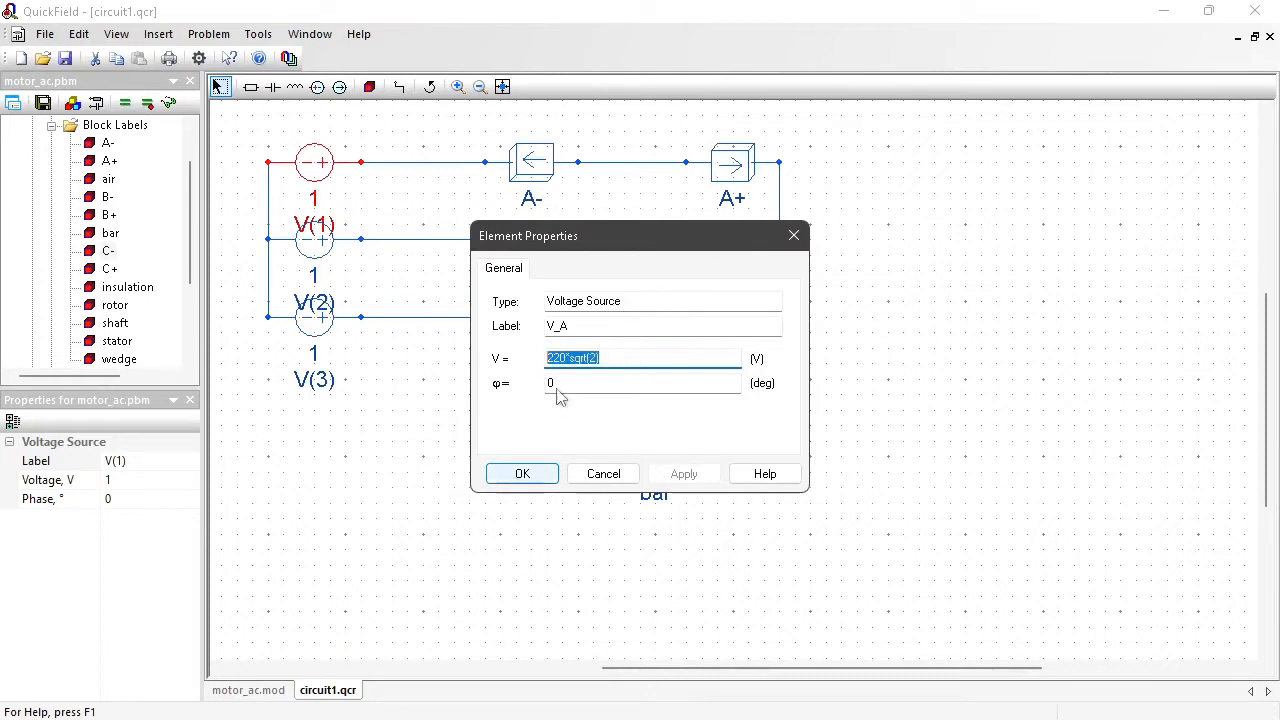
{"action": "left_click", "coordinate": [525, 474]}
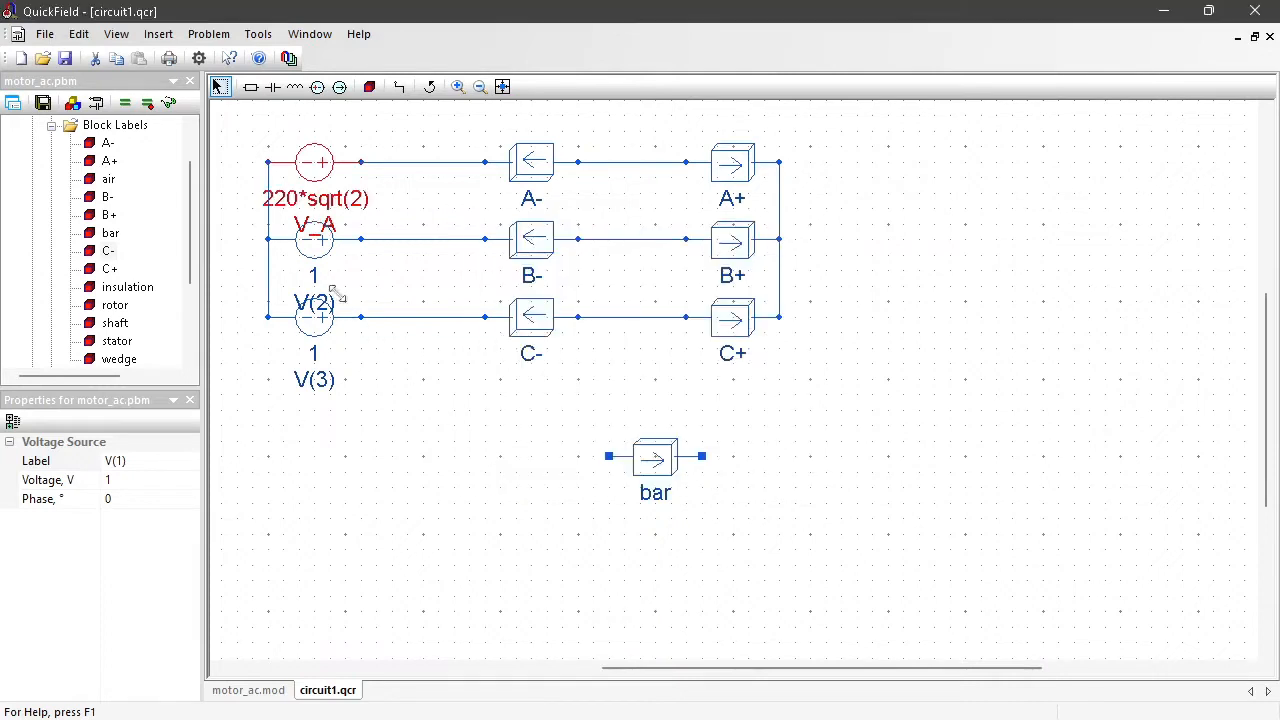
Step: Label the phase B voltage source V_B and set its voltage to 220*sqrt(2) V with a 120 degree phase
{"action": "double_click", "coordinate": [313, 247]}
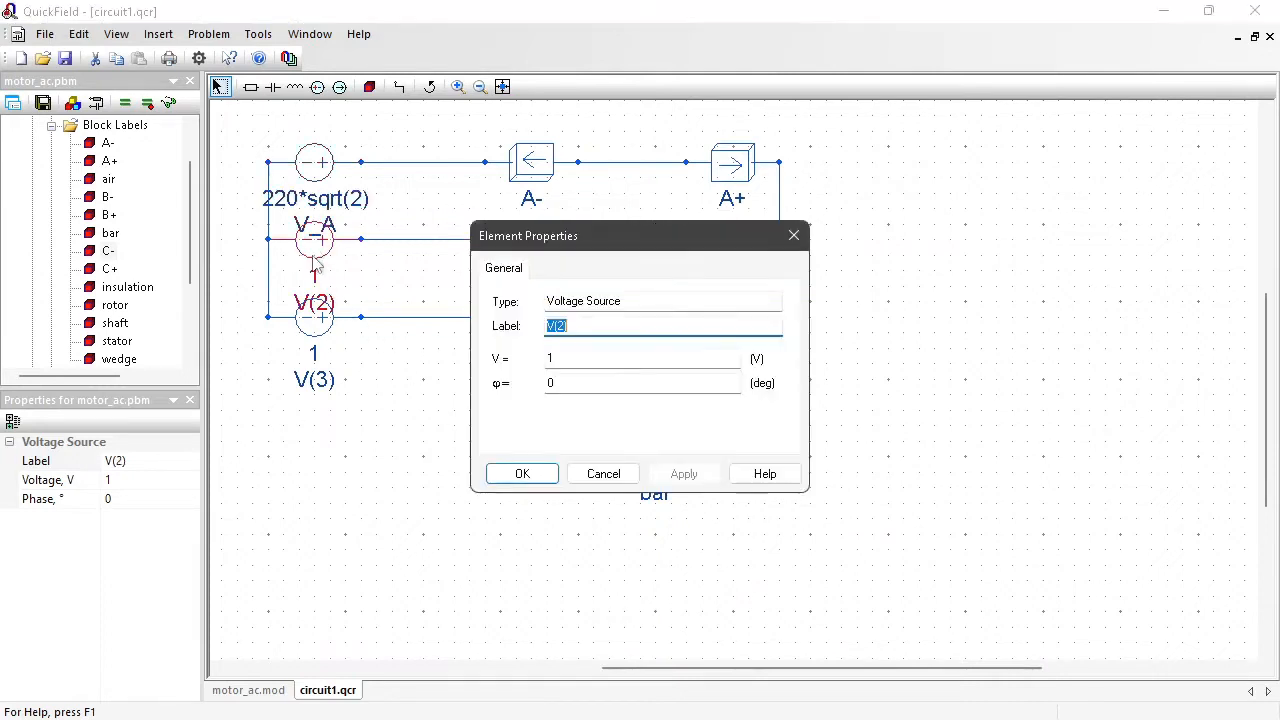
{"action": "left_click", "coordinate": [580, 326]}
{"action": "key", "text": "Tab"}
{"action": "type", "text": "220*sqrt(2)"}
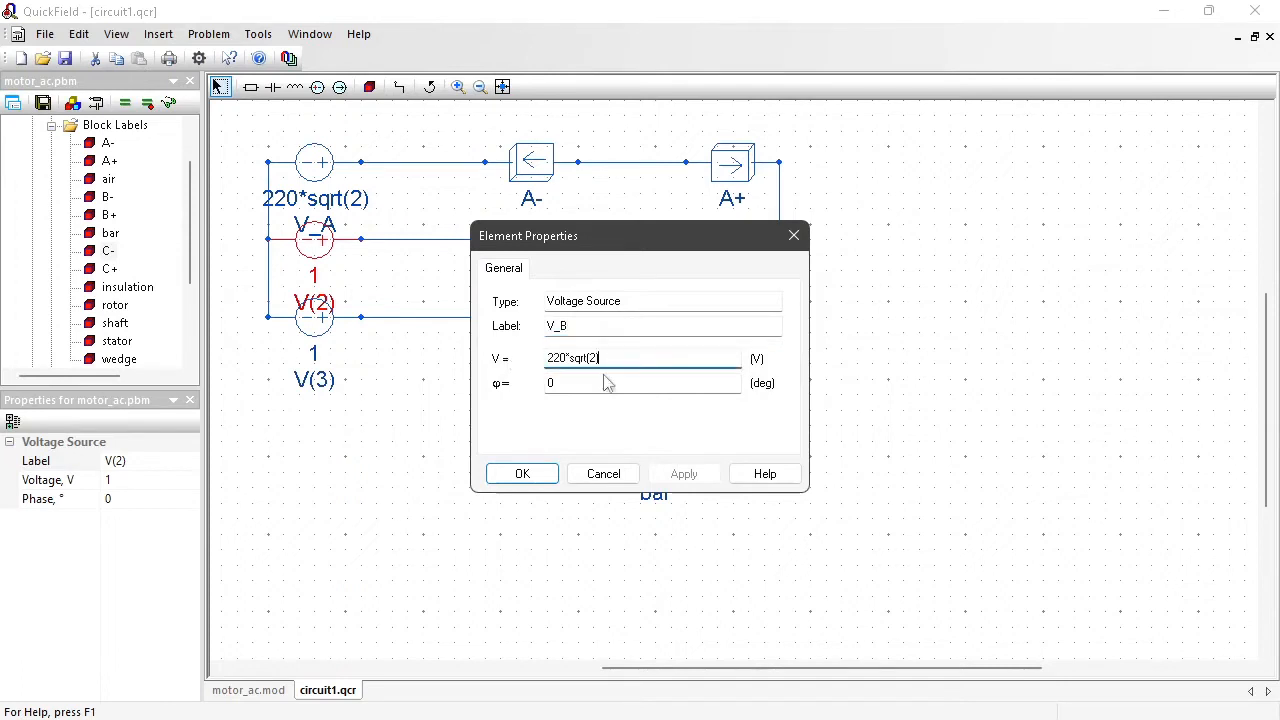
{"action": "key", "text": "Tab"}
{"action": "type", "text": "120"}
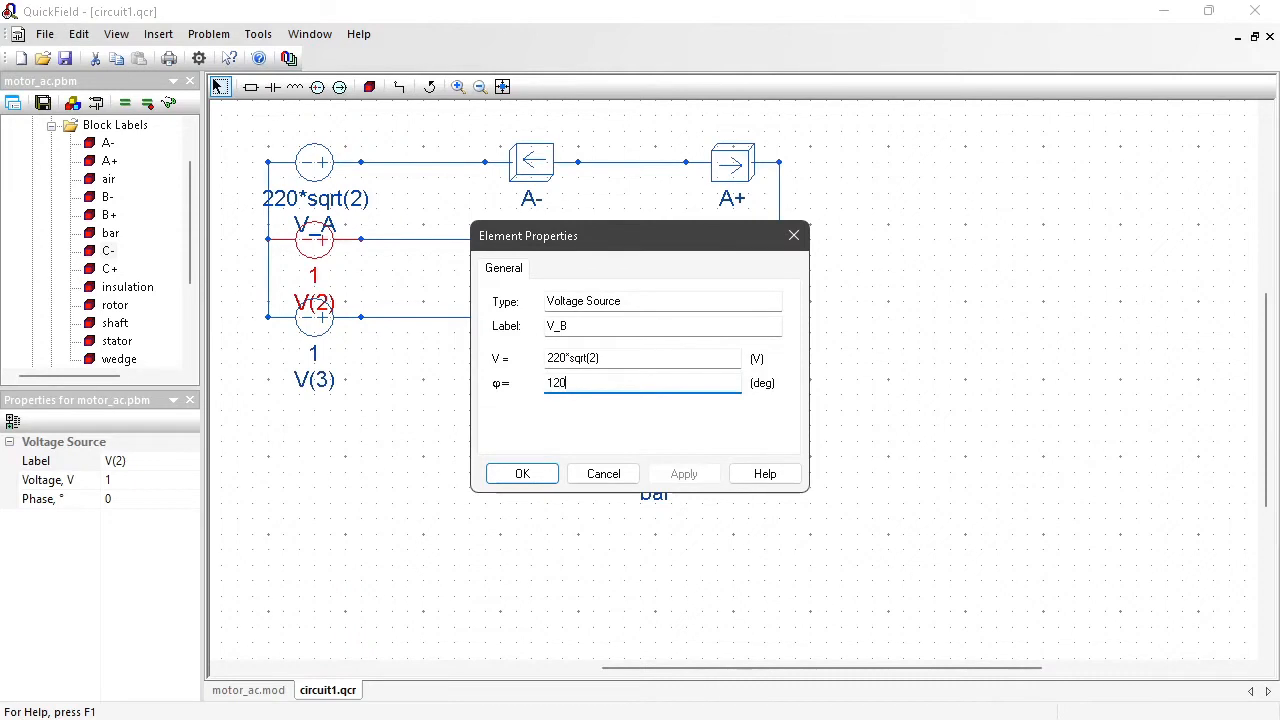
{"action": "key", "text": "Return"}
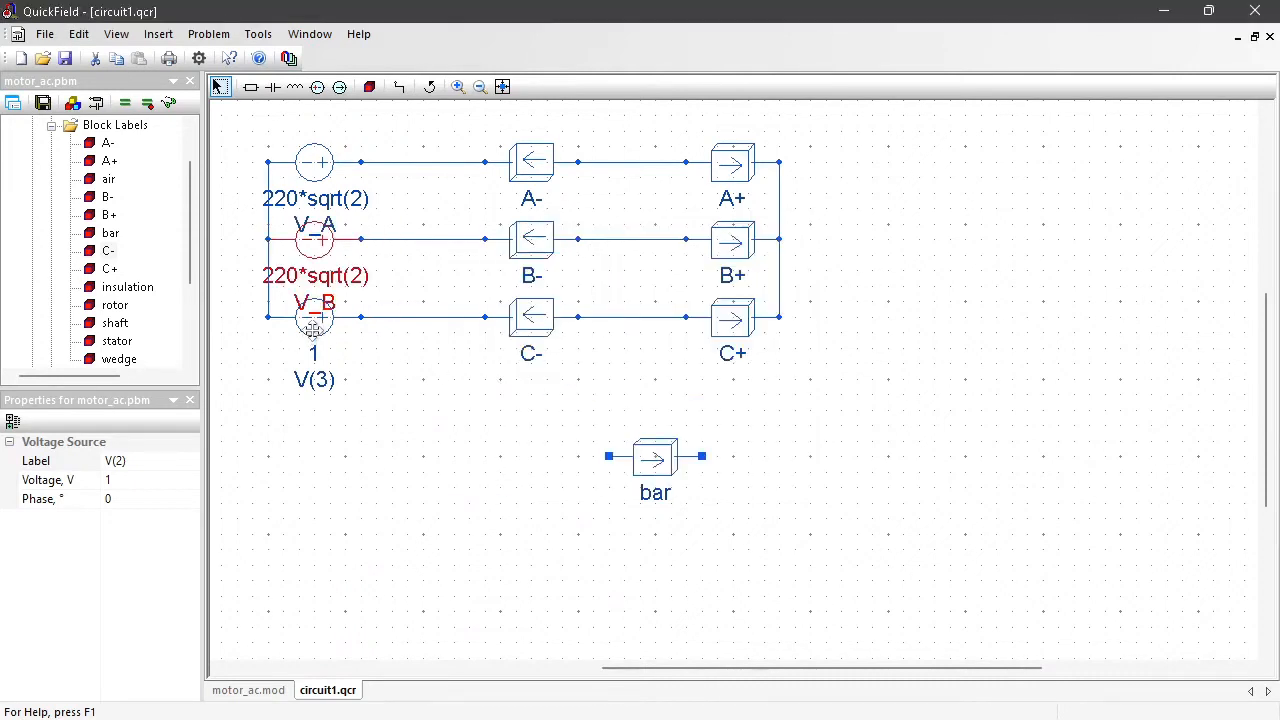
Step: Label the phase C voltage source V_C and set its voltage to 220*sqrt(2) V with a 240 degree phase
{"action": "double_click", "coordinate": [314, 330]}
{"action": "key", "text": "End"}
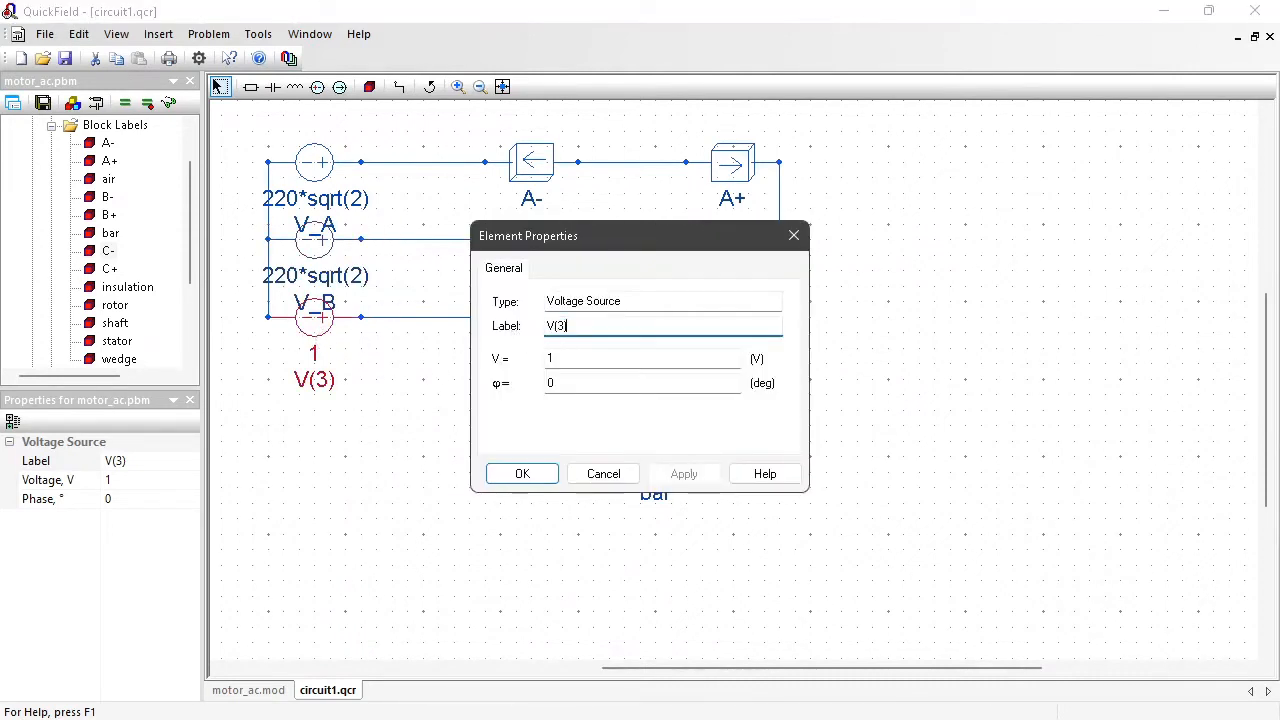
{"action": "key", "text": "BackSpace"}
{"action": "key", "text": "BackSpace"}
{"action": "key", "text": "BackSpace"}
{"action": "key", "text": "Tab"}
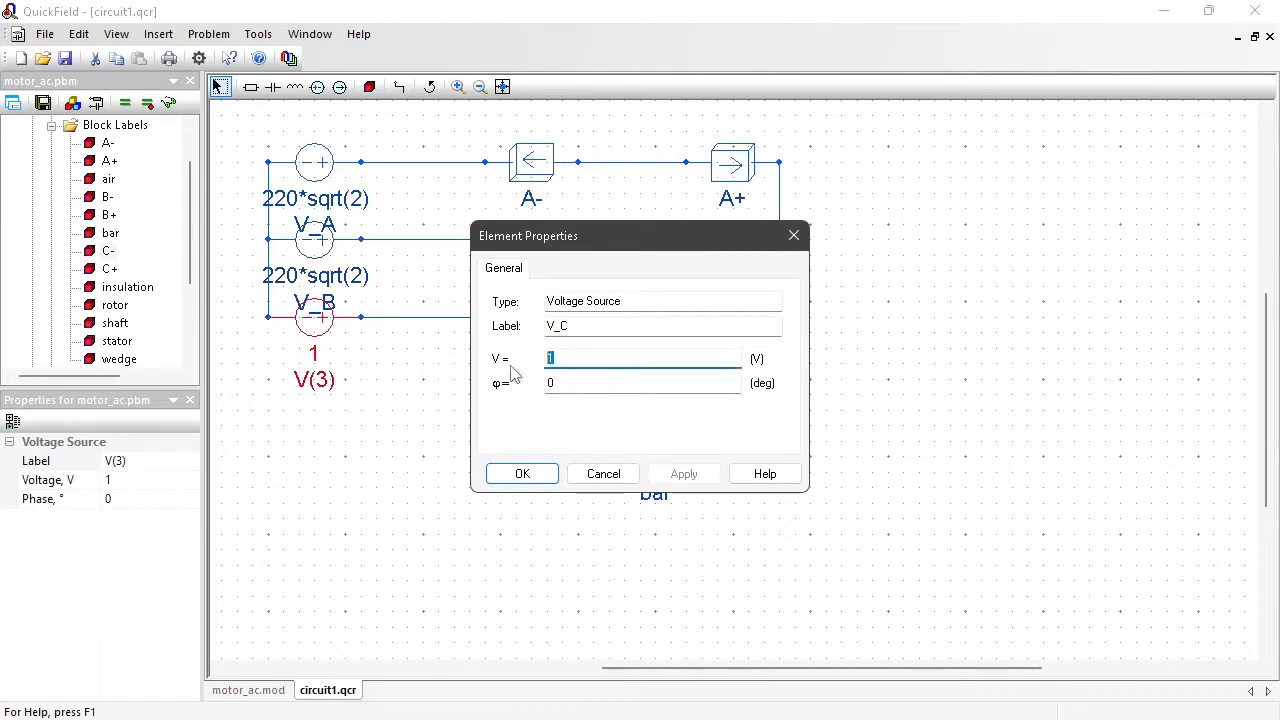
{"action": "type", "text": "220*sqrt(2)"}
{"action": "key", "text": "Tab"}
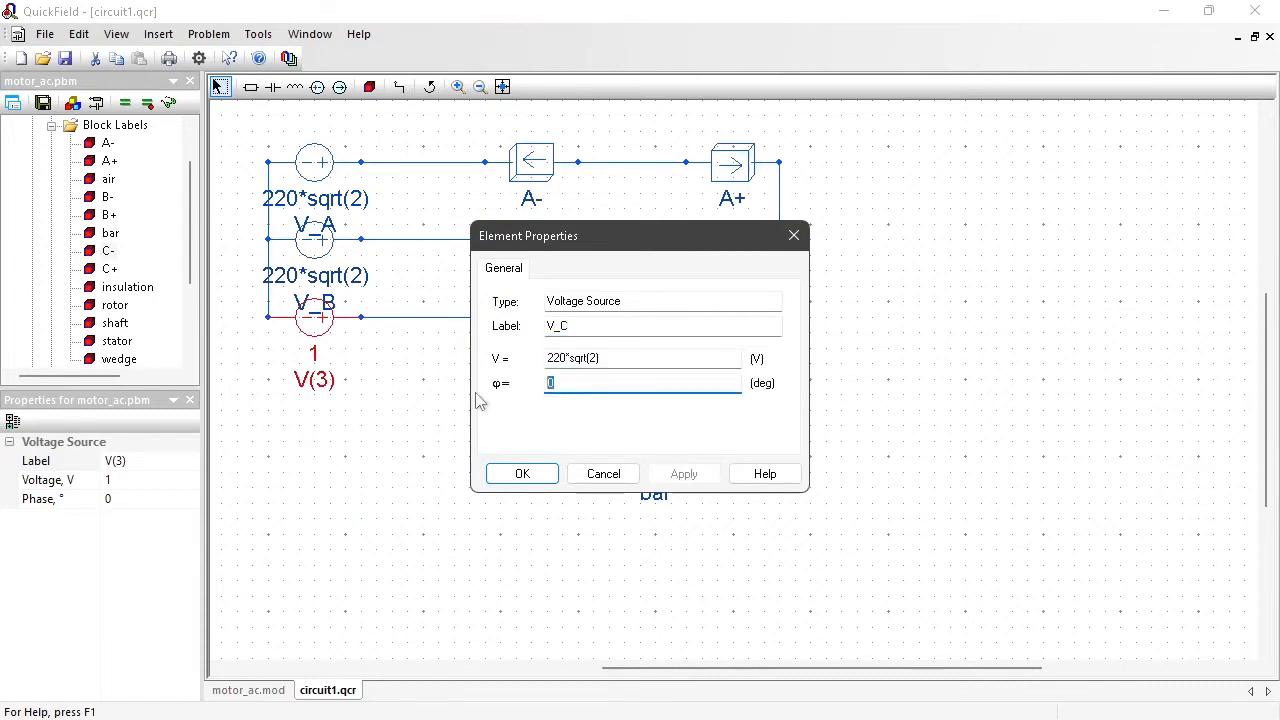
{"action": "type", "text": "24"}
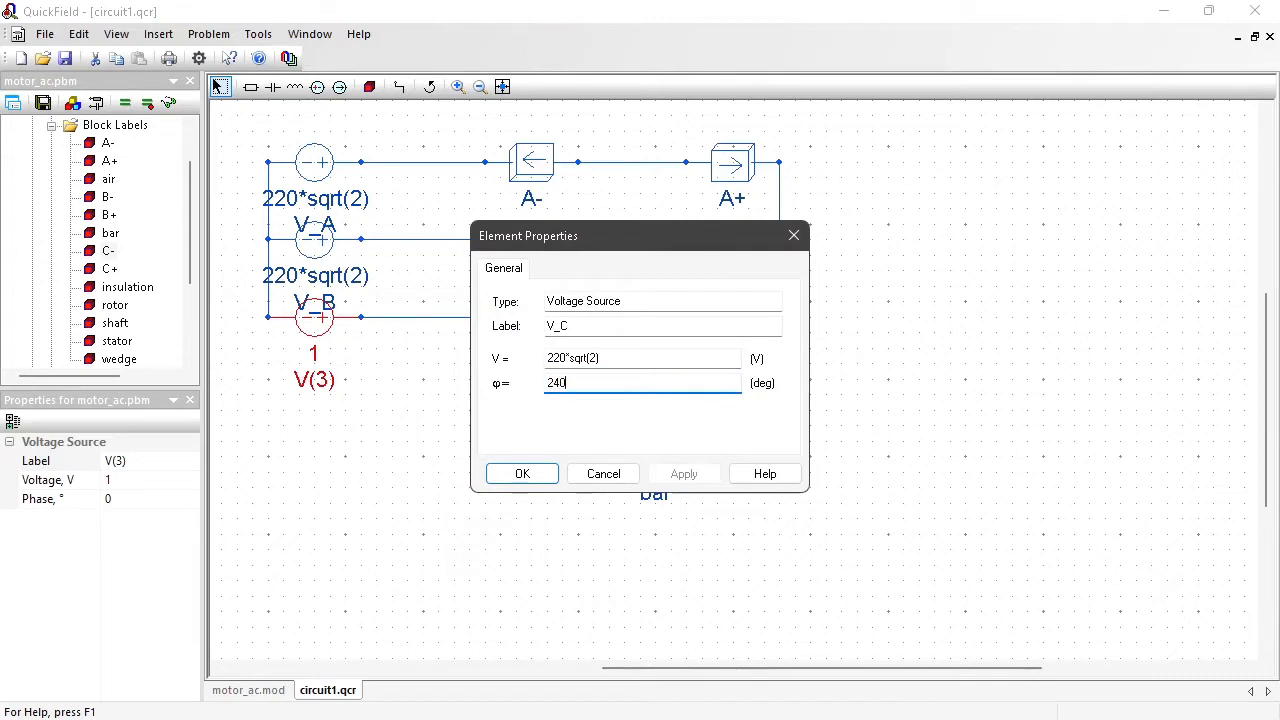
{"action": "left_click", "coordinate": [527, 476]}
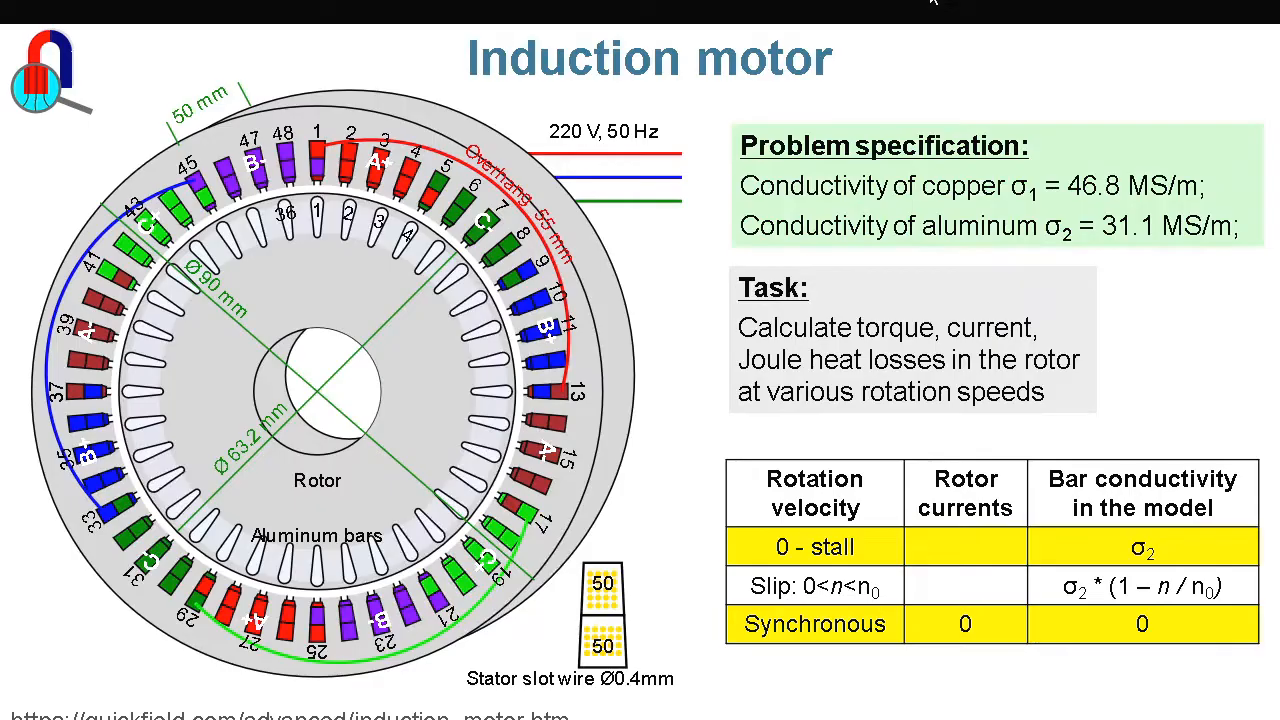
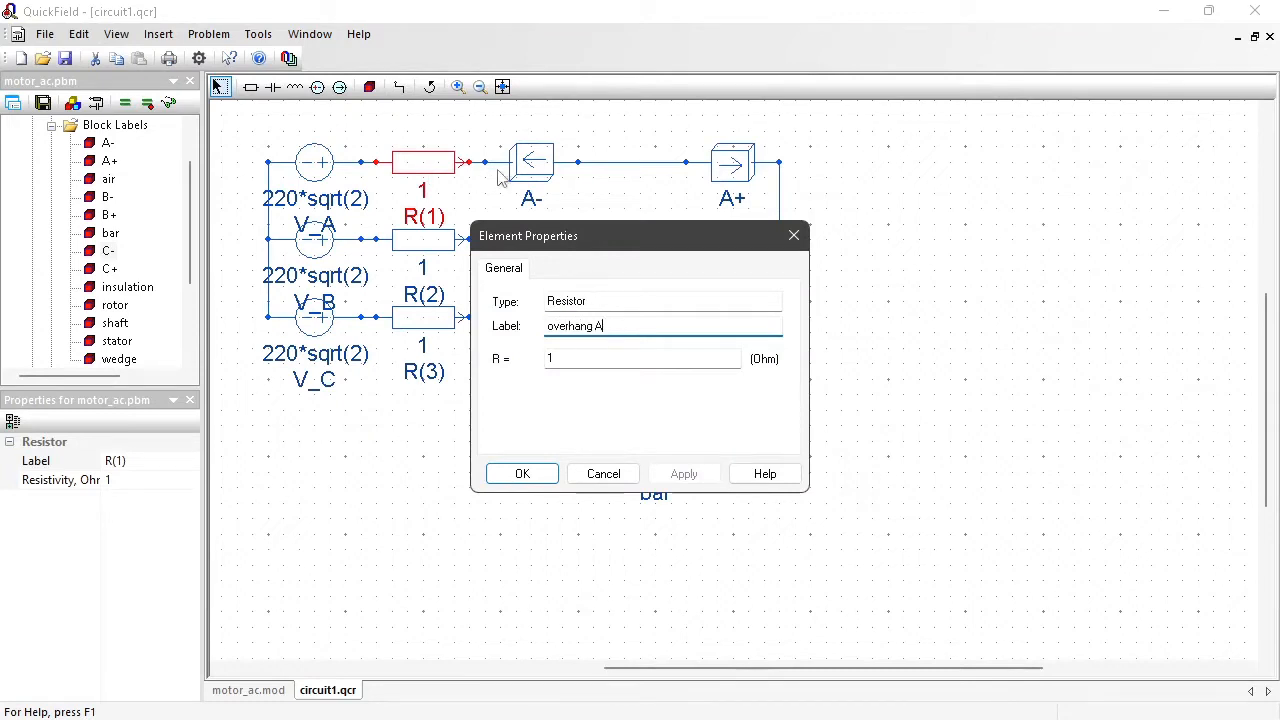
Step: Set the resistance of the overhang A resistor to 15 Ohm
{"action": "left_click", "coordinate": [608, 357]}
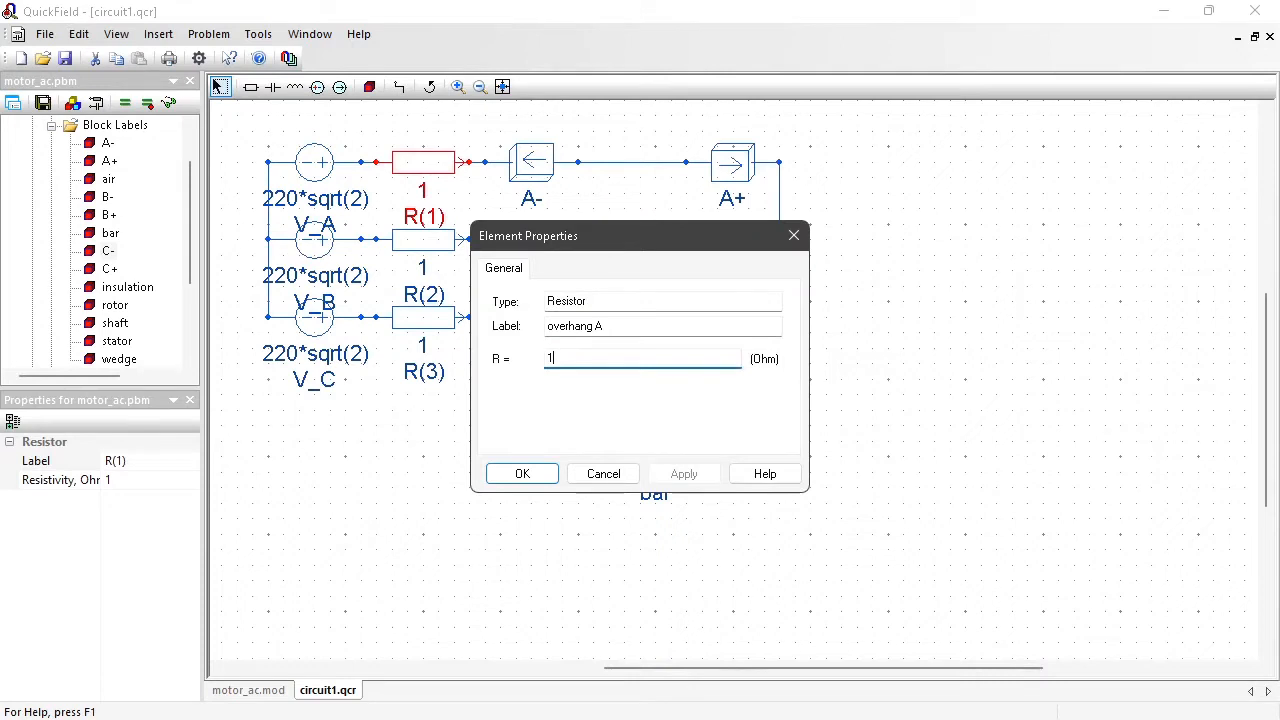
{"action": "type", "text": "5"}
{"action": "key", "text": "Return"}
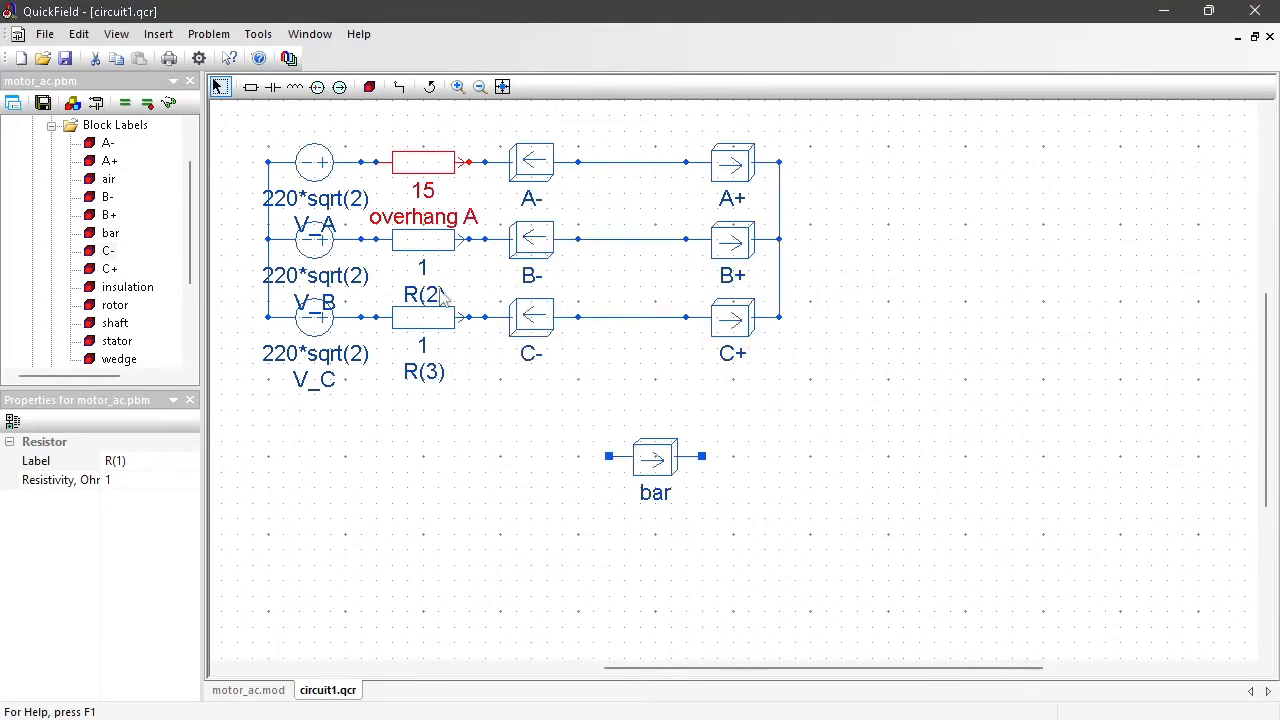
Step: Label the phase B resistor "overhang B" and set its resistance to 15 Ohm
{"action": "double_click", "coordinate": [407, 237]}
{"action": "type", "text": "o"}
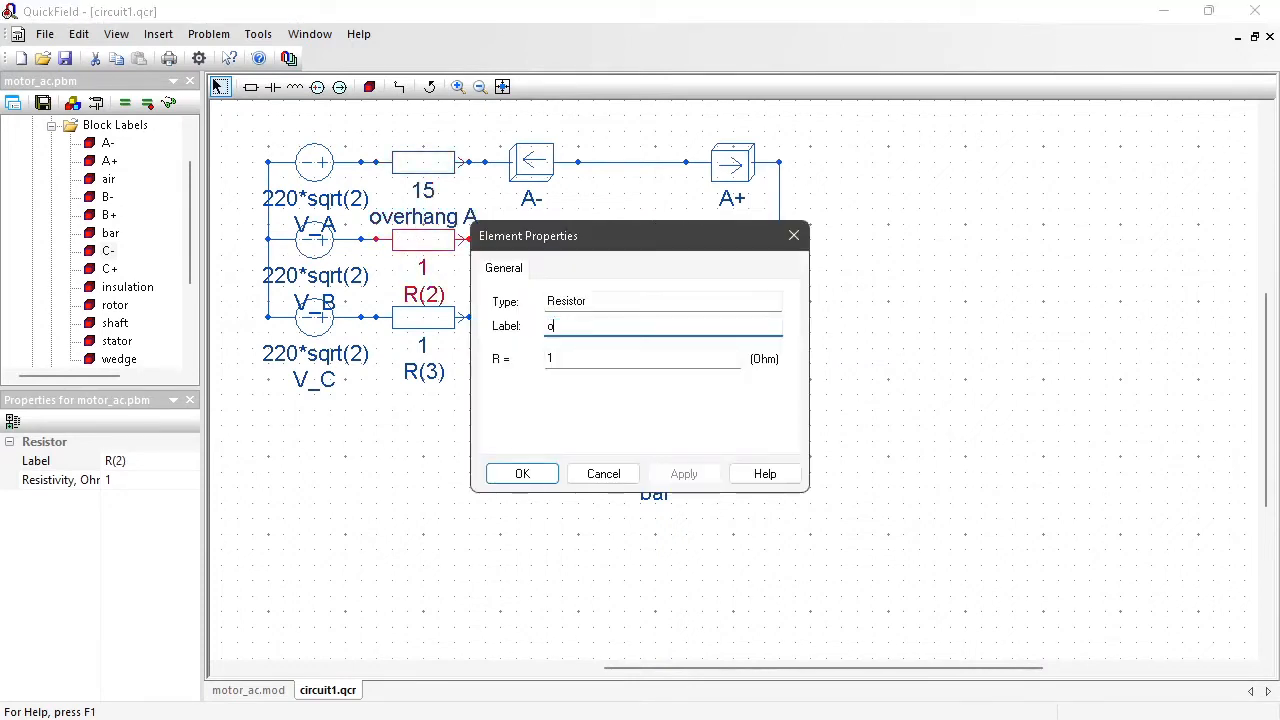
{"action": "type", "text": "verhang B"}
{"action": "left_click", "coordinate": [595, 358]}
{"action": "type", "text": "5"}
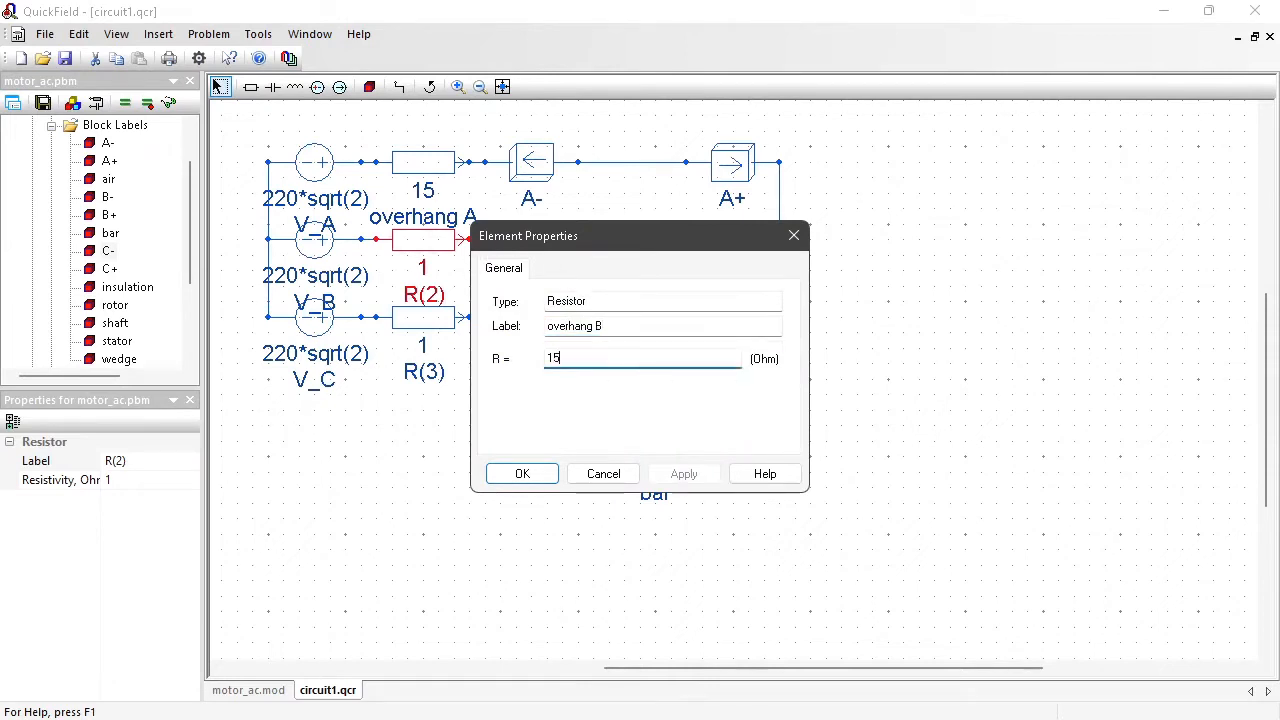
{"action": "key", "text": "Return"}
Step: Label the phase C resistor "ovarhang C" and set its resistance to 15 Ohm
{"action": "left_click", "coordinate": [422, 319]}
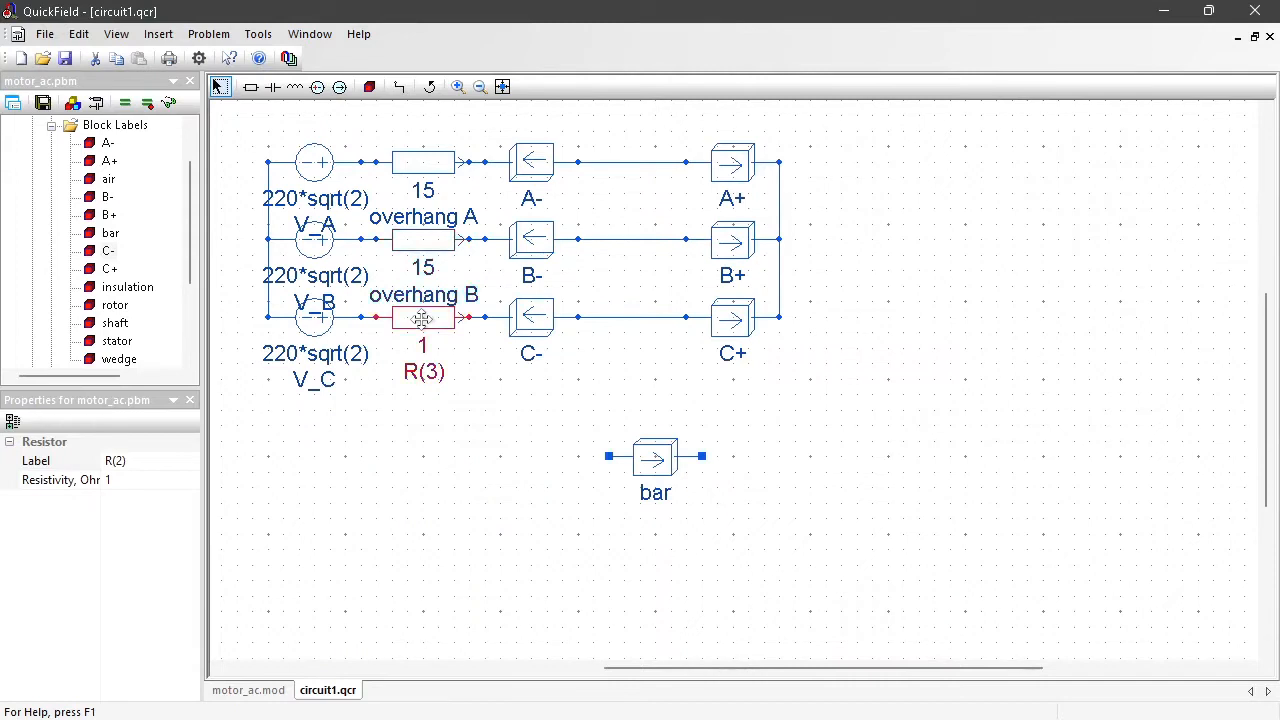
{"action": "double_click", "coordinate": [422, 319]}
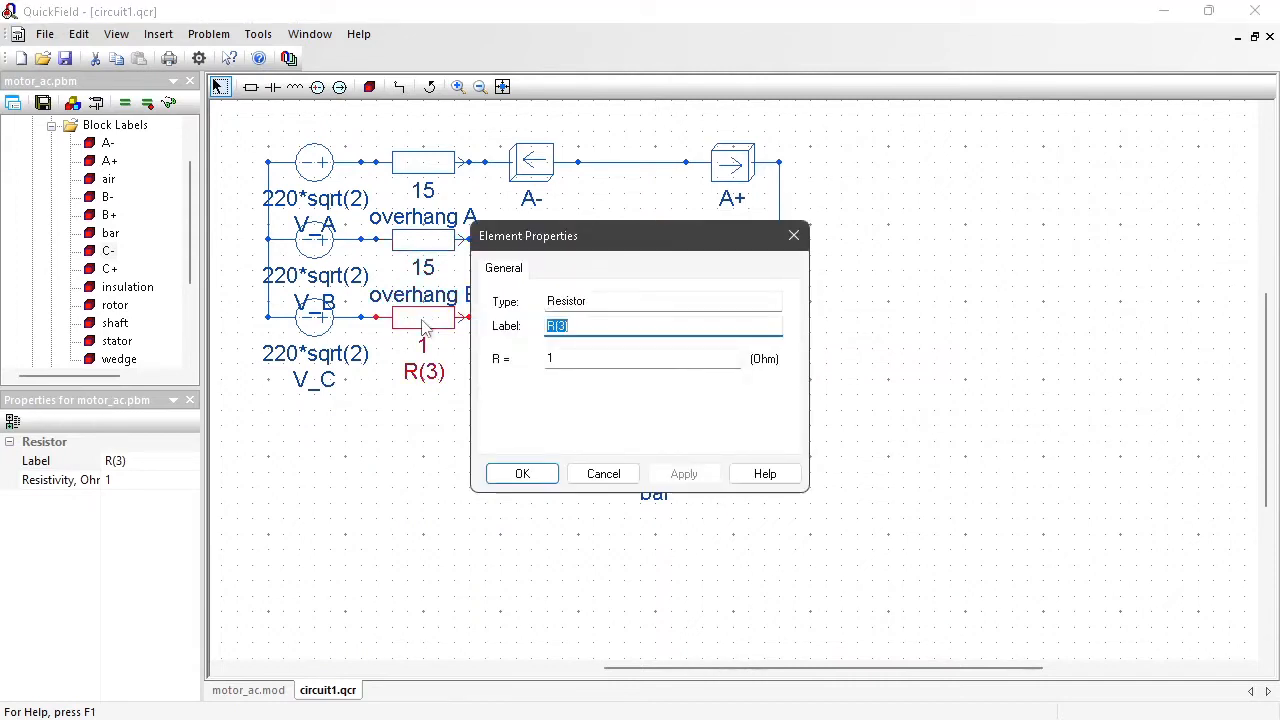
{"action": "type", "text": "ovarhang C"}
{"action": "key", "text": "Tab"}
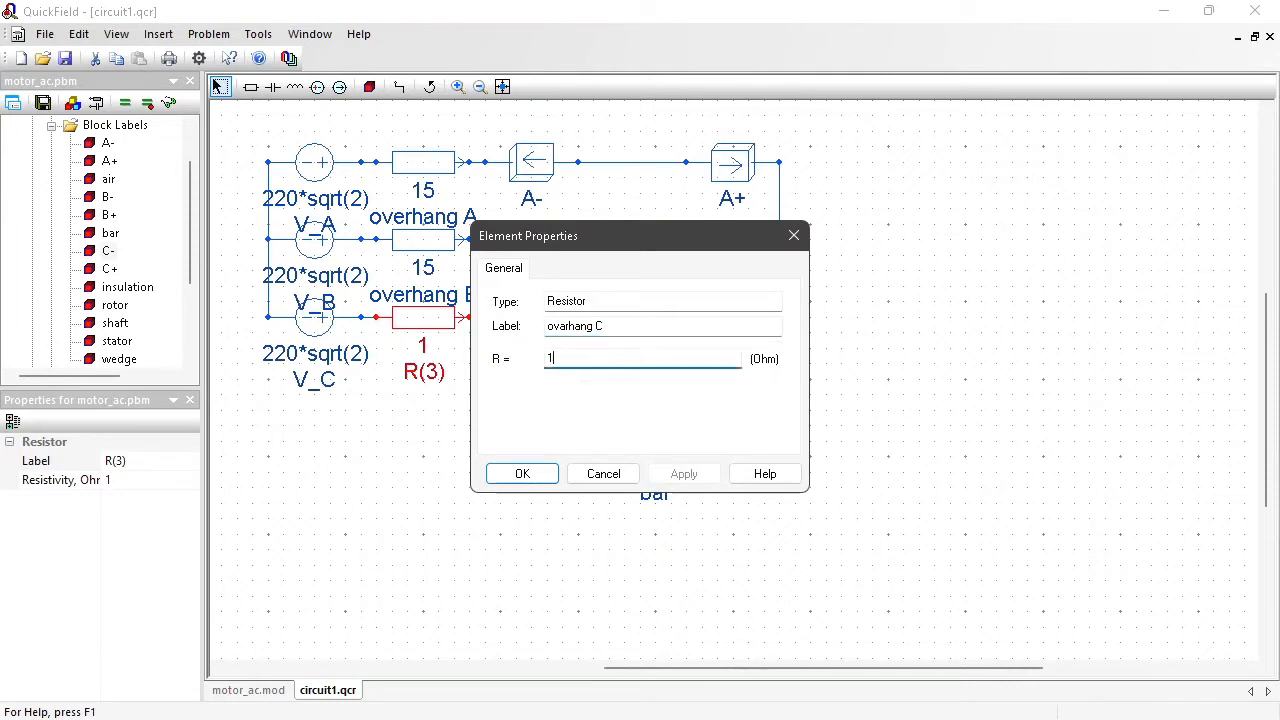
{"action": "type", "text": "5"}
{"action": "left_click", "coordinate": [520, 476]}
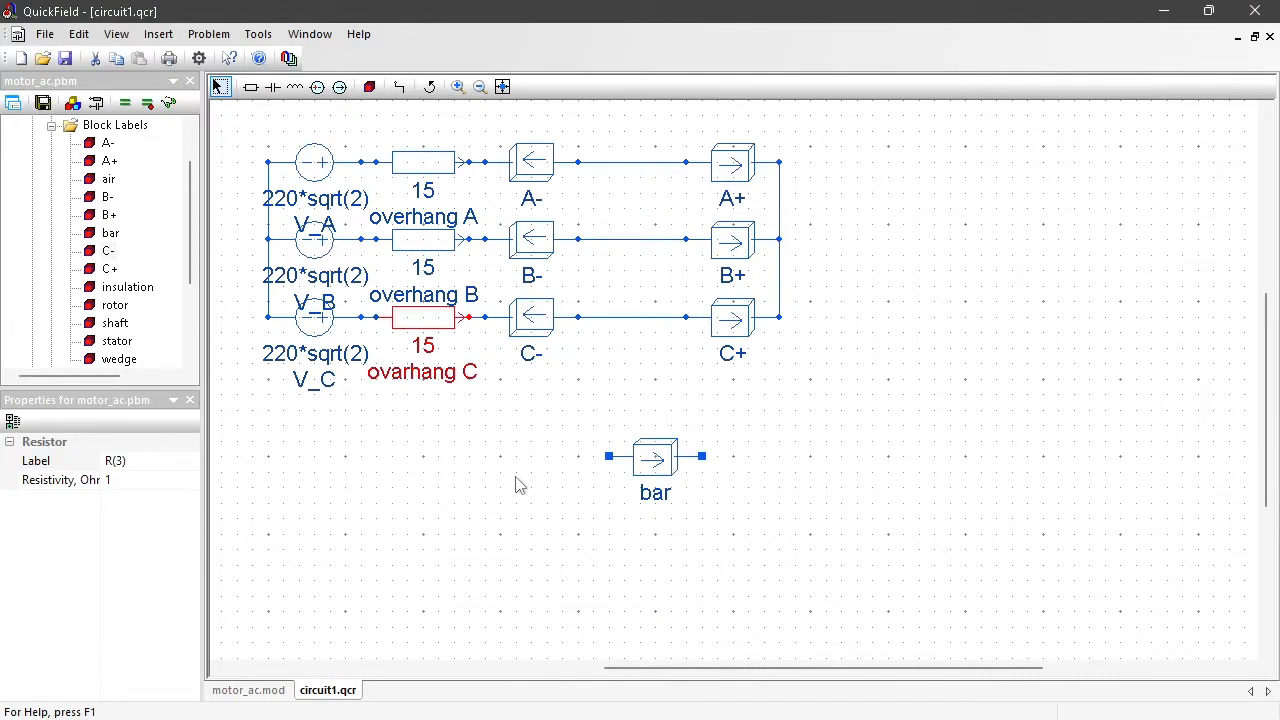
Step: Build the mesh for the motor_ac.mod geometry and solve the saved problem through to its field results
{"action": "left_click", "coordinate": [246, 692]}
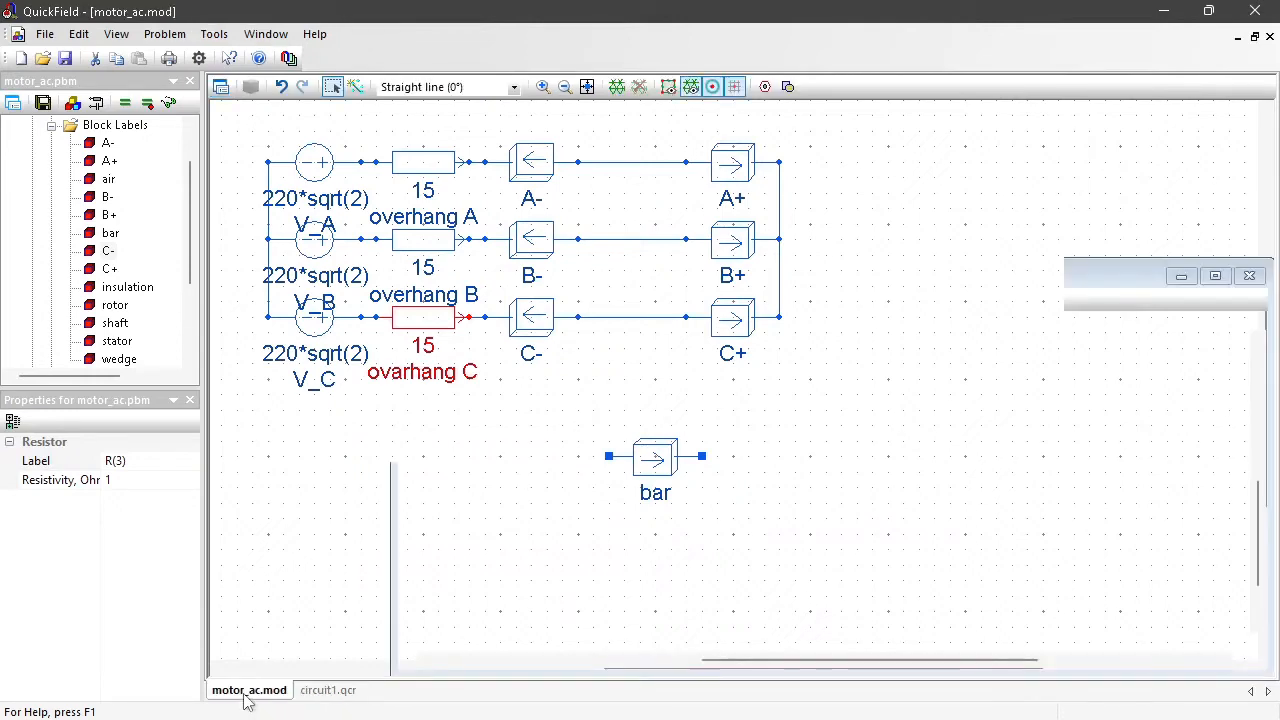
{"action": "left_click", "coordinate": [617, 88]}
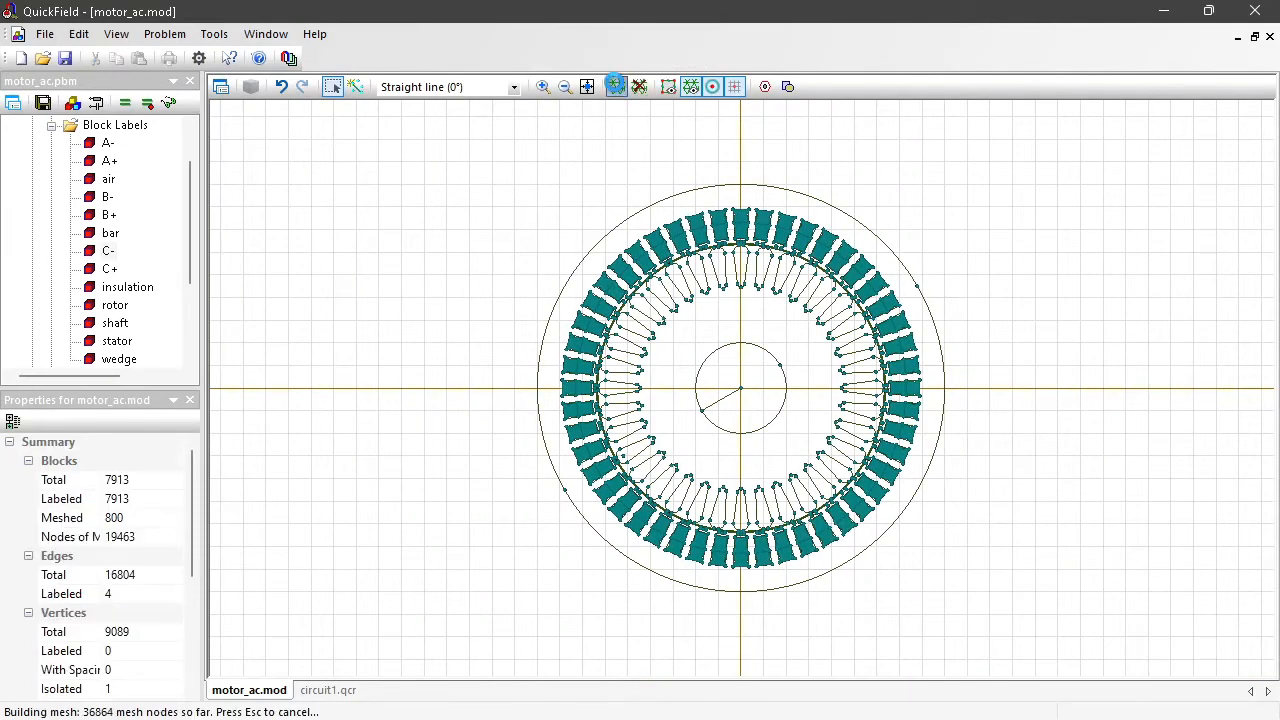
{"action": "left_click", "coordinate": [43, 104]}
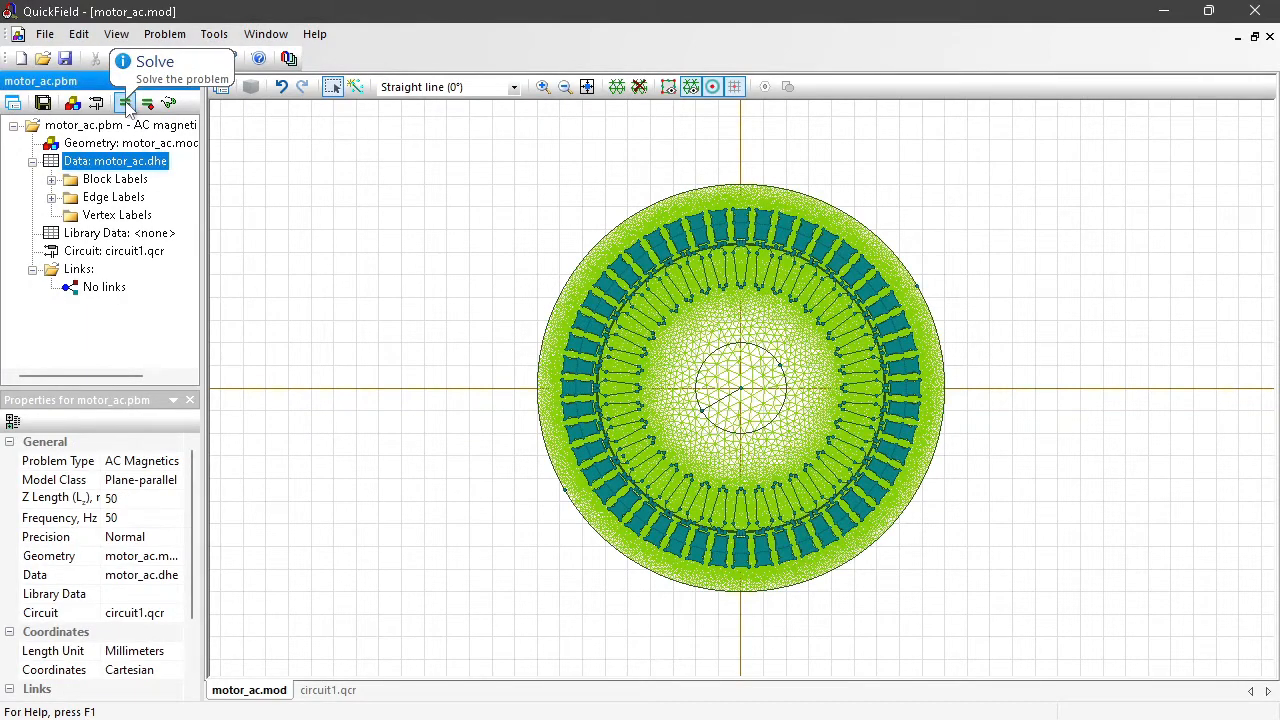
{"action": "left_click", "coordinate": [125, 104]}
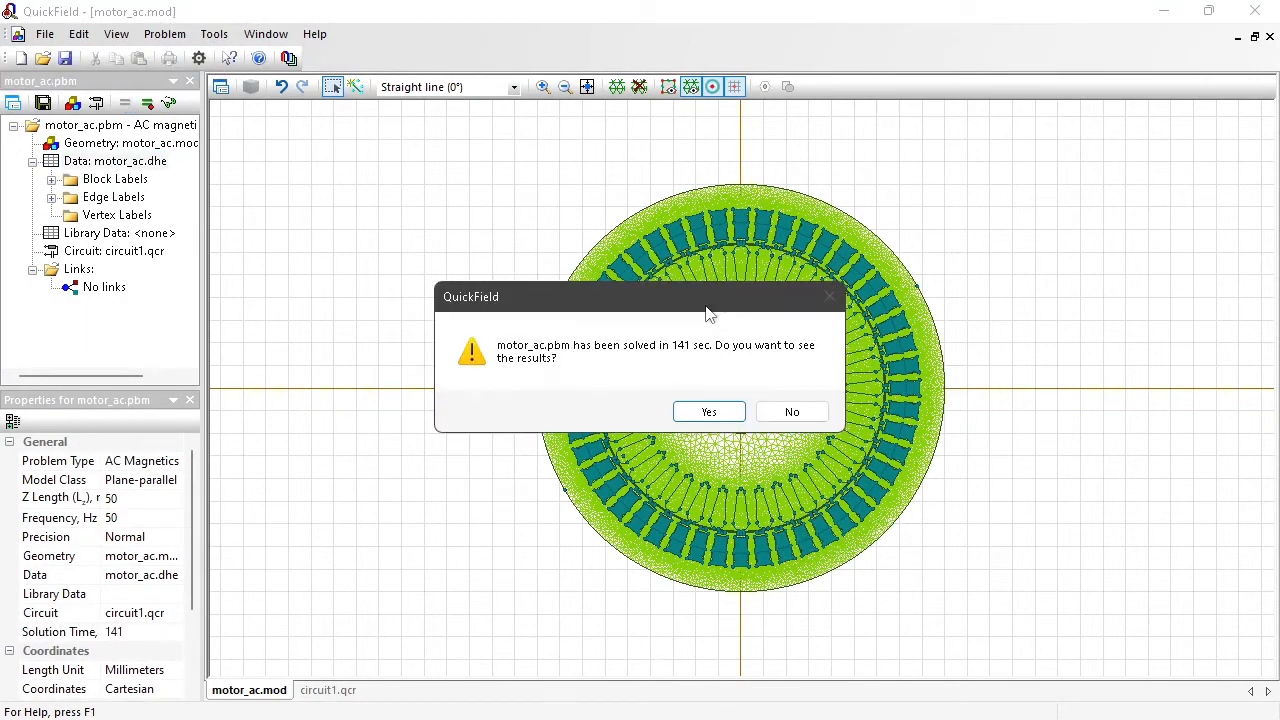
{"action": "left_click", "coordinate": [708, 413]}
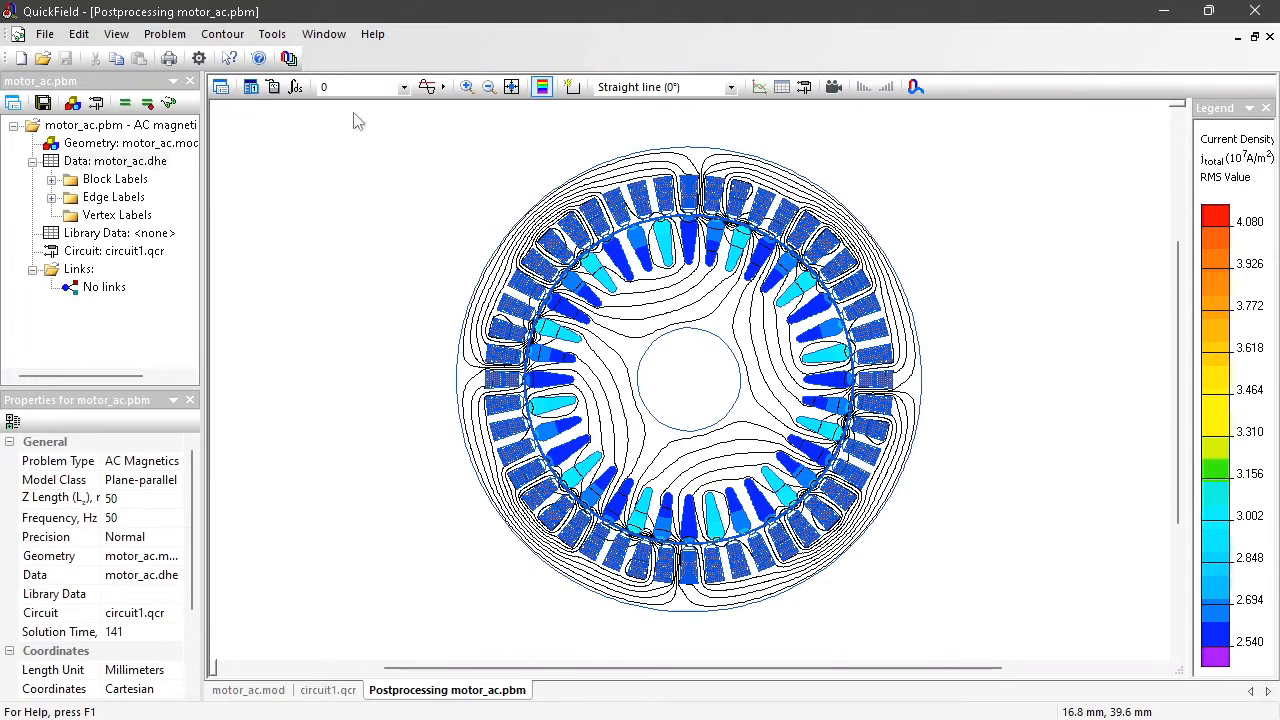
Step: Turn off the color map in the field picture, keeping only the field lines
{"action": "left_click", "coordinate": [220, 88]}
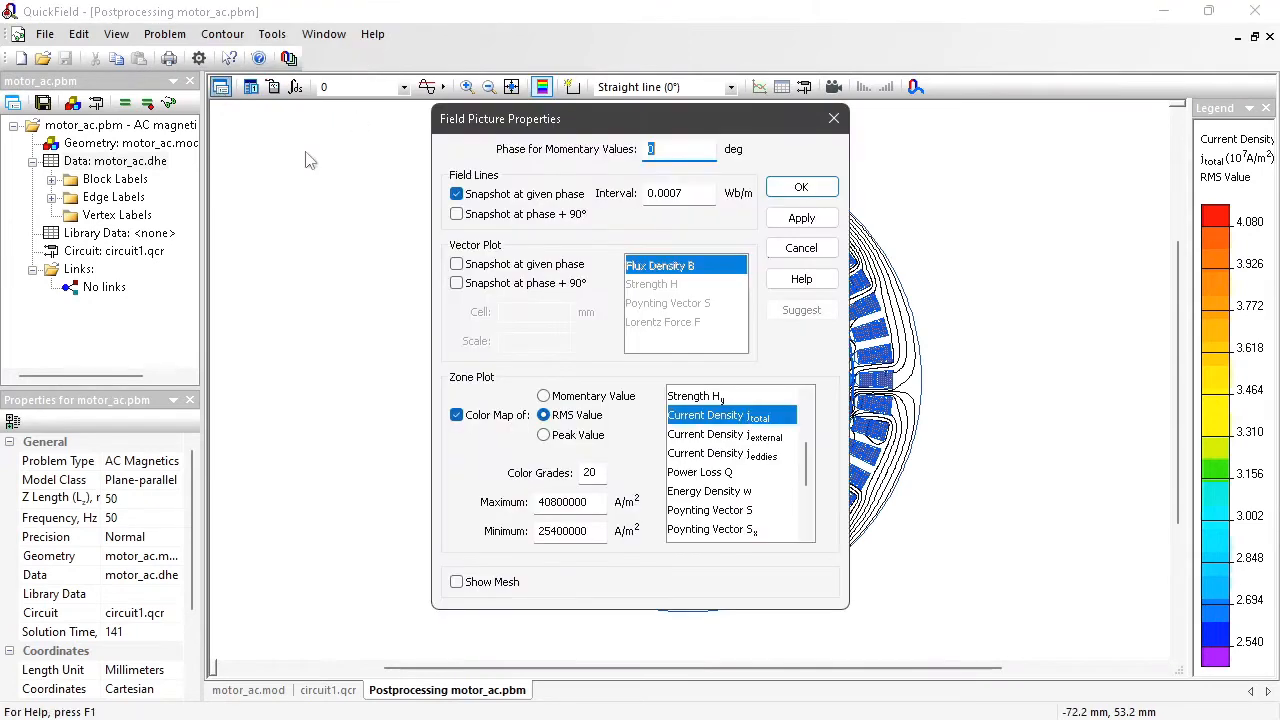
{"action": "left_click", "coordinate": [478, 418]}
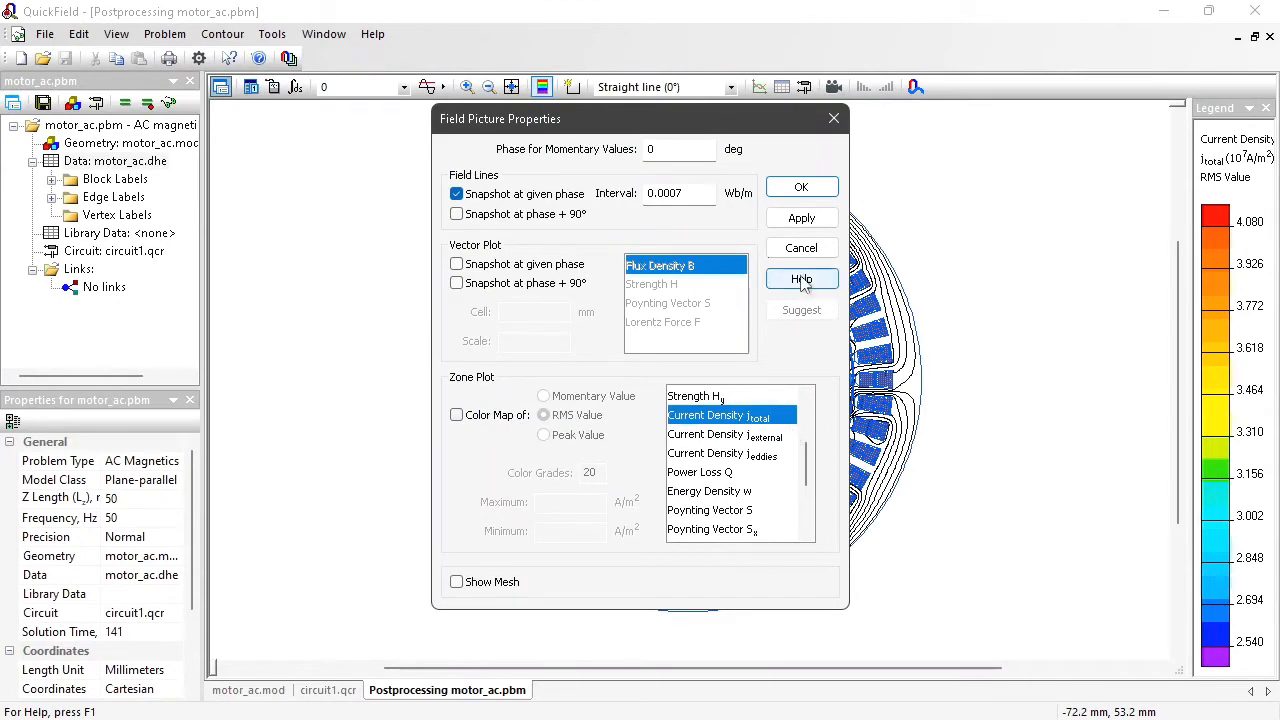
{"action": "left_click", "coordinate": [805, 189]}
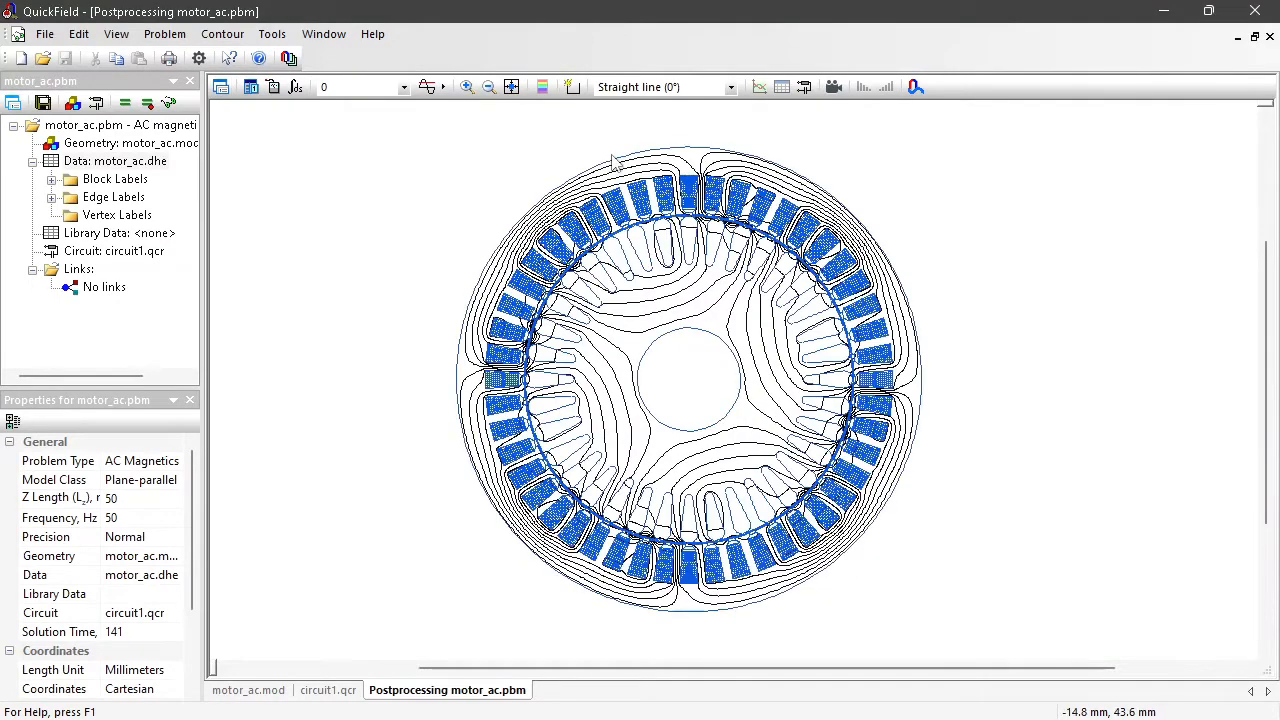
Step: Advance the display phase from 5 through 20 to 50 degrees to examine how the field lines rotate
{"action": "left_click", "coordinate": [405, 89]}
{"action": "left_click", "coordinate": [405, 89]}
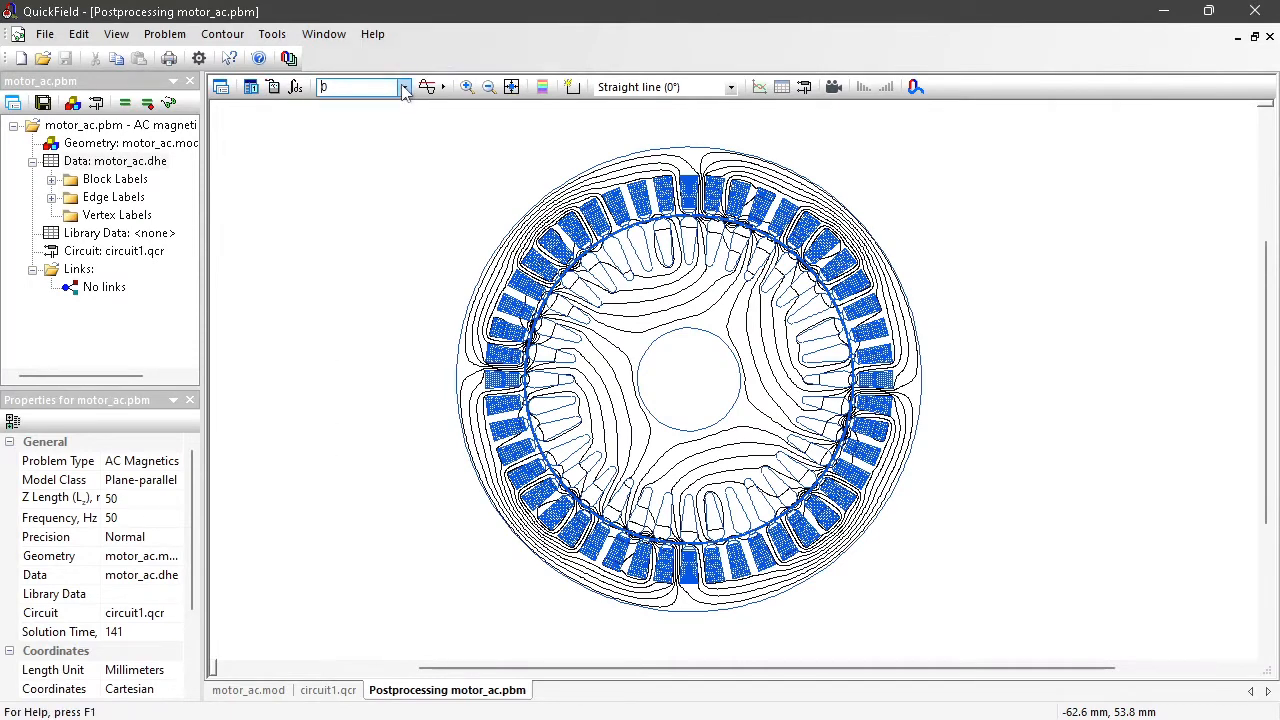
{"action": "left_click", "coordinate": [405, 89]}
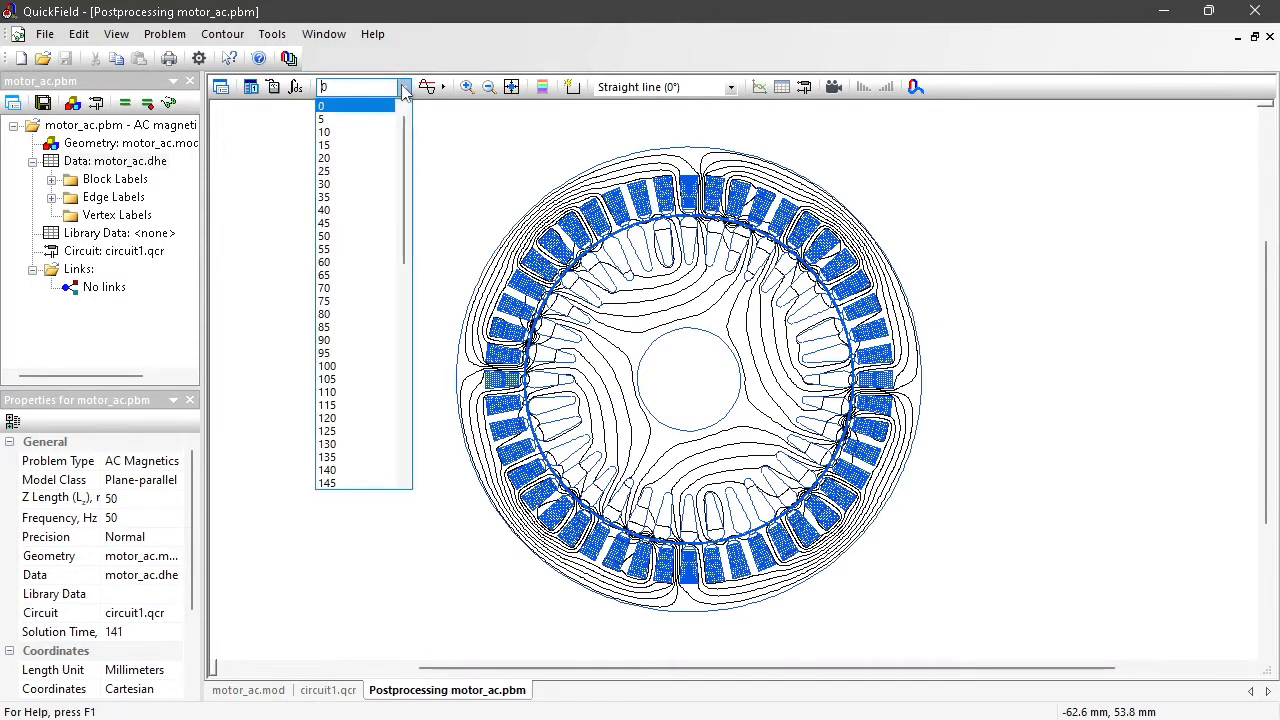
{"action": "left_click", "coordinate": [349, 121]}
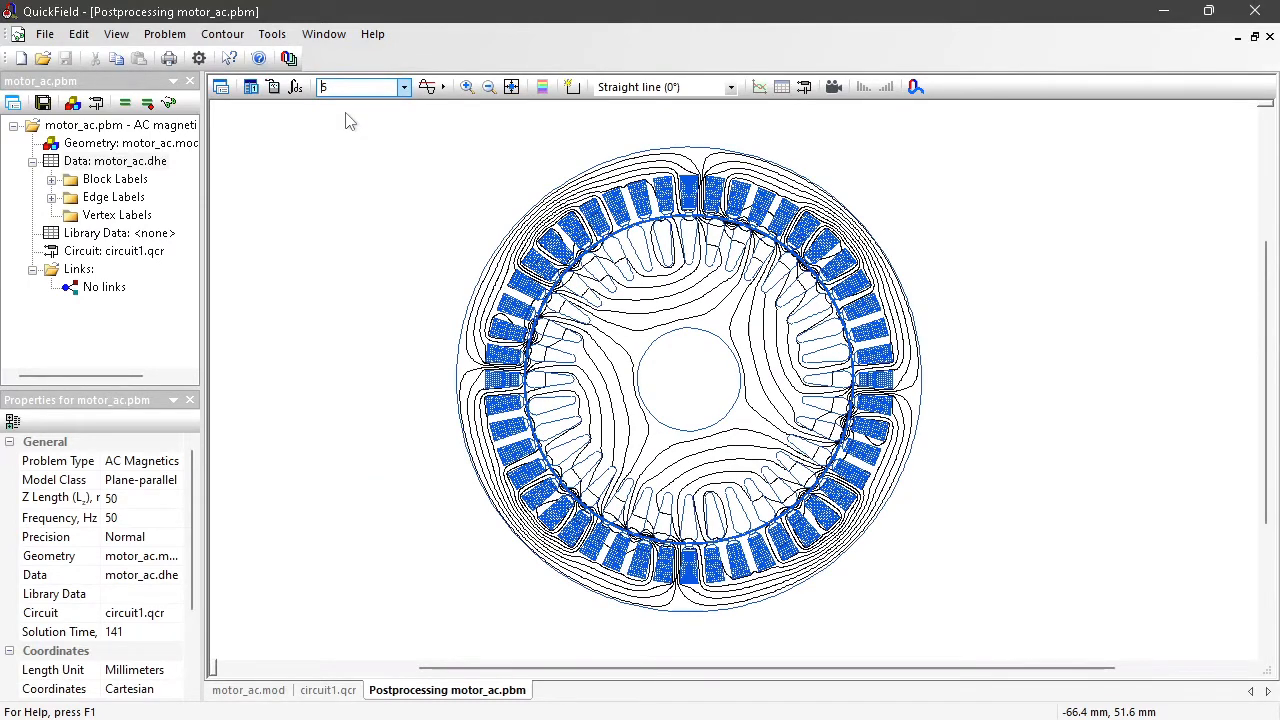
{"action": "left_click", "coordinate": [404, 92]}
{"action": "left_click", "coordinate": [404, 92]}
{"action": "scroll", "coordinate": [404, 92], "scroll_direction": "down", "scroll_amount": 3}
{"action": "scroll", "coordinate": [404, 92], "scroll_direction": "down", "scroll_amount": 3}
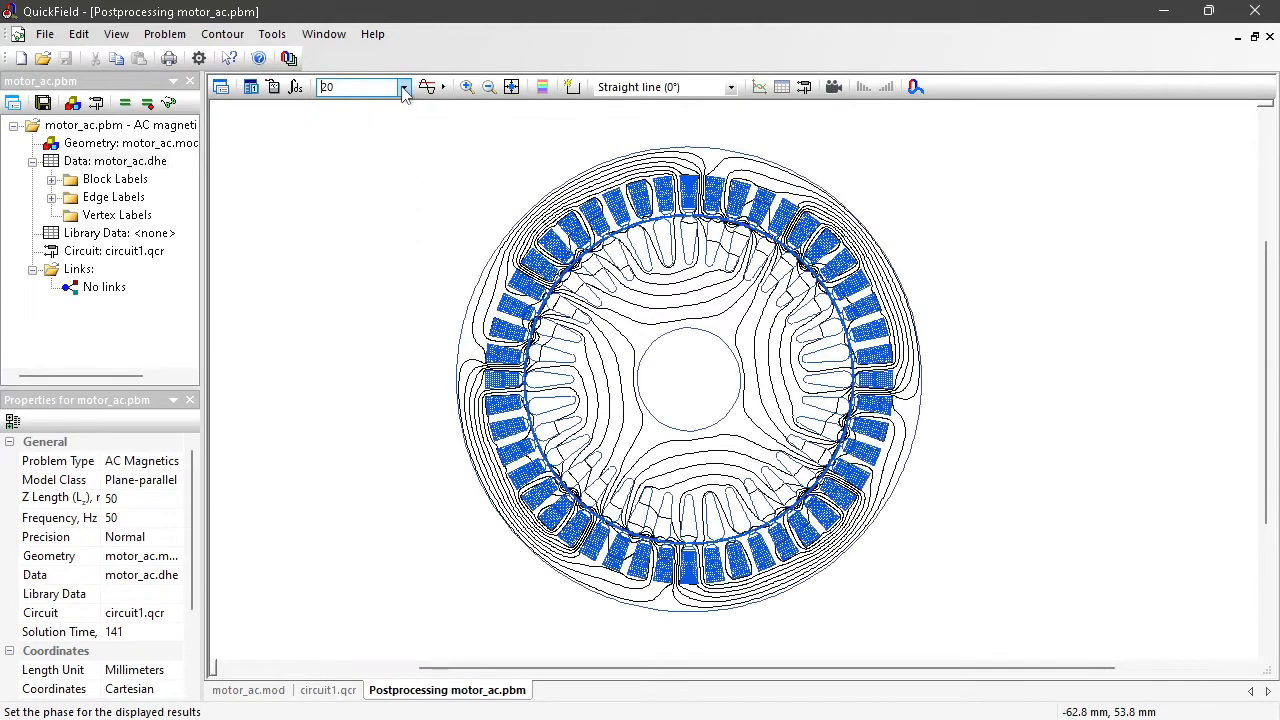
{"action": "scroll", "coordinate": [404, 92], "scroll_direction": "down", "scroll_amount": 3}
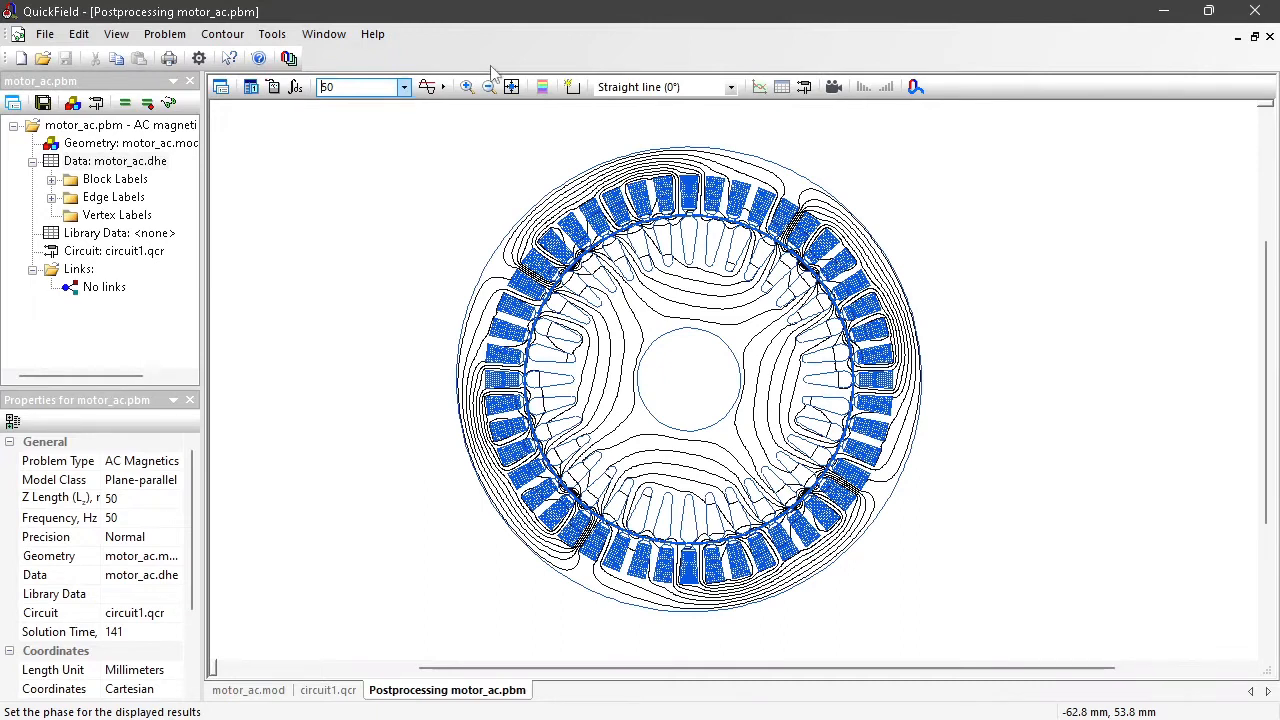
Step: Add the topmost rotor bar block to the contour and calculate its cross section area and total current
{"action": "left_click", "coordinate": [573, 88]}
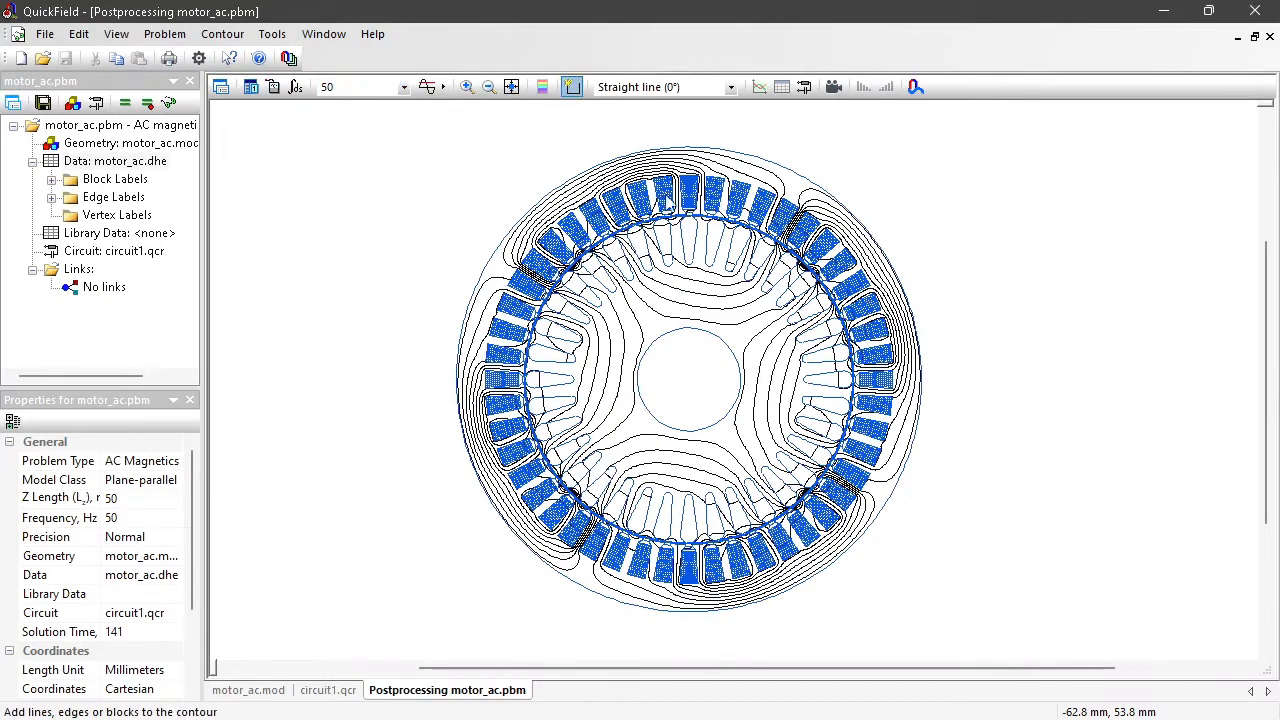
{"action": "left_click", "coordinate": [688, 240]}
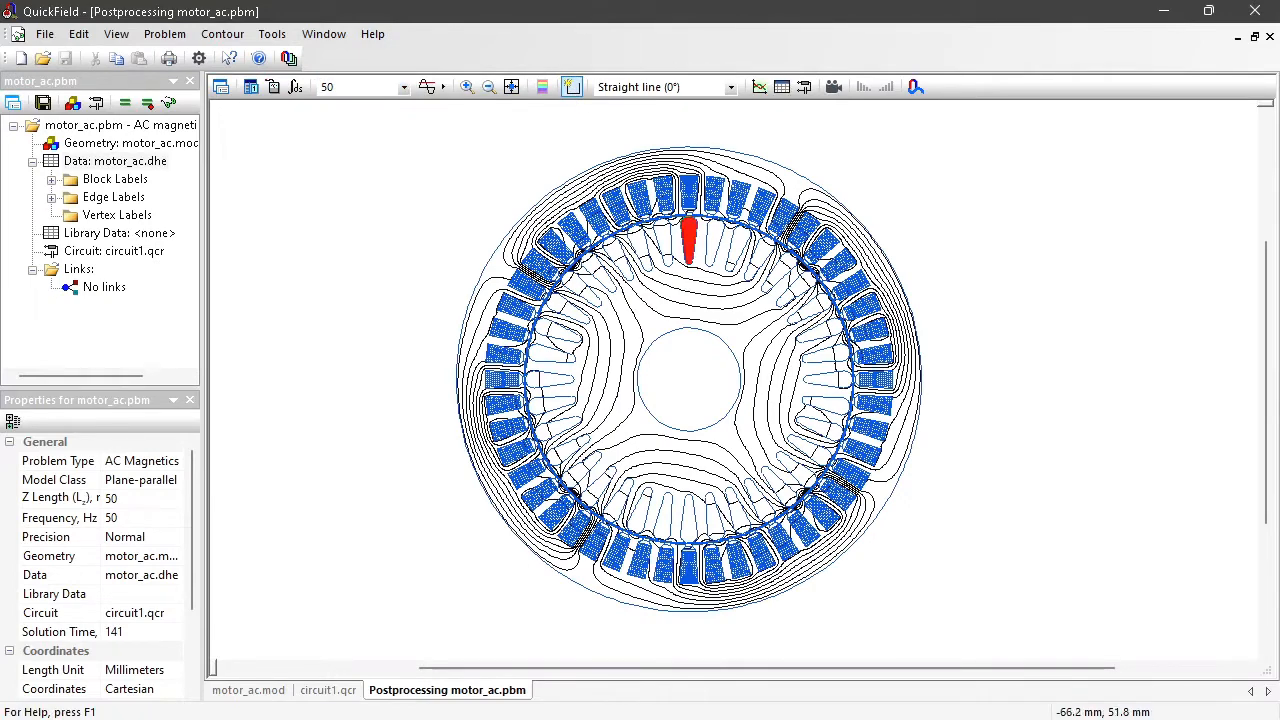
{"action": "left_click", "coordinate": [295, 87]}
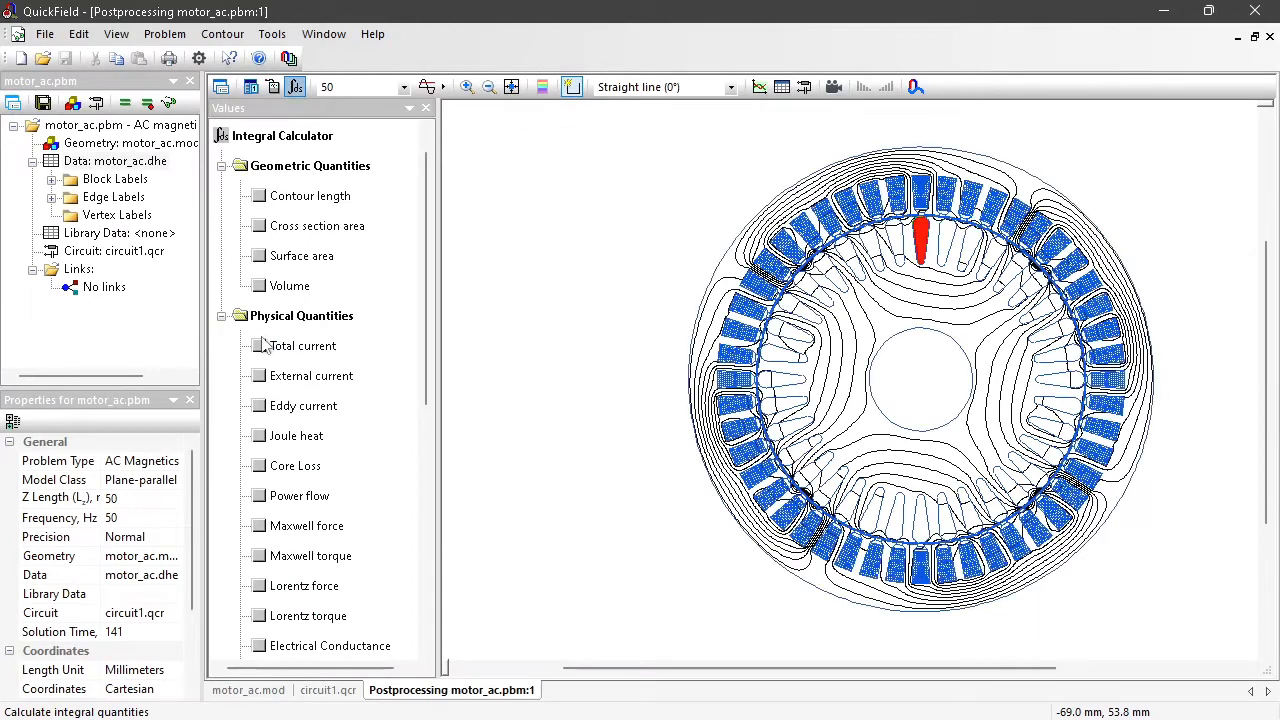
{"action": "left_click", "coordinate": [258, 228]}
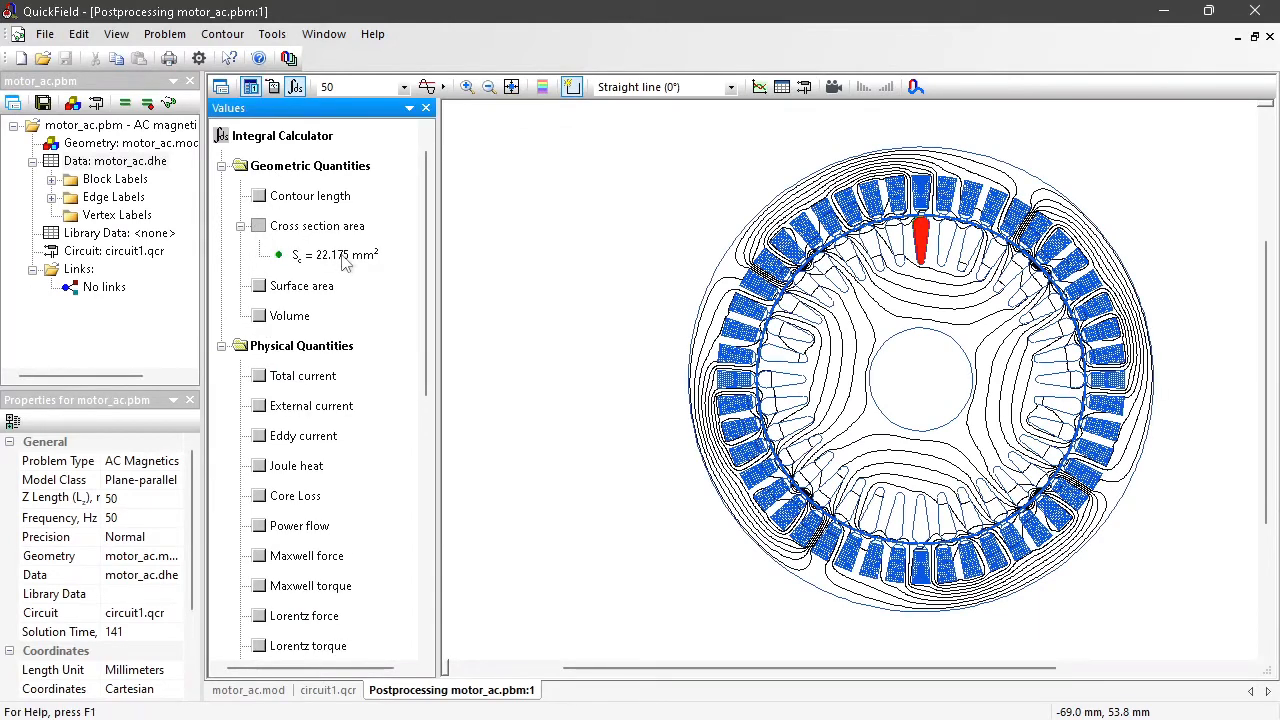
{"action": "left_click", "coordinate": [258, 377]}
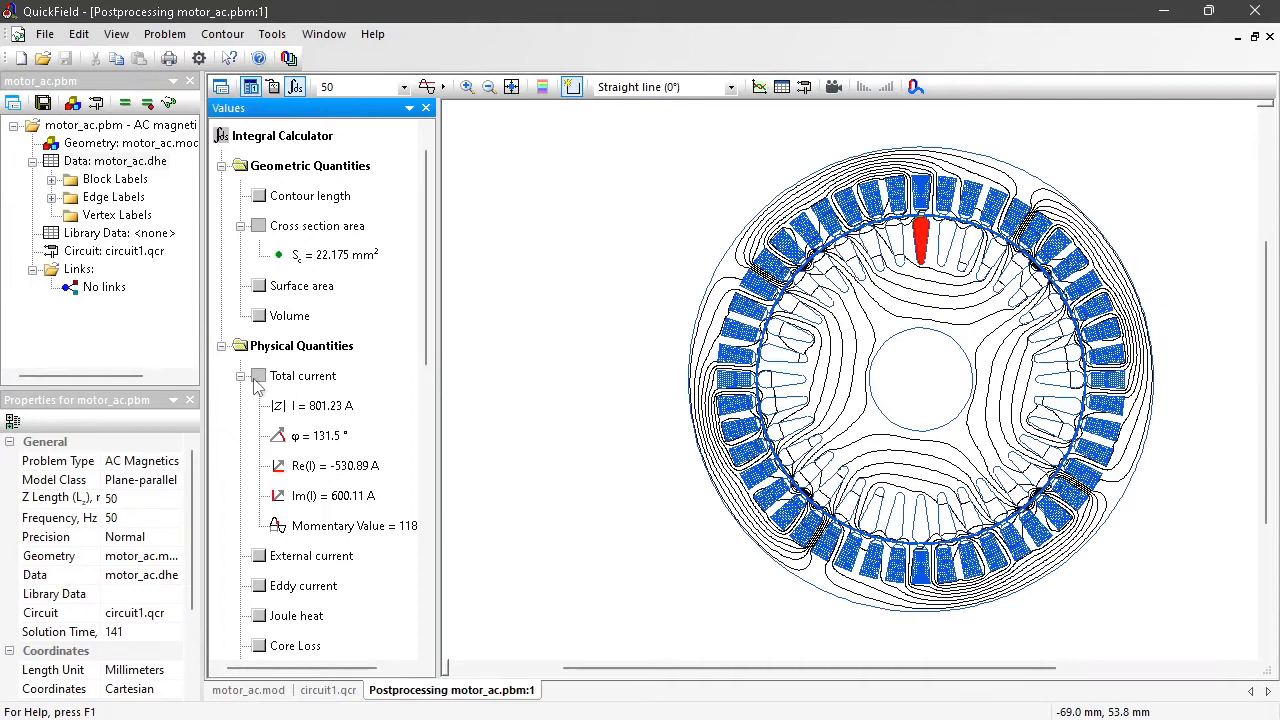
Step: Calculate the Maxwell force on the topmost rotor bar, and include the next two bars clockwise in the contour
{"action": "left_click_drag", "start_coordinate": [420, 319], "coordinate": [422, 397]}
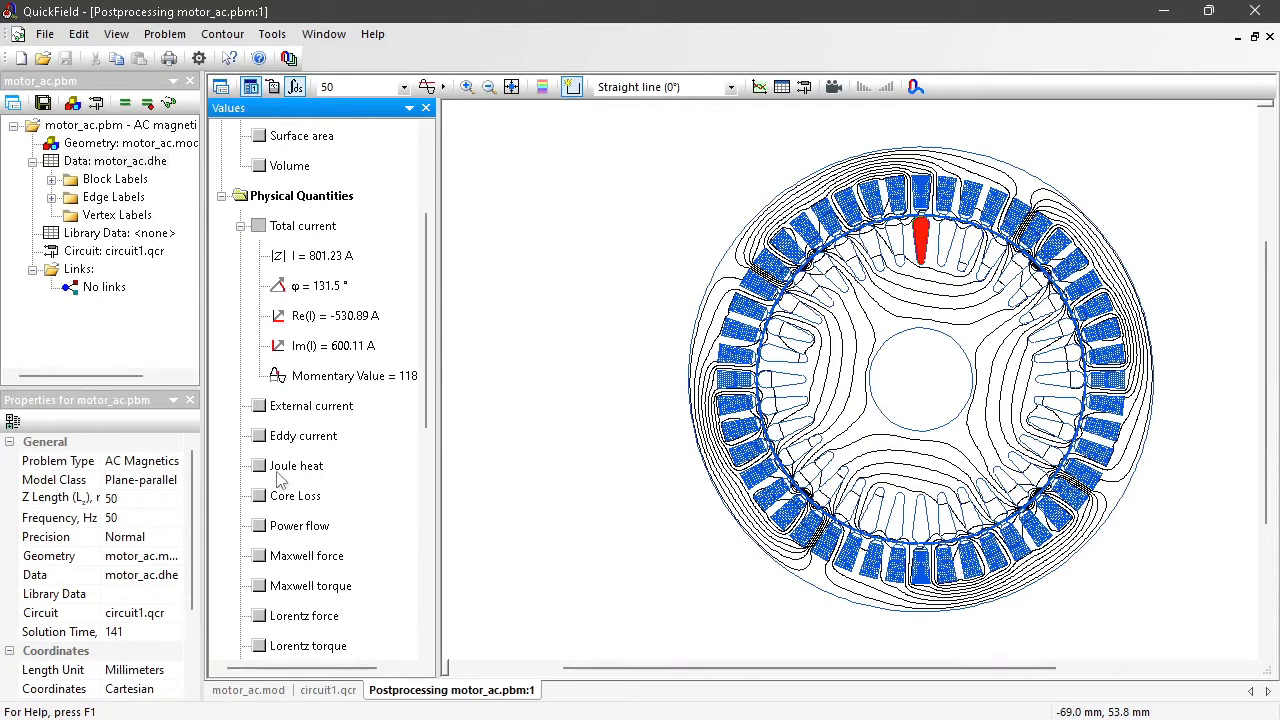
{"action": "left_click", "coordinate": [261, 556]}
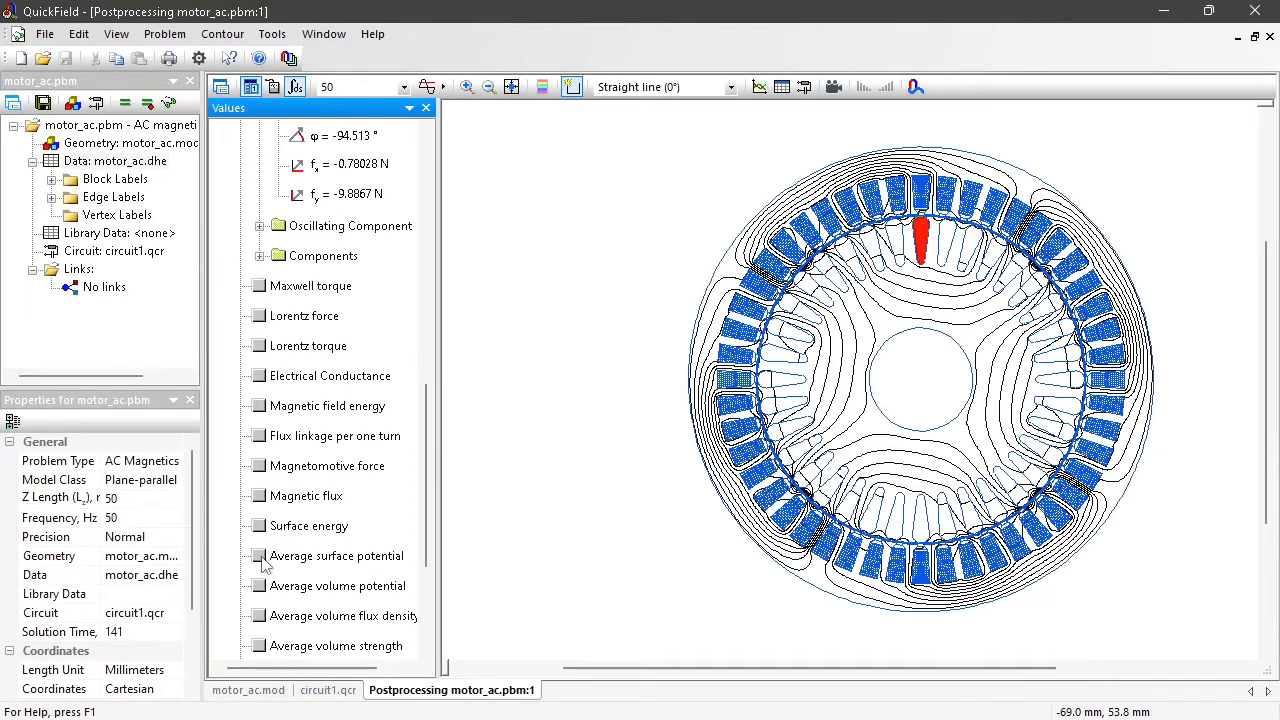
{"action": "left_click_drag", "start_coordinate": [427, 465], "coordinate": [427, 382]}
{"action": "left_click", "coordinate": [340, 346]}
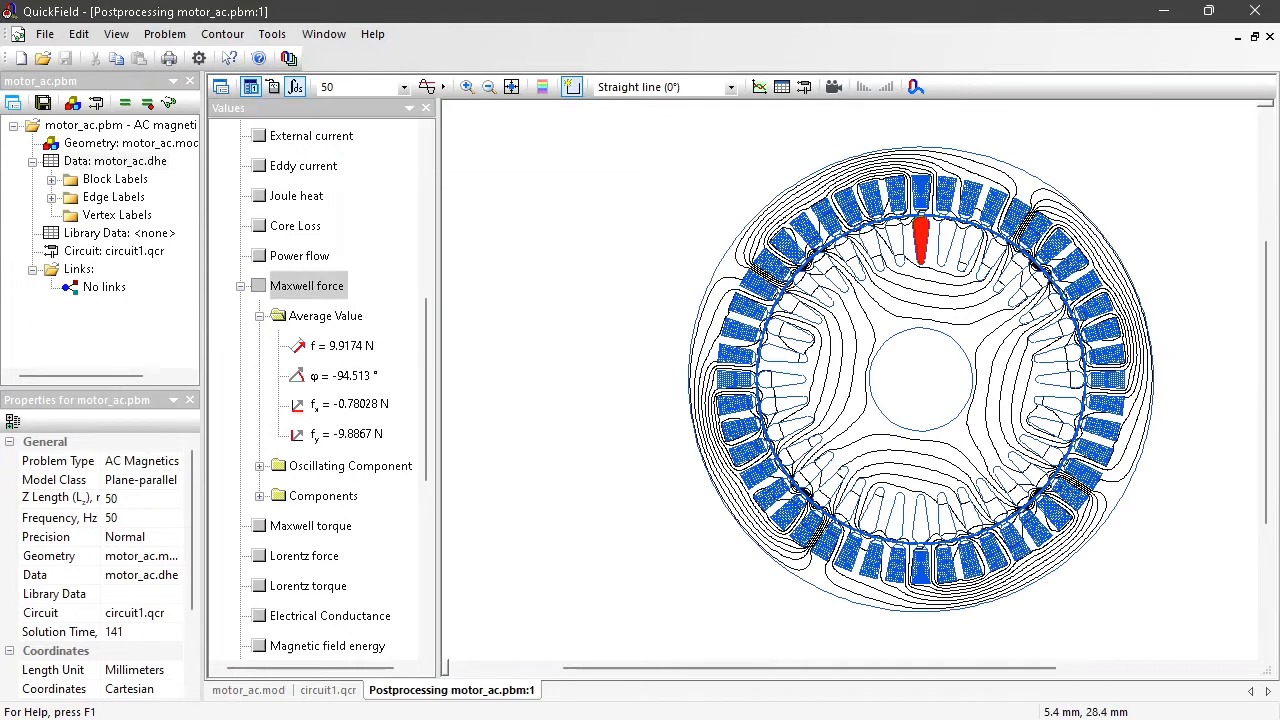
{"action": "left_click", "coordinate": [947, 241]}
{"action": "left_click", "coordinate": [965, 248]}
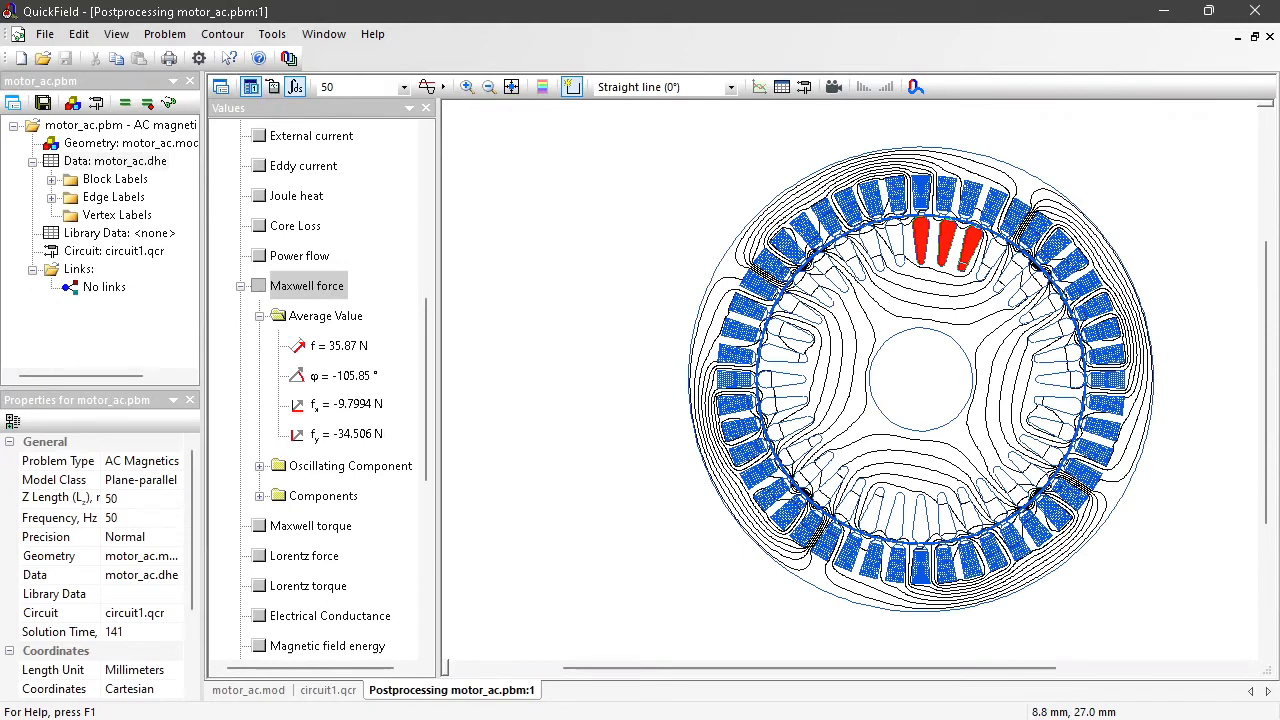
Step: Clear the bar contour and define a new closed contour from both arcs of the circle in the middle of the air gap
{"action": "left_click", "coordinate": [226, 36]}
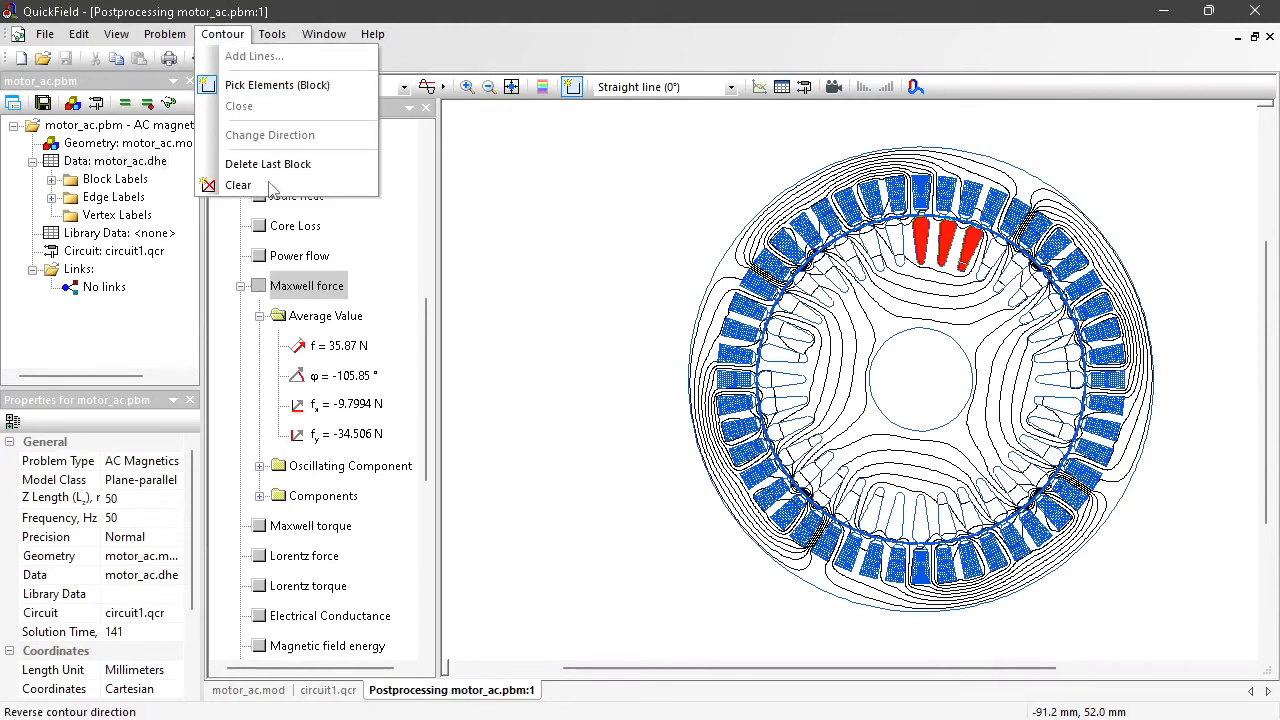
{"action": "left_click", "coordinate": [232, 183]}
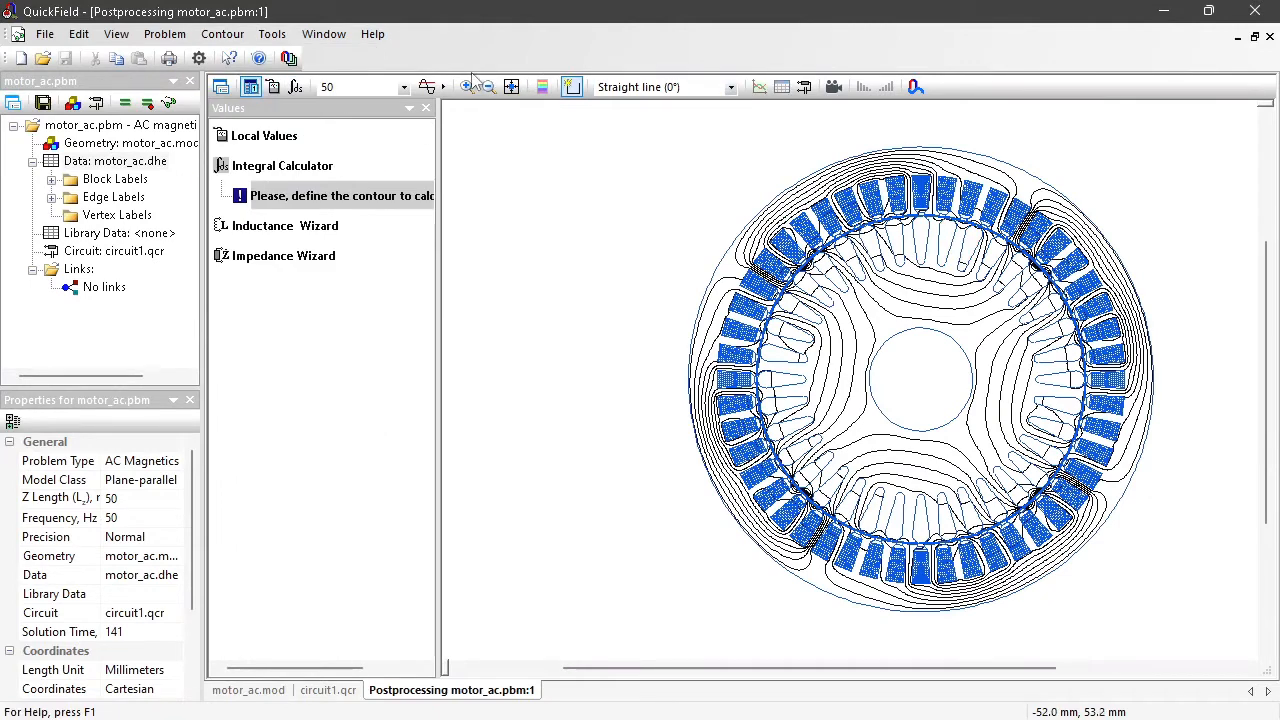
{"action": "left_click", "coordinate": [467, 87]}
{"action": "left_click_drag", "start_coordinate": [908, 208], "coordinate": [954, 235]}
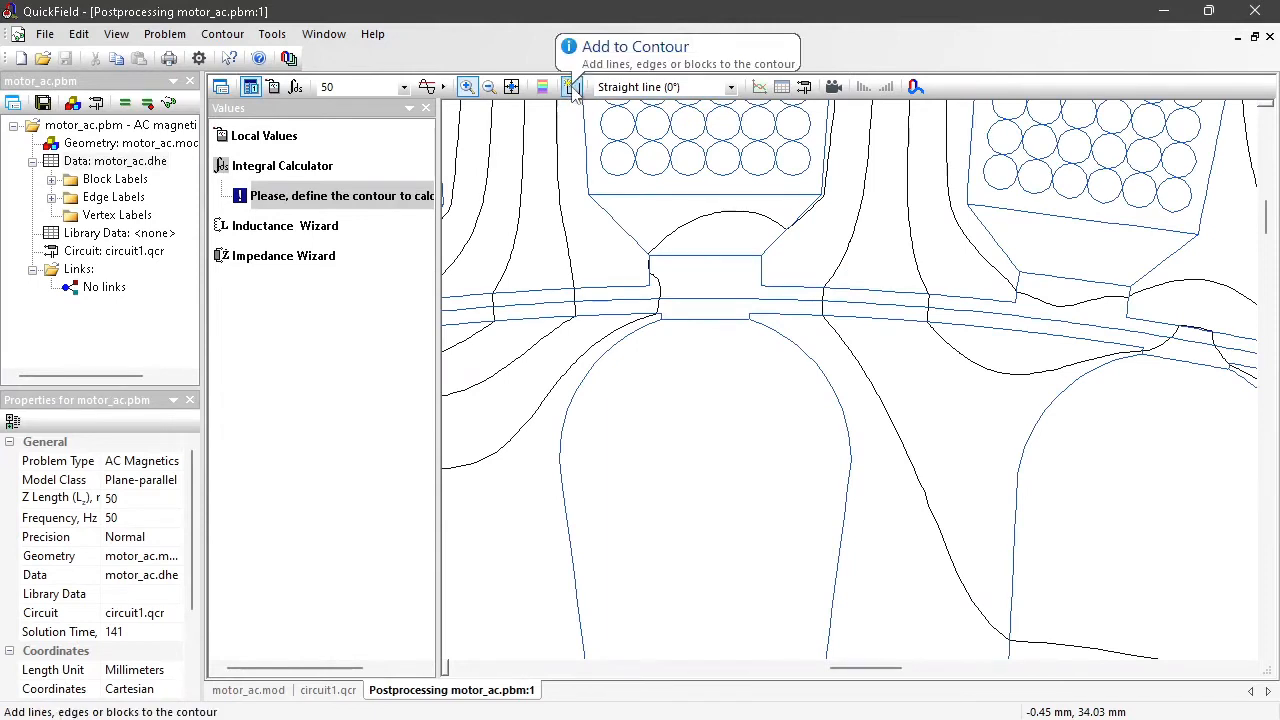
{"action": "left_click", "coordinate": [467, 87]}
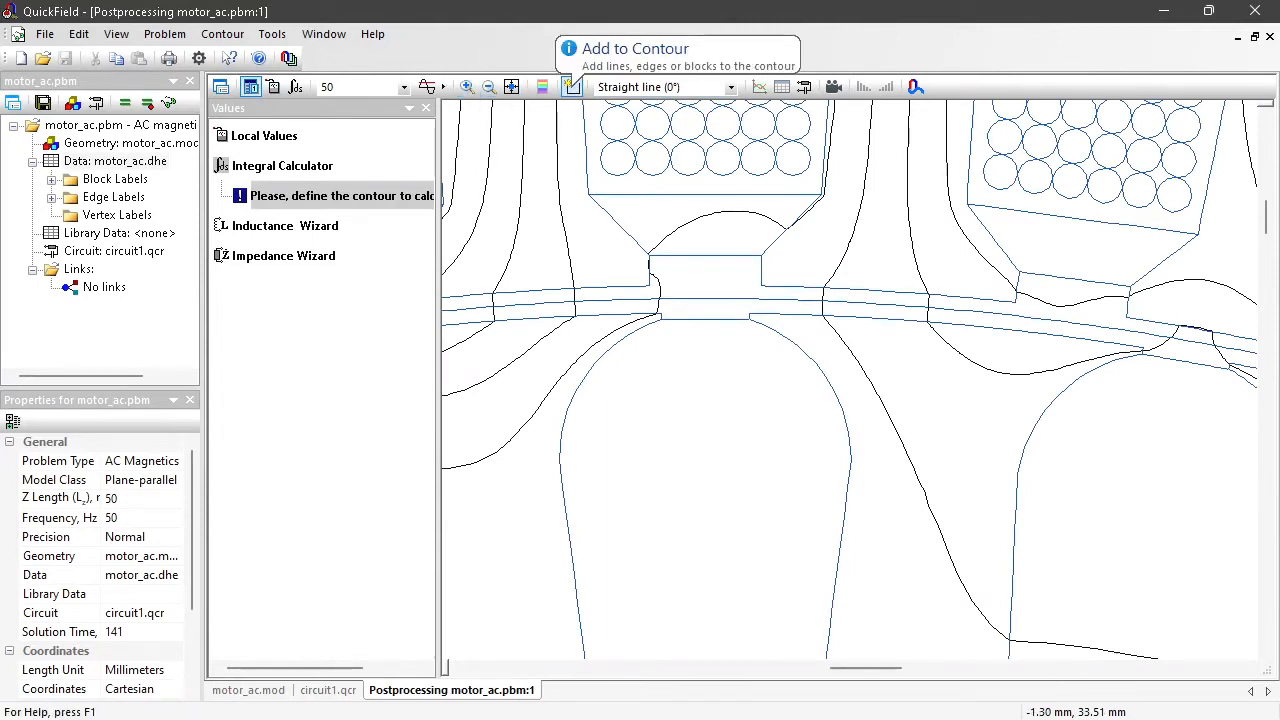
{"action": "left_click", "coordinate": [643, 300]}
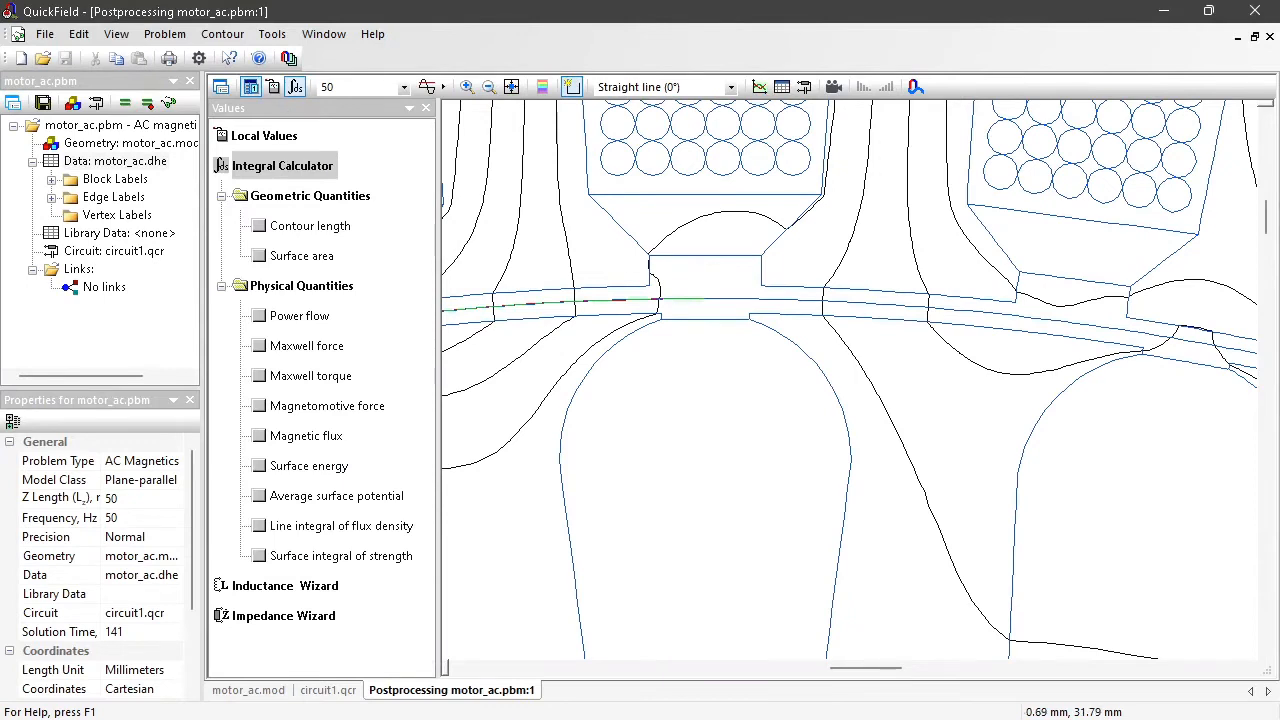
{"action": "left_click", "coordinate": [767, 299]}
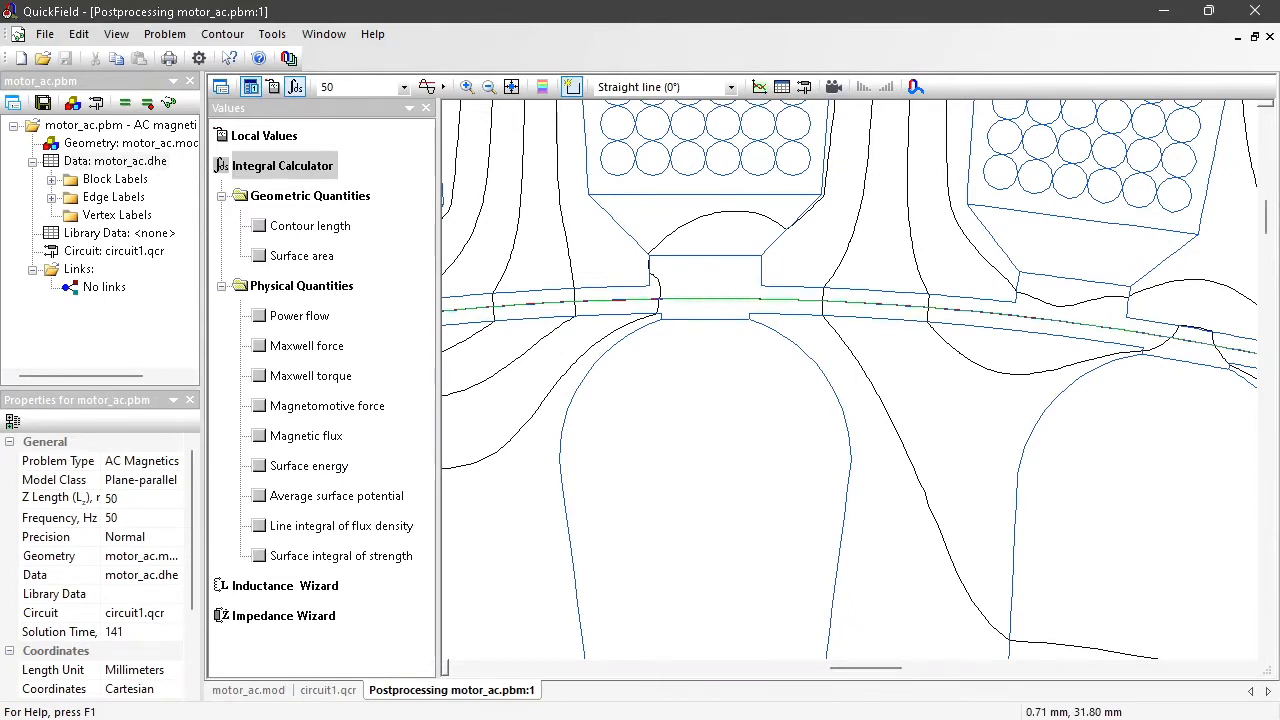
{"action": "left_click", "coordinate": [511, 88]}
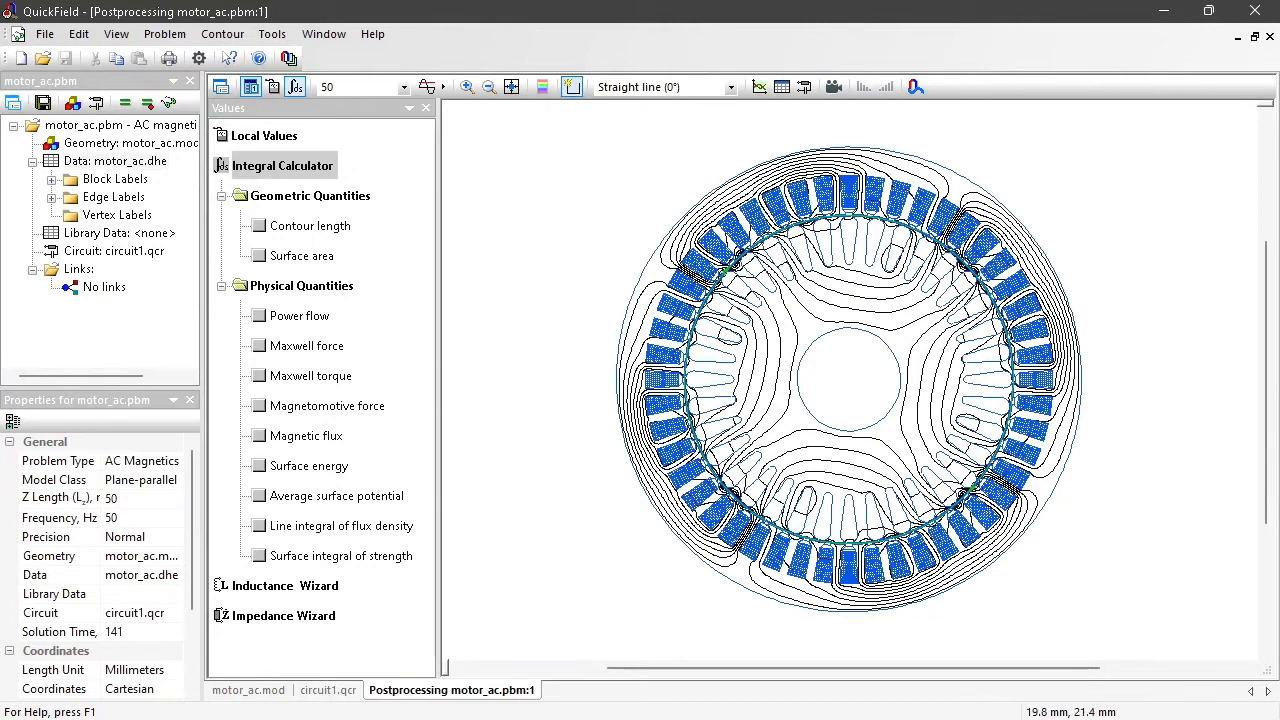
Step: Reverse the direction of the air-gap contour so it encloses the rotor, and calculate the Maxwell torque
{"action": "left_click", "coordinate": [223, 36]}
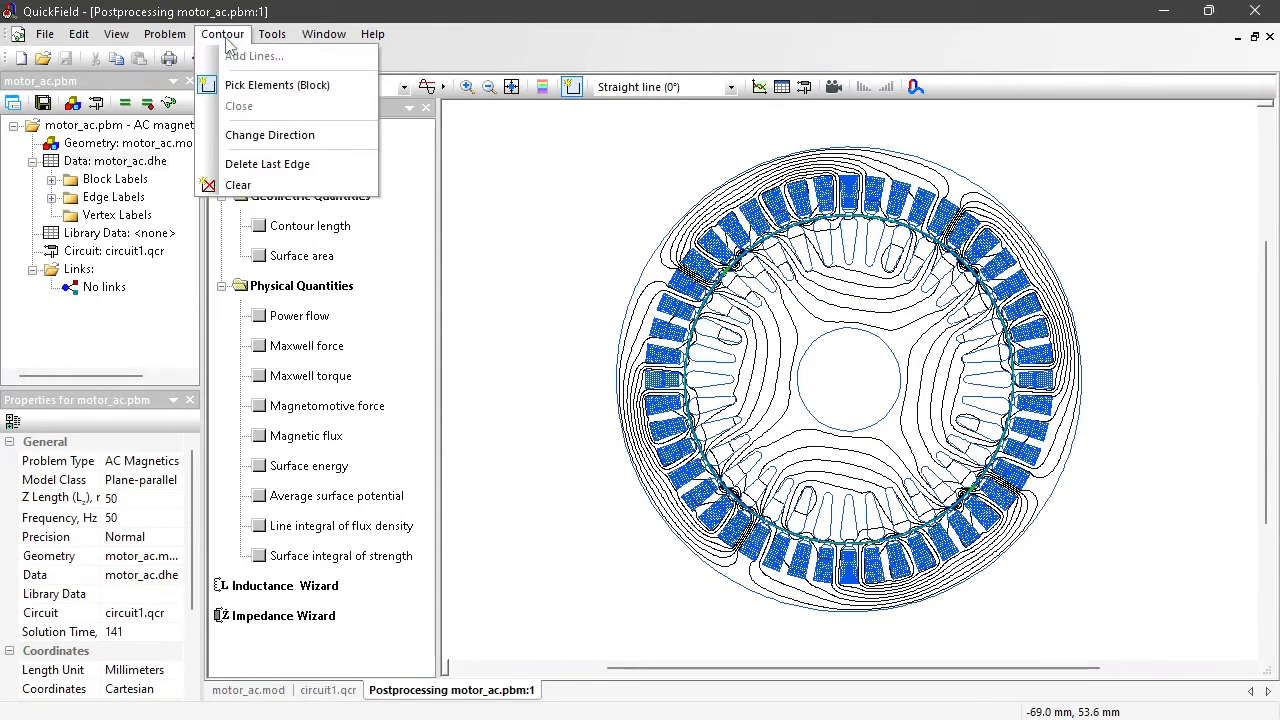
{"action": "left_click", "coordinate": [262, 140]}
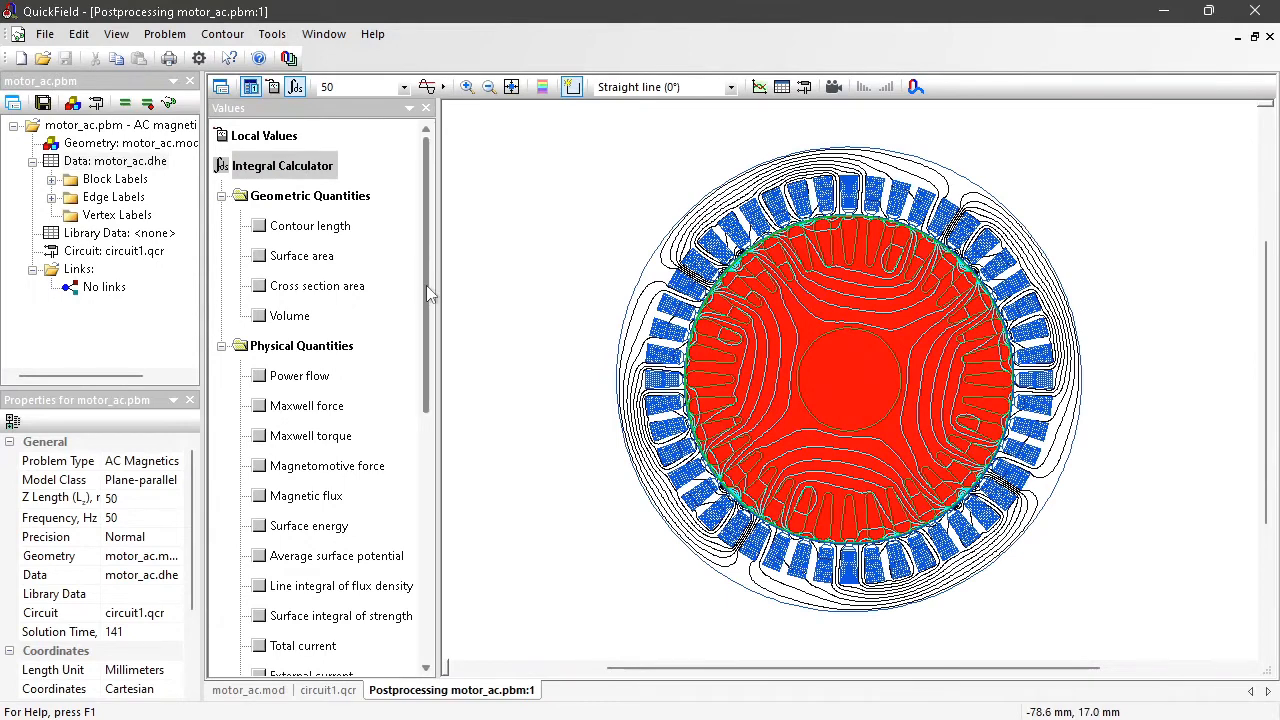
{"action": "left_click_drag", "start_coordinate": [426, 286], "coordinate": [427, 356]}
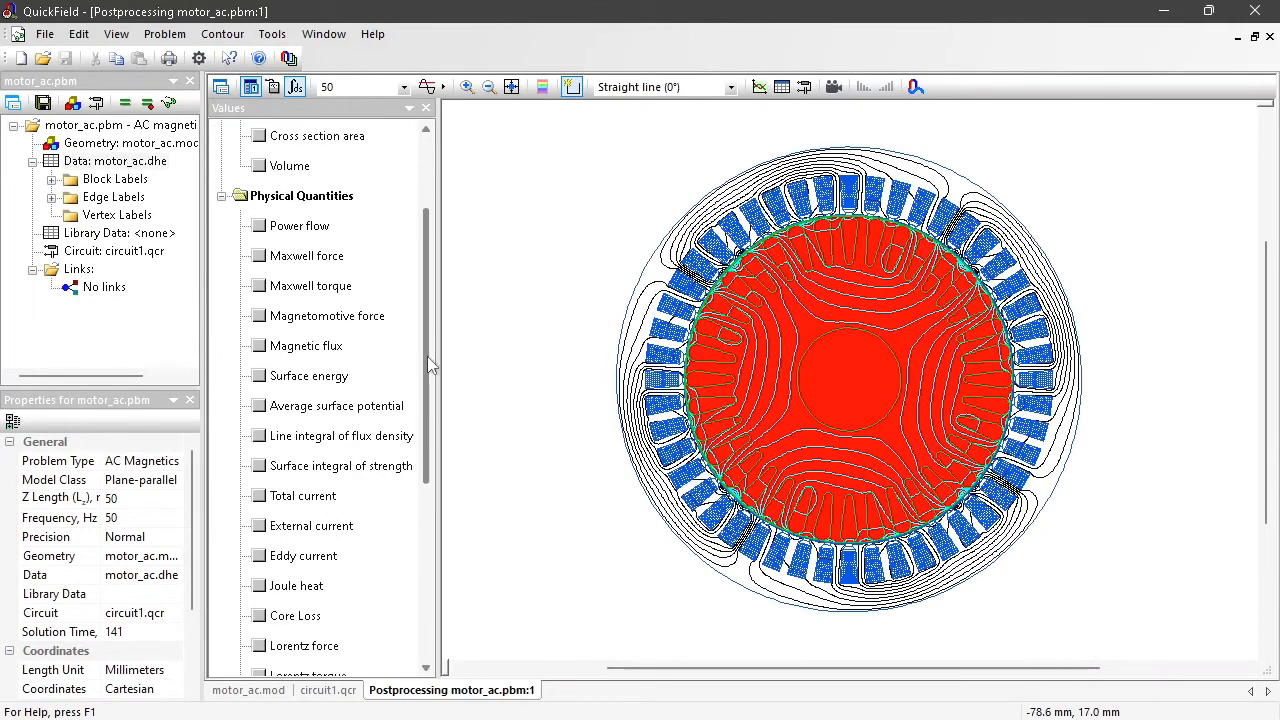
{"action": "left_click", "coordinate": [259, 286]}
{"action": "scroll", "coordinate": [419, 316], "scroll_direction": "up", "scroll_amount": 3}
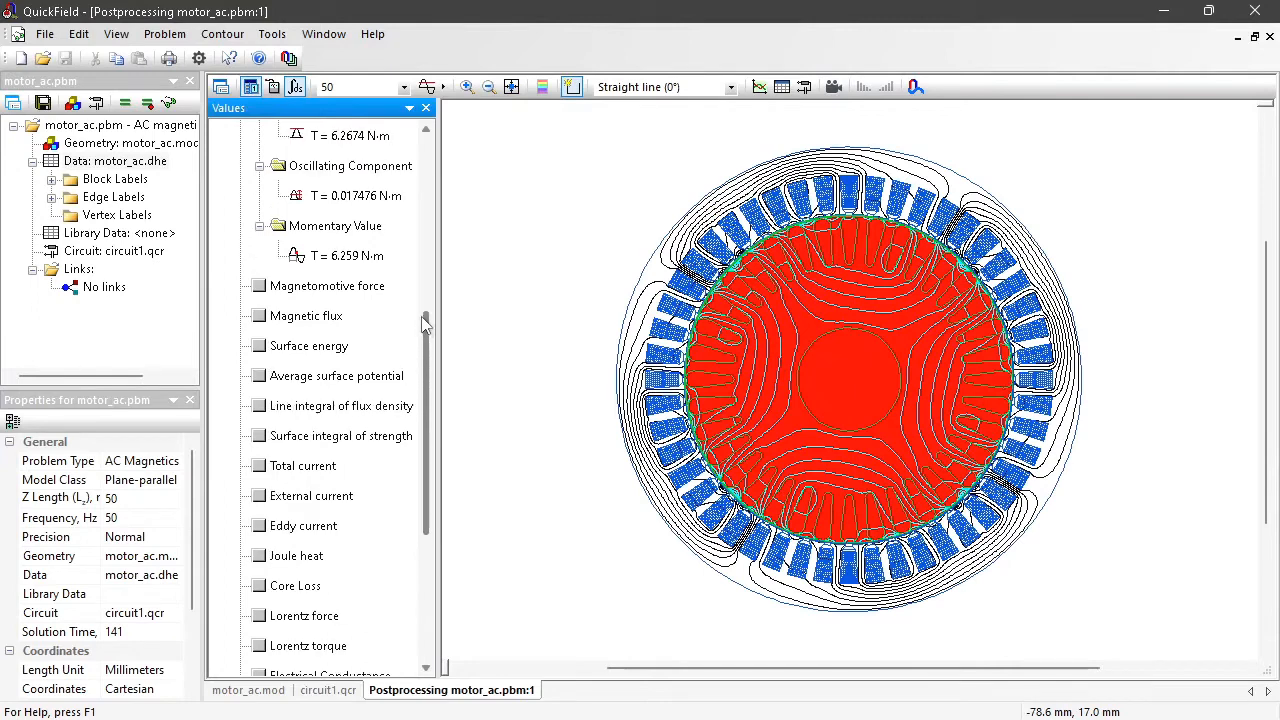
Step: Copy the average Maxwell torque value into an empty Notepad note, and return to QuickField
{"action": "left_click", "coordinate": [353, 200]}
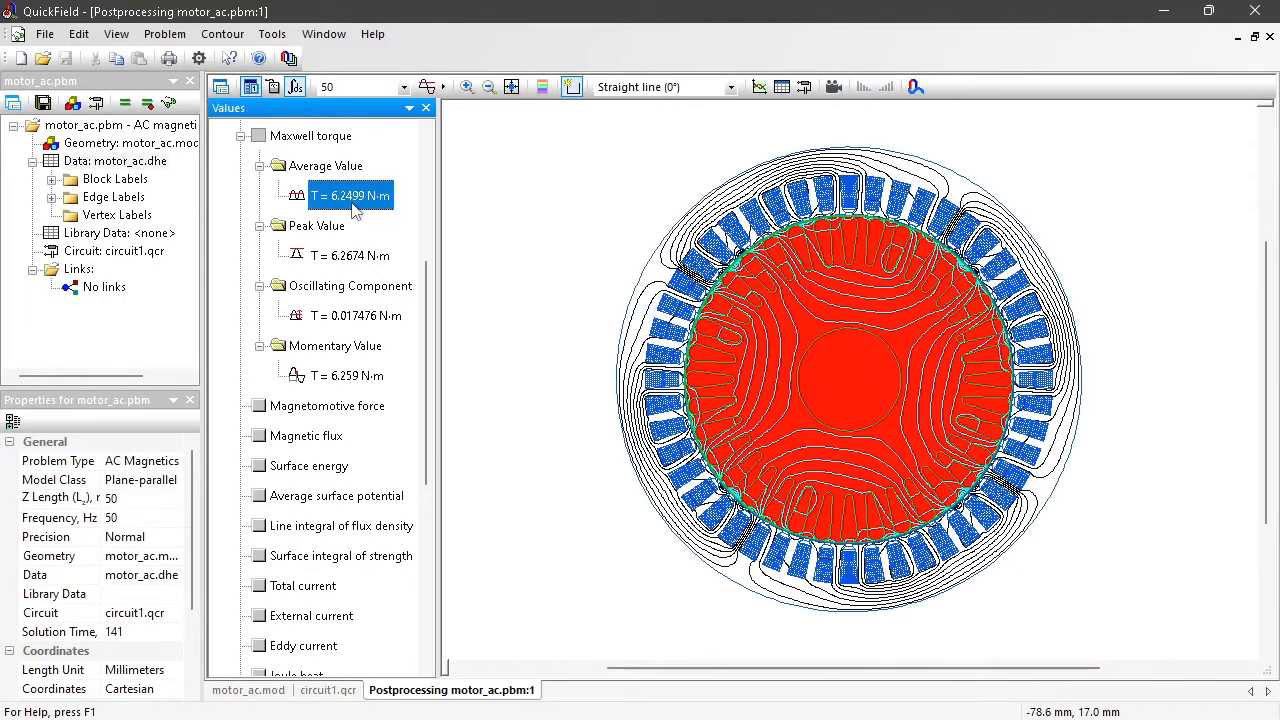
{"action": "left_click", "coordinate": [444, 717]}
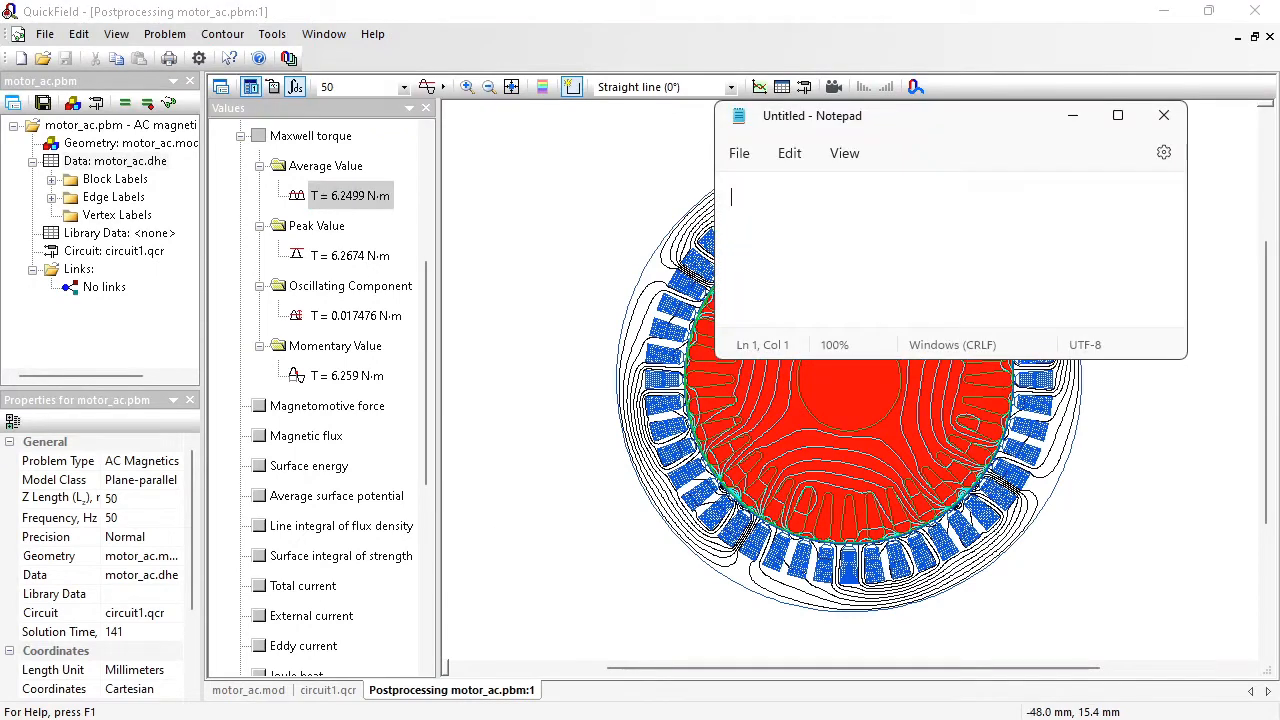
{"action": "type", "text": "T\t6.2499\tN·m"}
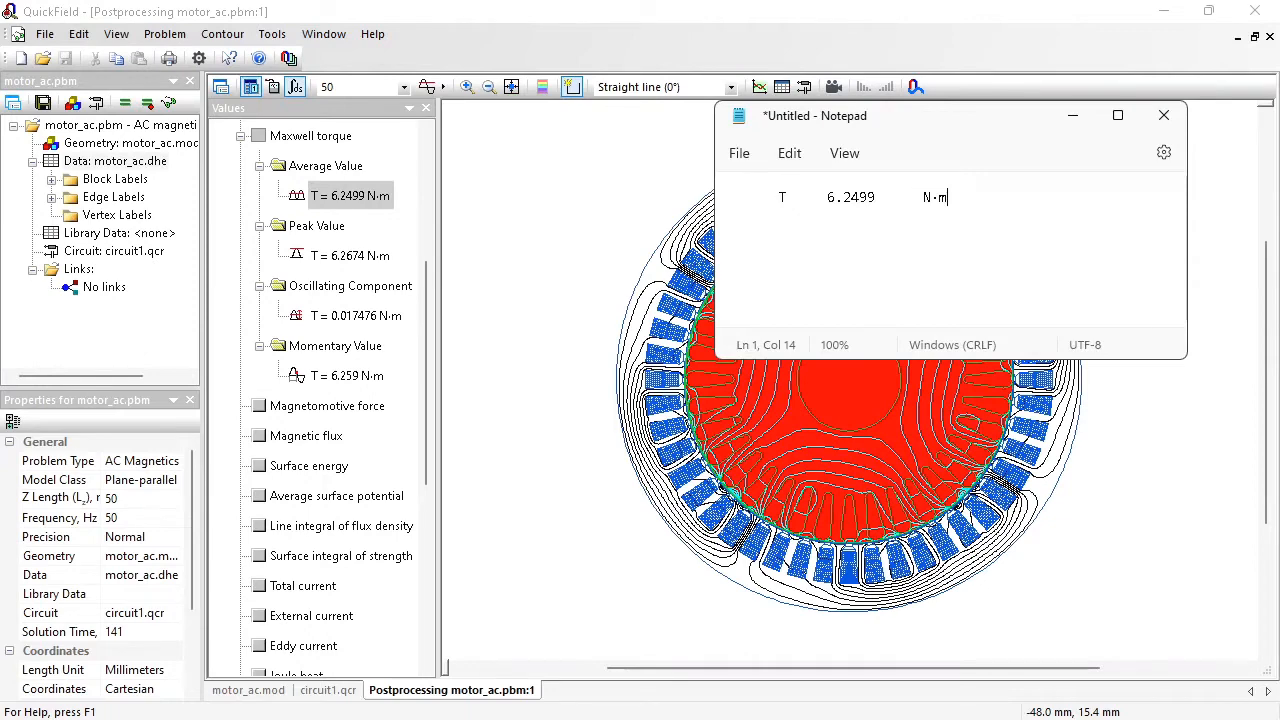
{"action": "left_click", "coordinate": [819, 40]}
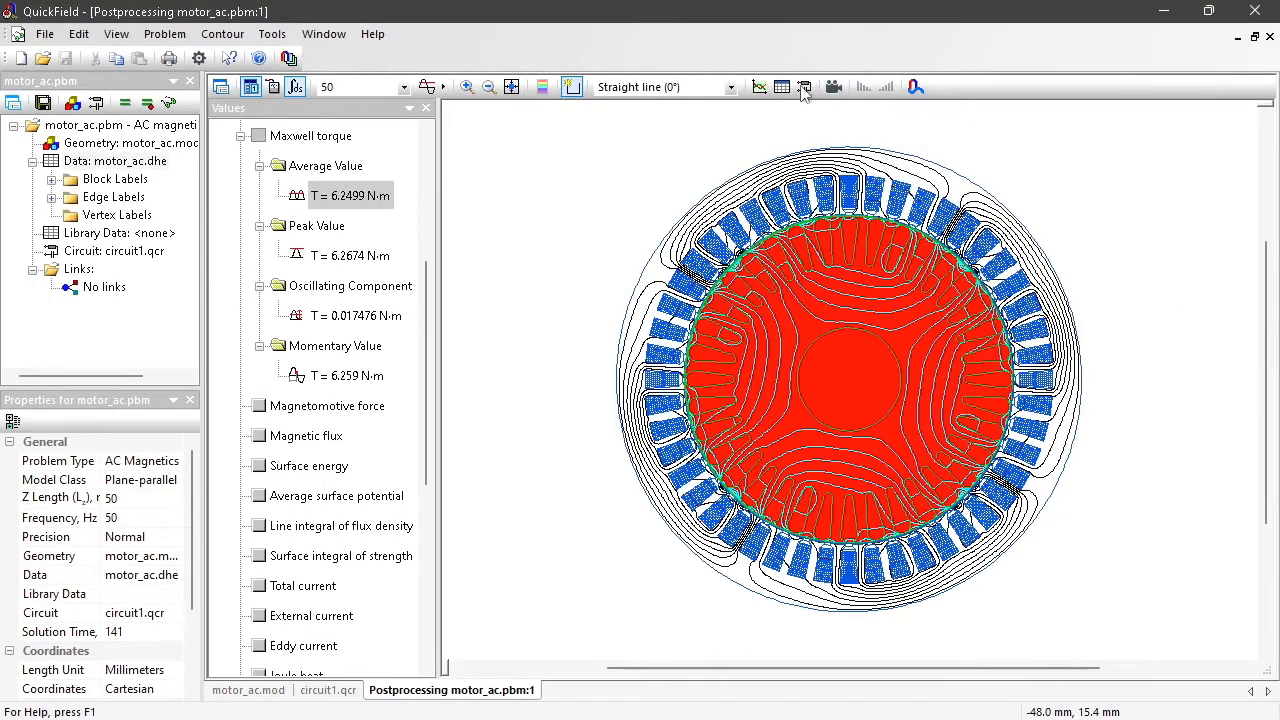
Step: Open the circuit results and expand the current components of voltage source V_A, widening the list to read them
{"action": "left_click", "coordinate": [804, 88]}
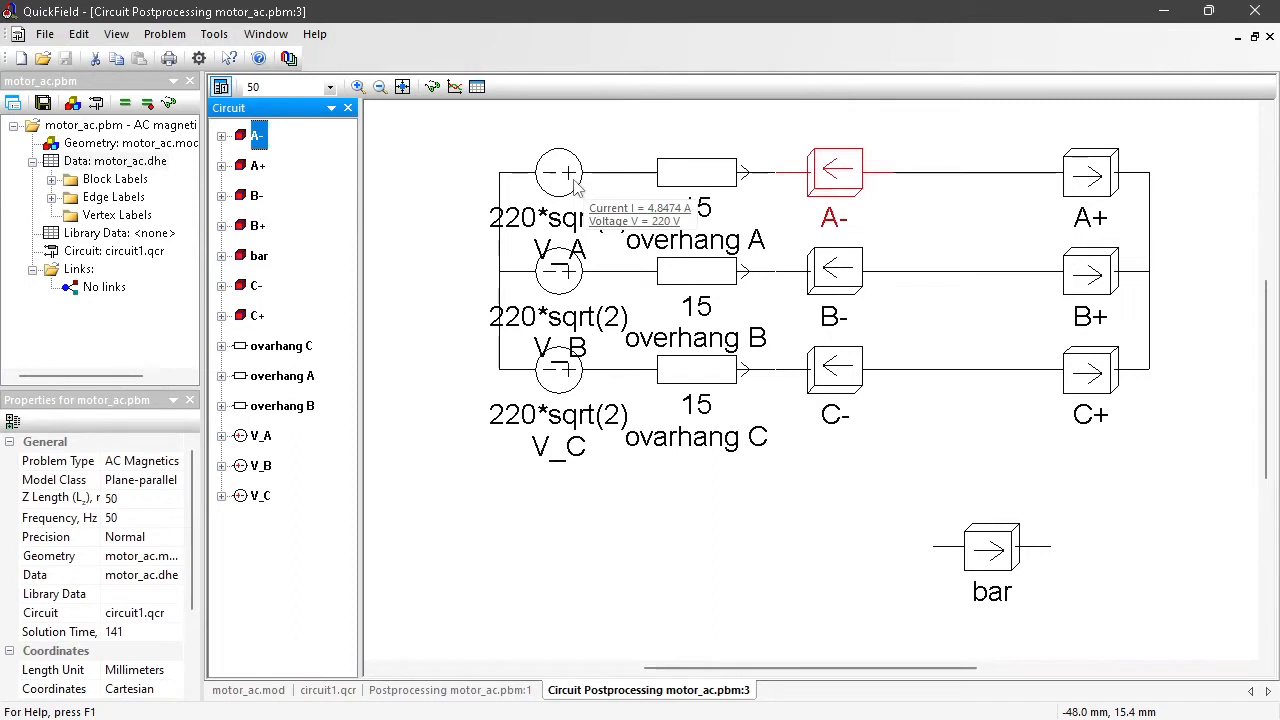
{"action": "left_click", "coordinate": [584, 190]}
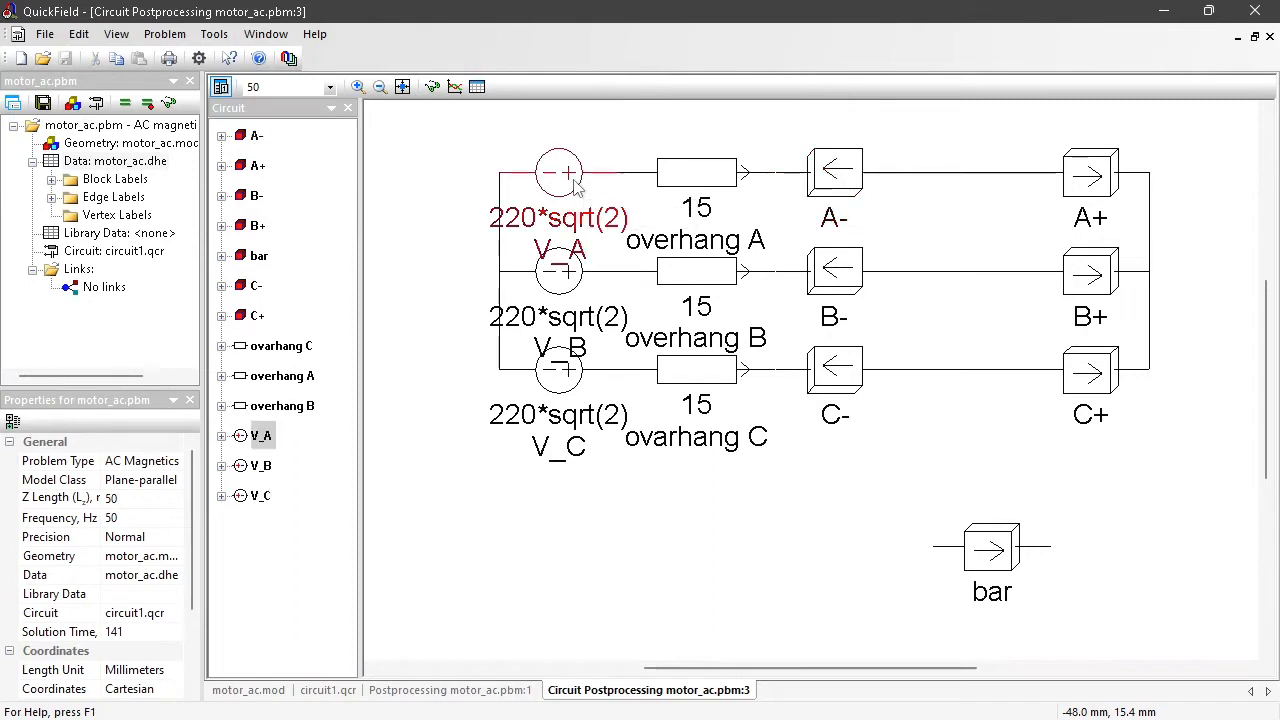
{"action": "left_click", "coordinate": [222, 435]}
{"action": "left_click", "coordinate": [240, 466]}
{"action": "left_click_drag", "start_coordinate": [360, 400], "coordinate": [469, 396]}
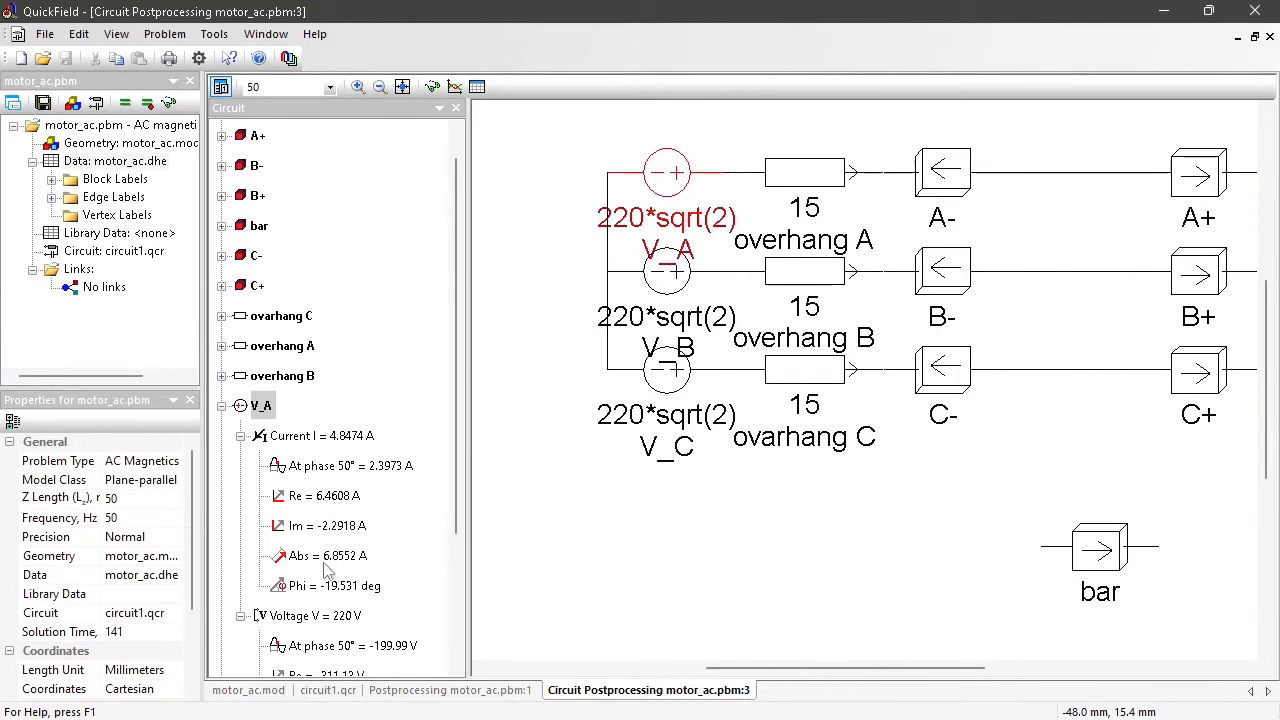
Step: Copy the absolute value of the V_A source current into the Notepad note below the torque
{"action": "left_click", "coordinate": [325, 558]}
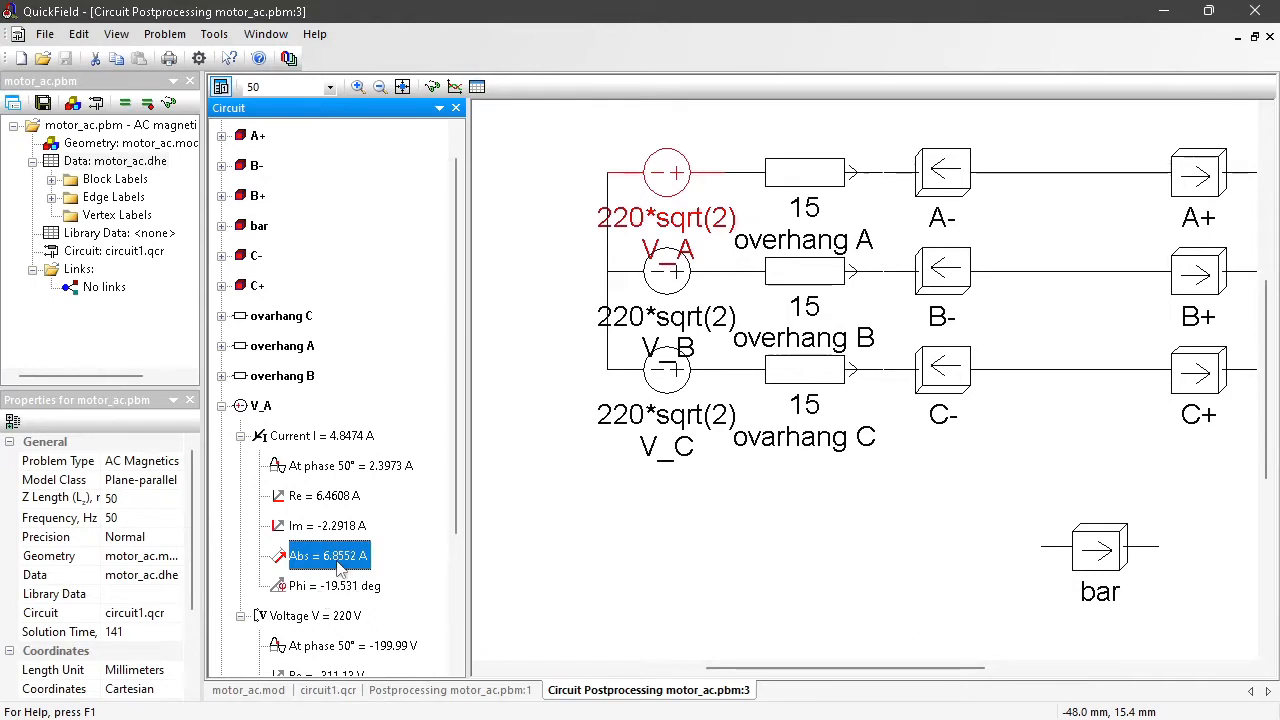
{"action": "key", "text": "ctrl+c"}
{"action": "key", "text": "alt+Tab"}
{"action": "key", "text": "ctrl+v"}
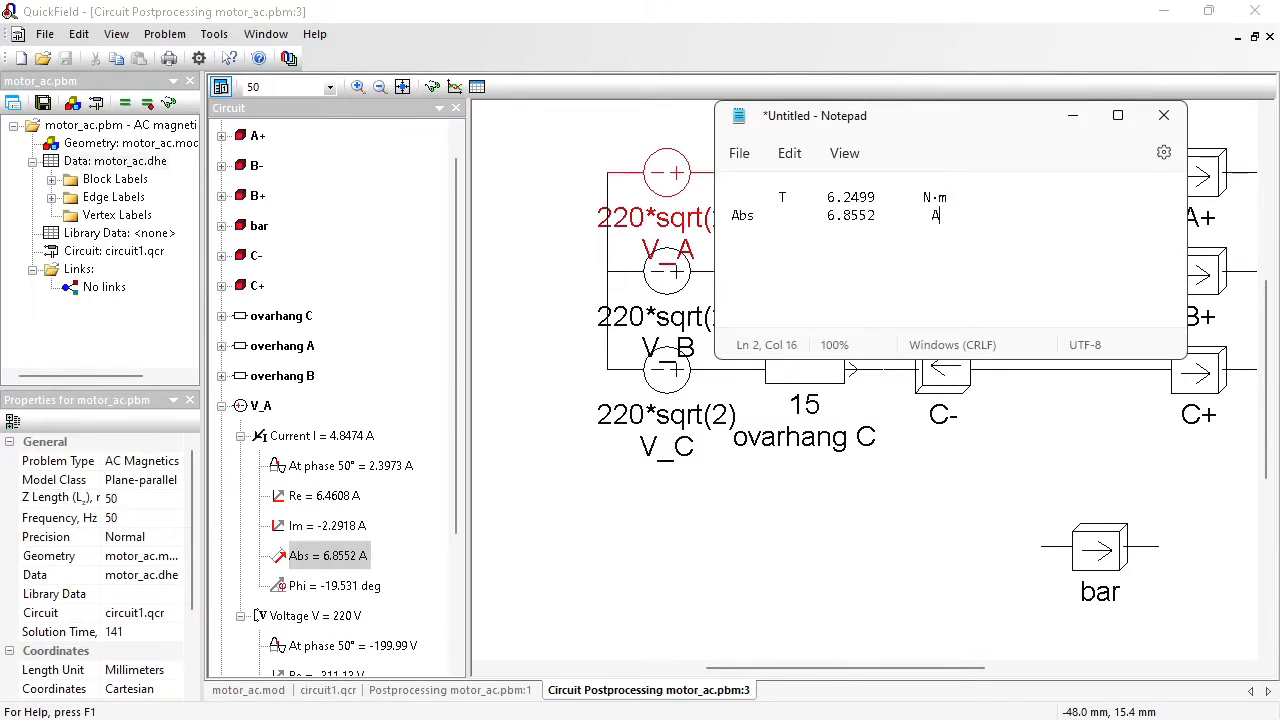
Step: Copy the phase angle (Phi) of the V_A source current into the Notepad note on its own line
{"action": "left_click", "coordinate": [333, 590]}
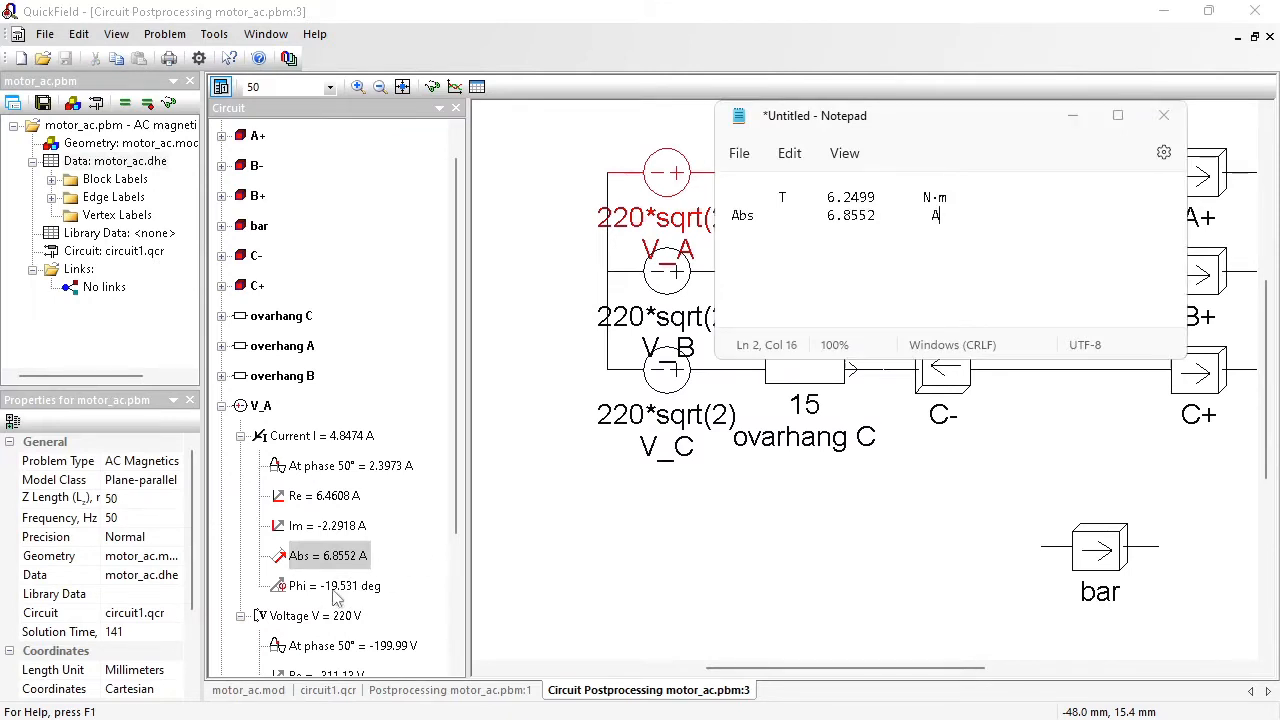
{"action": "left_click", "coordinate": [335, 588]}
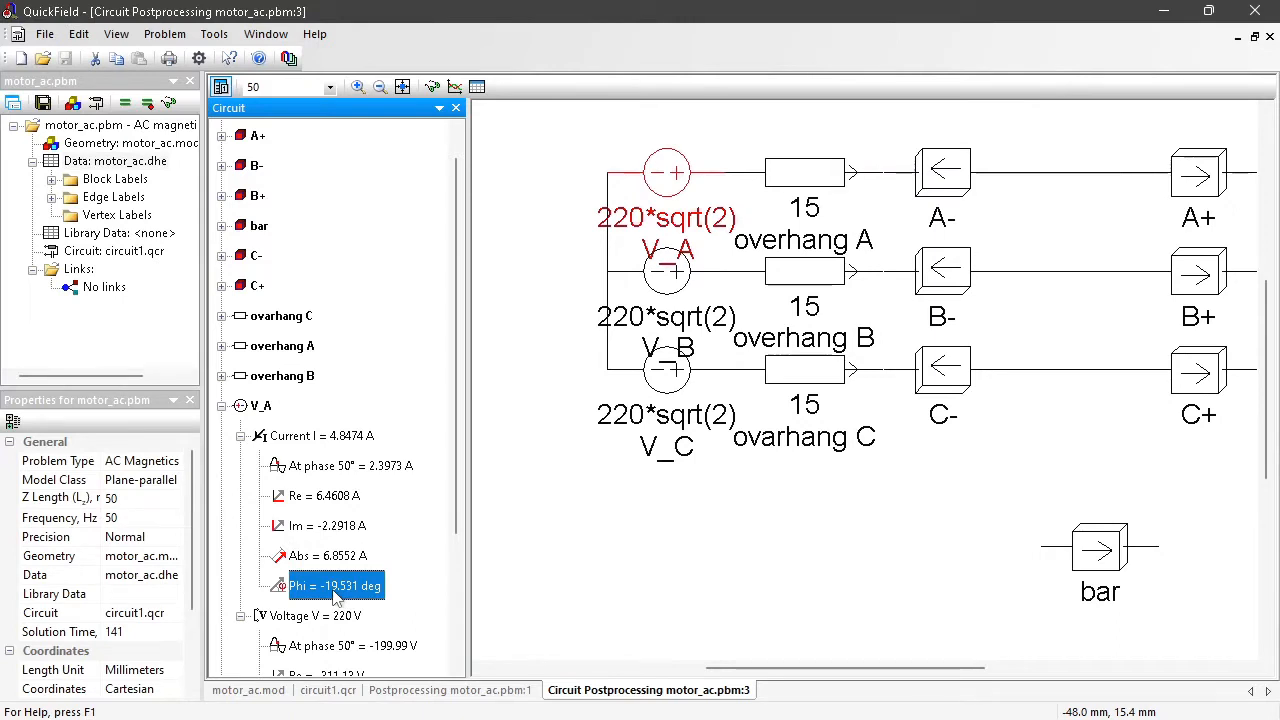
{"action": "key", "text": "alt+Tab"}
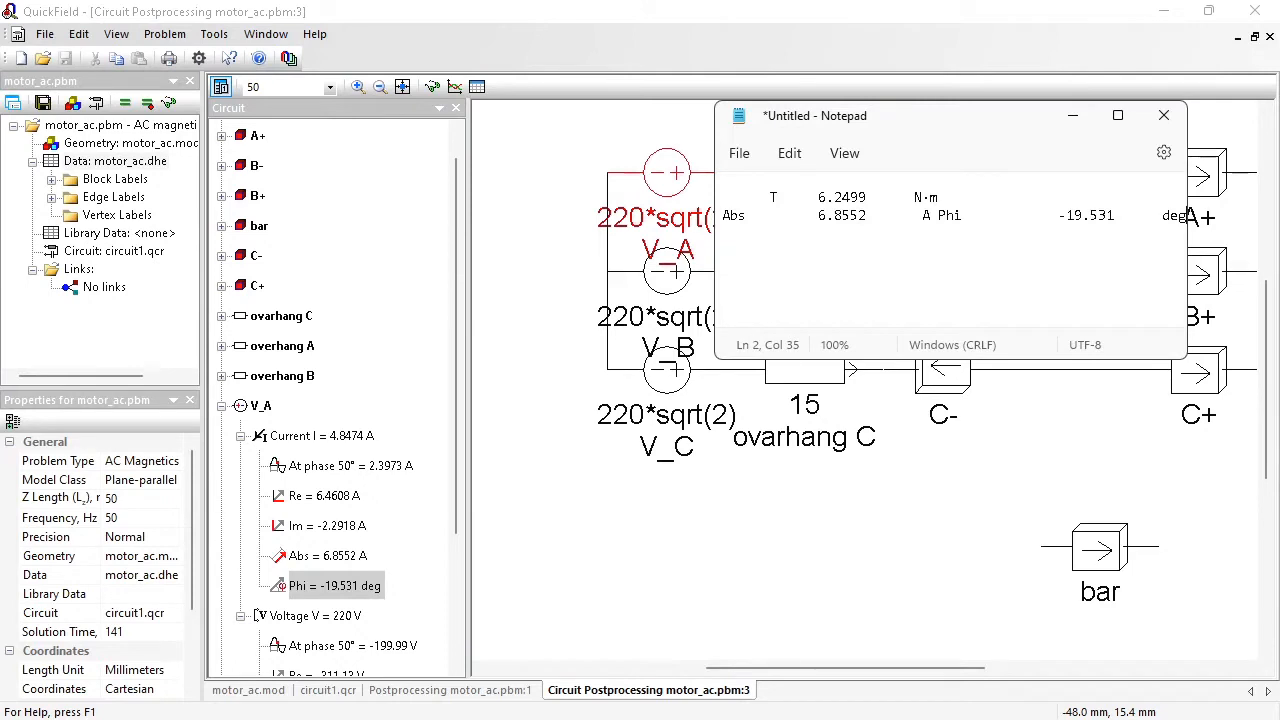
{"action": "left_click", "coordinate": [938, 216]}
{"action": "key", "text": "Return"}
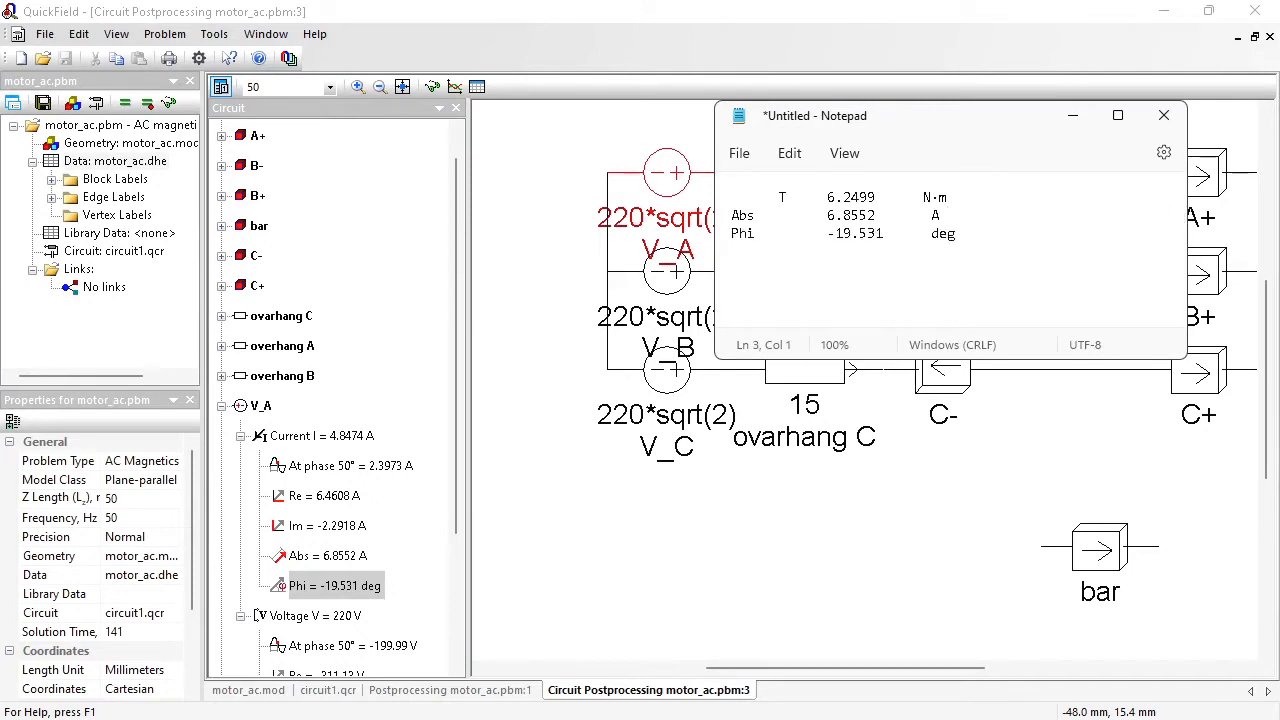
{"action": "left_click_drag", "start_coordinate": [884, 234], "coordinate": [827, 234]}
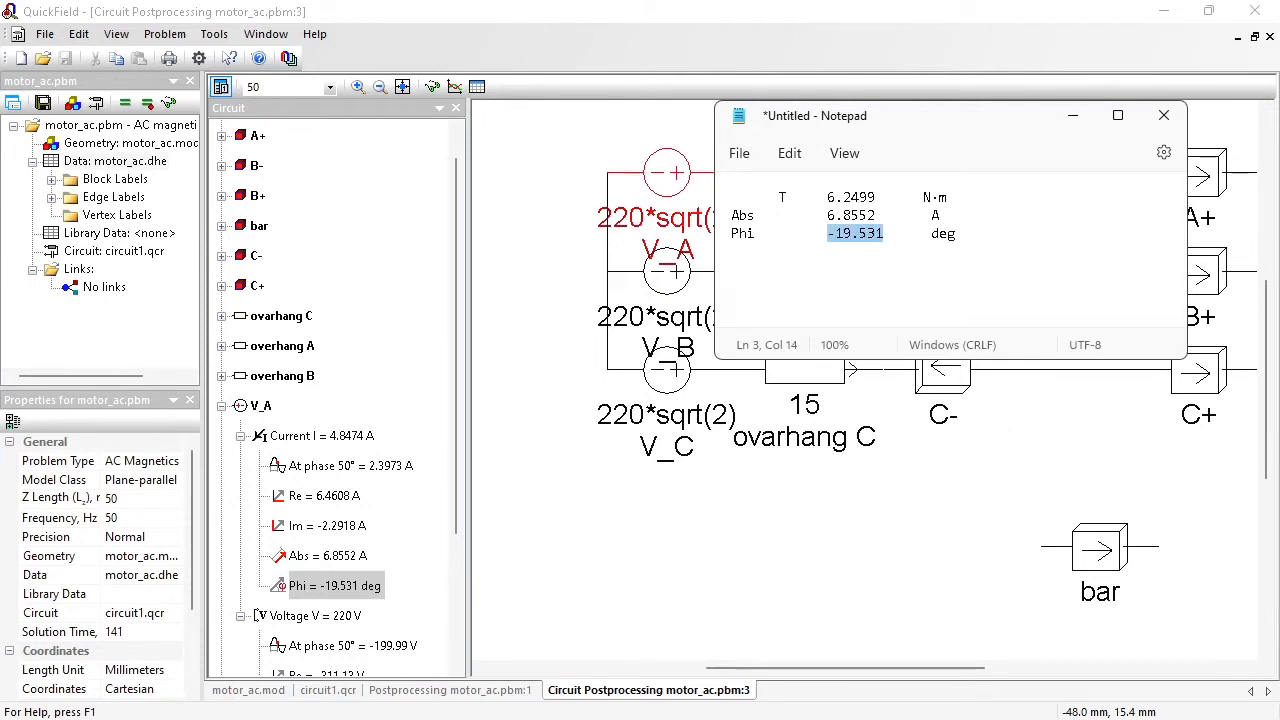
{"action": "left_click_drag", "start_coordinate": [827, 215], "coordinate": [876, 215]}
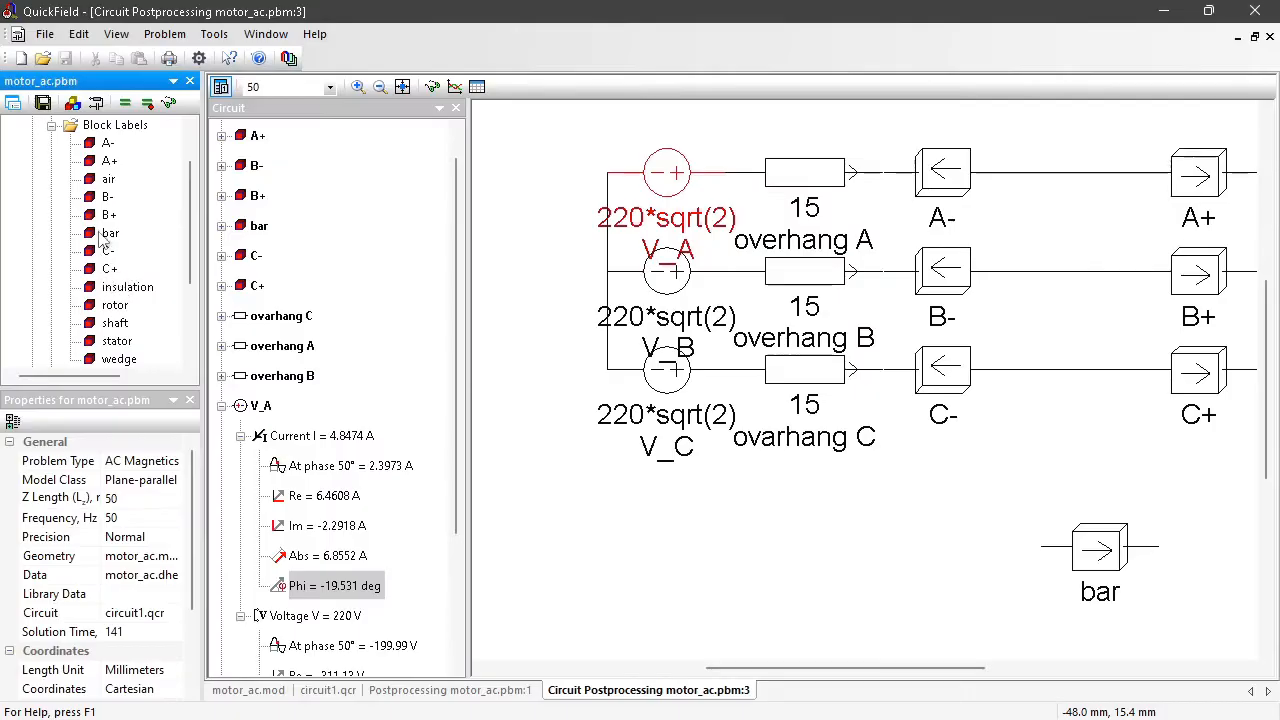
Step: Inspect the electrical conductivity in the bar block label's properties and close them without changes
{"action": "left_click", "coordinate": [103, 234]}
{"action": "double_click", "coordinate": [103, 237]}
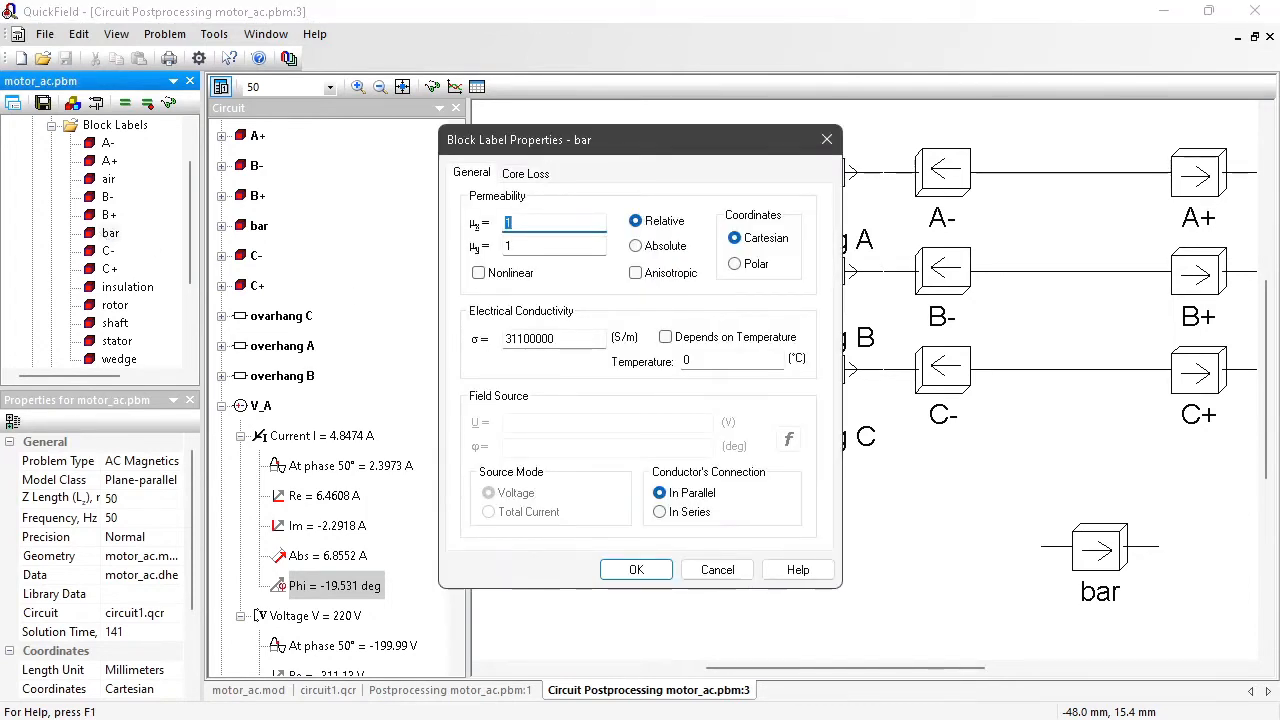
{"action": "left_click", "coordinate": [736, 569]}
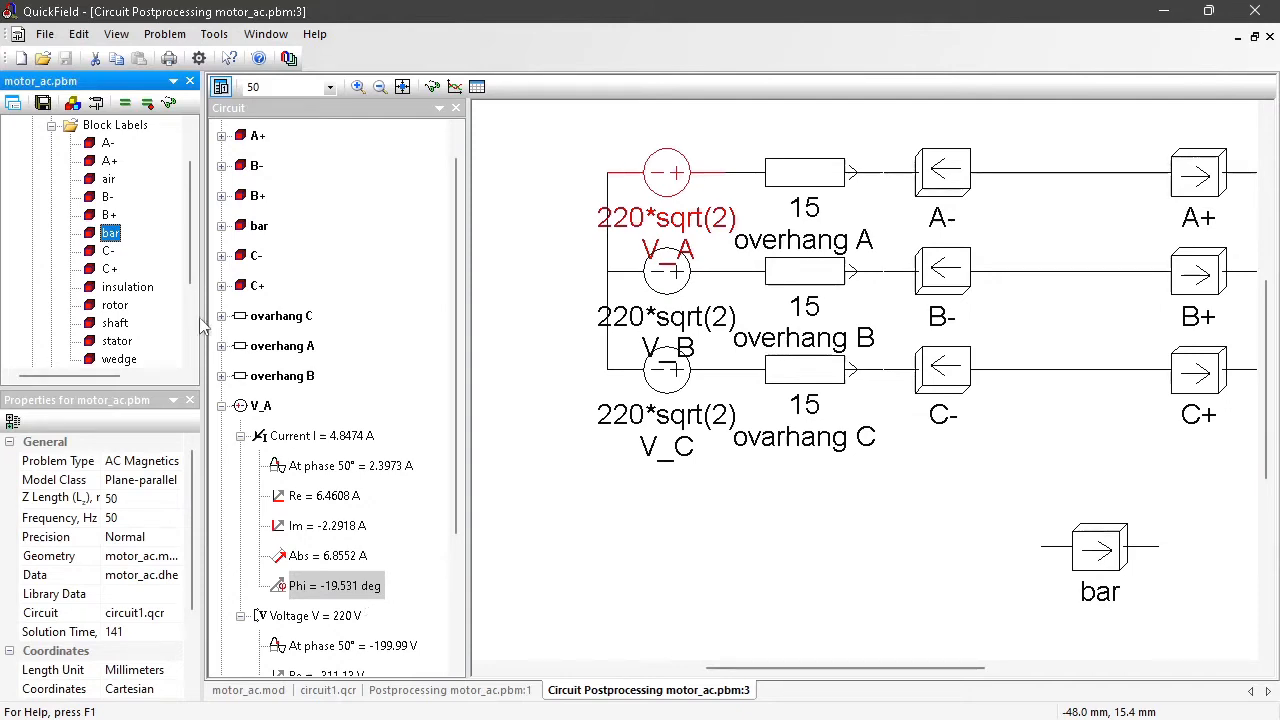
Step: Open LabelMover and add the average Maxwell torque for the air gap edge label to the serial analysis values
{"action": "left_click", "coordinate": [289, 58]}
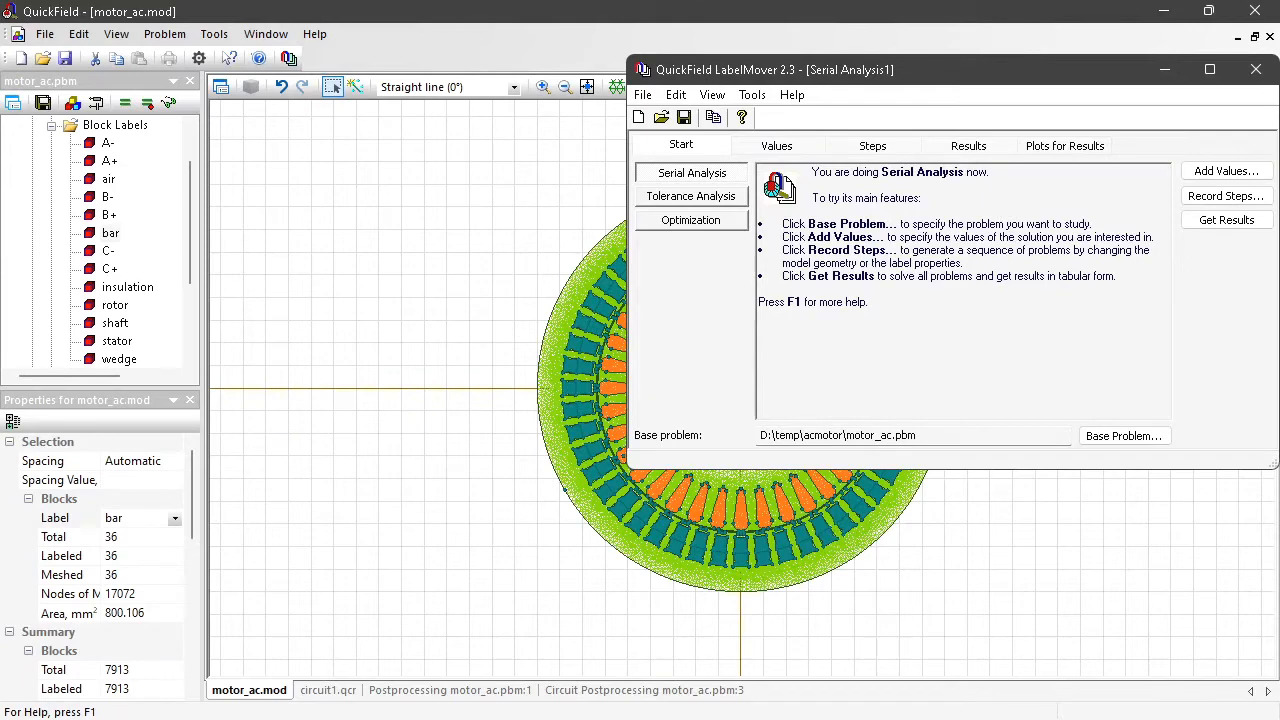
{"action": "left_click", "coordinate": [776, 146]}
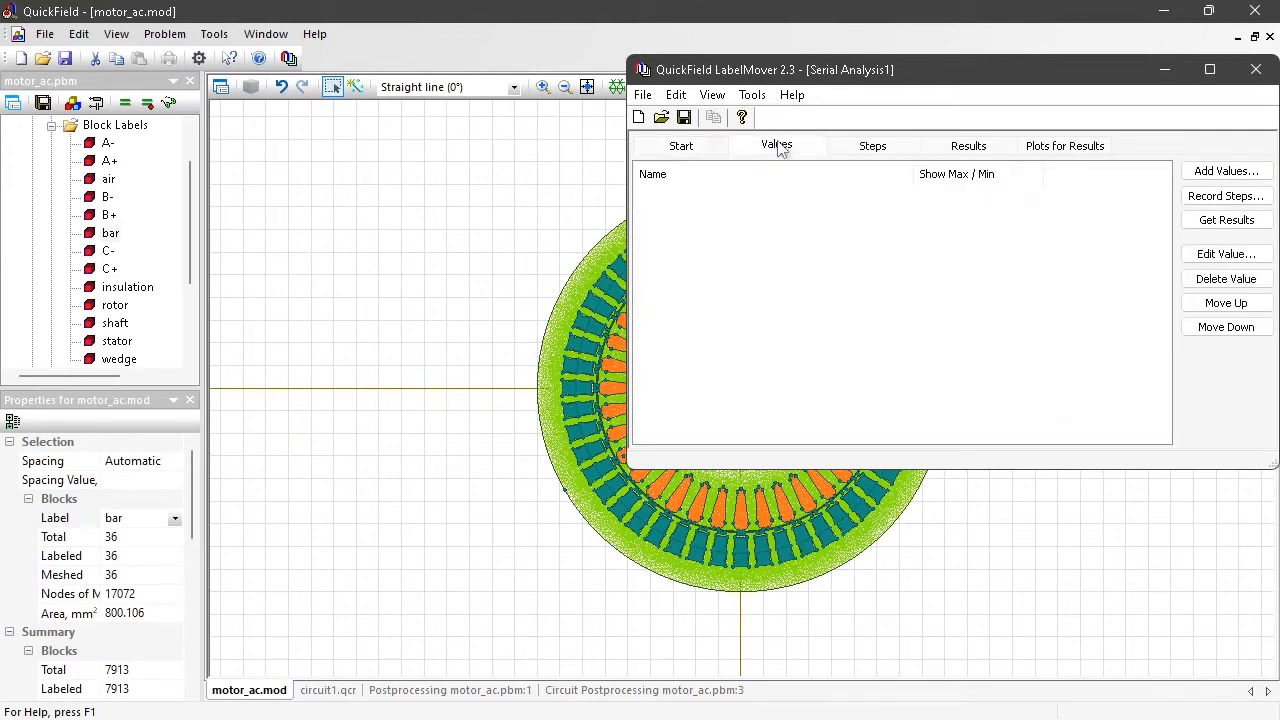
{"action": "left_click", "coordinate": [1254, 177]}
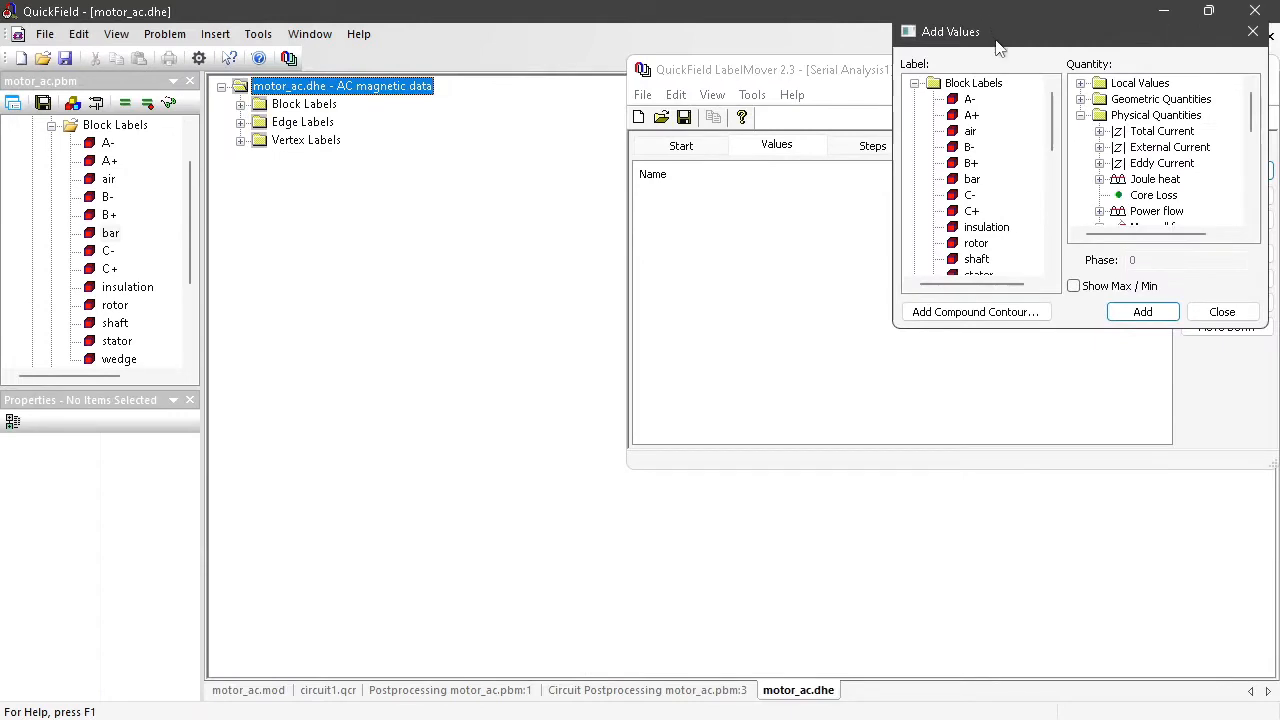
{"action": "left_click_drag", "start_coordinate": [1052, 120], "coordinate": [1058, 204]}
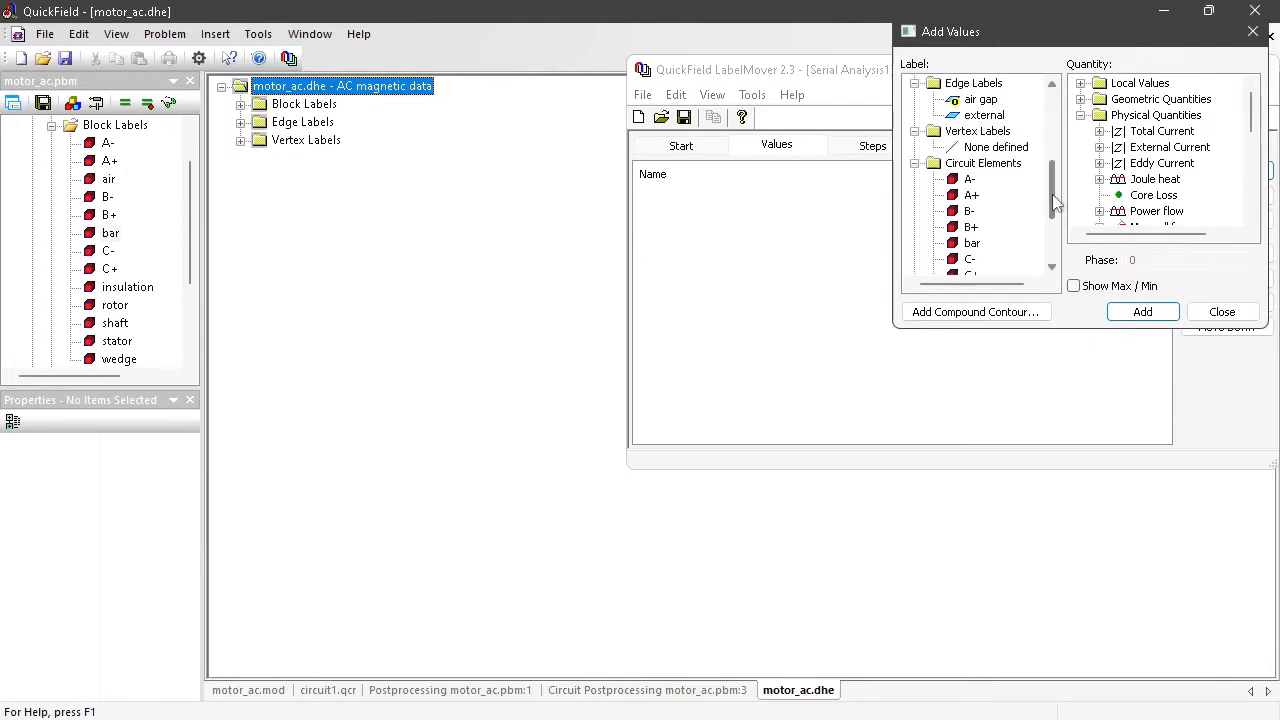
{"action": "left_click", "coordinate": [978, 100]}
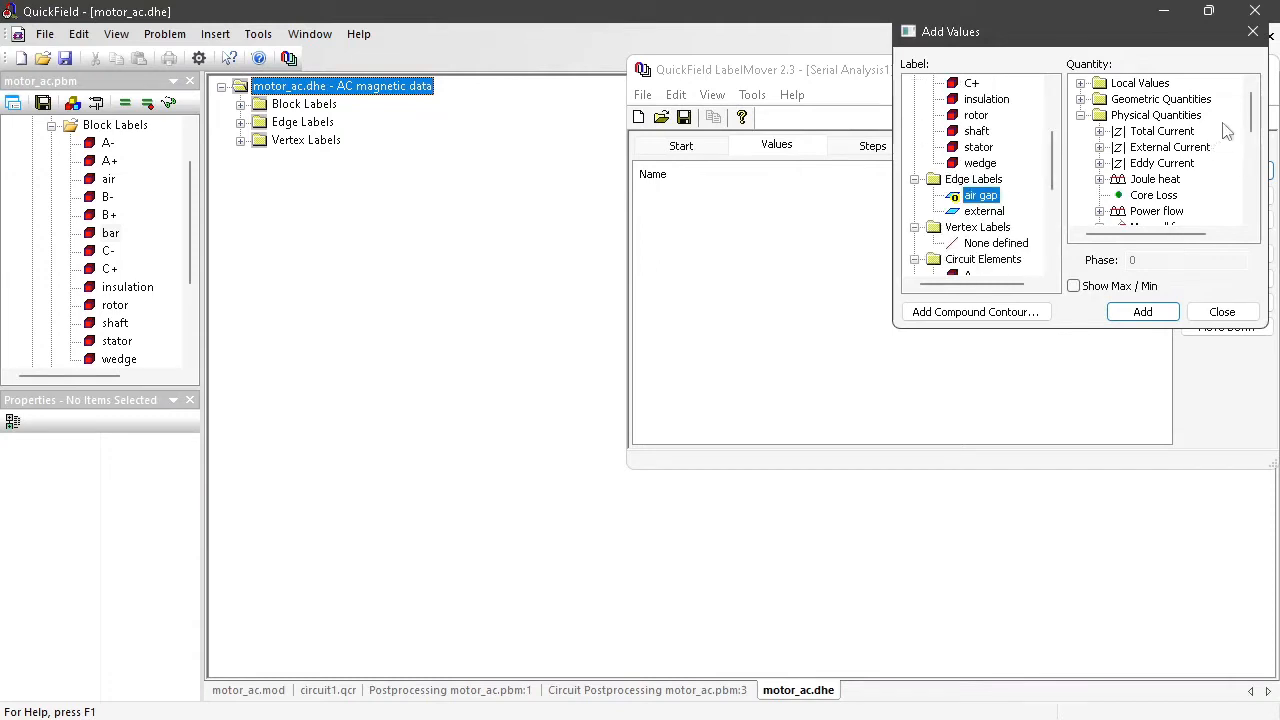
{"action": "scroll", "coordinate": [1200, 150], "scroll_direction": "down", "scroll_amount": 2}
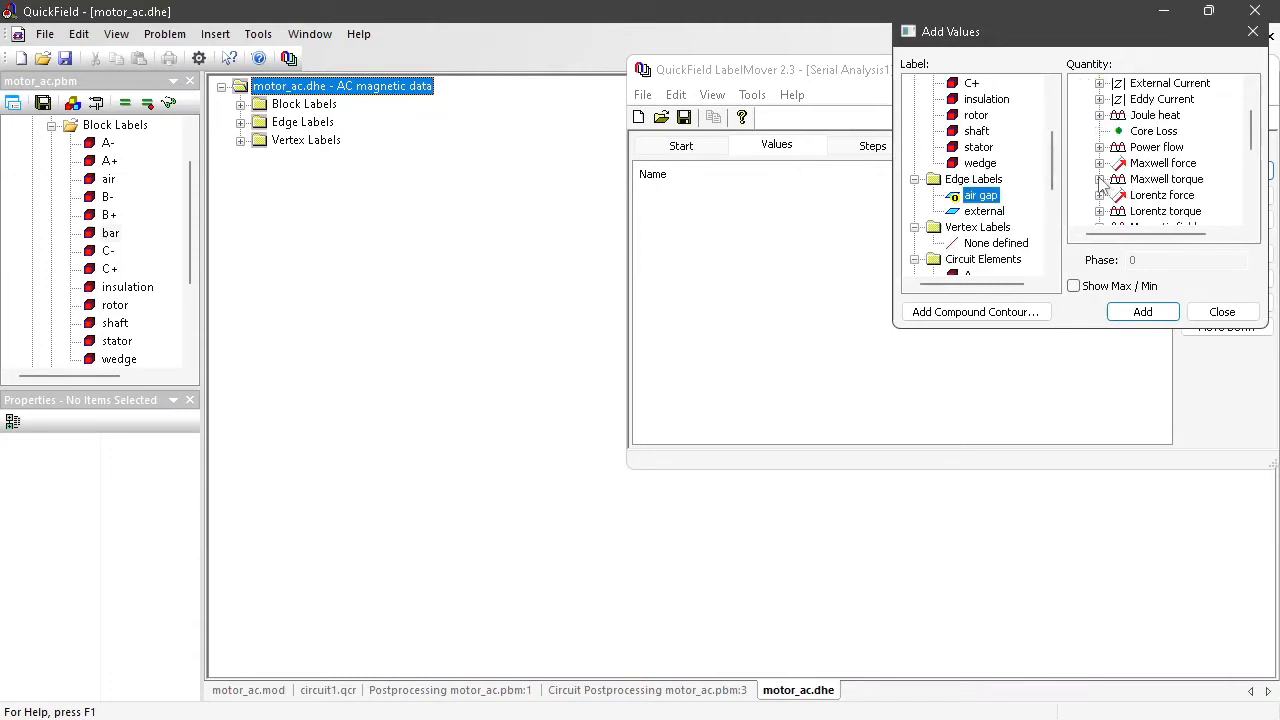
{"action": "left_click", "coordinate": [1100, 179]}
{"action": "left_click", "coordinate": [1169, 179]}
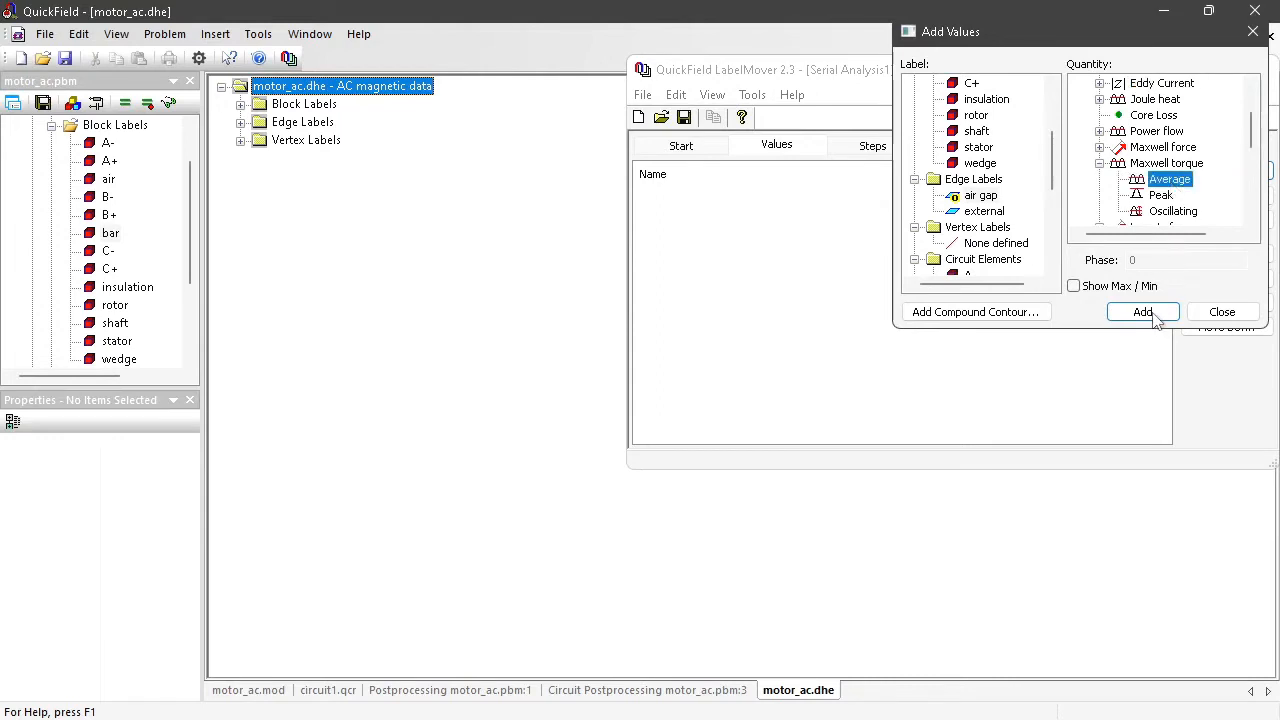
{"action": "left_click", "coordinate": [1143, 312]}
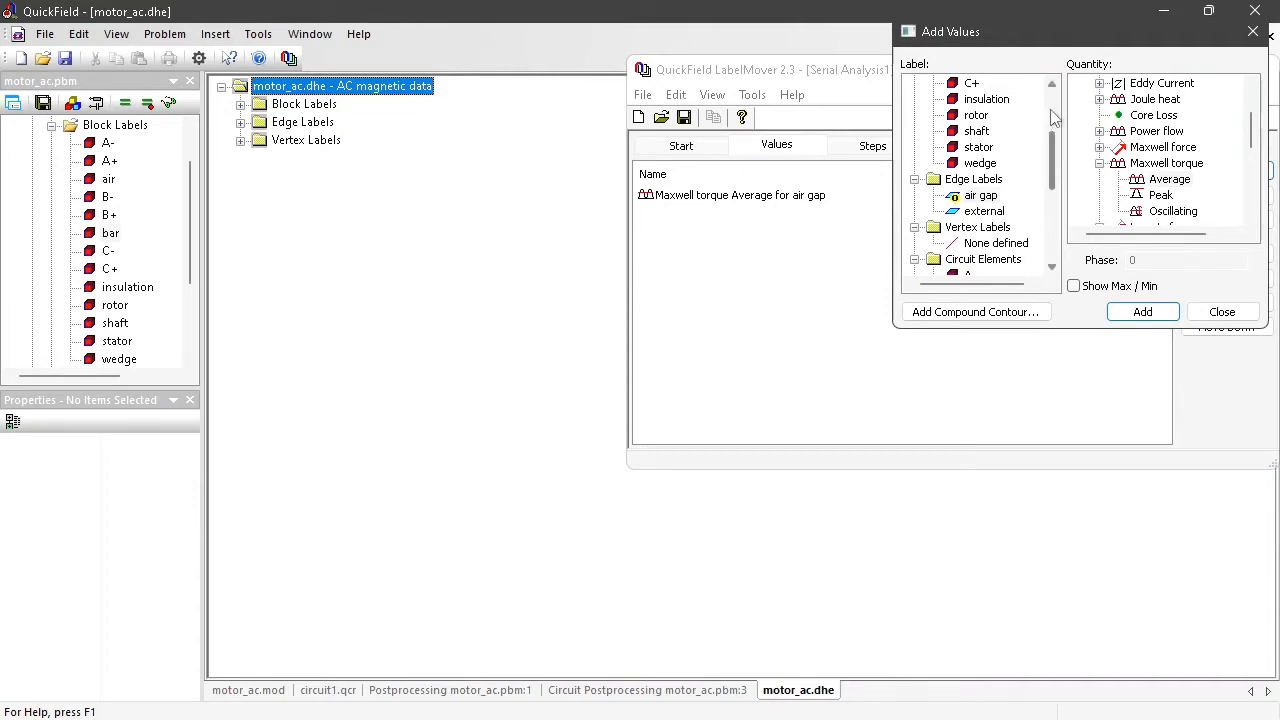
Step: Add the average Joule heat for the bar block label to the serial analysis values
{"action": "scroll", "coordinate": [1055, 170], "scroll_direction": "up", "scroll_amount": 3}
{"action": "left_click", "coordinate": [965, 178]}
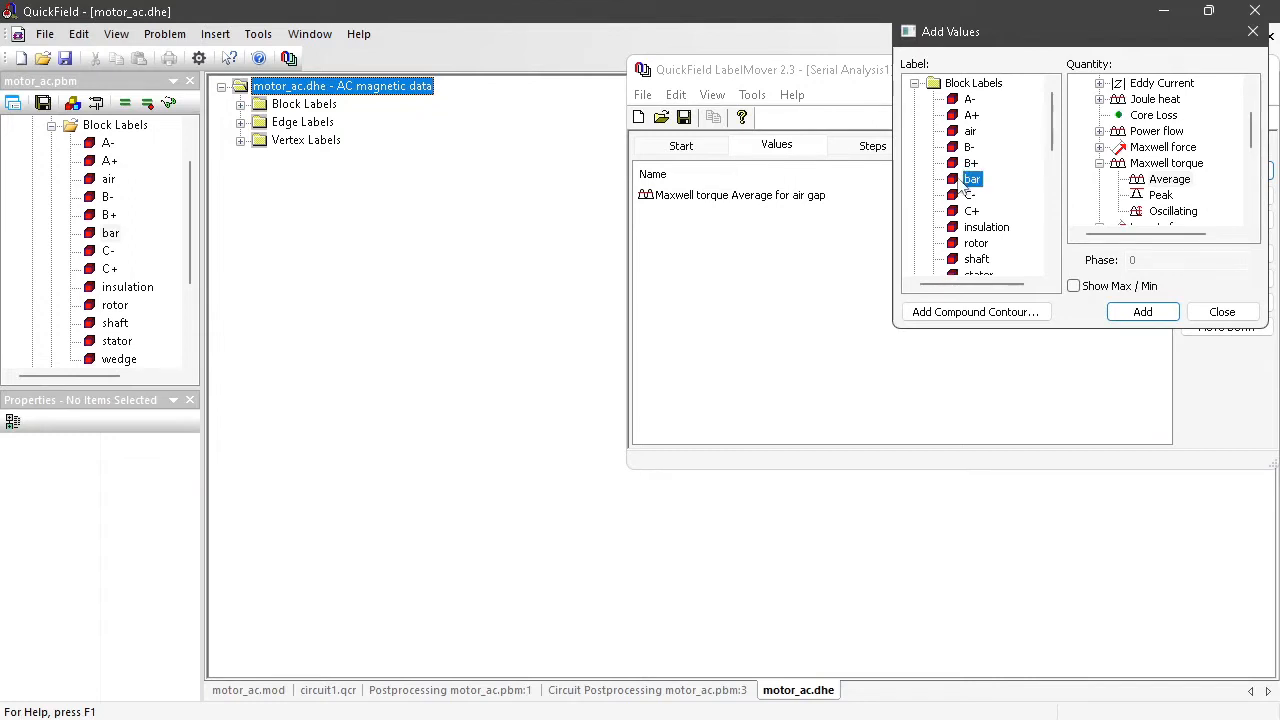
{"action": "left_click", "coordinate": [1100, 100]}
{"action": "left_click", "coordinate": [1169, 116]}
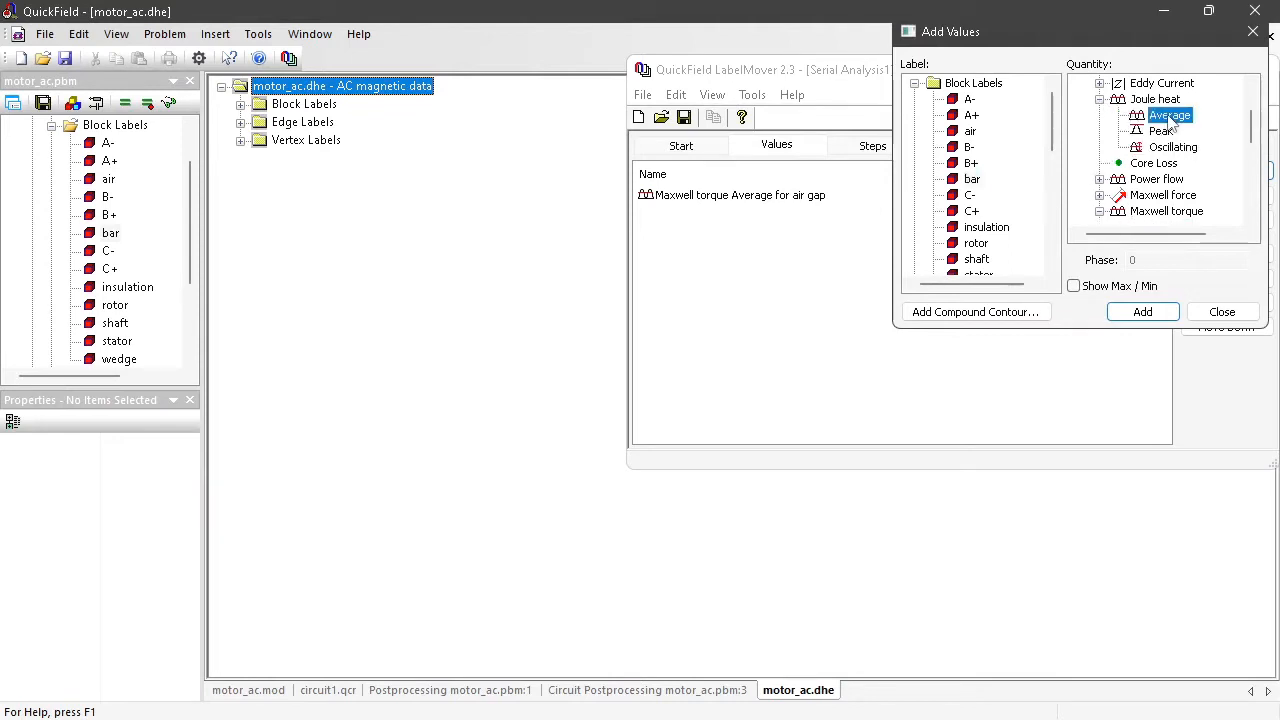
{"action": "left_click", "coordinate": [1143, 313]}
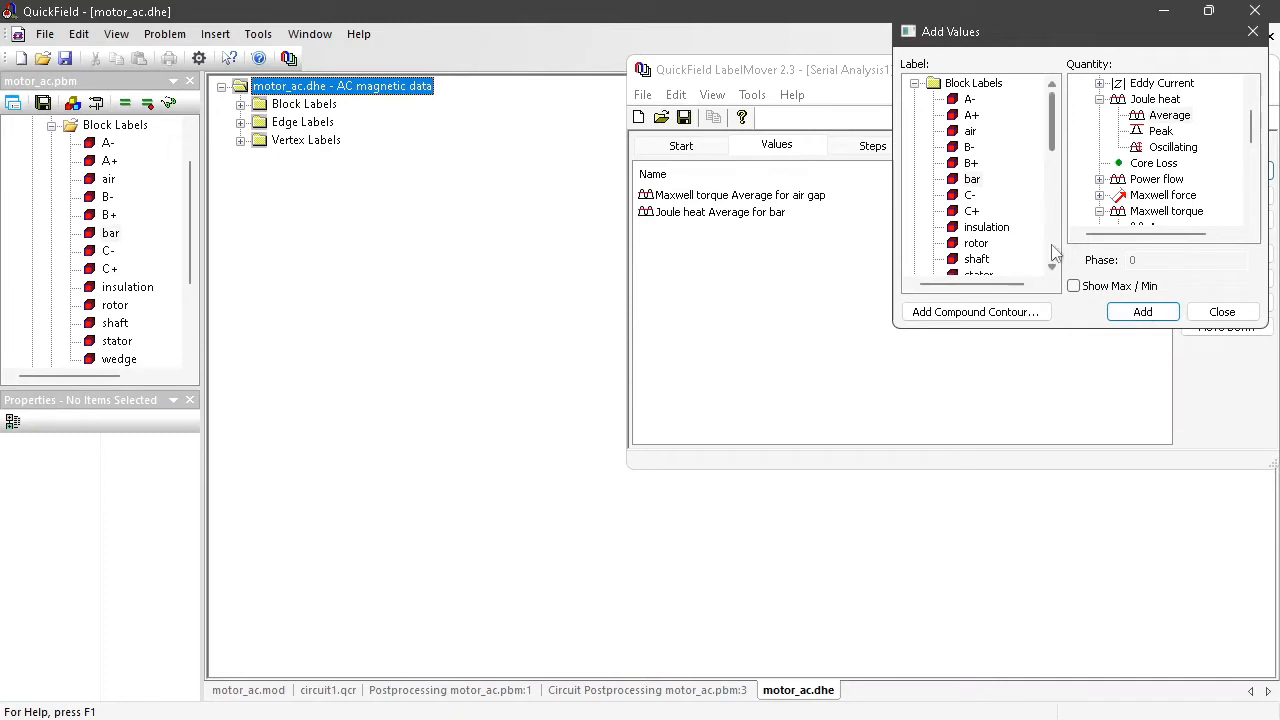
Step: Add the current magnitude (Abs) and phase (Phi) for the V_A source to the serial analysis values
{"action": "scroll", "coordinate": [957, 220], "scroll_direction": "down", "scroll_amount": 2}
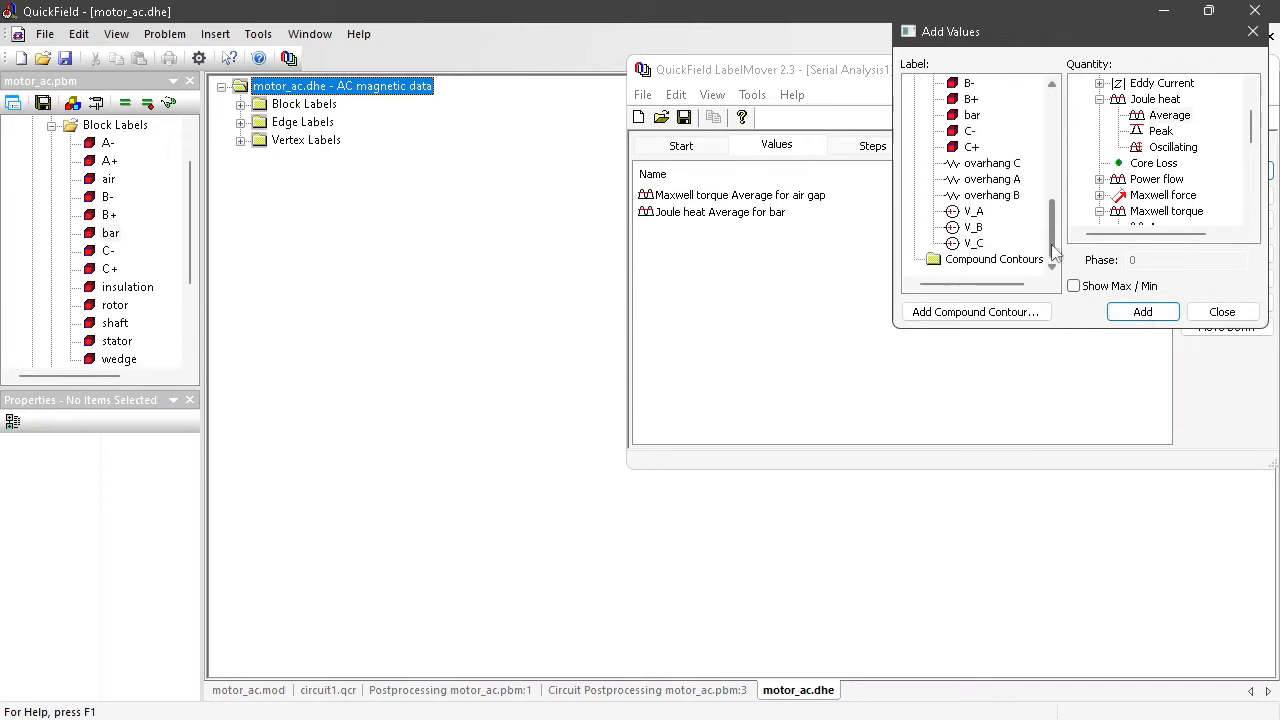
{"action": "left_click", "coordinate": [956, 213]}
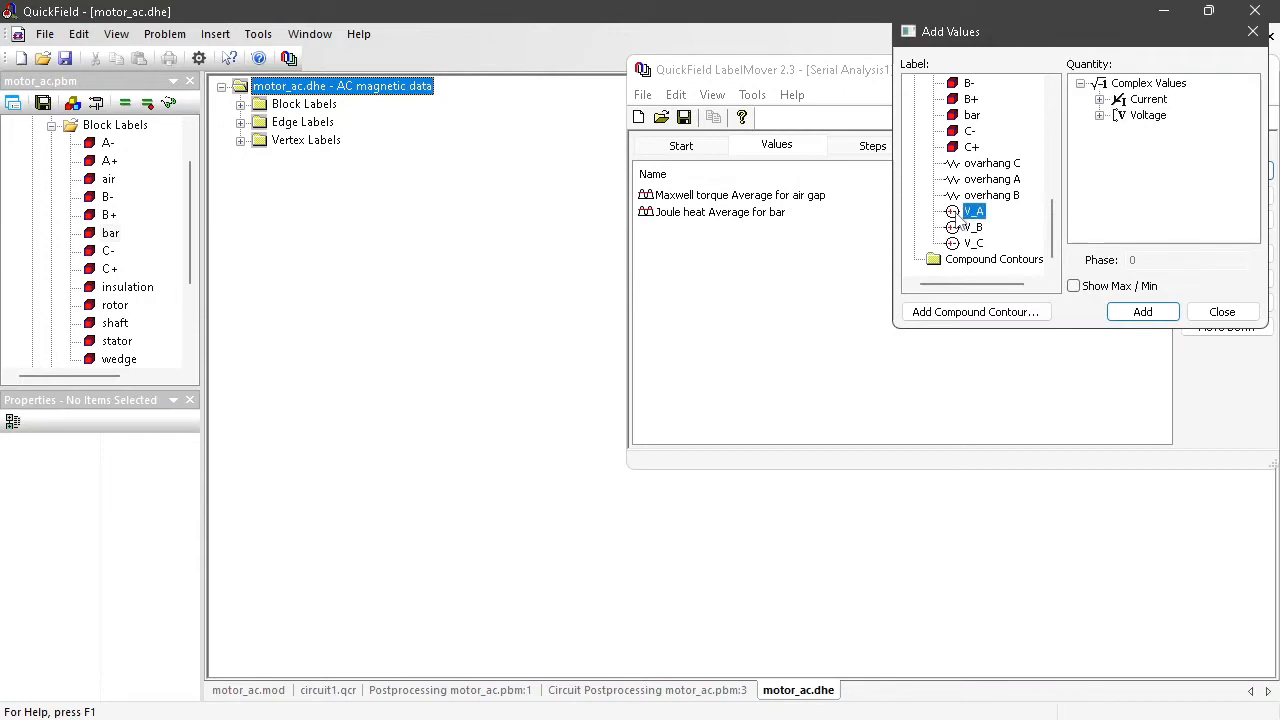
{"action": "left_click", "coordinate": [1099, 99]}
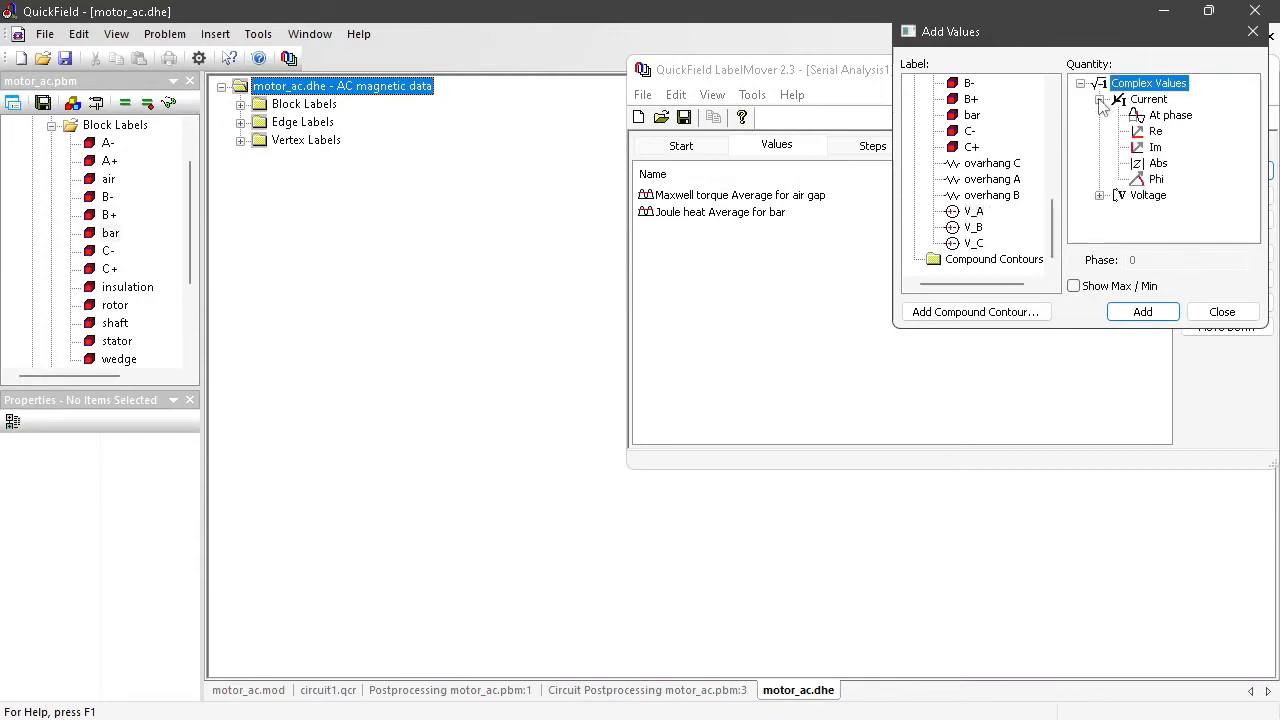
{"action": "left_click", "coordinate": [1157, 165]}
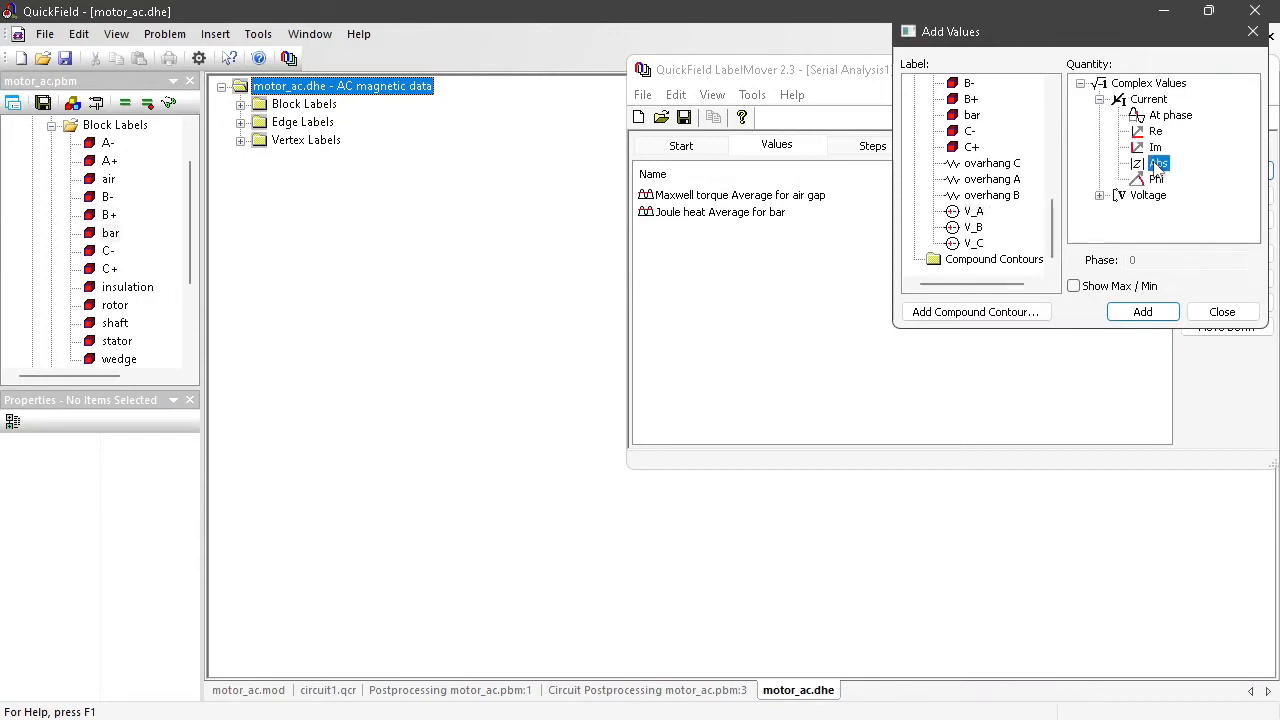
{"action": "left_click", "coordinate": [1145, 314]}
{"action": "left_click", "coordinate": [1156, 180]}
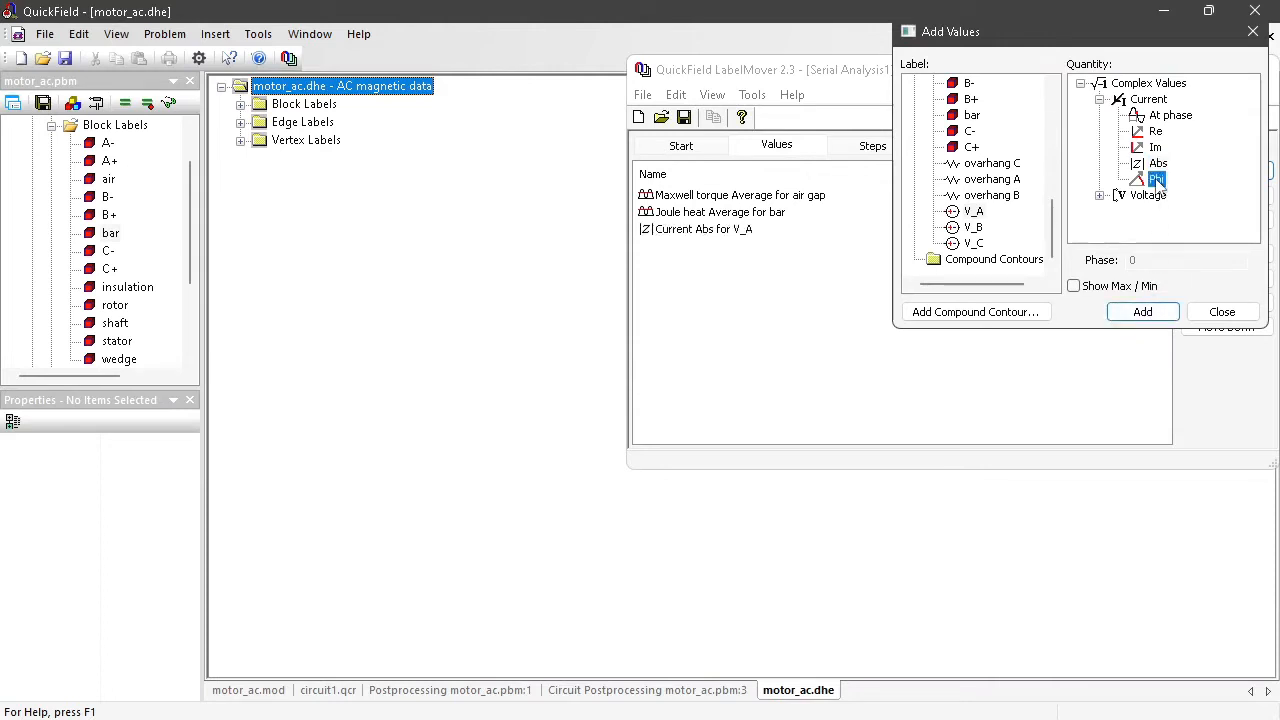
{"action": "left_click", "coordinate": [1145, 314]}
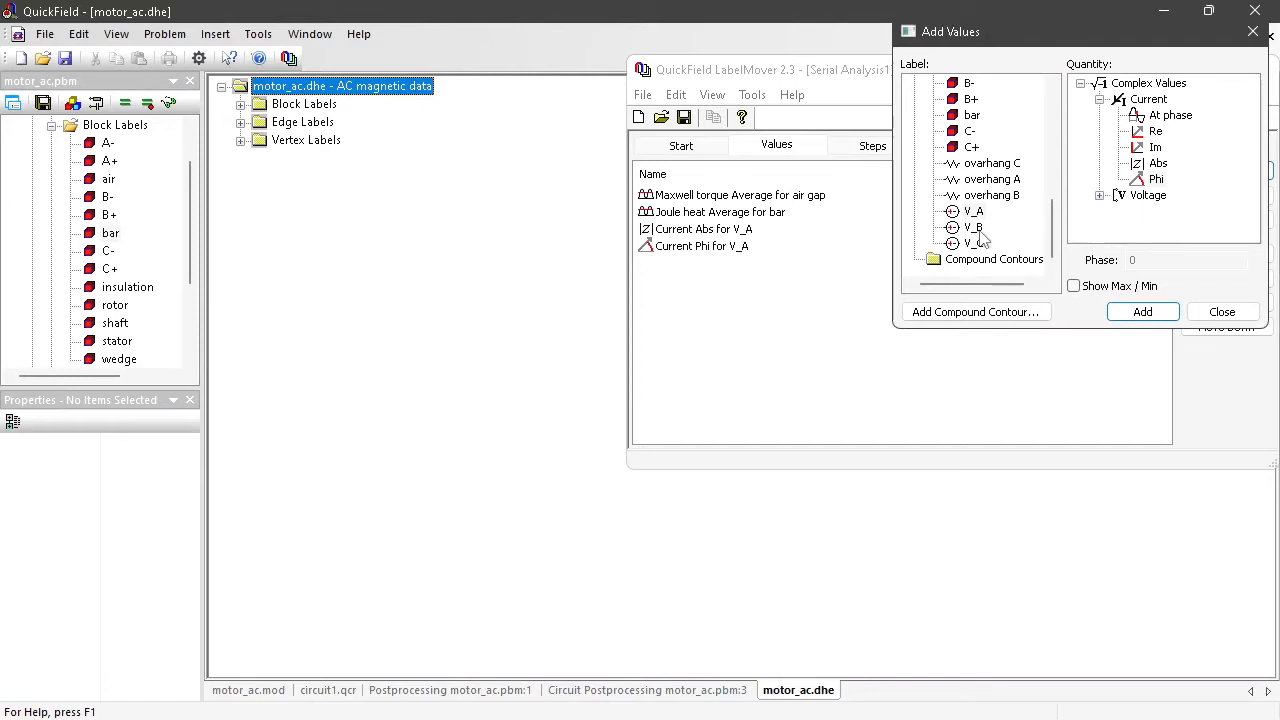
{"action": "left_click", "coordinate": [1222, 312]}
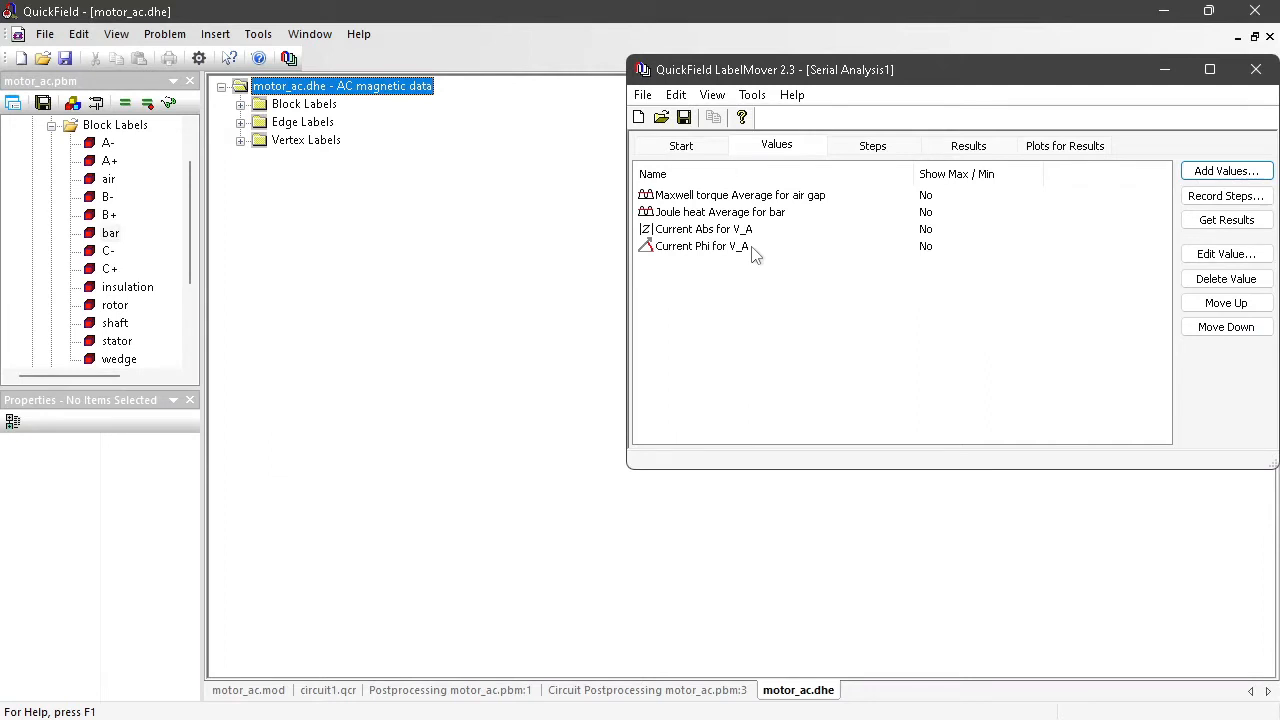
Step: Record a Change Properties step that increases the conductivity of the bar block label by -20 percent
{"action": "left_click", "coordinate": [866, 148]}
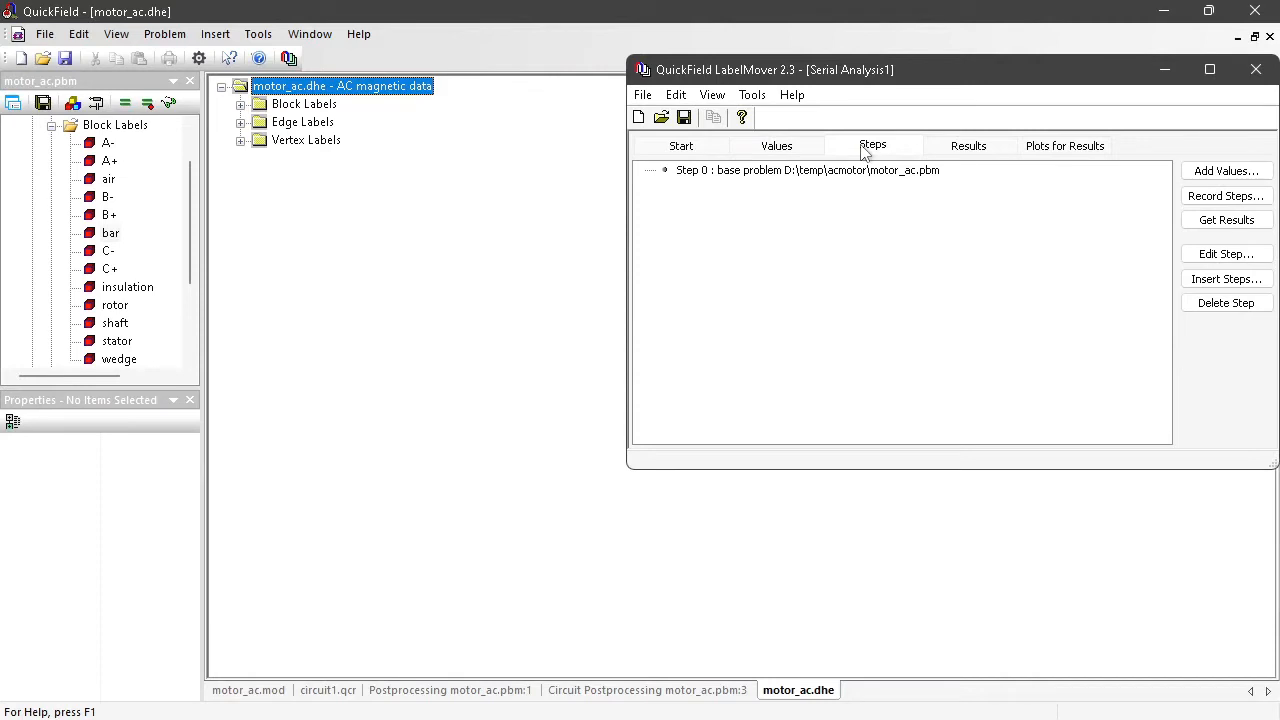
{"action": "left_click", "coordinate": [1226, 196]}
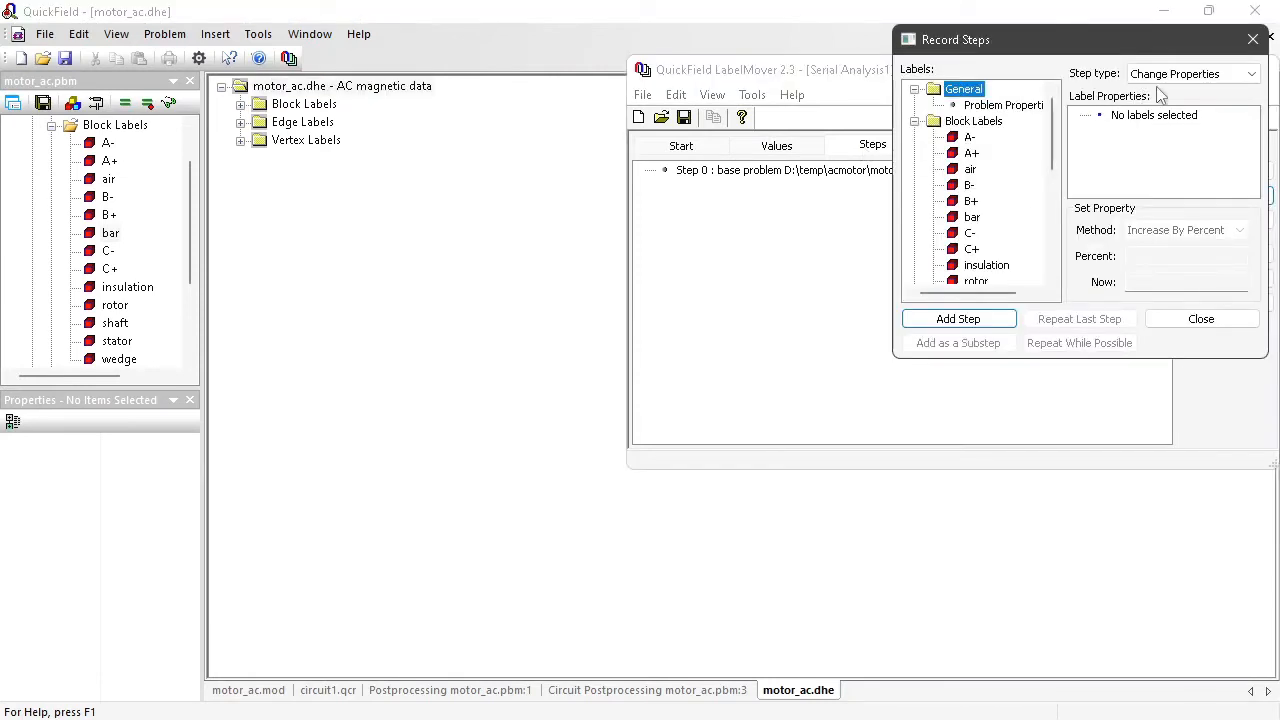
{"action": "left_click", "coordinate": [1247, 76]}
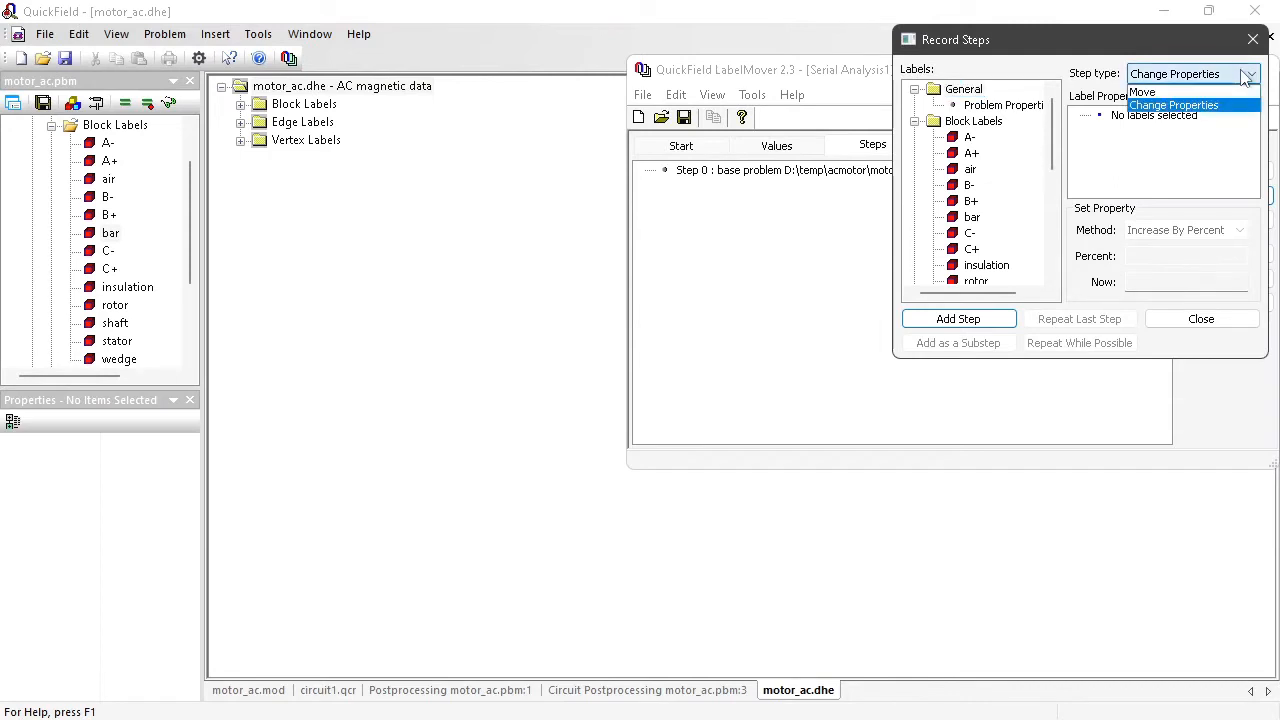
{"action": "left_click", "coordinate": [1193, 112]}
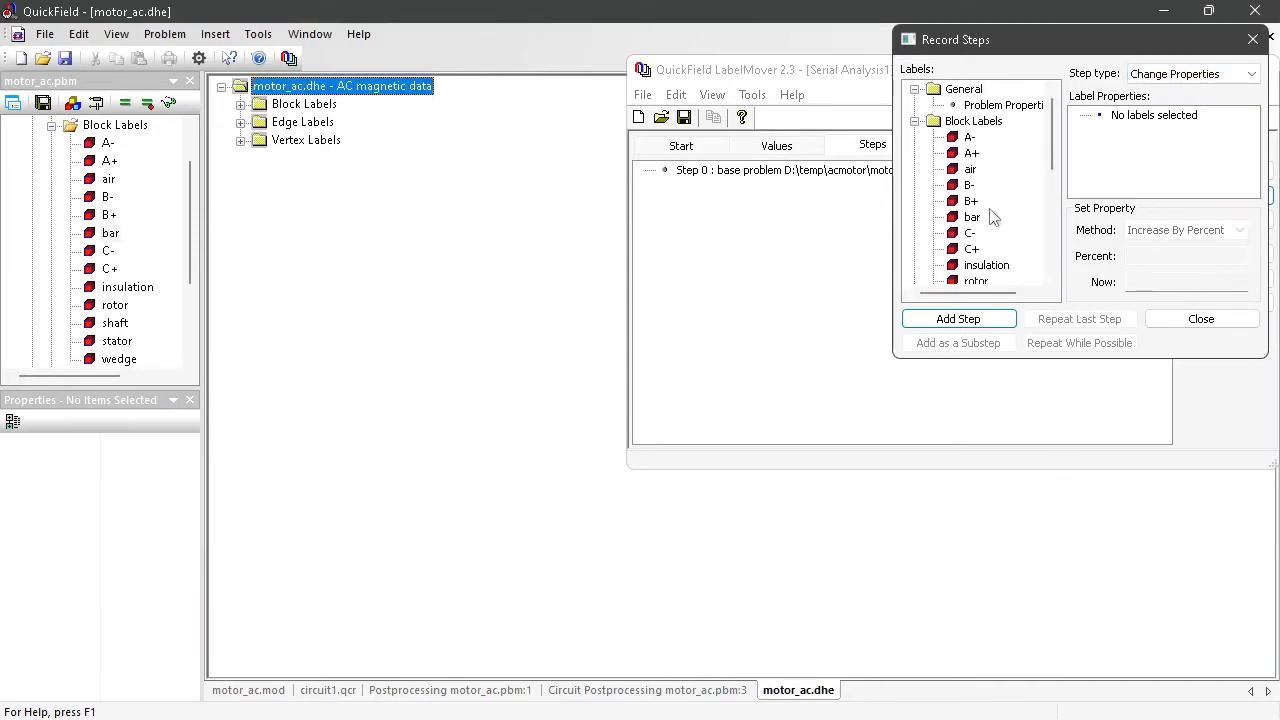
{"action": "left_click", "coordinate": [970, 217]}
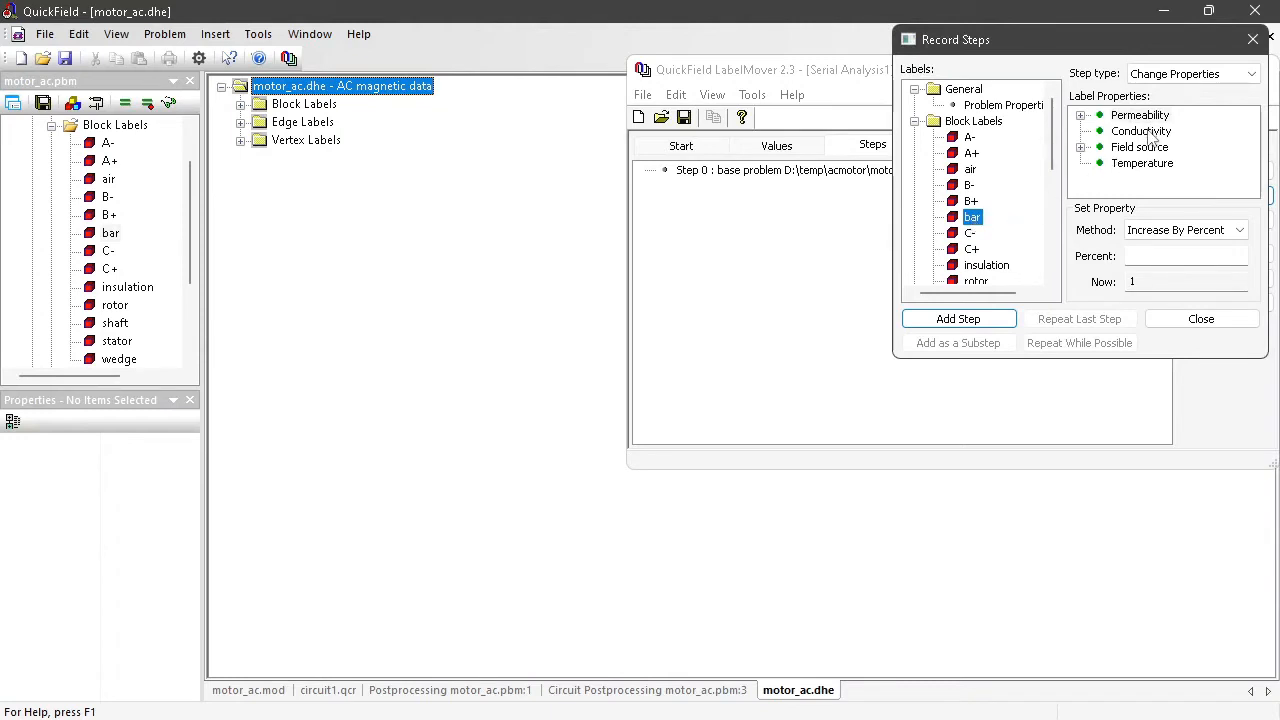
{"action": "left_click", "coordinate": [1150, 136]}
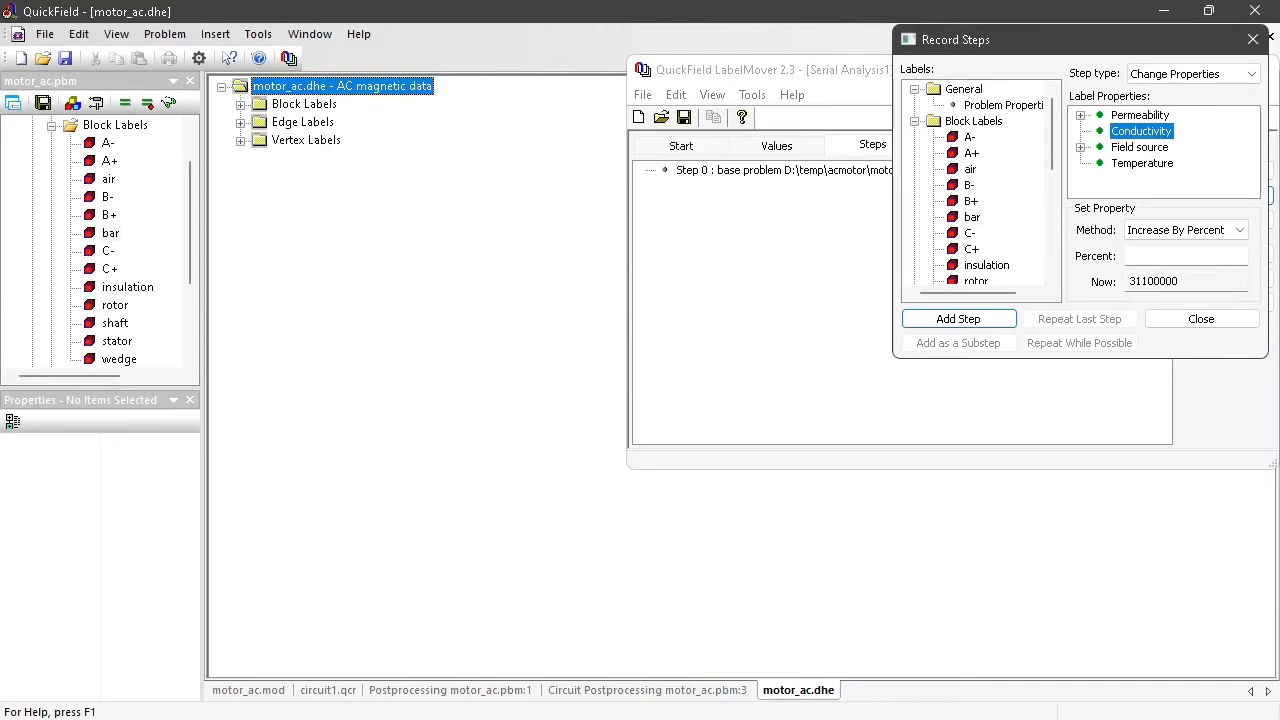
{"action": "left_click", "coordinate": [1238, 232]}
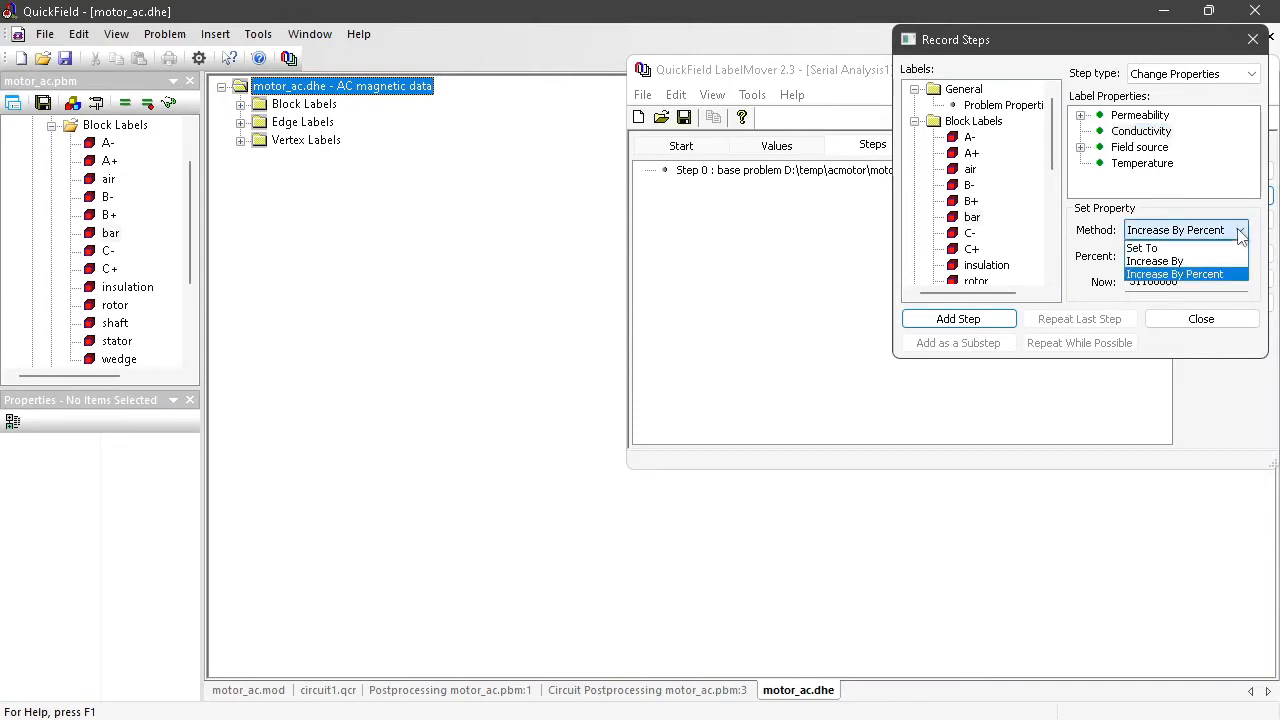
{"action": "left_click", "coordinate": [1188, 274]}
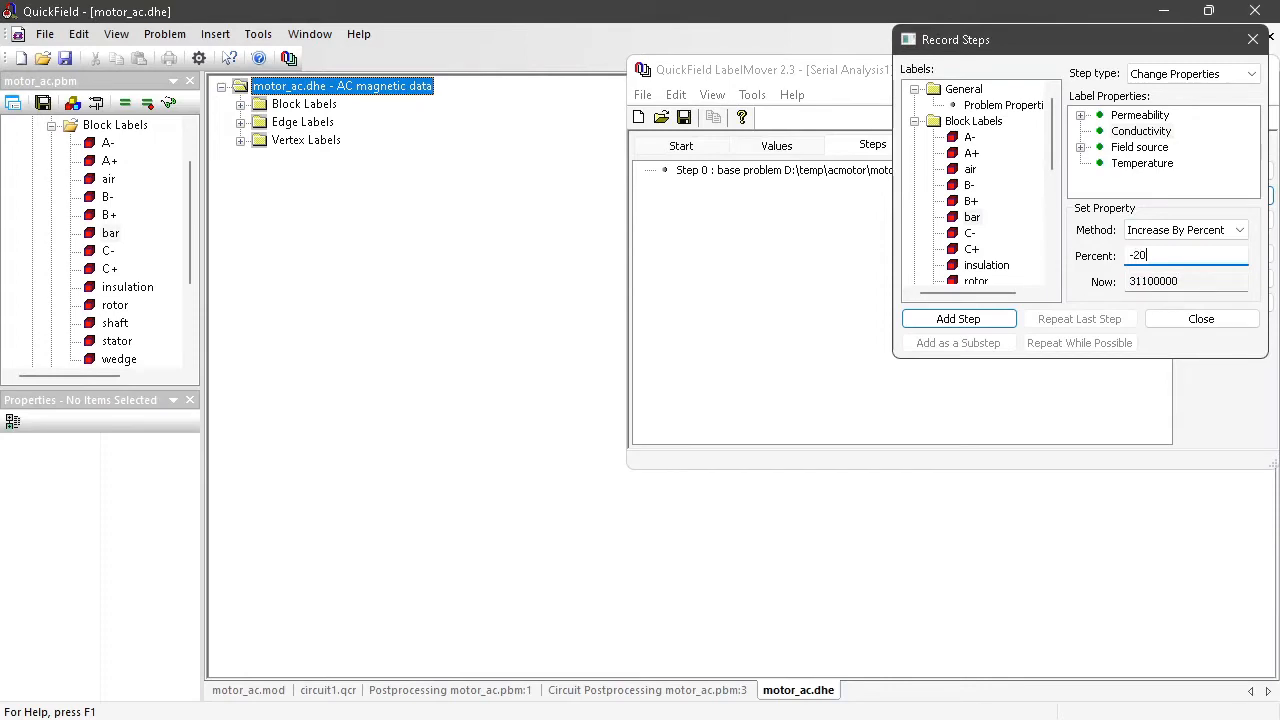
{"action": "left_click", "coordinate": [960, 320]}
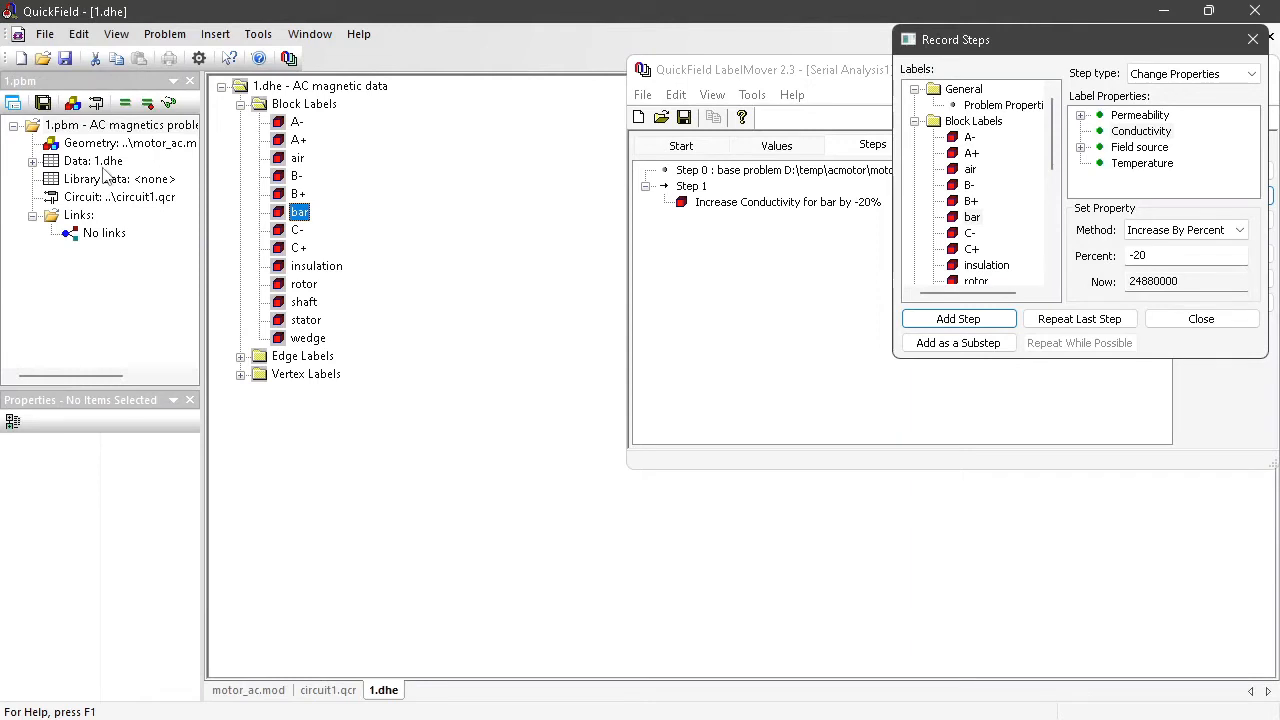
Step: Inspect the electrical conductivity in the bar block label's properties of 1.dhe, close them unchanged and return to LabelMover
{"action": "double_click", "coordinate": [299, 216]}
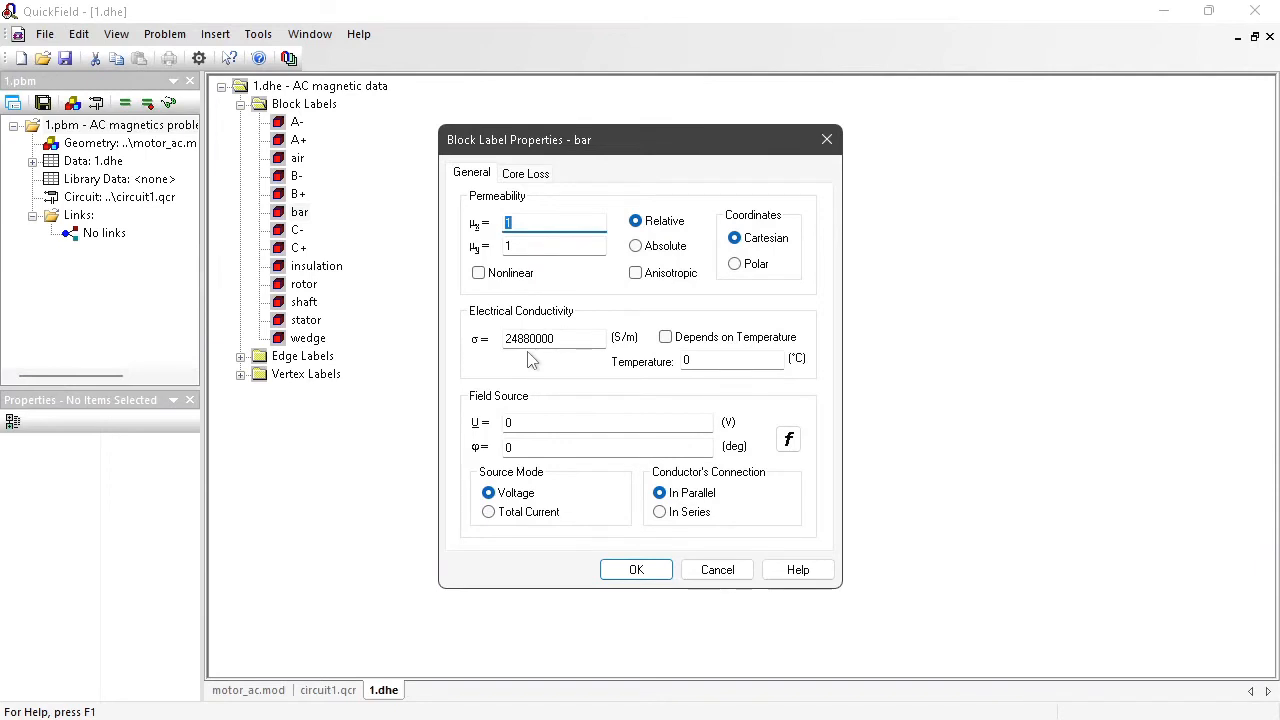
{"action": "left_click", "coordinate": [730, 570]}
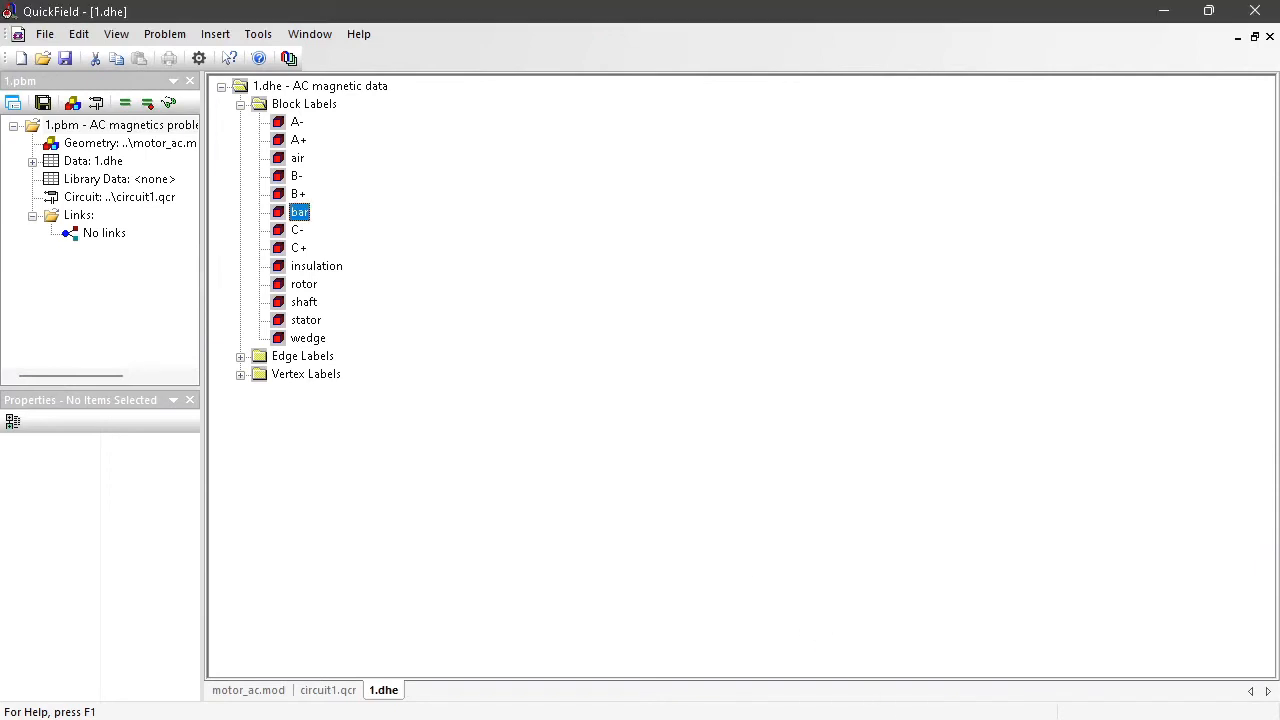
{"action": "left_click", "coordinate": [884, 718]}
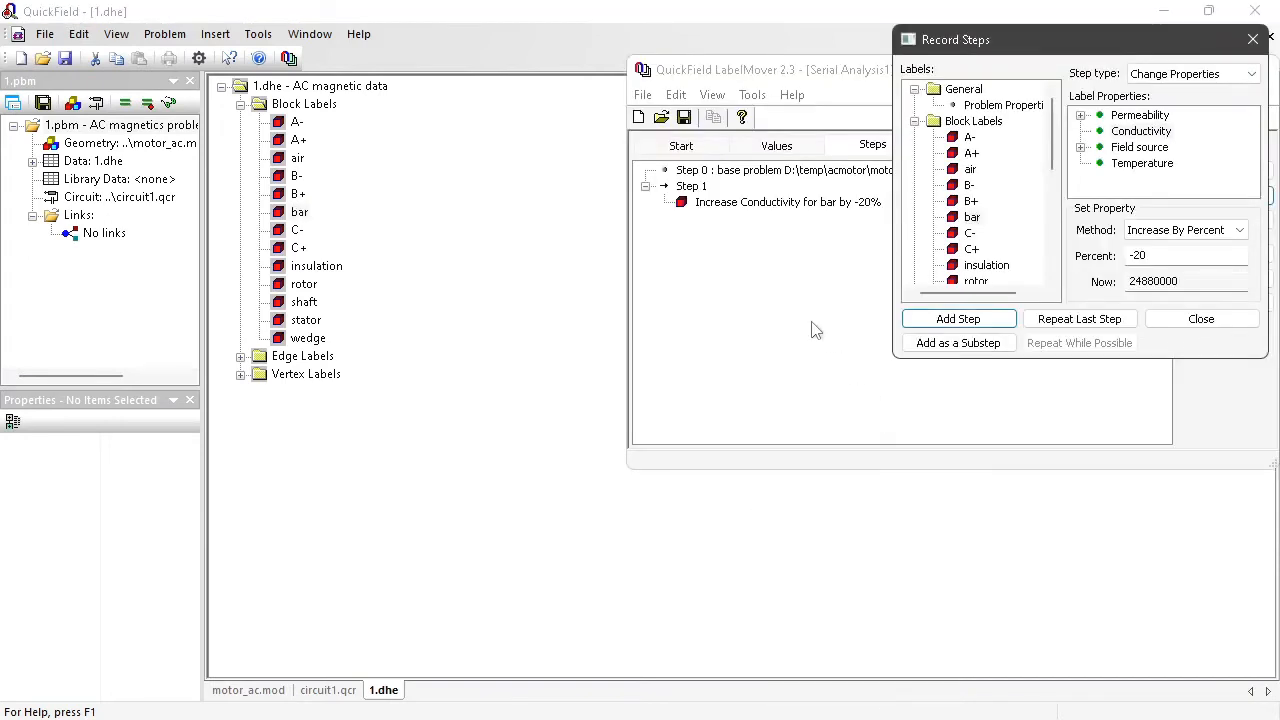
Step: Finish recording steps and set Step 1 to repeat 10 times
{"action": "left_click", "coordinate": [1197, 326]}
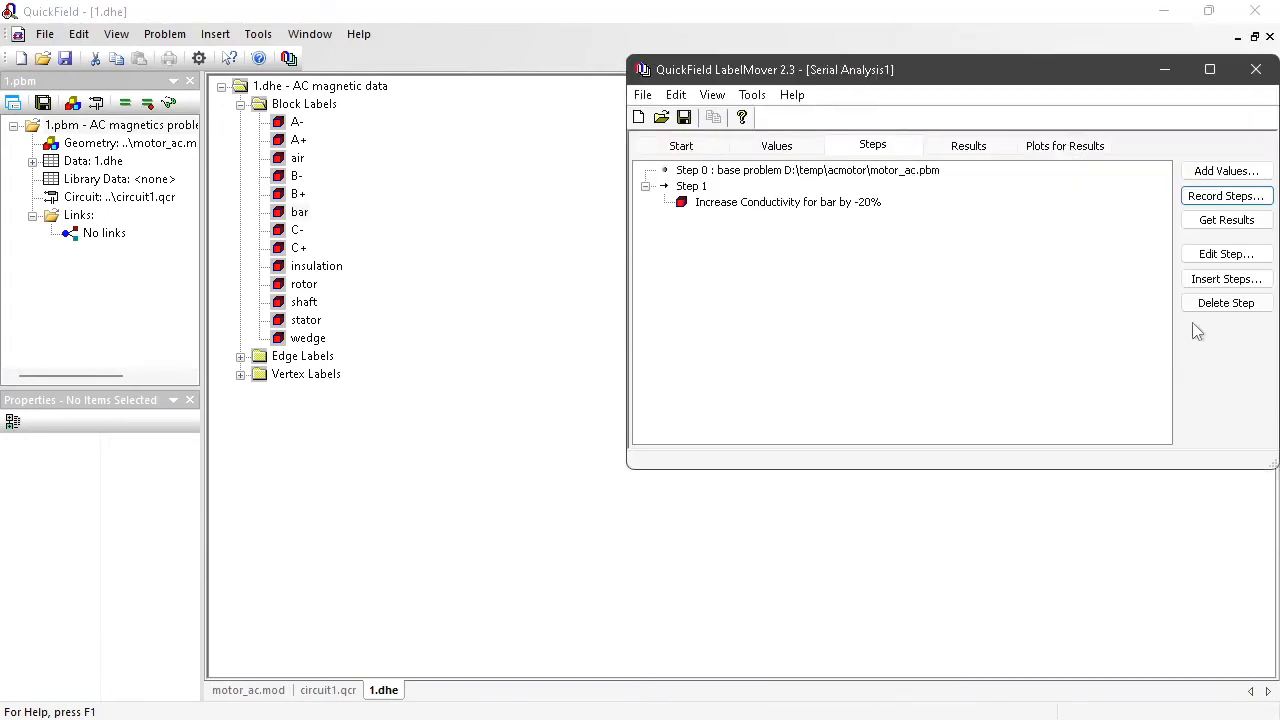
{"action": "right_click", "coordinate": [691, 188]}
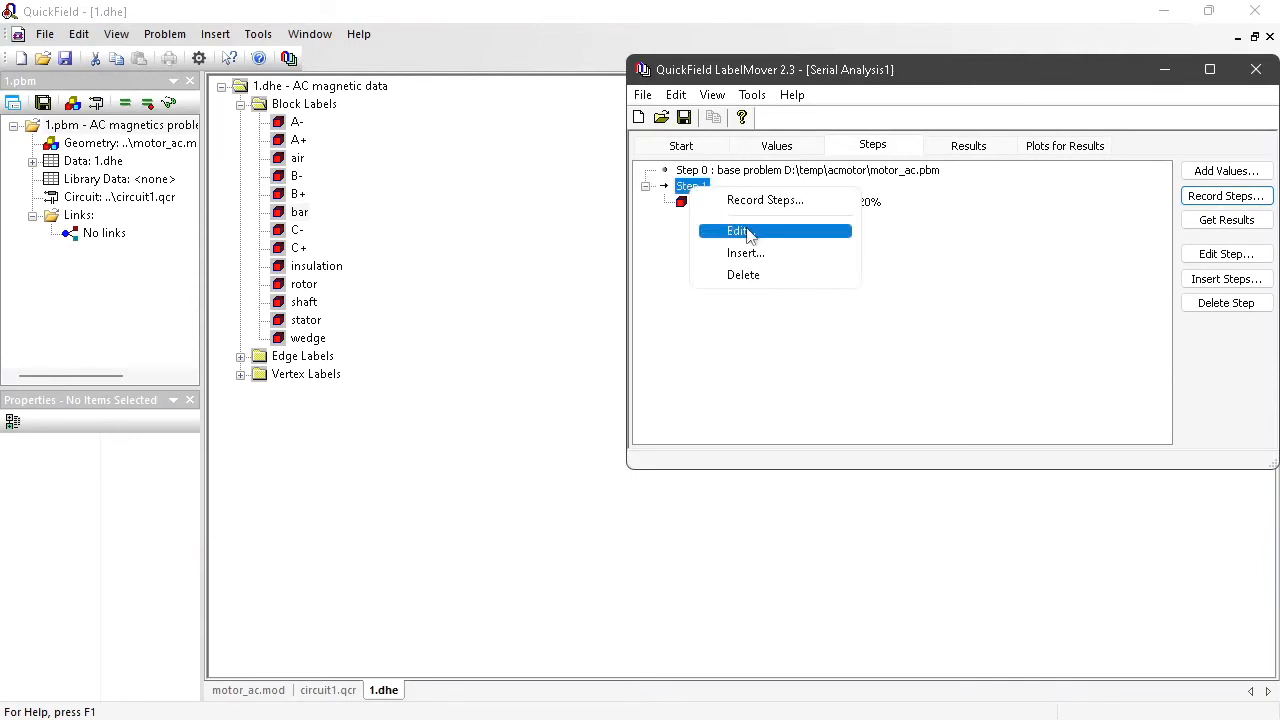
{"action": "left_click", "coordinate": [750, 232]}
{"action": "left_click", "coordinate": [836, 252]}
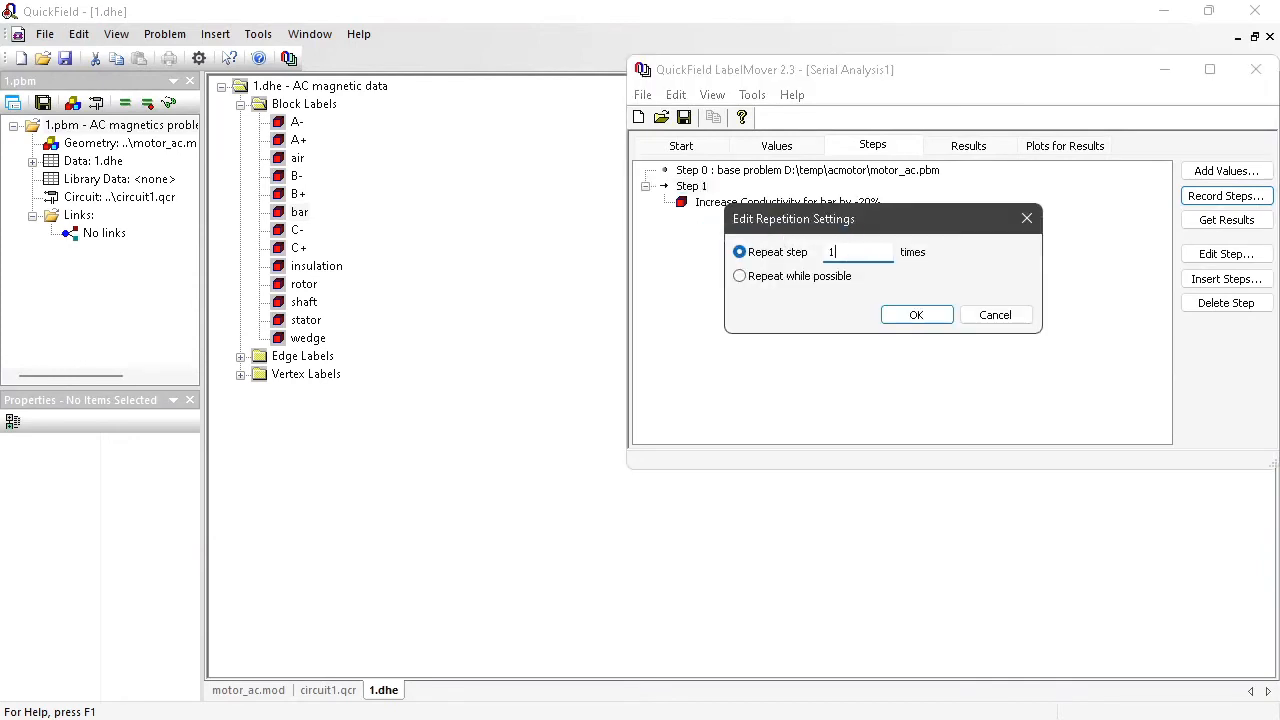
{"action": "type", "text": "0"}
{"action": "left_click", "coordinate": [925, 320]}
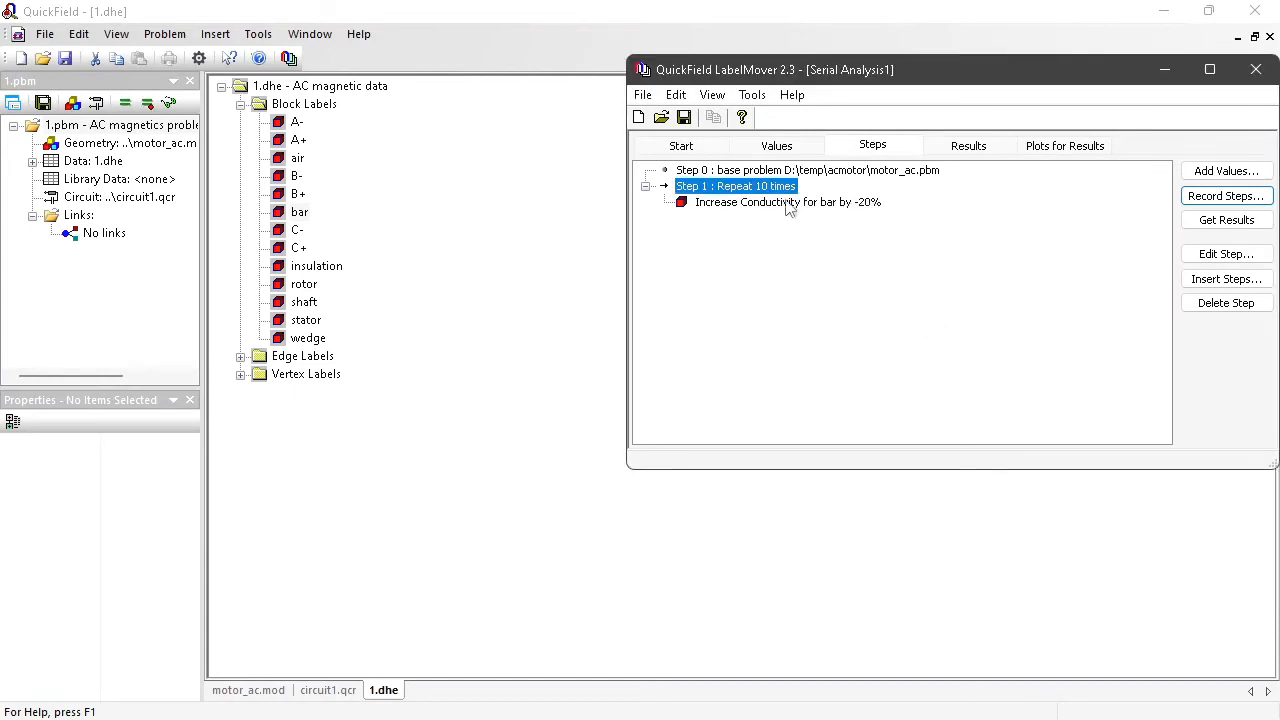
Step: Review the serial analysis values and steps, and solve all problems to get the results
{"action": "left_click", "coordinate": [680, 147]}
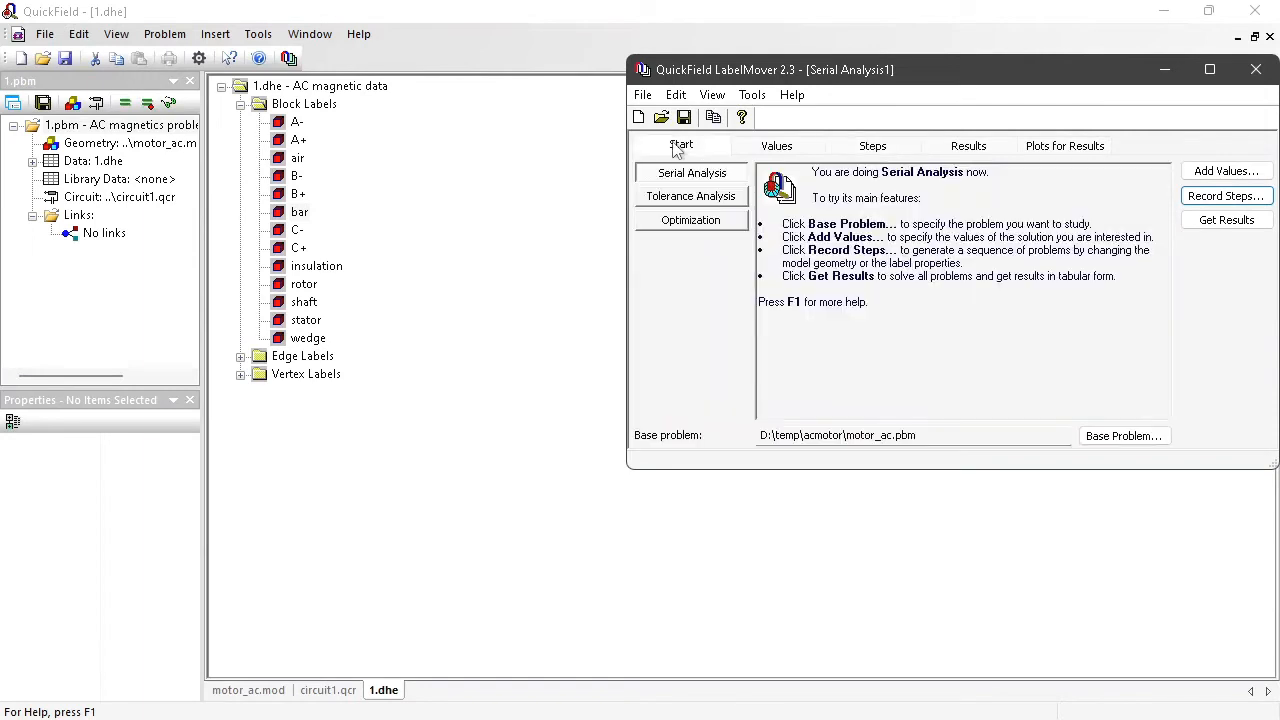
{"action": "left_click", "coordinate": [771, 148]}
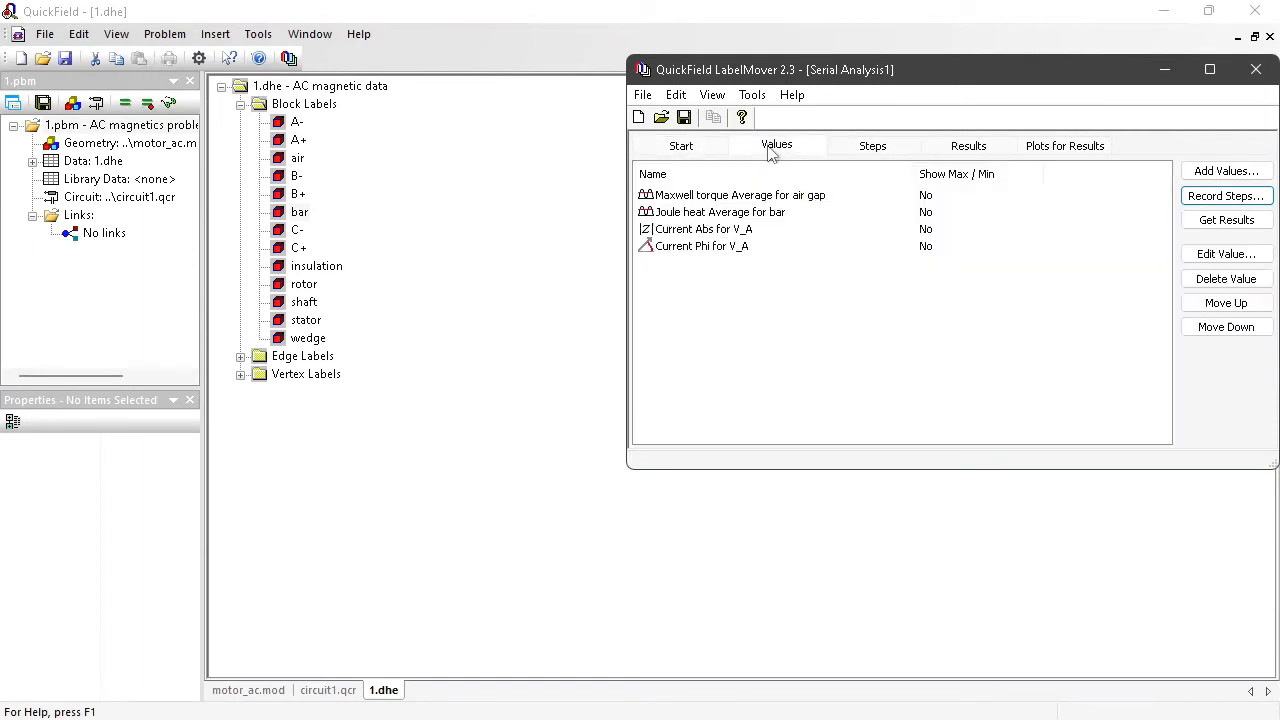
{"action": "left_click", "coordinate": [883, 150]}
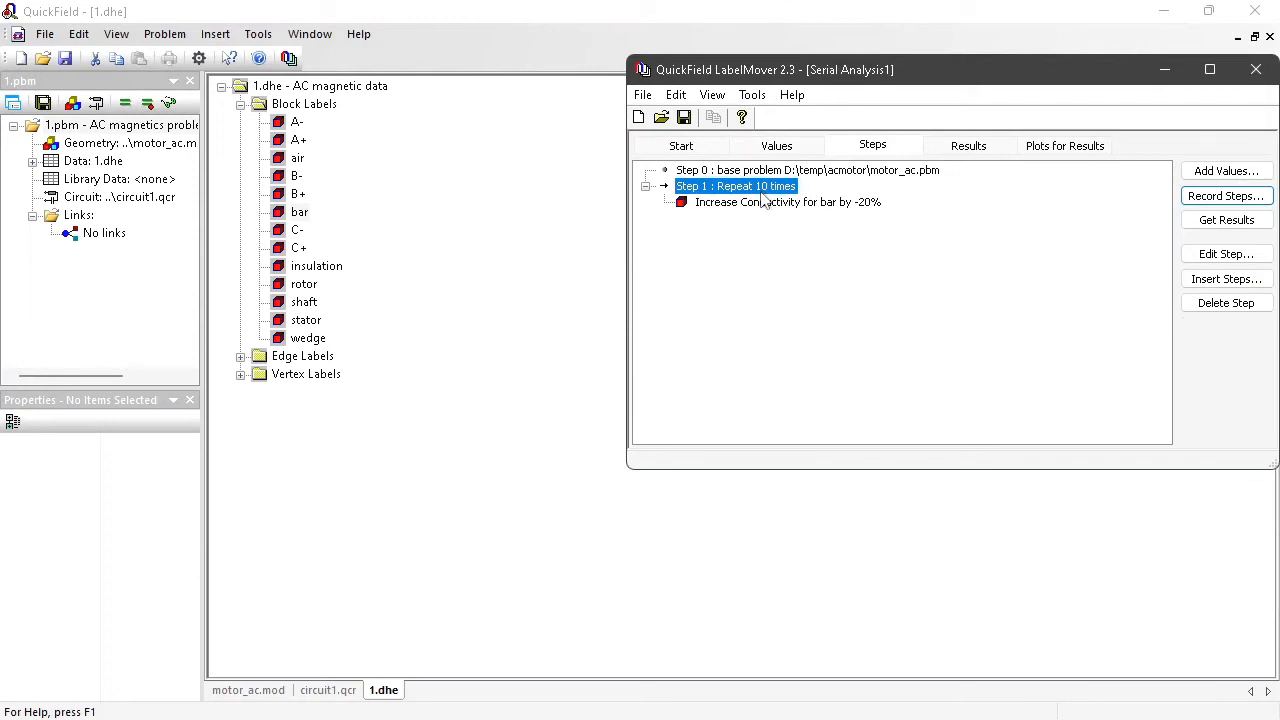
{"action": "left_click", "coordinate": [1226, 220]}
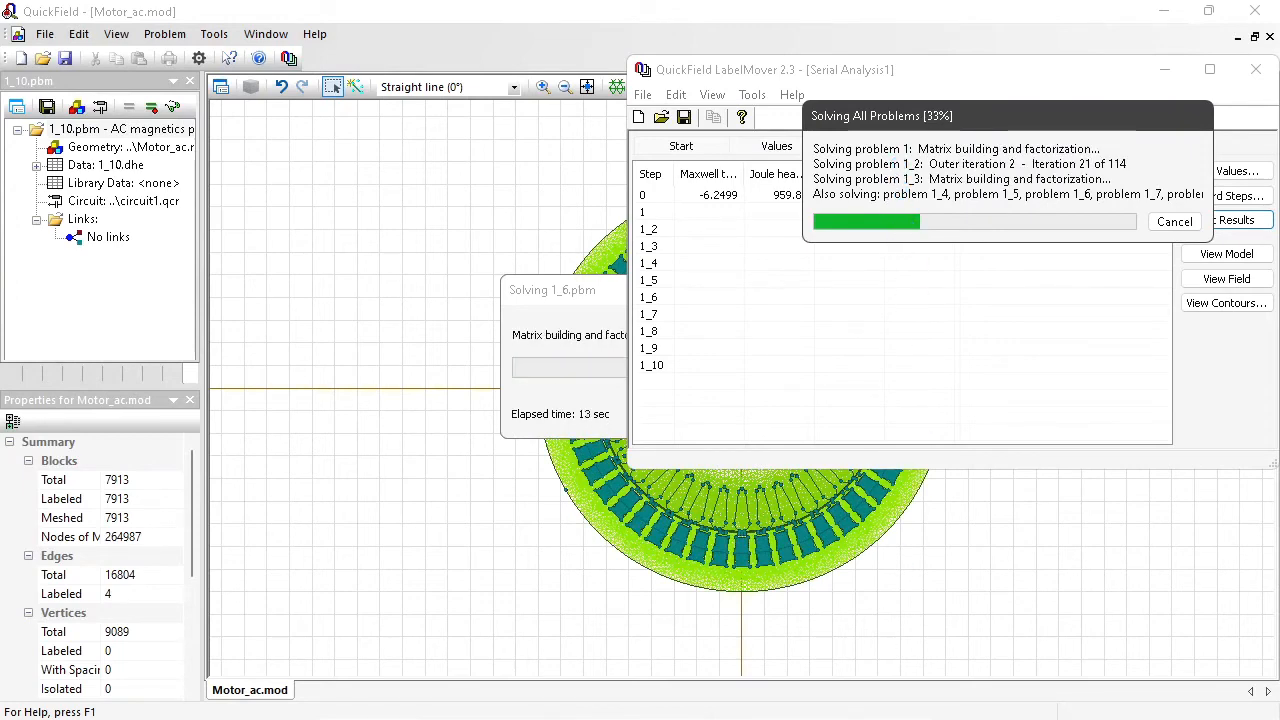
{"action": "left_click", "coordinate": [860, 716]}
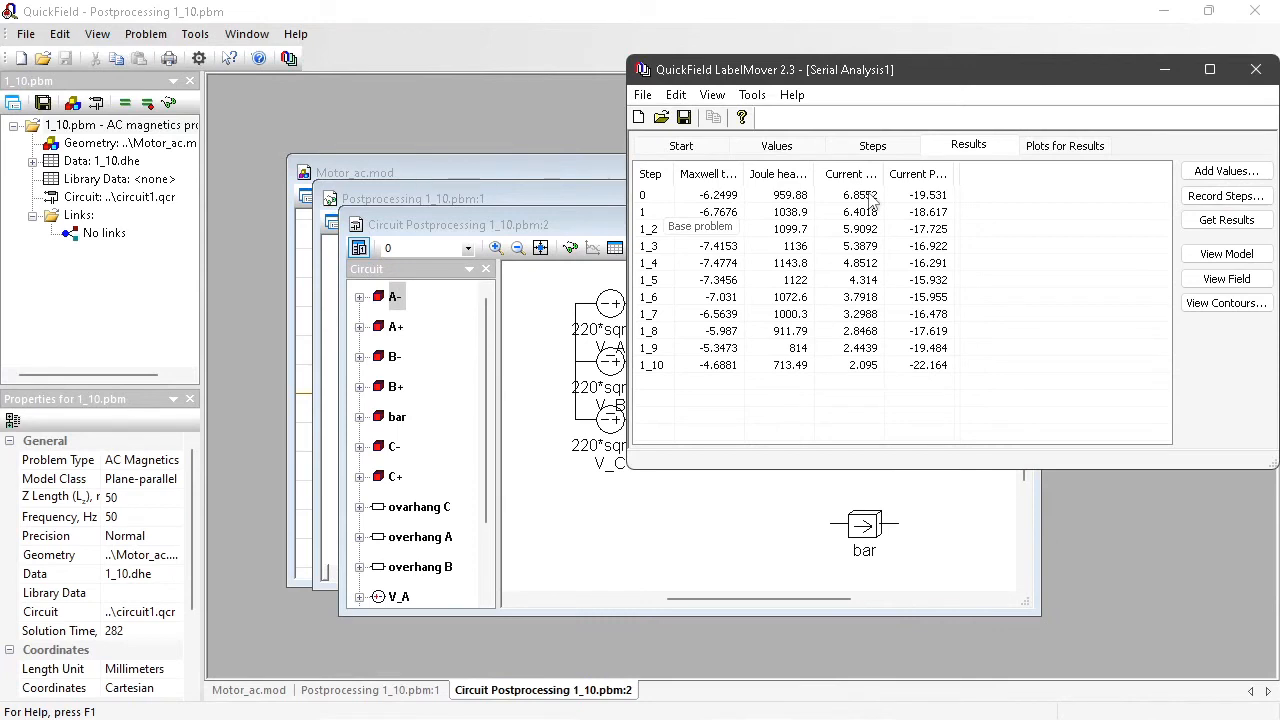
Step: Plot the average air gap Maxwell torque against the step and examine the base problem's point
{"action": "left_click", "coordinate": [1066, 148]}
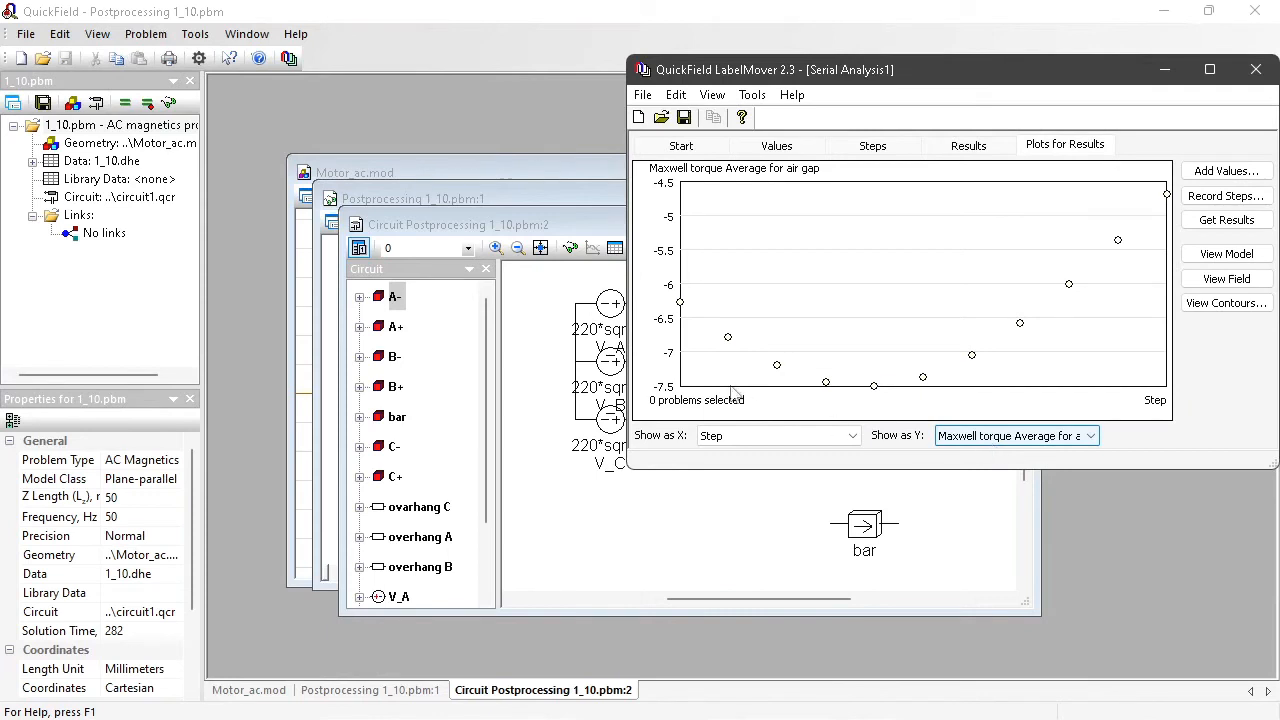
{"action": "left_click", "coordinate": [680, 306]}
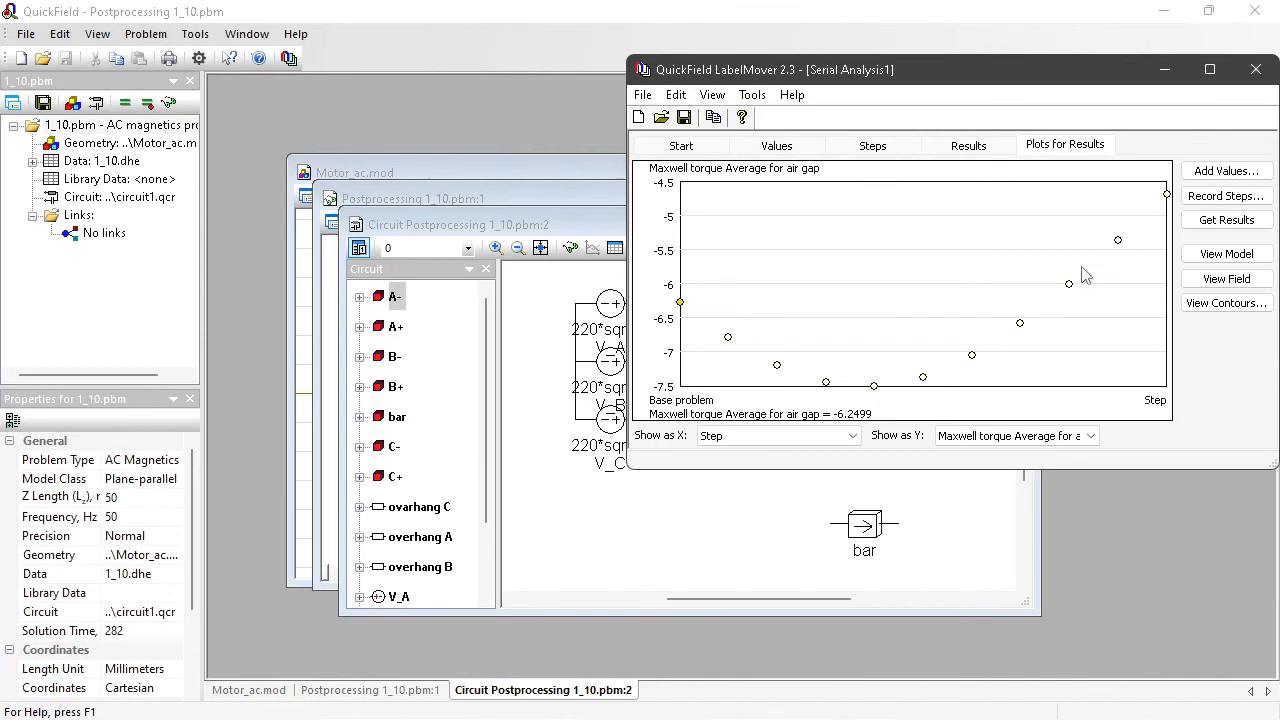
{"action": "mouse_move", "coordinate": [1165, 191]}
Step: Copy all result rows from step 0 to 1_10 and paste them into the Excel sheet starting at cell B3
{"action": "left_click", "coordinate": [988, 150]}
{"action": "left_click", "coordinate": [800, 229]}
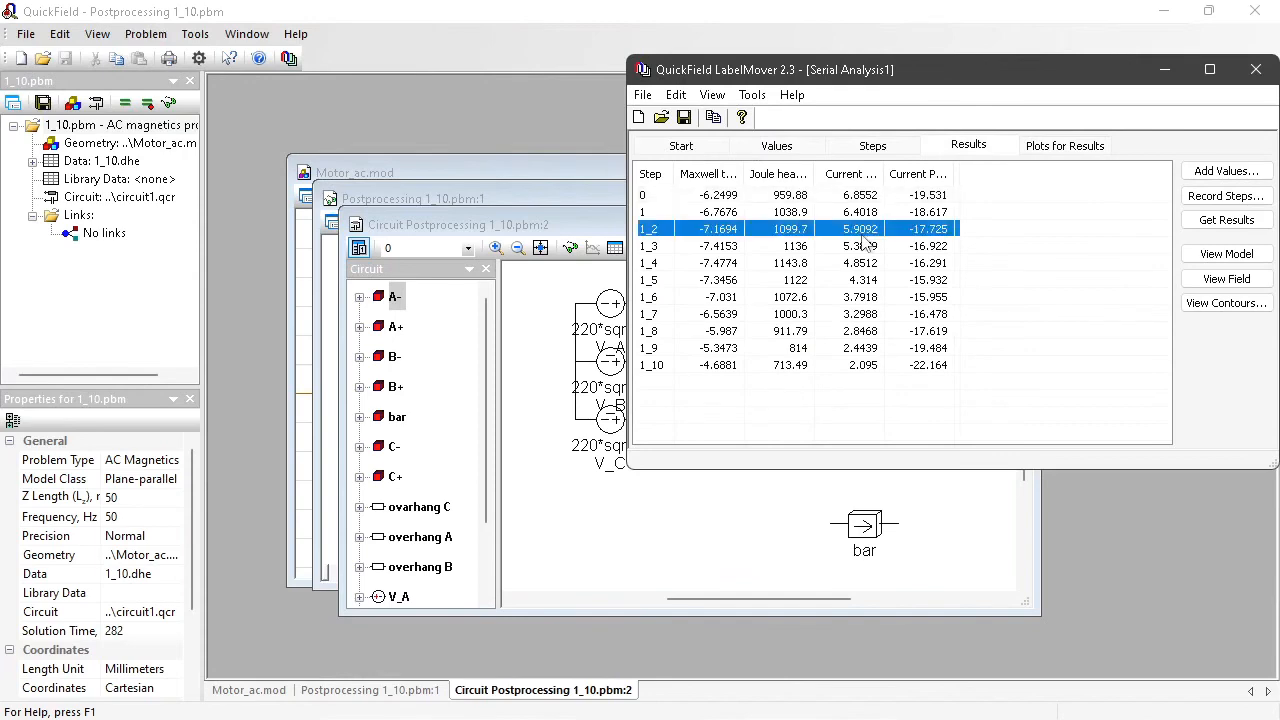
{"action": "left_click", "coordinate": [713, 197]}
{"action": "key", "text": "shift+Down"}
{"action": "key", "text": "shift+Down"}
{"action": "key", "text": "shift+Down"}
{"action": "key", "text": "shift+Down"}
{"action": "key", "text": "shift+Down"}
{"action": "key", "text": "shift+Down"}
{"action": "key", "text": "shift+Down"}
{"action": "key", "text": "shift+Down"}
{"action": "key", "text": "shift+Down"}
{"action": "key", "text": "shift+Down"}
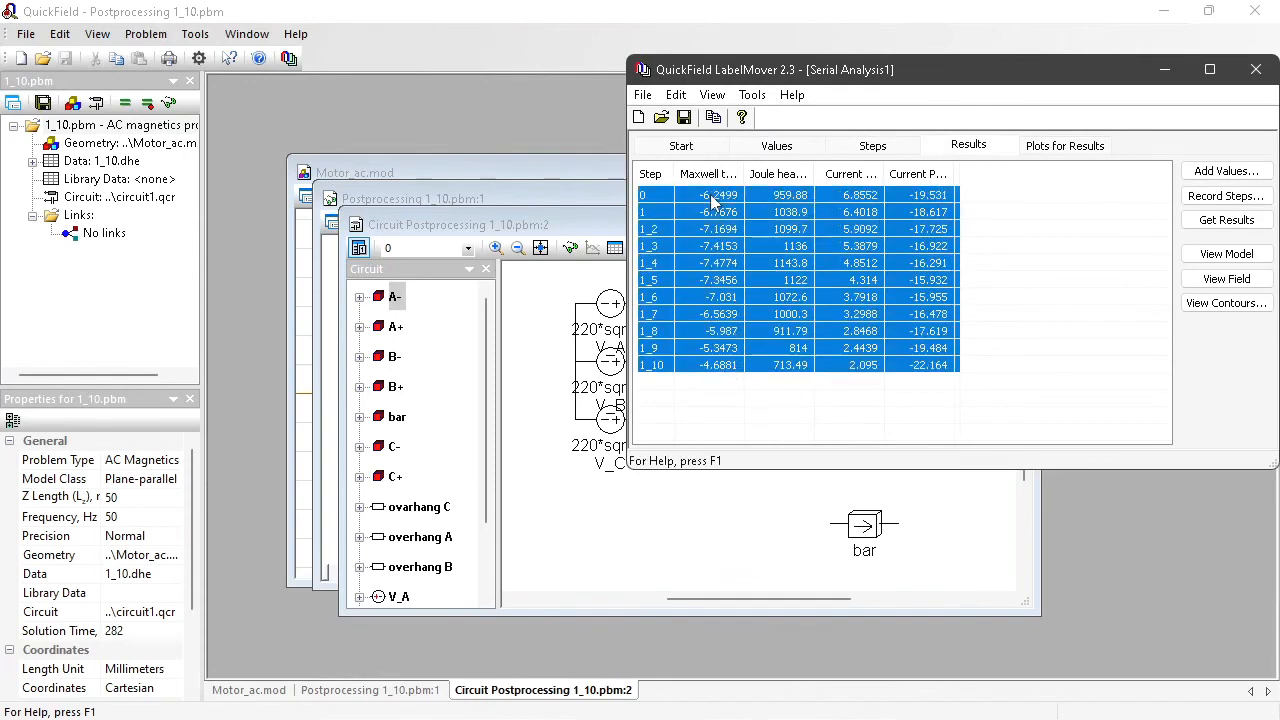
{"action": "left_click", "coordinate": [680, 96]}
{"action": "left_click", "coordinate": [696, 118]}
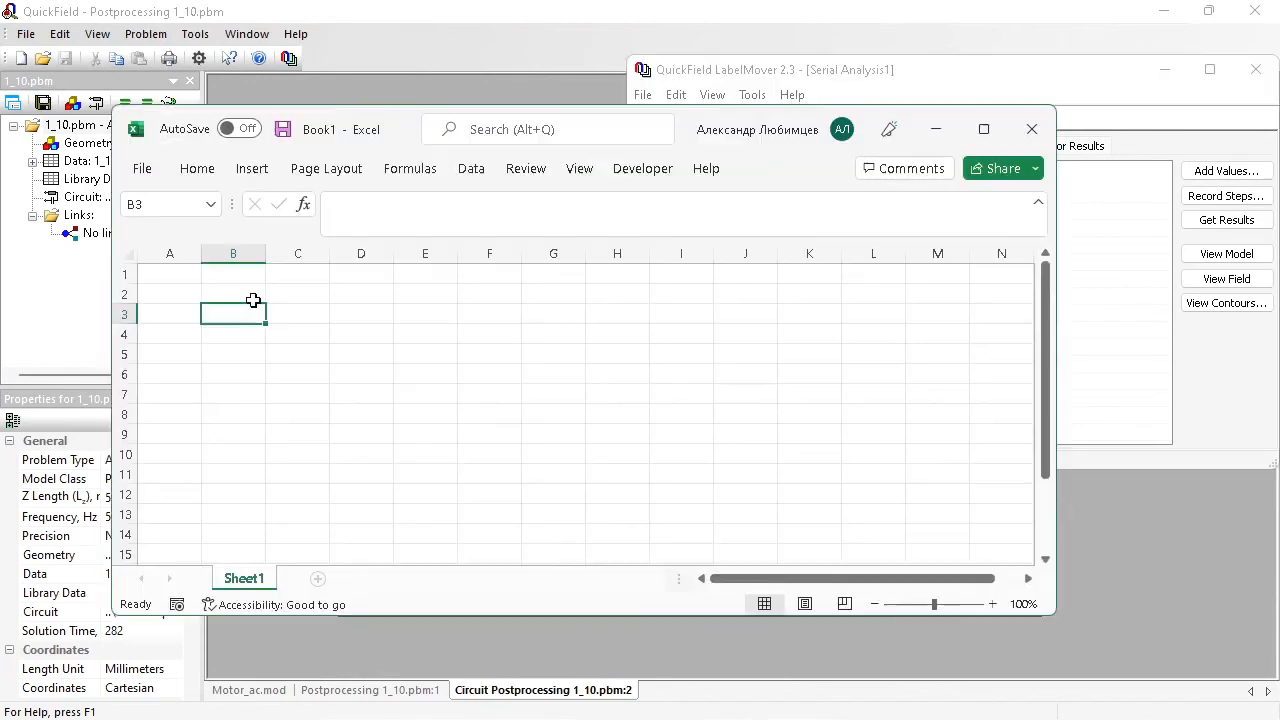
{"action": "key", "text": "ctrl+v"}
Step: Label the pasted result columns with the header Torque in cell C2 and I, A in cell E2
{"action": "left_click", "coordinate": [297, 296]}
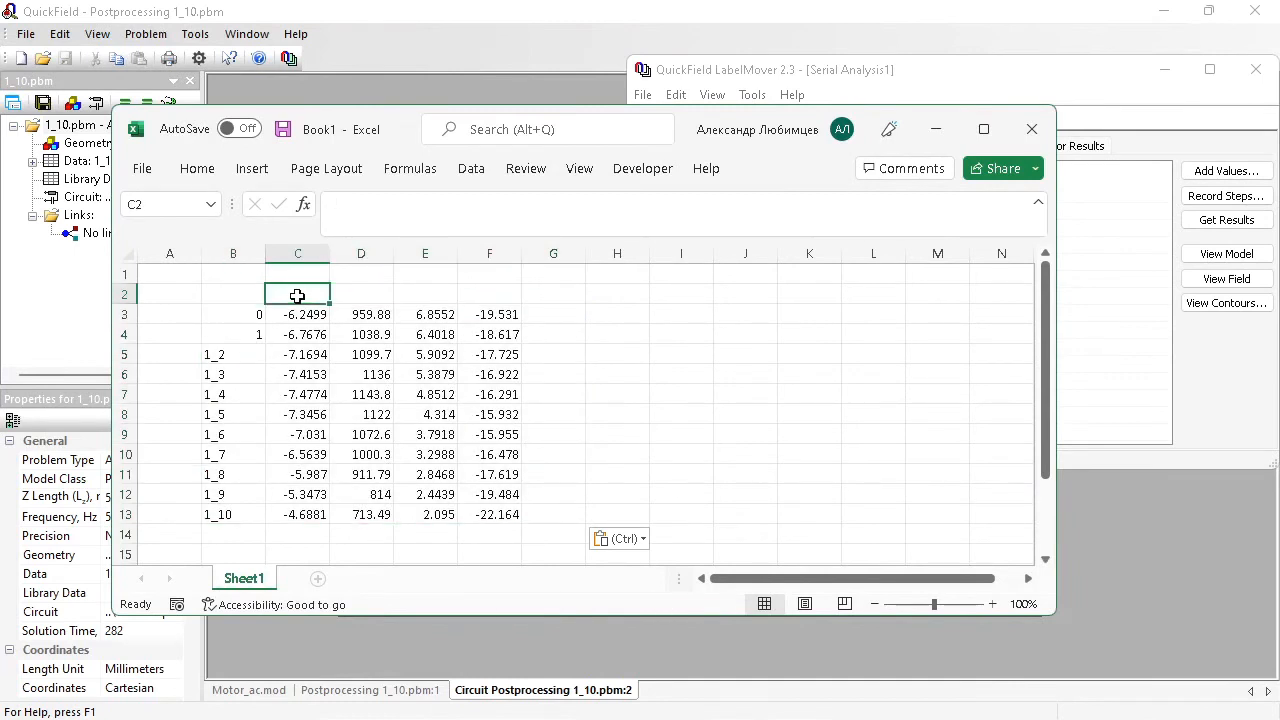
{"action": "type", "text": "T"}
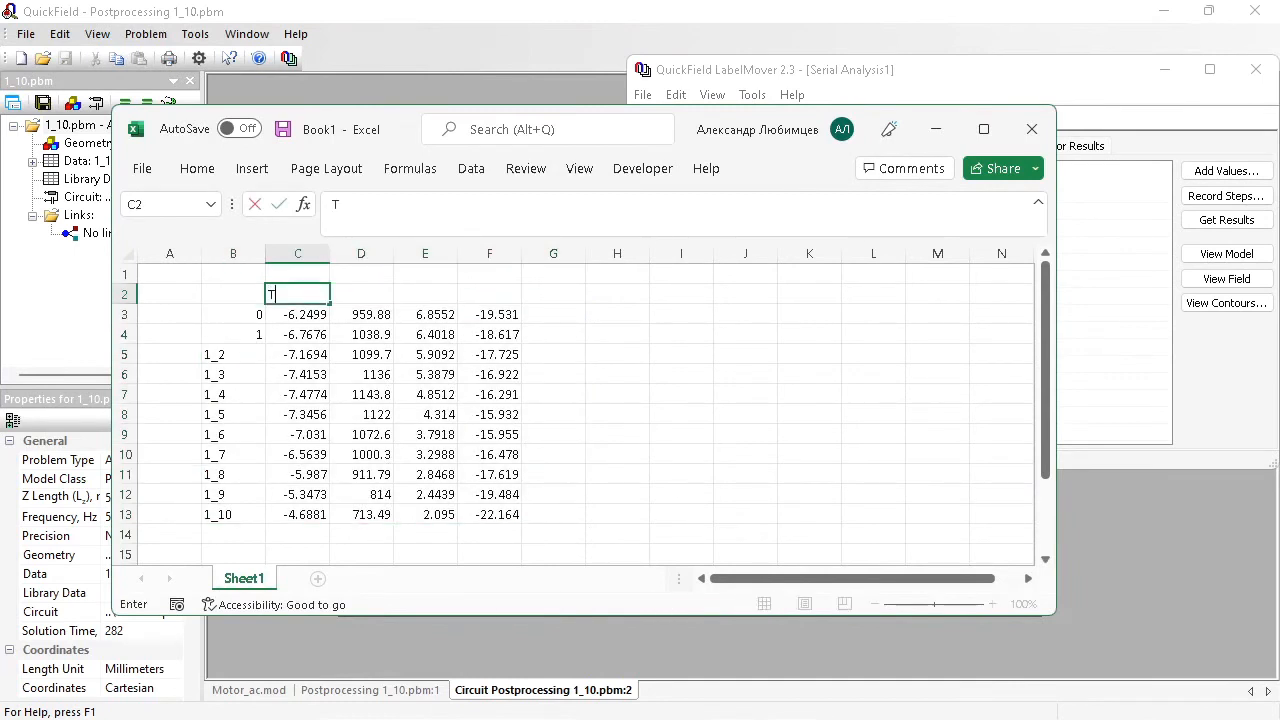
{"action": "type", "text": "orque"}
{"action": "key", "text": "Right"}
{"action": "key", "text": "Right"}
{"action": "key", "text": "Right"}
{"action": "key", "text": "Right"}
{"action": "key", "text": "Left"}
{"action": "key", "text": "Left"}
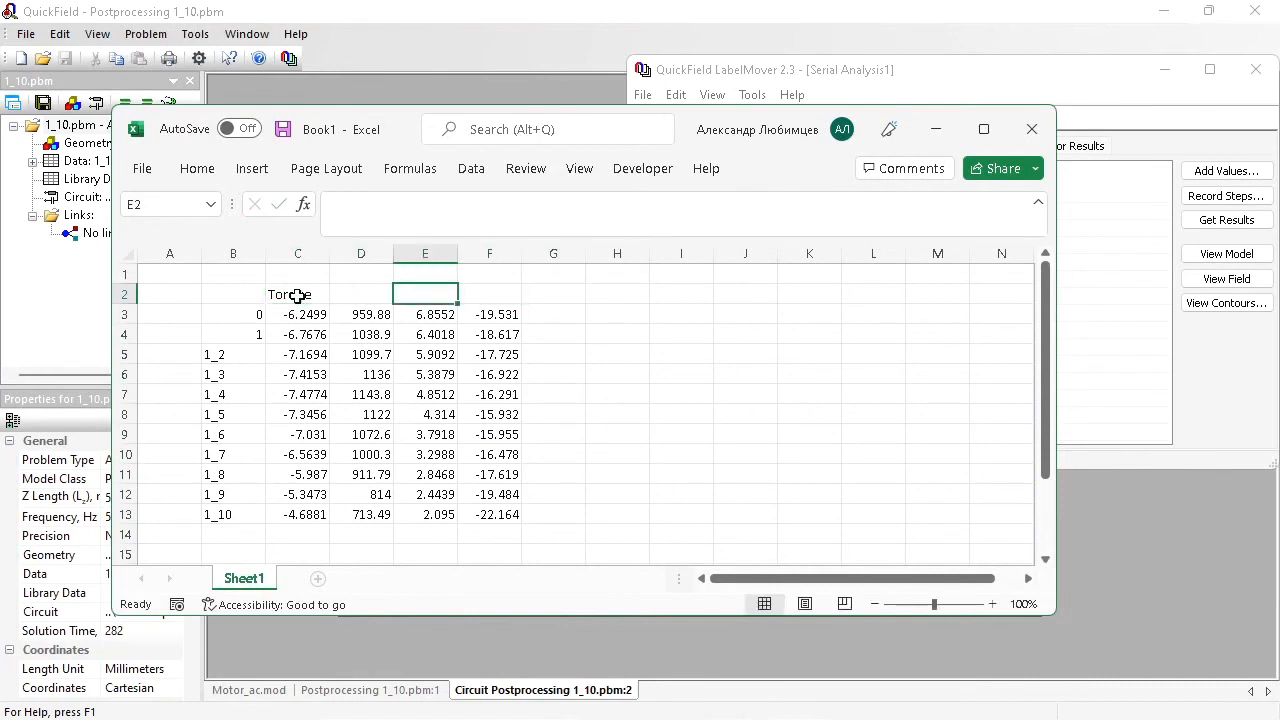
{"action": "type", "text": "I"}
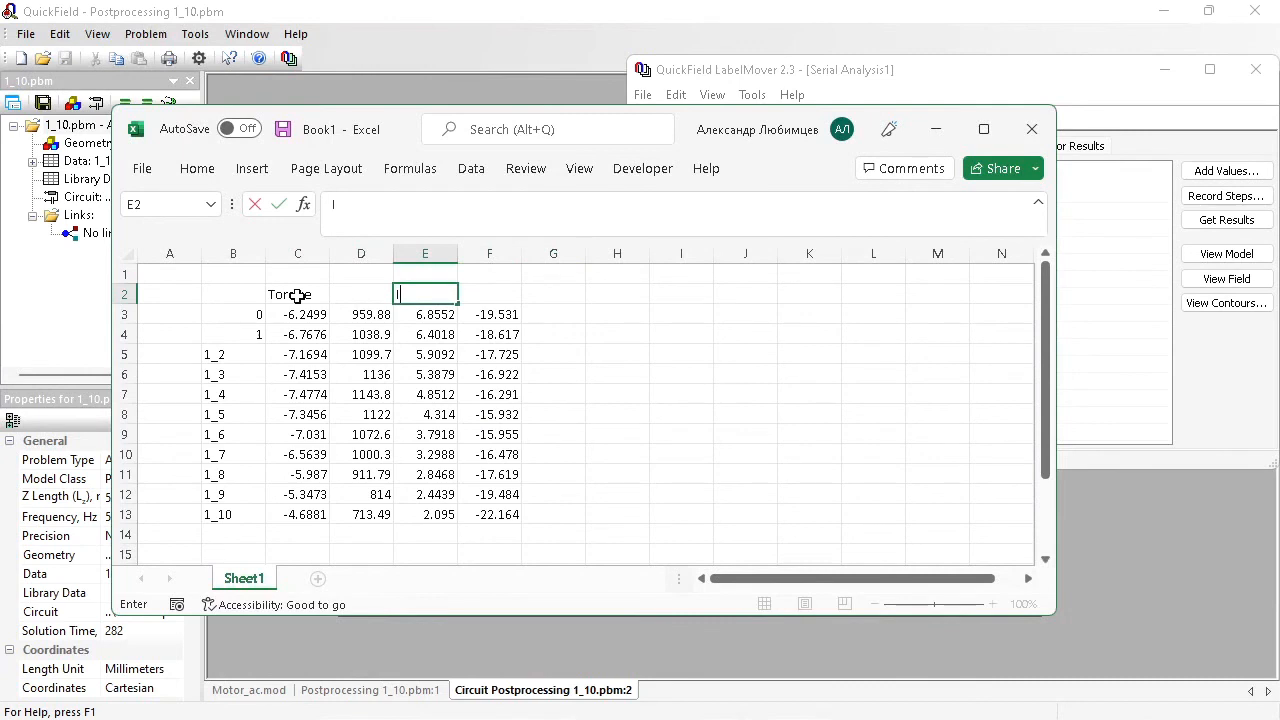
{"action": "type", "text": ", A"}
{"action": "key", "text": "Return"}
Step: Add the header I, phase in cell F2 and Joule heat in cell D2 above the pasted results
{"action": "key", "text": "Up"}
{"action": "key", "text": "Right"}
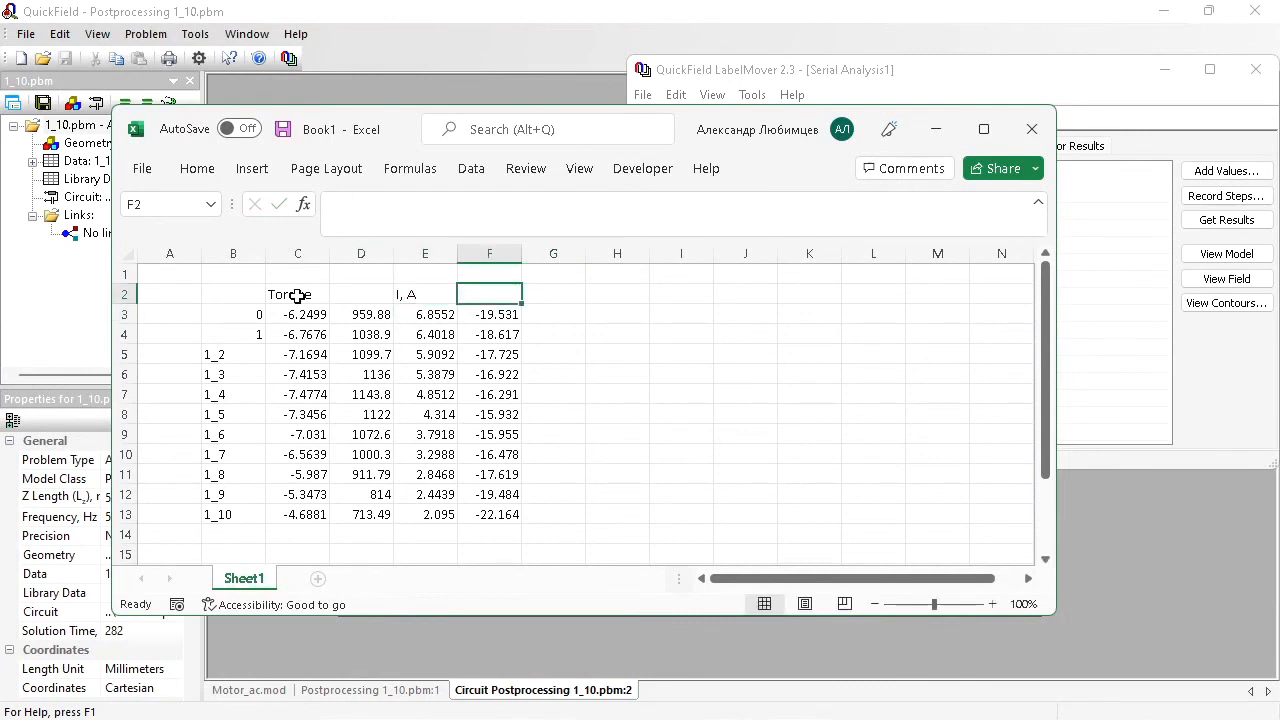
{"action": "type", "text": "I, phase"}
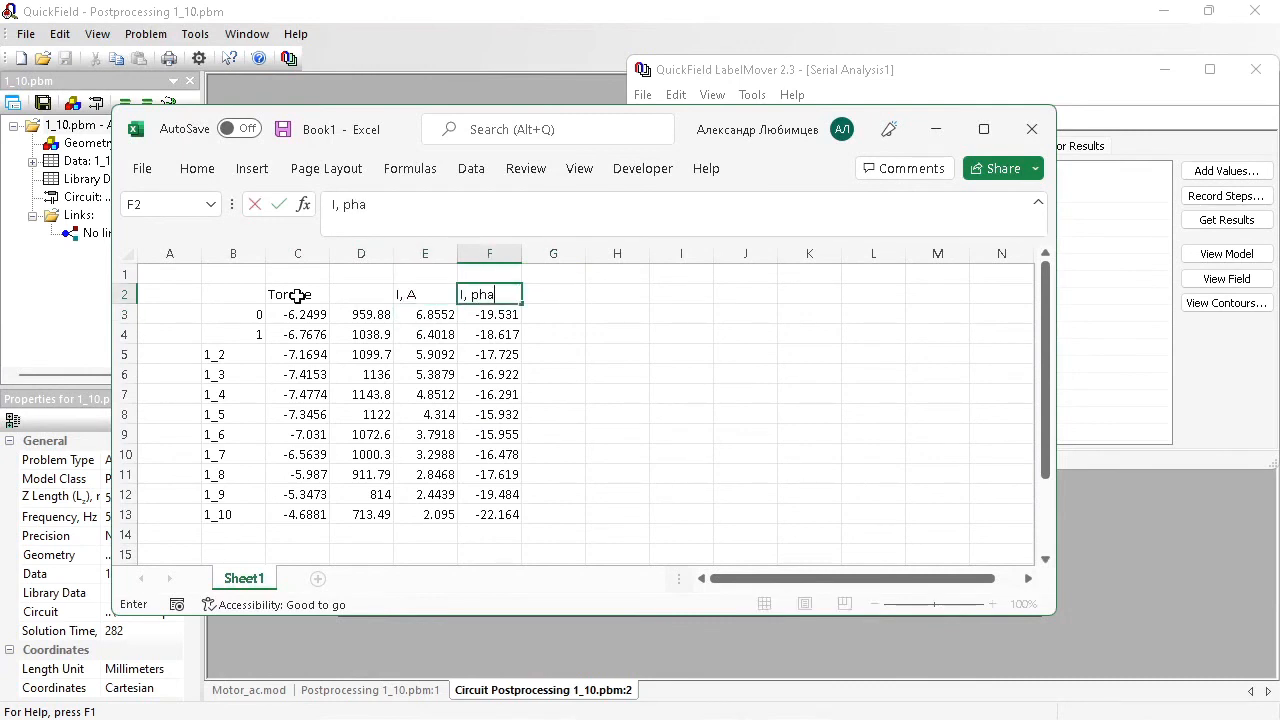
{"action": "key", "text": "Return"}
{"action": "key", "text": "Up"}
{"action": "key", "text": "Left"}
{"action": "key", "text": "Left"}
{"action": "key", "text": "Left"}
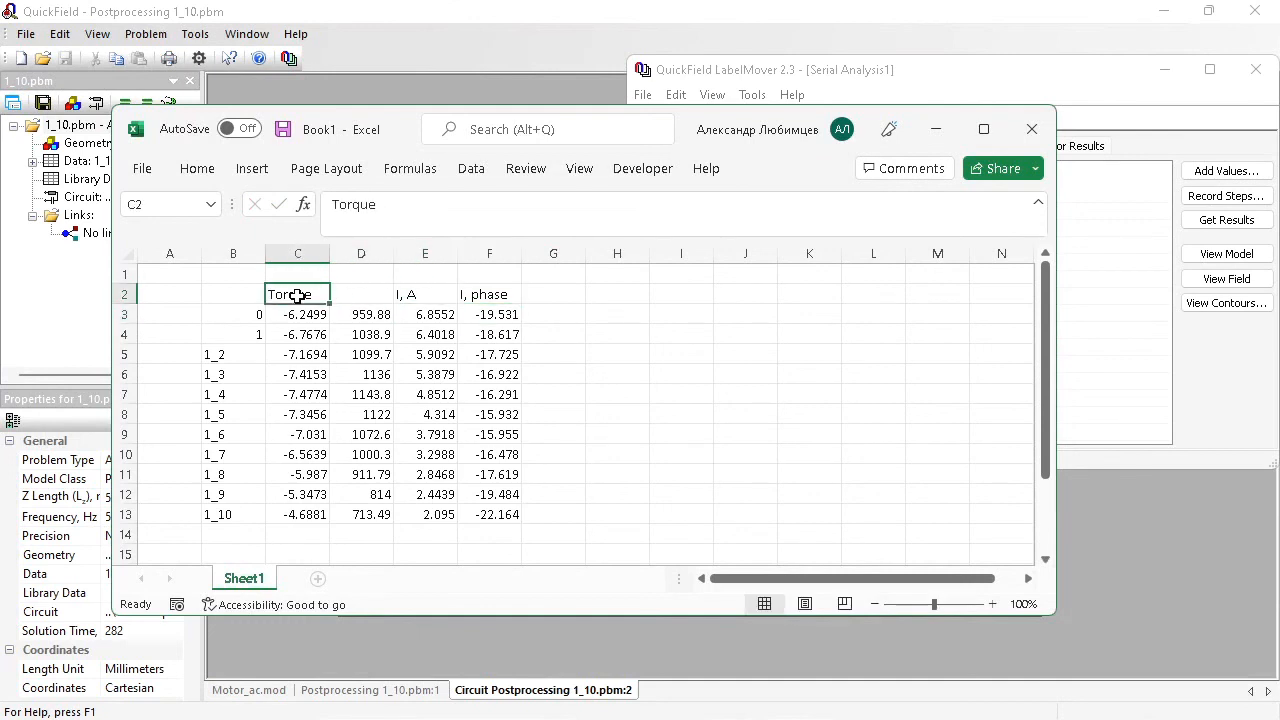
{"action": "key", "text": "Right"}
{"action": "type", "text": "Jou"}
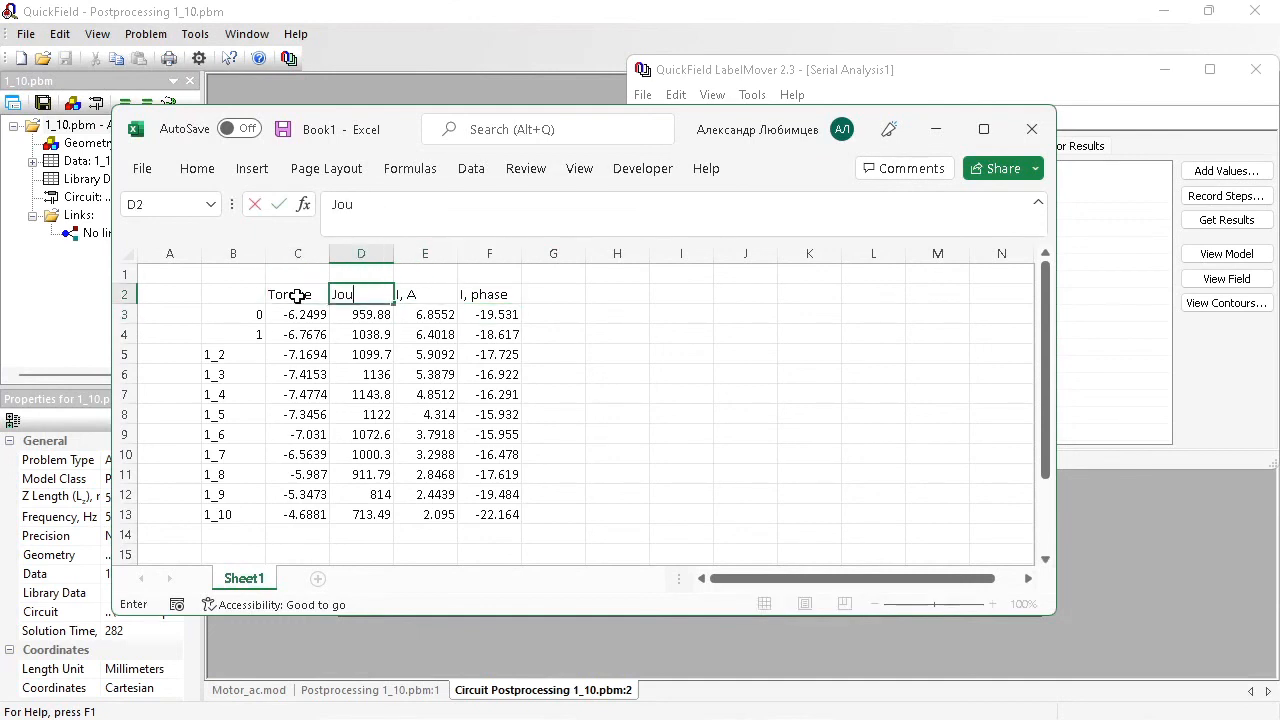
{"action": "type", "text": "le heat"}
{"action": "key", "text": "Return"}
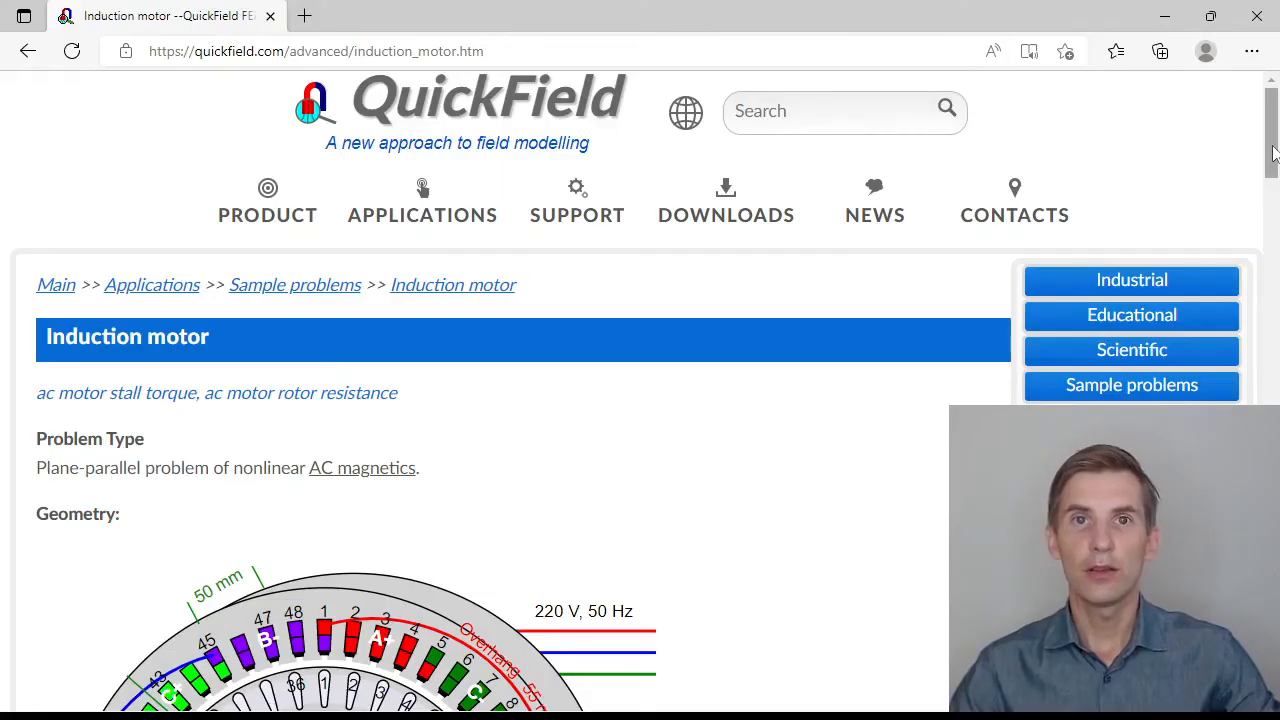
Step: On the QuickField Induction motor web page, locate the simulation files download link and view the note on the QuickField editions
{"action": "left_click_drag", "start_coordinate": [1273, 152], "coordinate": [1277, 638]}
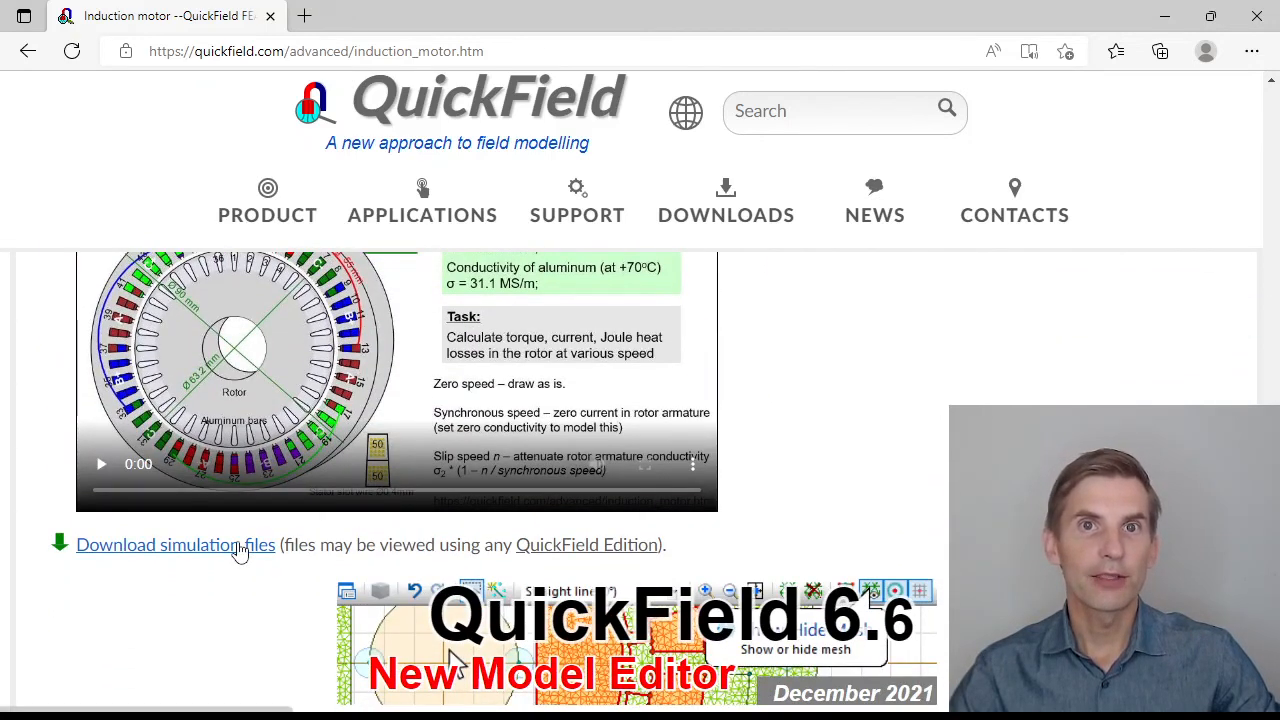
{"action": "mouse_move", "coordinate": [550, 560]}
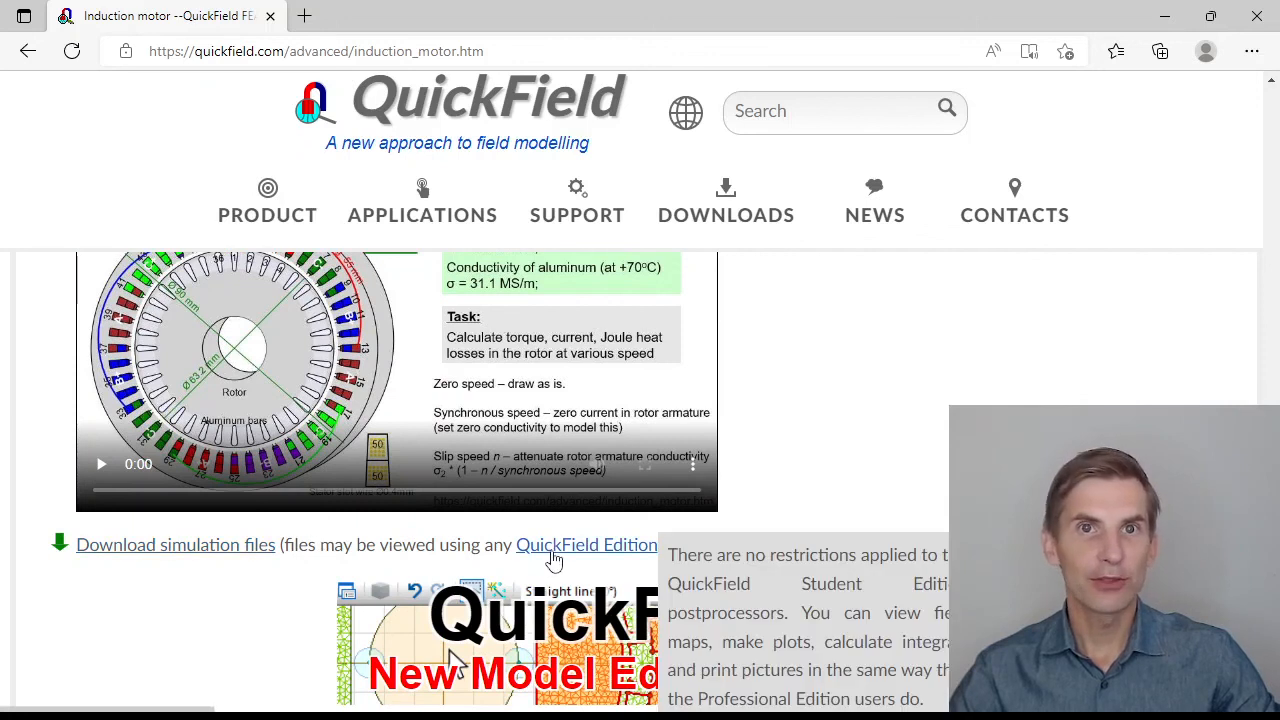